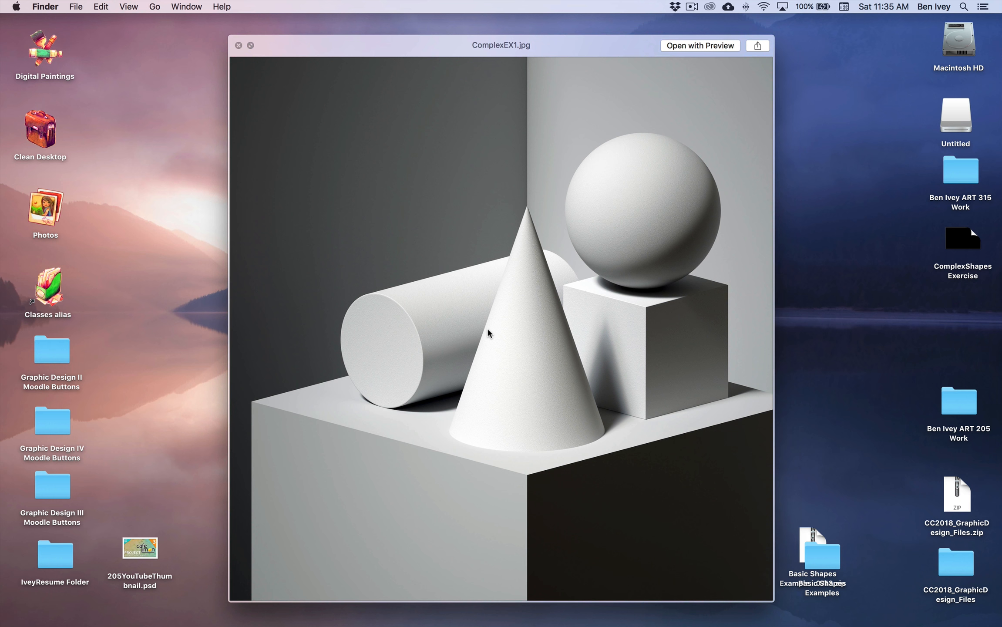
Step: Preview the example images ComplexEX1.jpg, ComplexEX2.jpg and ComplexEX3.jpg in the Complex Shapes folder
key(Right)
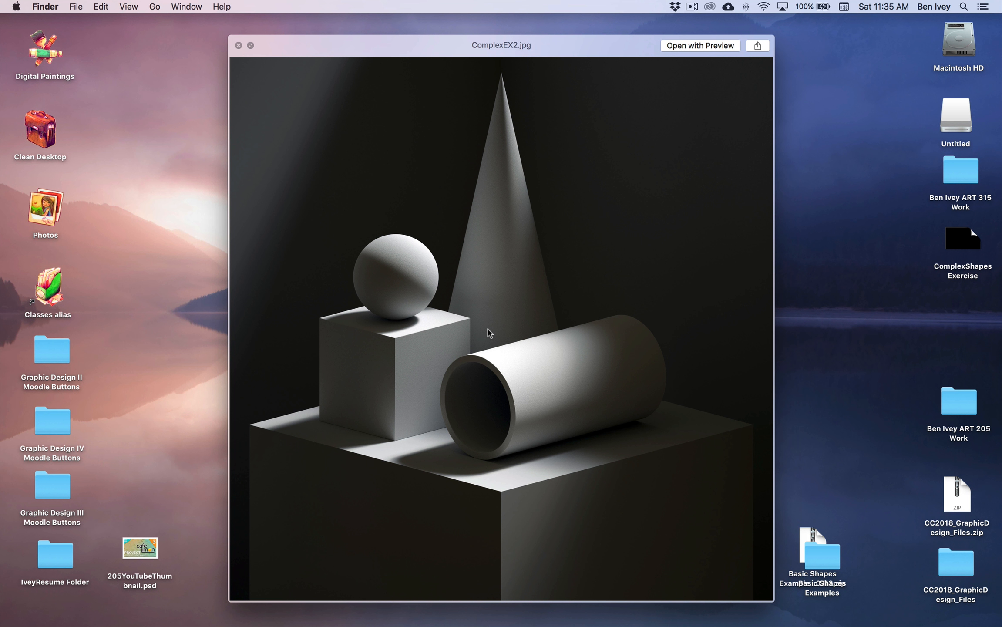
key(Right)
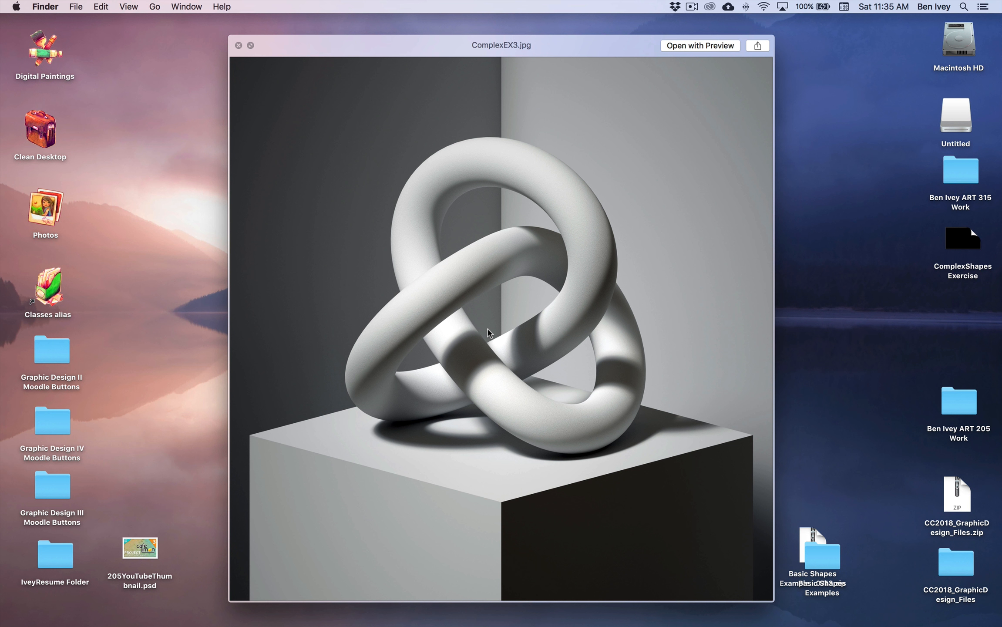
key(space)
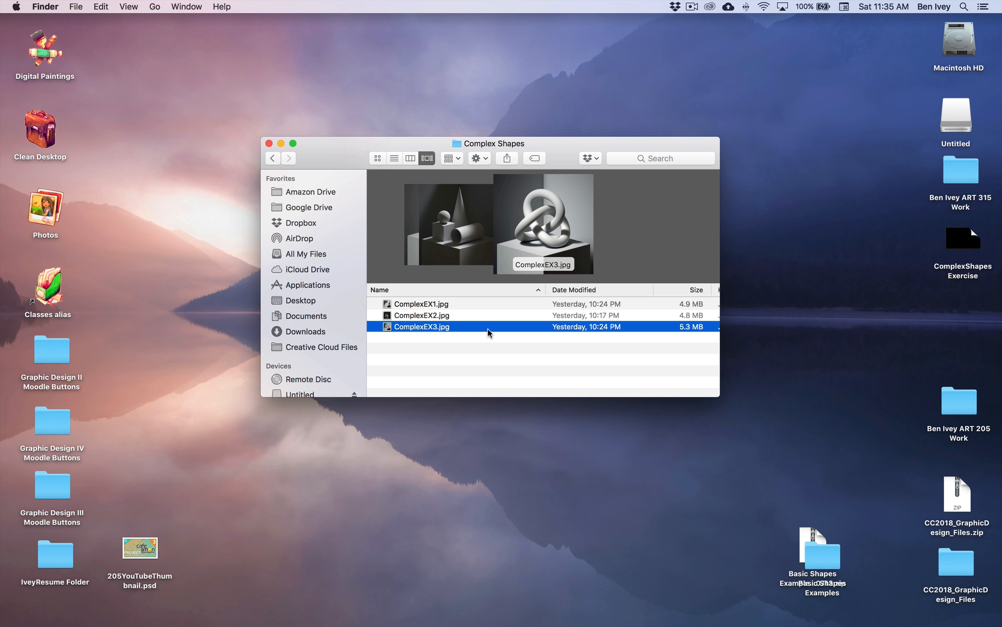
key(Up)
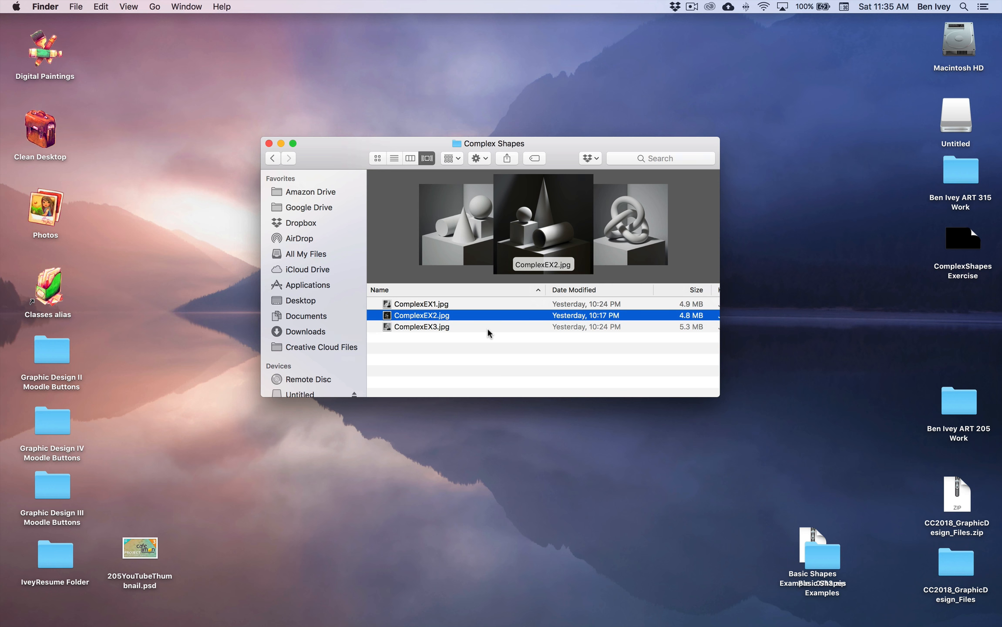
key(space)
key(space)
click(521, 378)
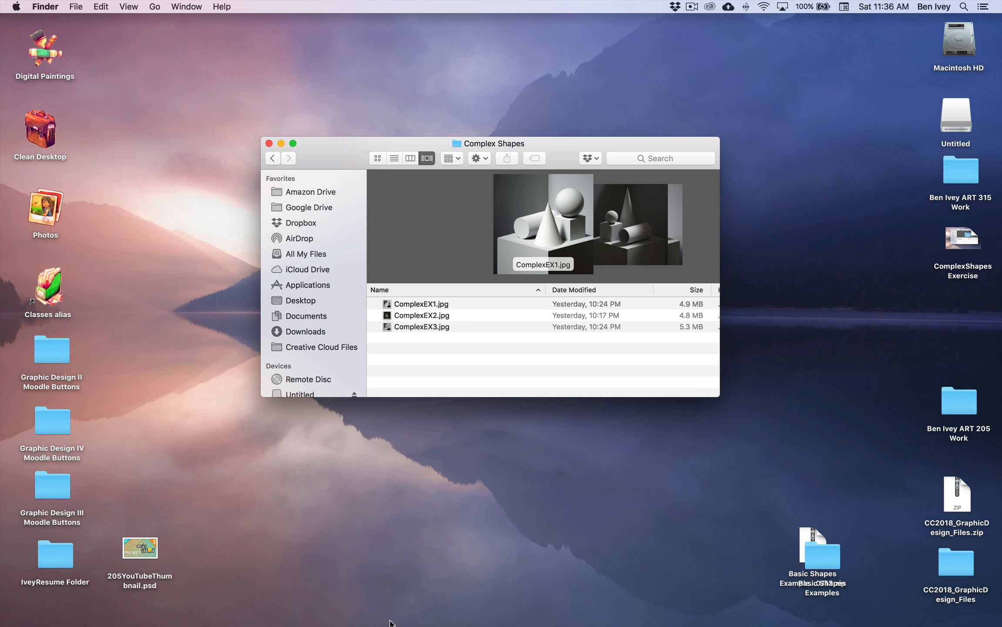
Step: Switch to Photoshop and start a new document named ComplexShapes1 followed by a hyphen and the author's name
click(314, 599)
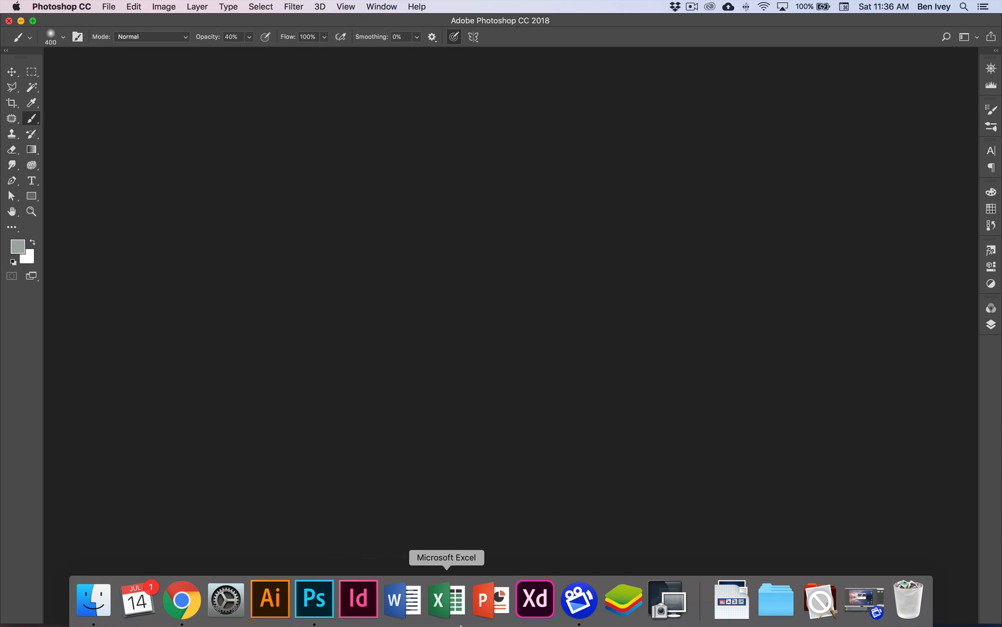
click(108, 5)
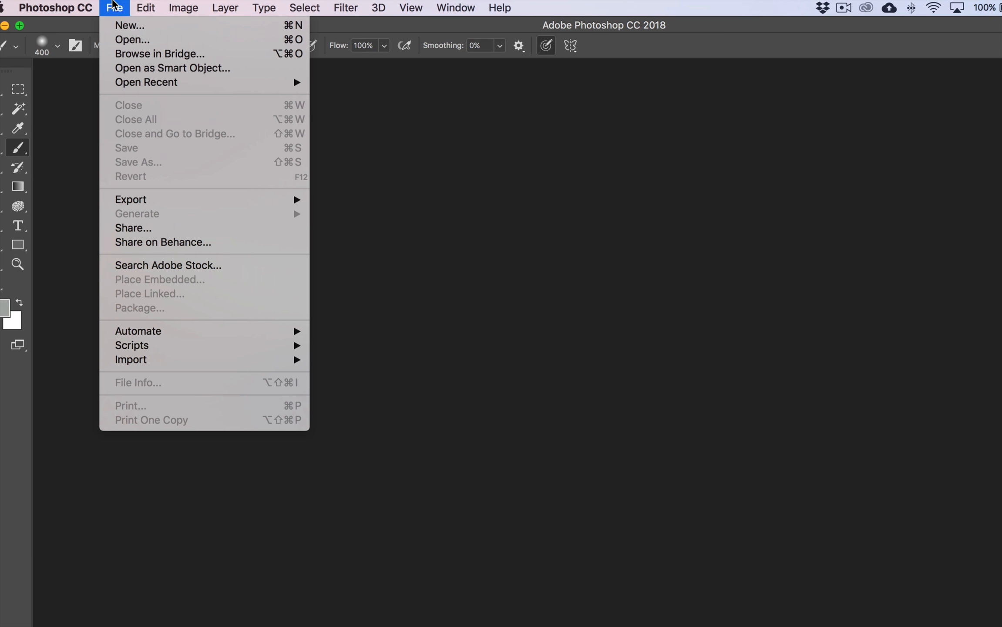
click(128, 26)
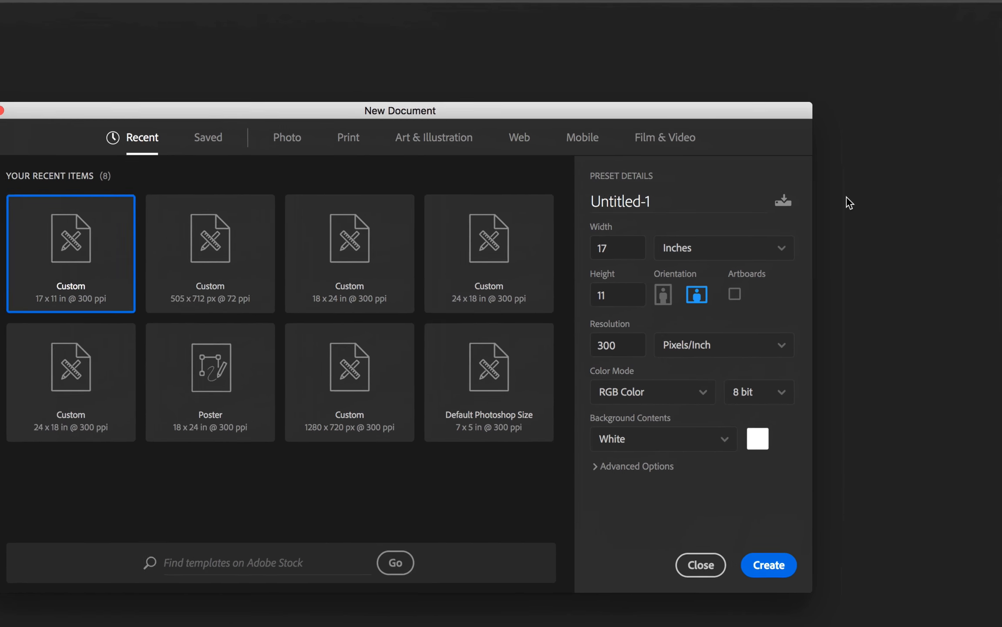
click(645, 201)
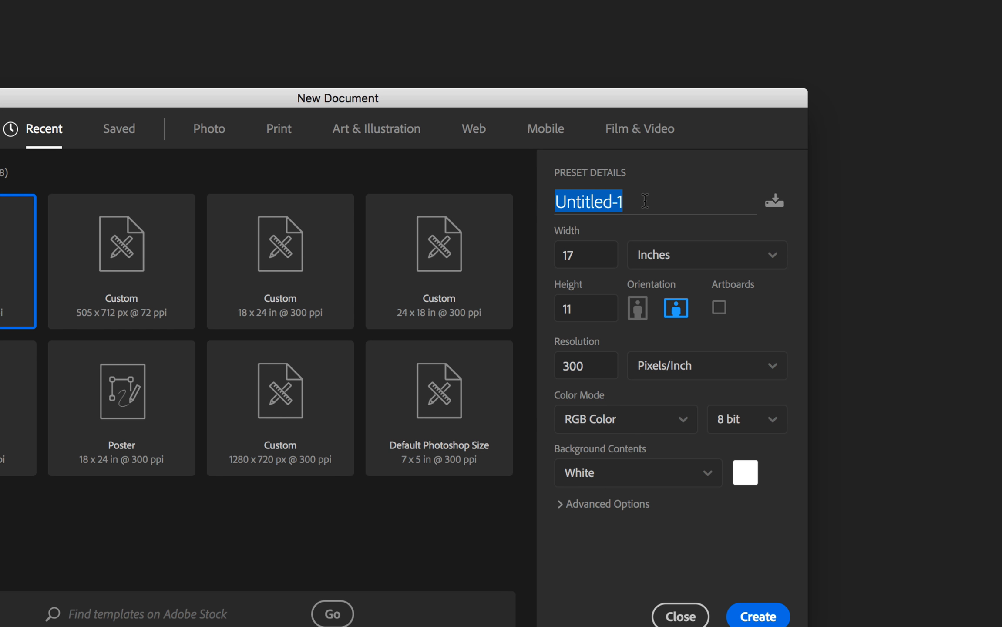
text(Comples)
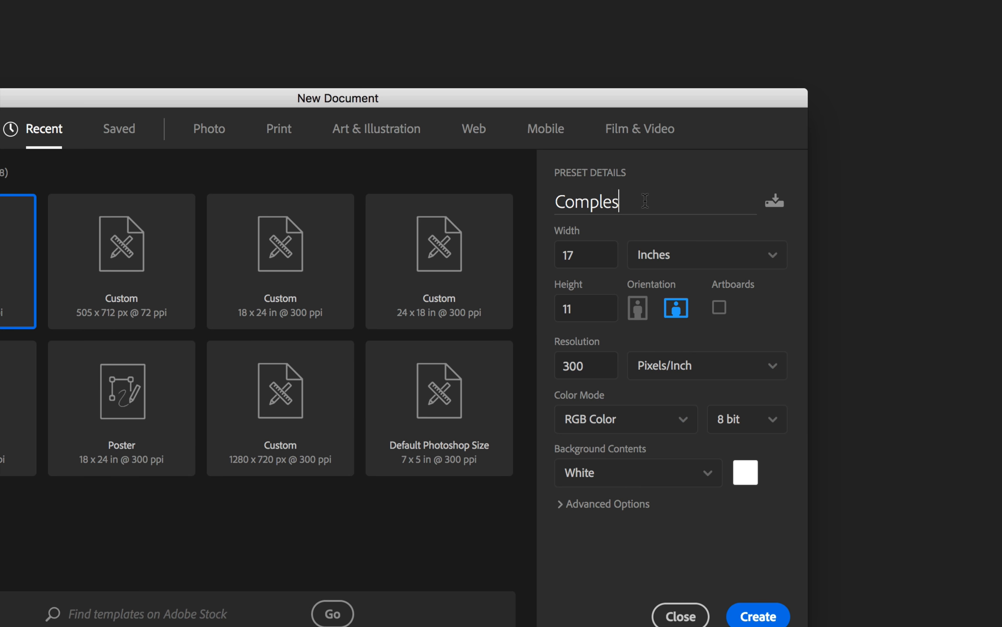
key(BackSpace)
text(xShapes1- BenIvey)
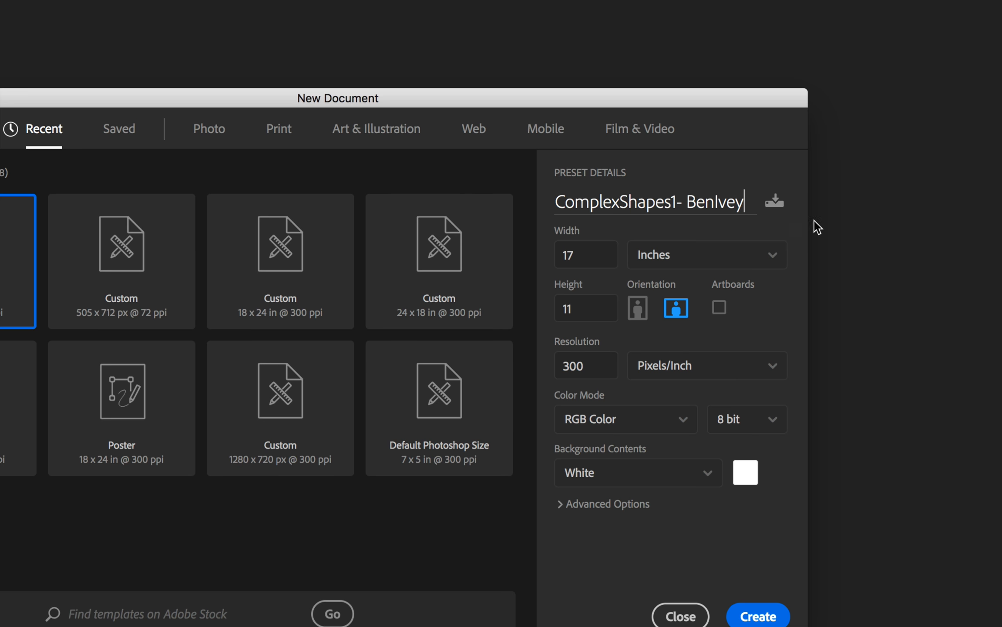
Step: Set the new document's size to 10 by 10 inches, enable artboards and keep the resolution at 300 pixels/inch
double_click(614, 250)
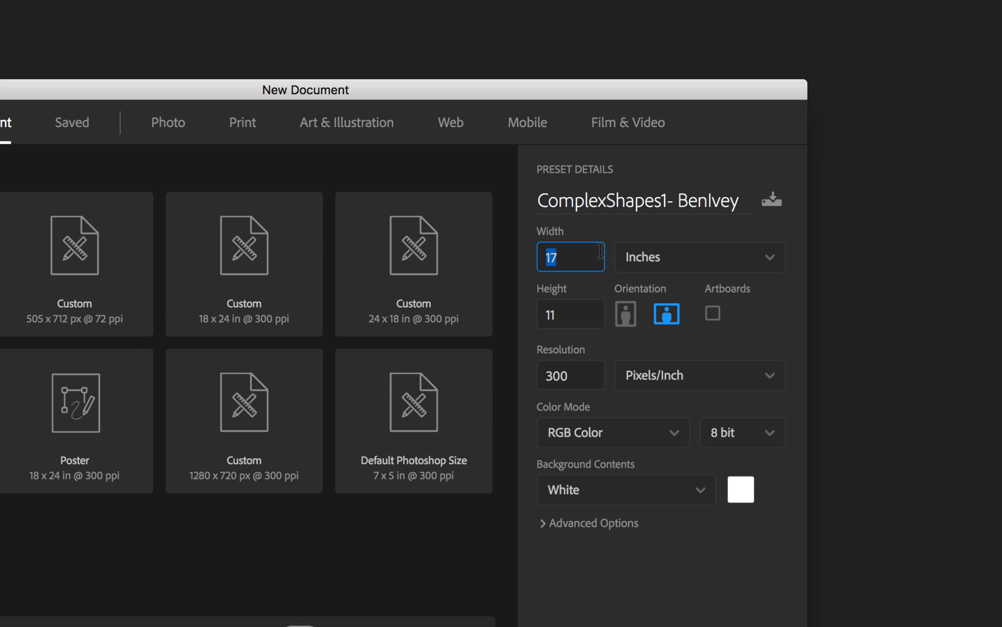
text(10)
key(Tab)
text(10)
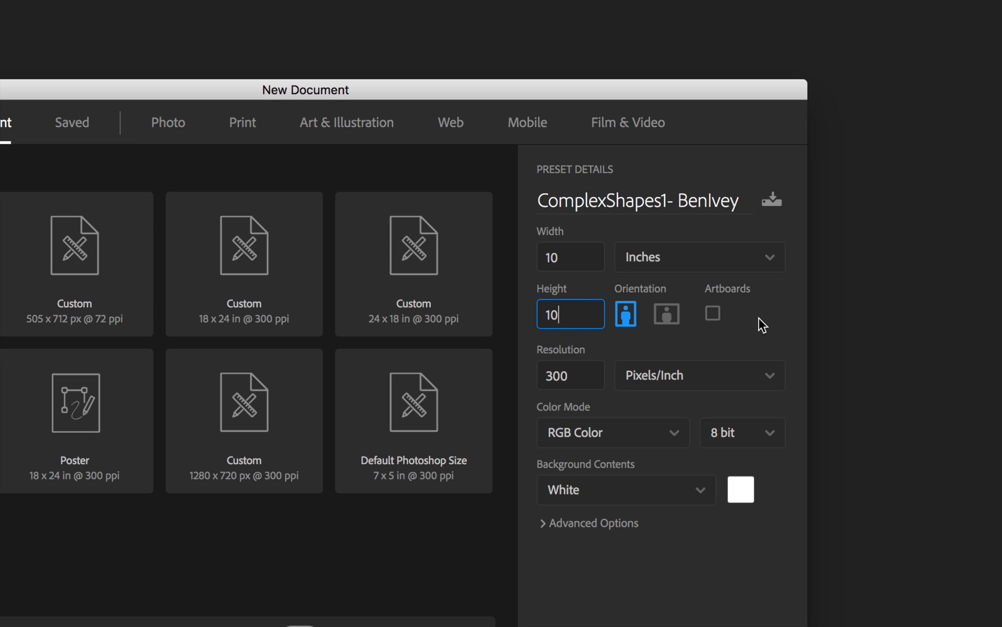
click(713, 313)
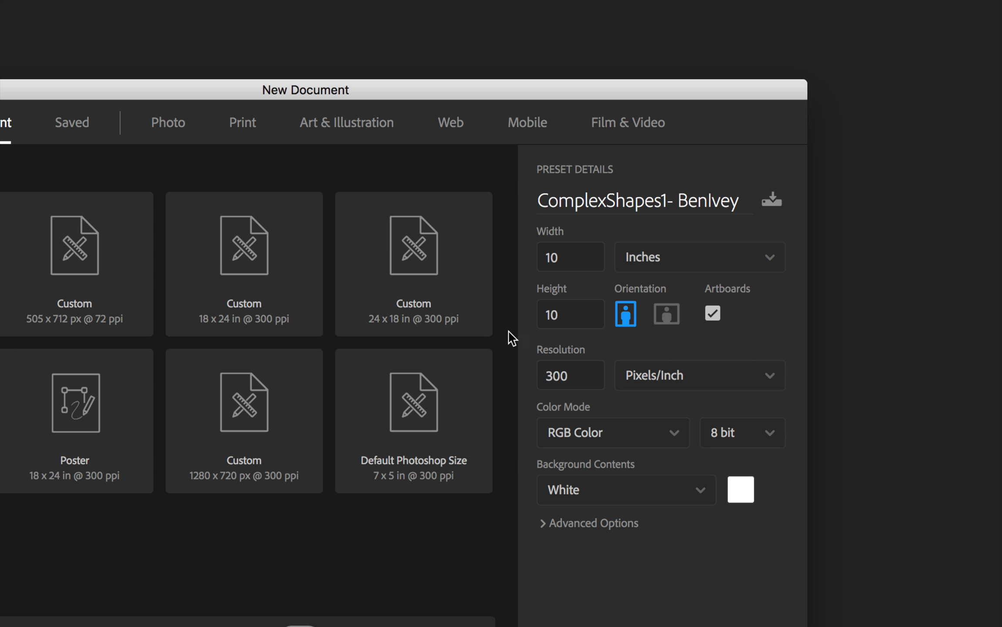
click(555, 376)
click(561, 375)
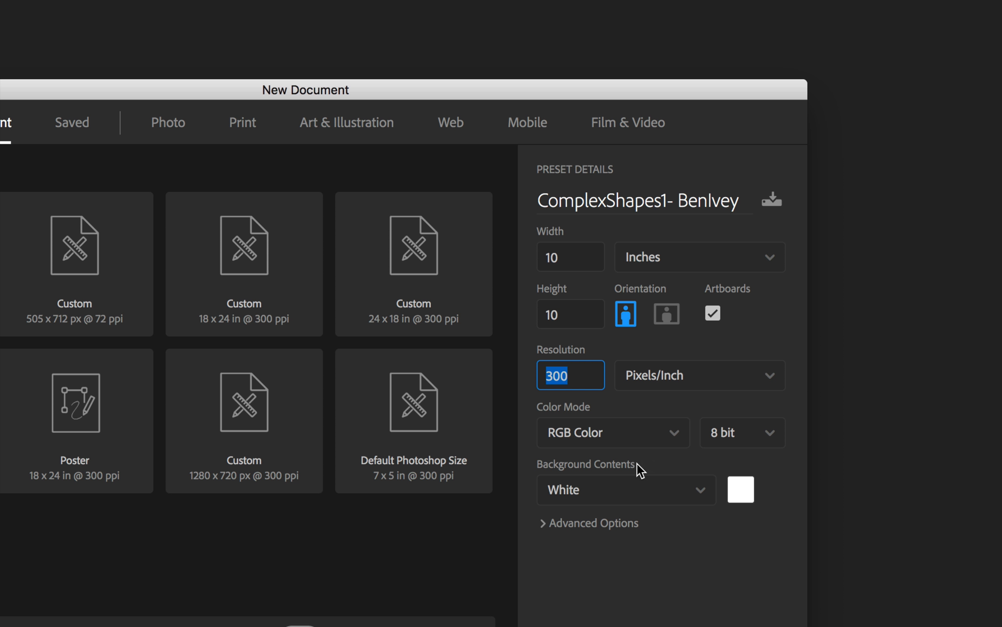
Step: Set the background contents to a custom medium grey and create the document
click(597, 494)
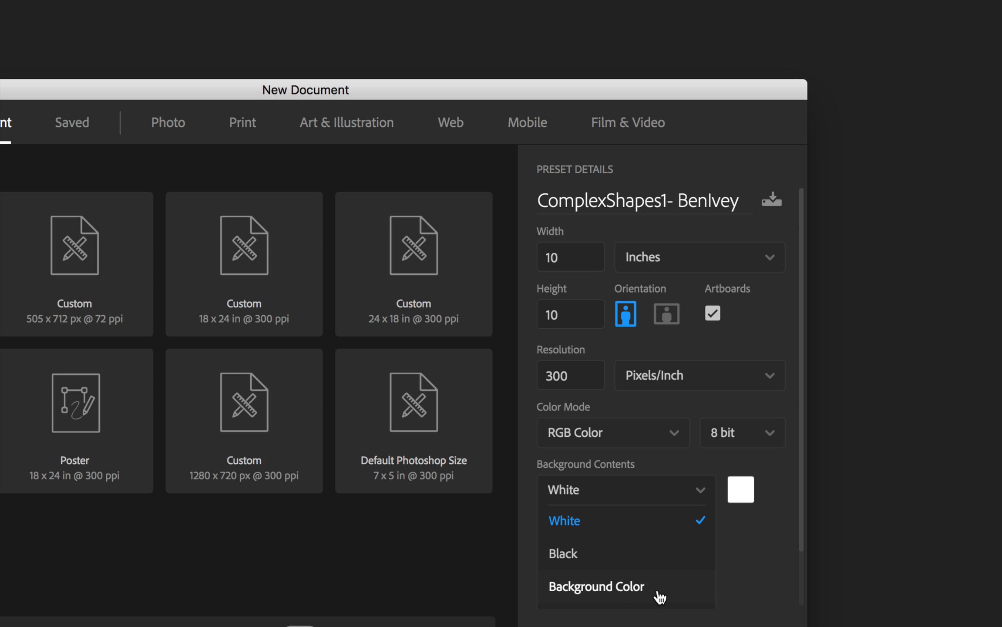
click(746, 545)
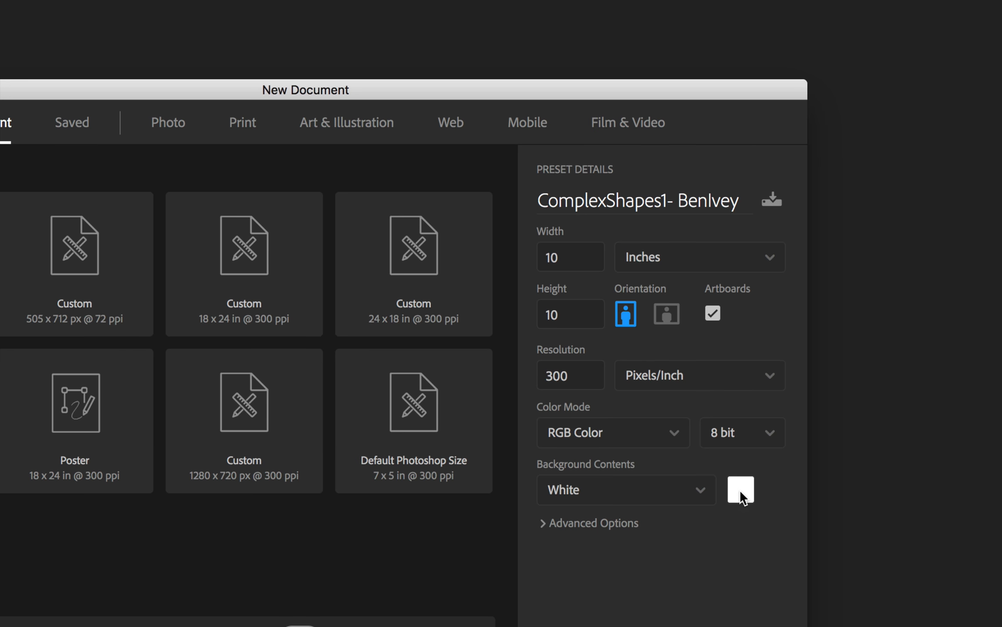
click(741, 492)
drag(475, 195, 409, 167)
click(870, 33)
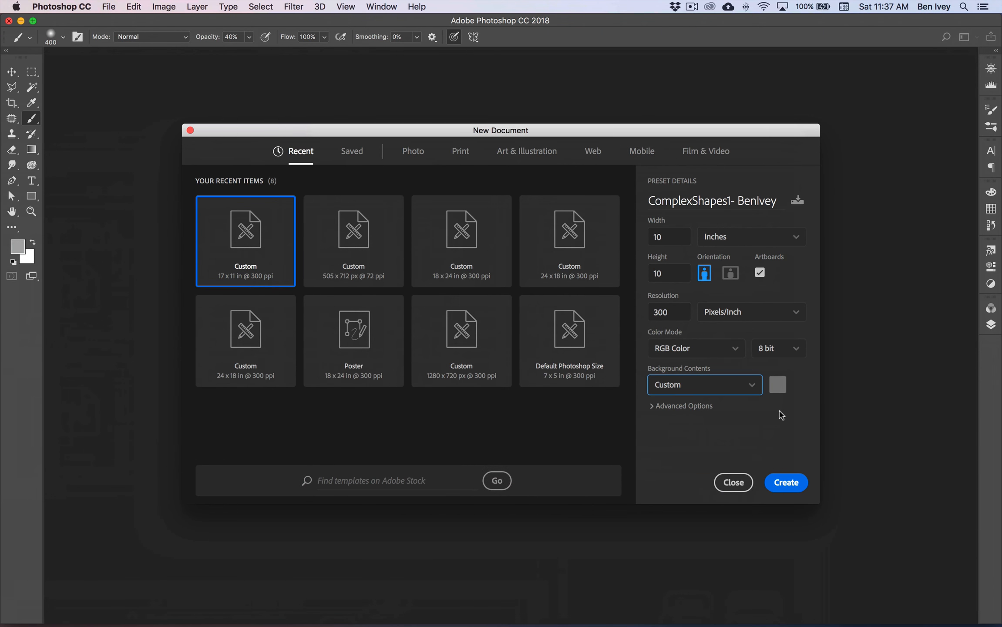
click(787, 482)
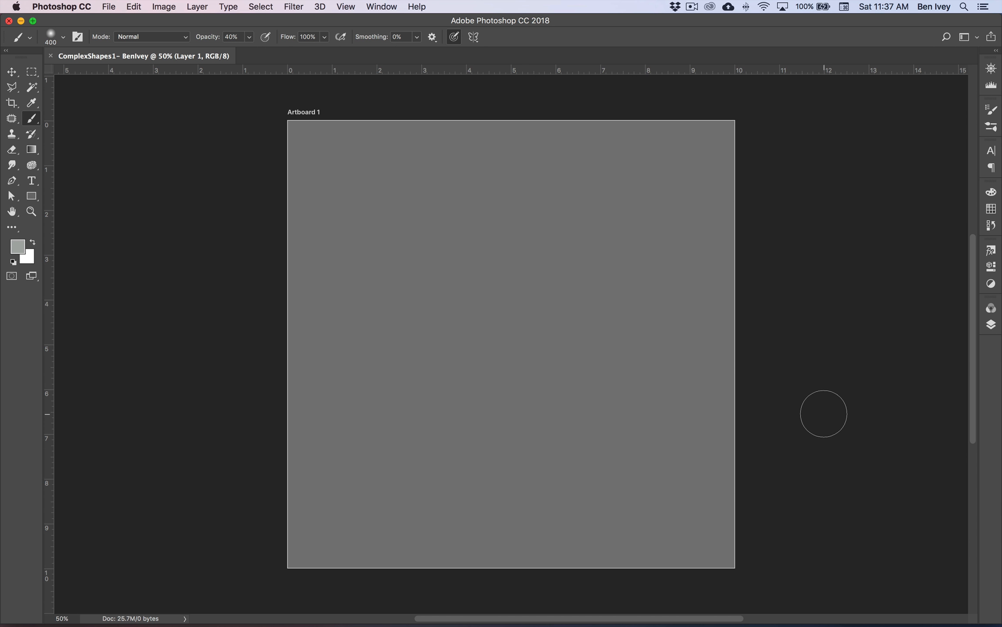
Step: Show the Layers panel and detach it as a floating panel beside the artboard
click(991, 324)
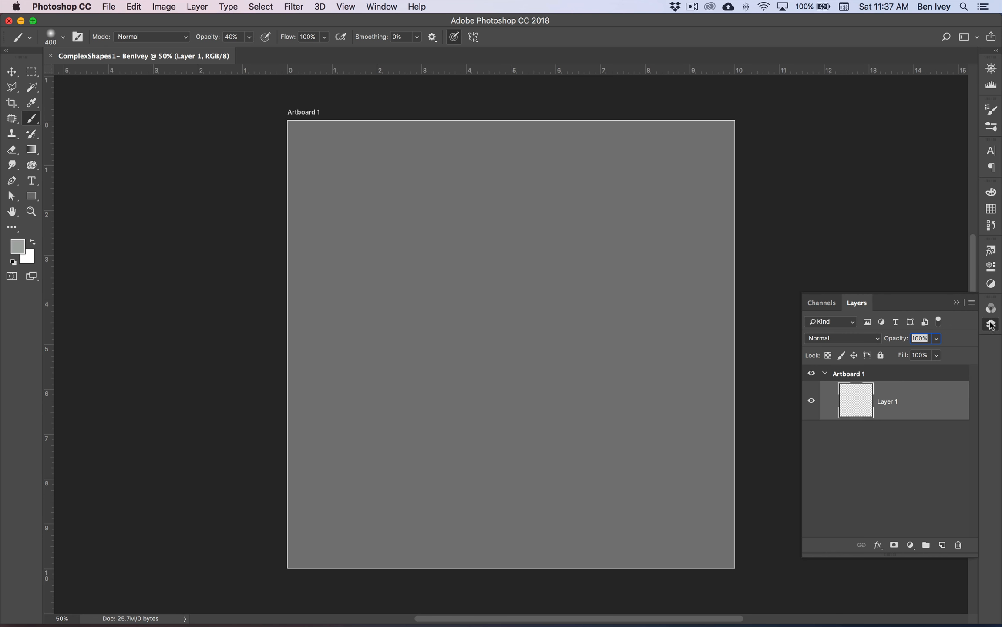
drag(823, 307, 750, 306)
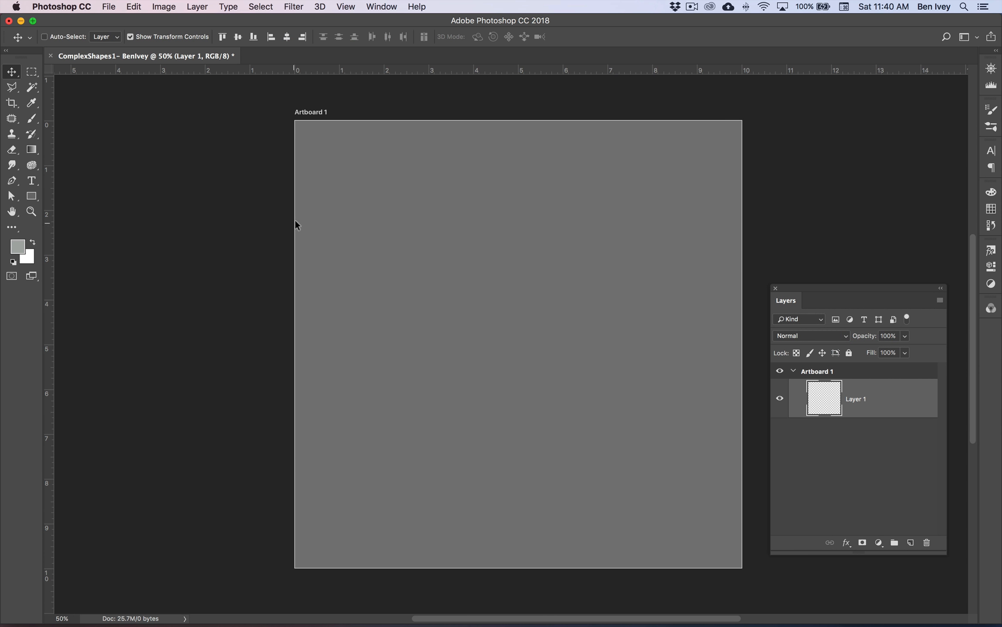
Step: Place ComplexEX1.jpg from the Complex Shapes folder as an embedded image, scaled to 89.11% so it slightly overlaps the artboard edges
click(108, 7)
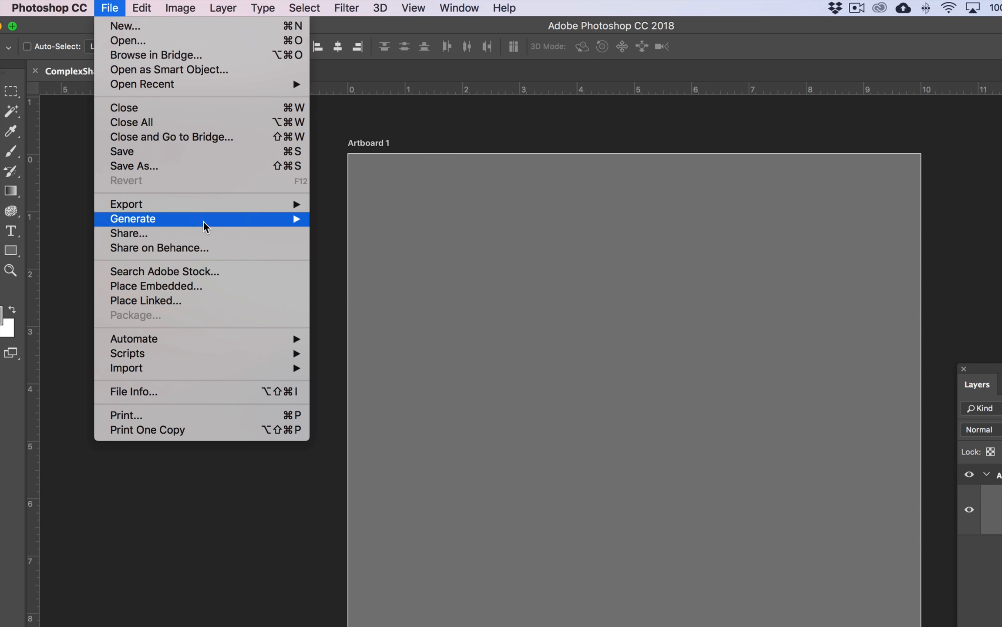
click(244, 286)
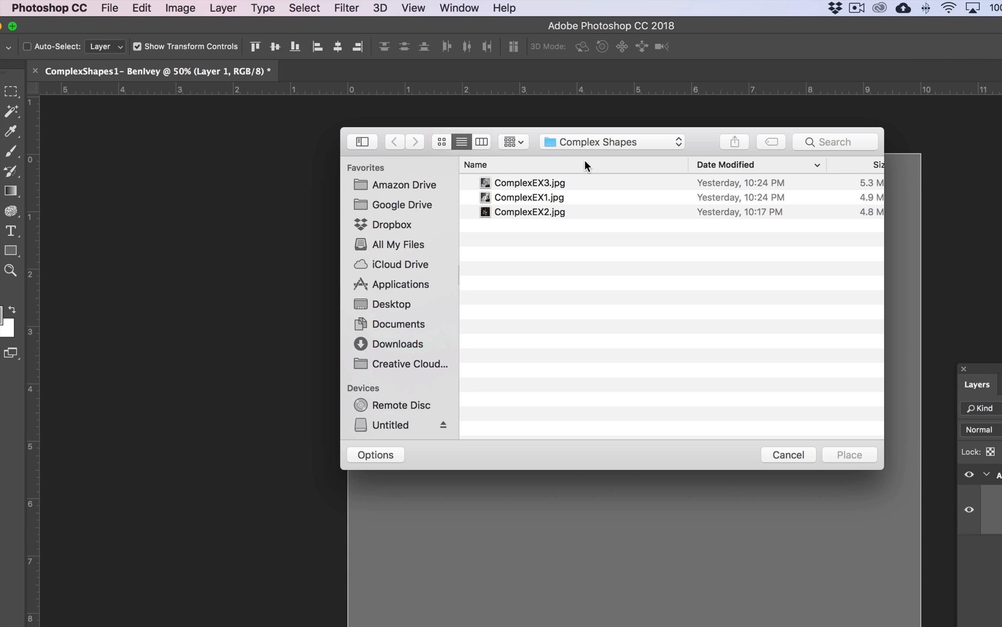
click(587, 143)
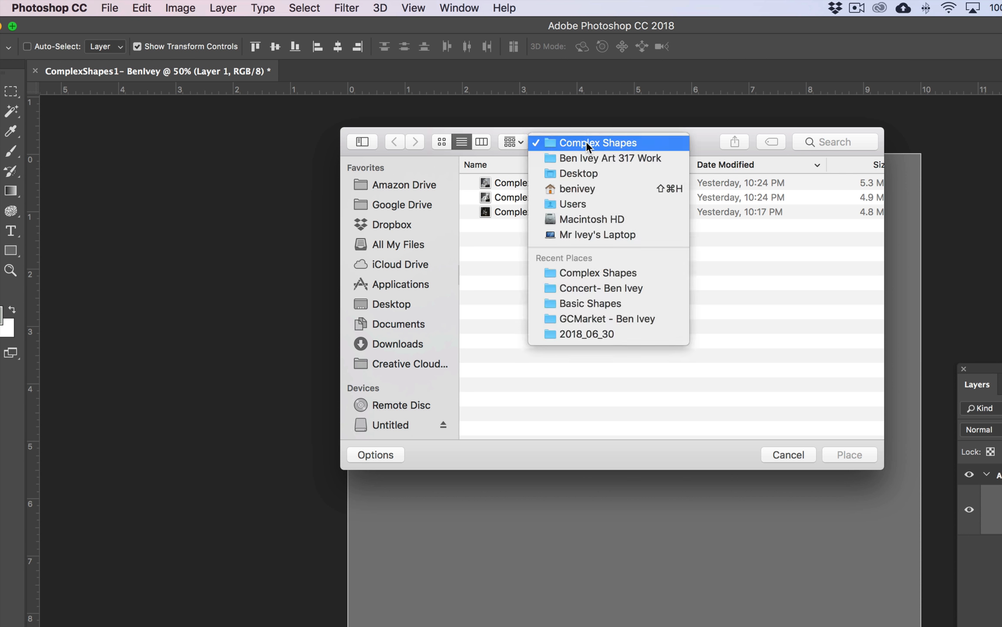
click(594, 142)
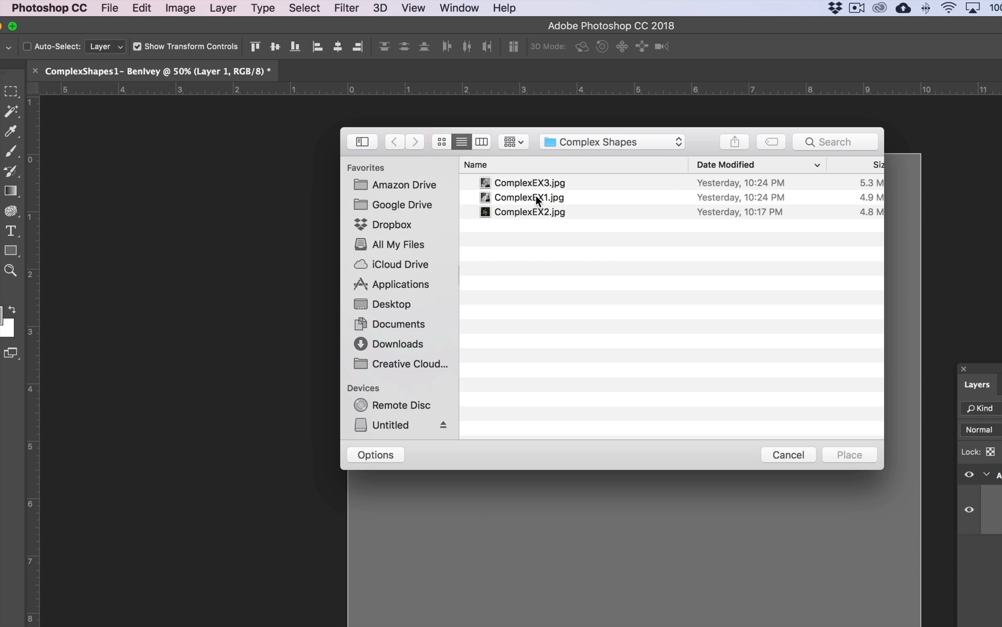
click(536, 197)
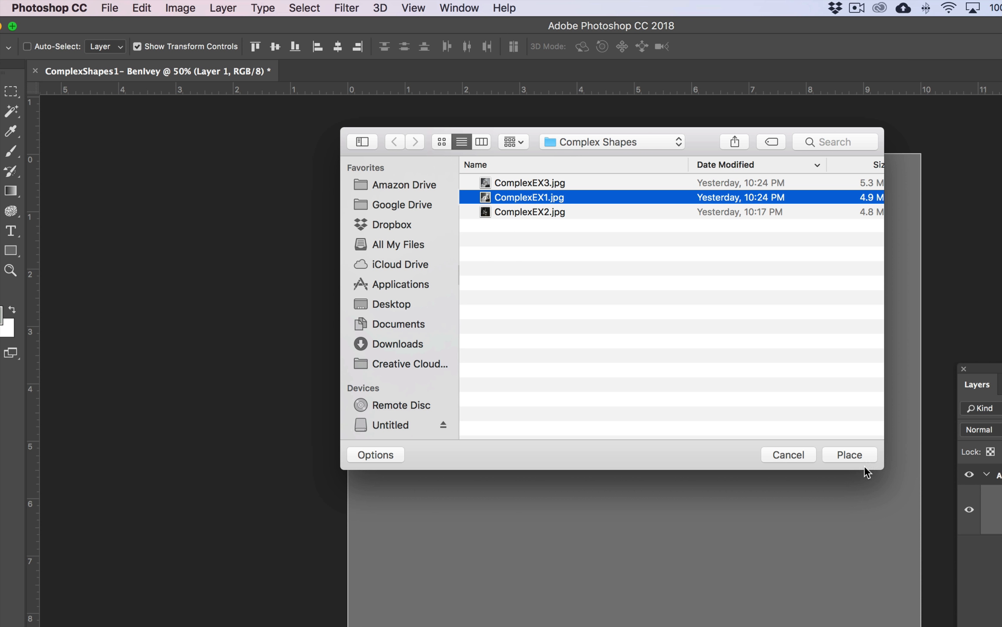
click(857, 453)
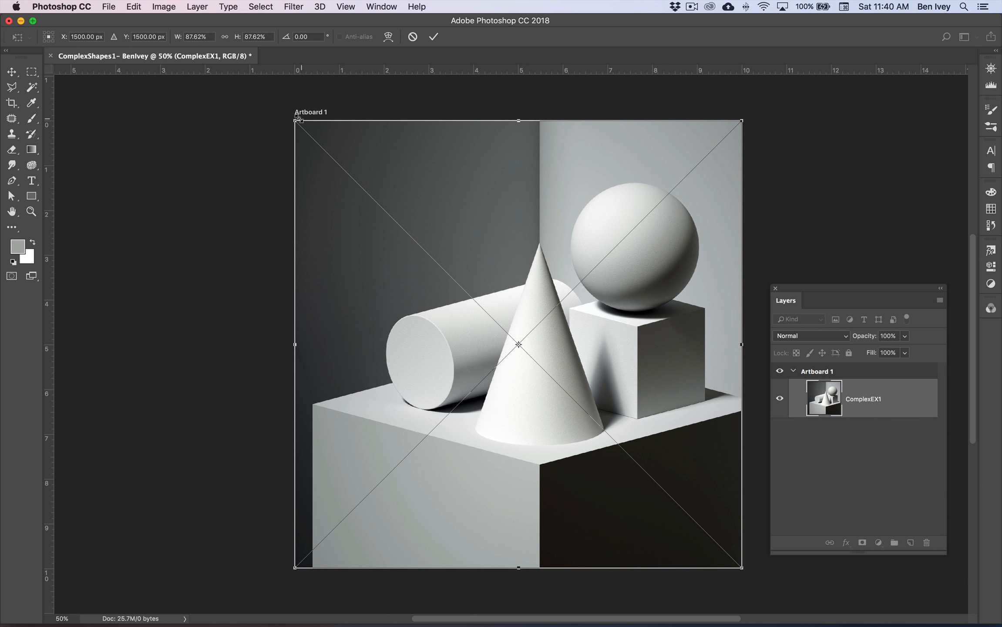
drag(295, 120, 287, 113)
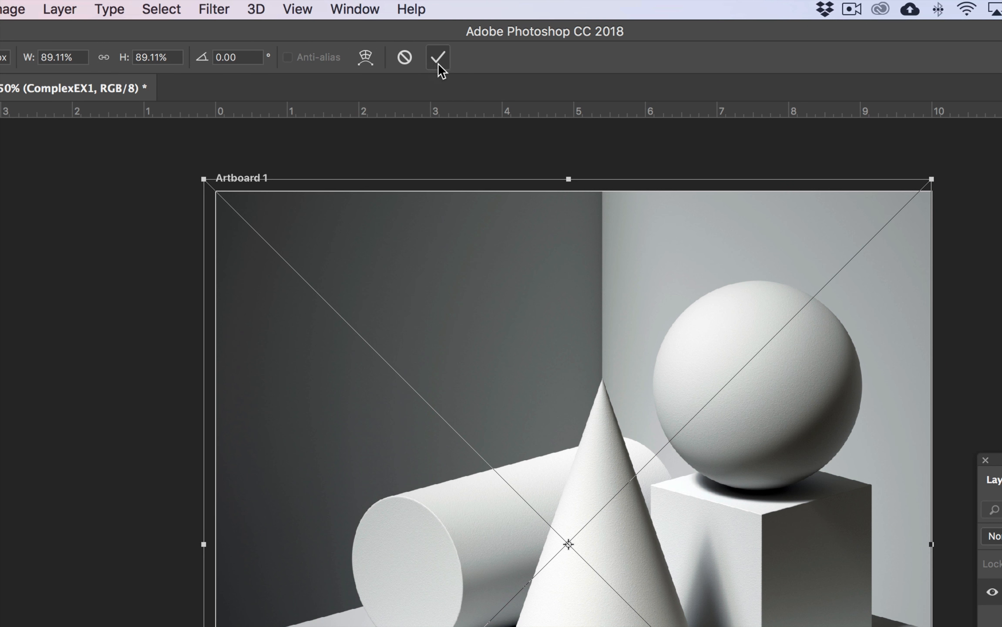
click(438, 59)
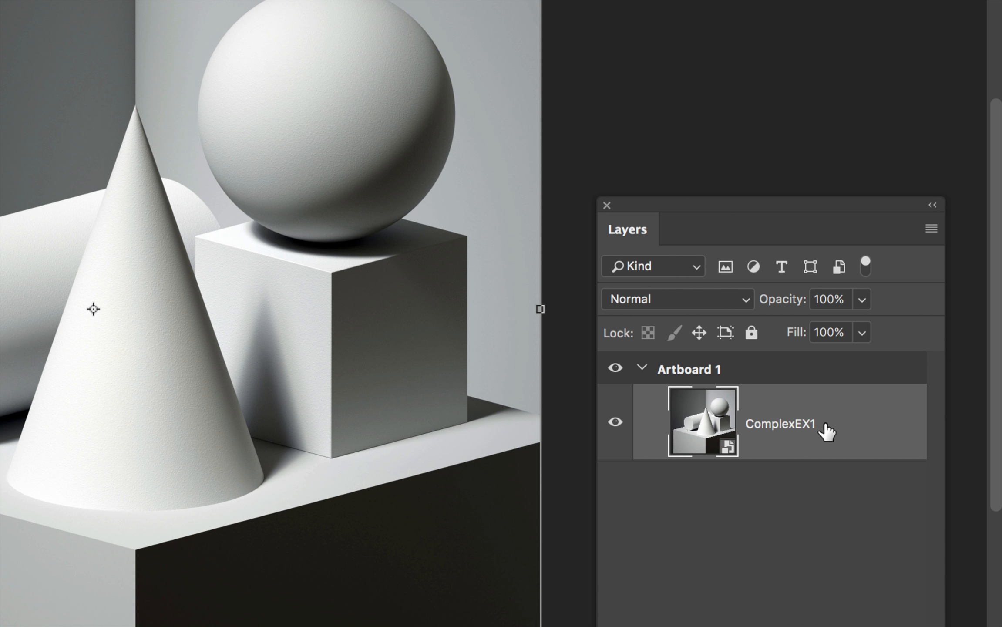
Step: Lock the ComplexEX1 layer completely and add a new layer above it named Sphere Base
click(752, 334)
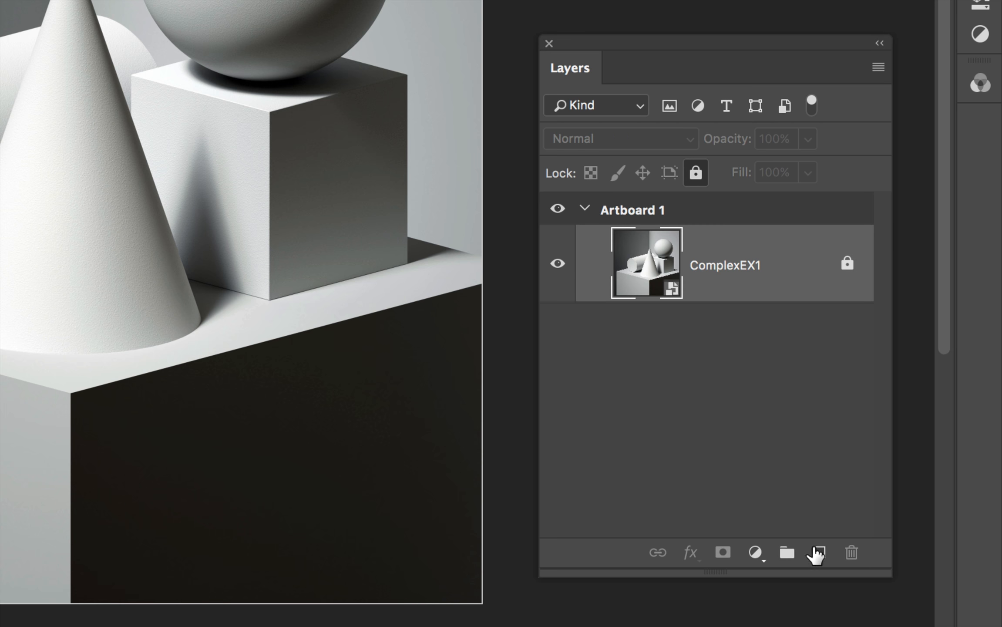
click(820, 552)
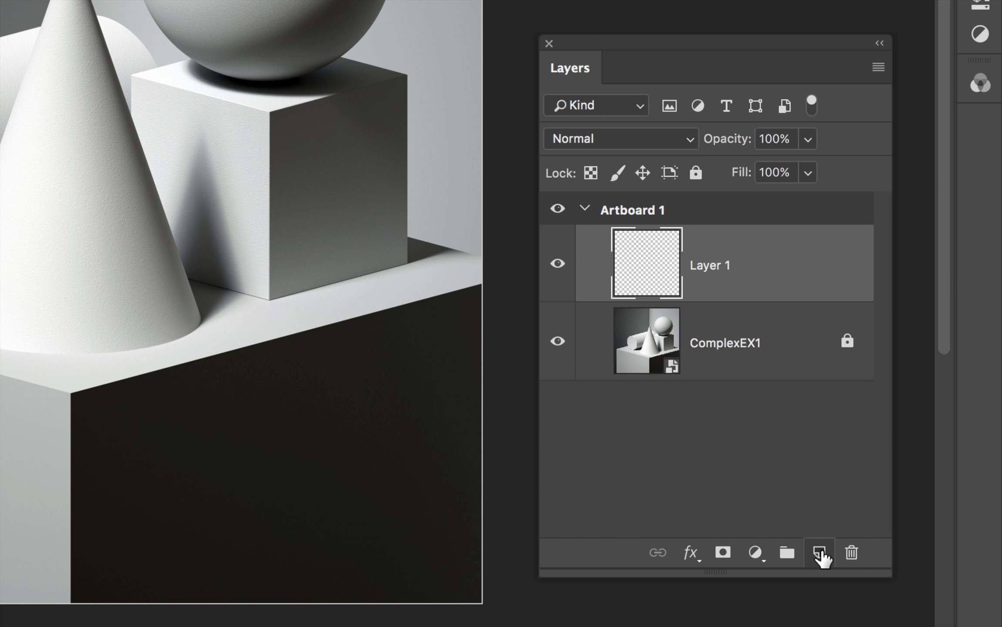
double_click(708, 265)
text(Sphere Bas)
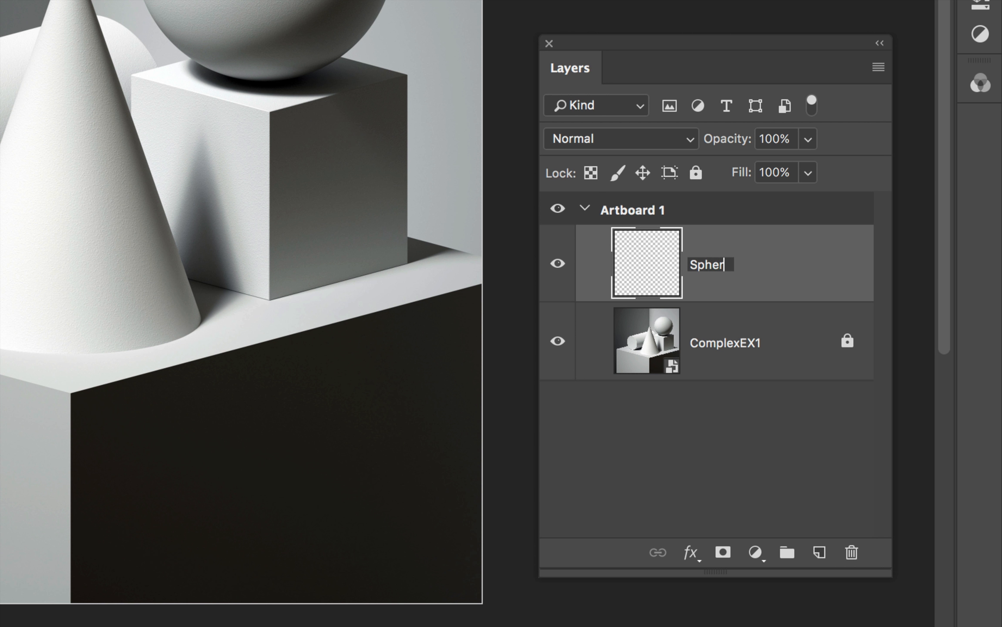
text(e)
key(Return)
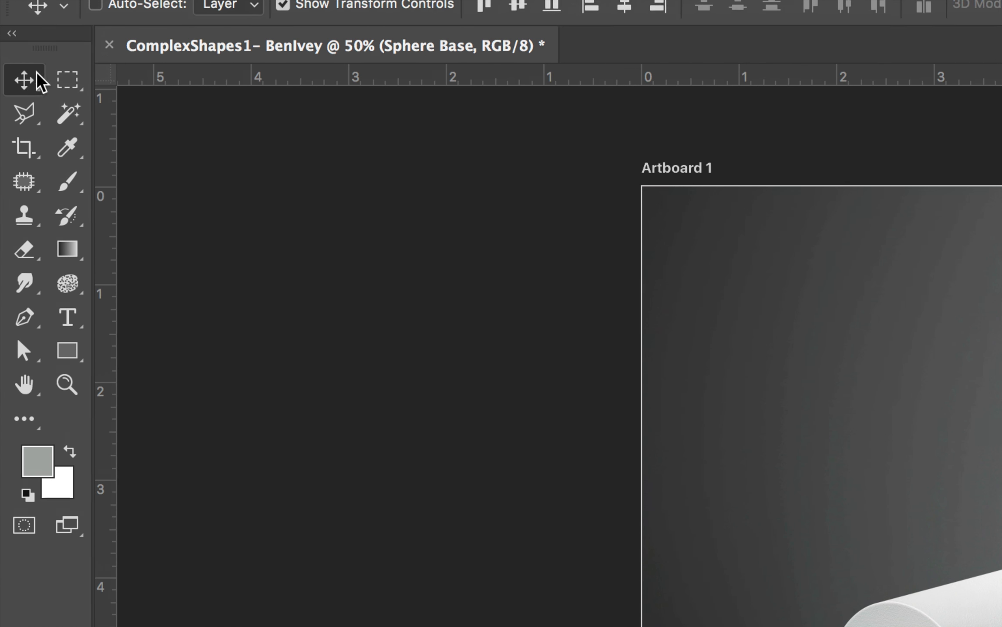
Step: Draw an elliptical marquee selection that matches the outline of the sphere in the reference image
click(32, 72)
click(147, 104)
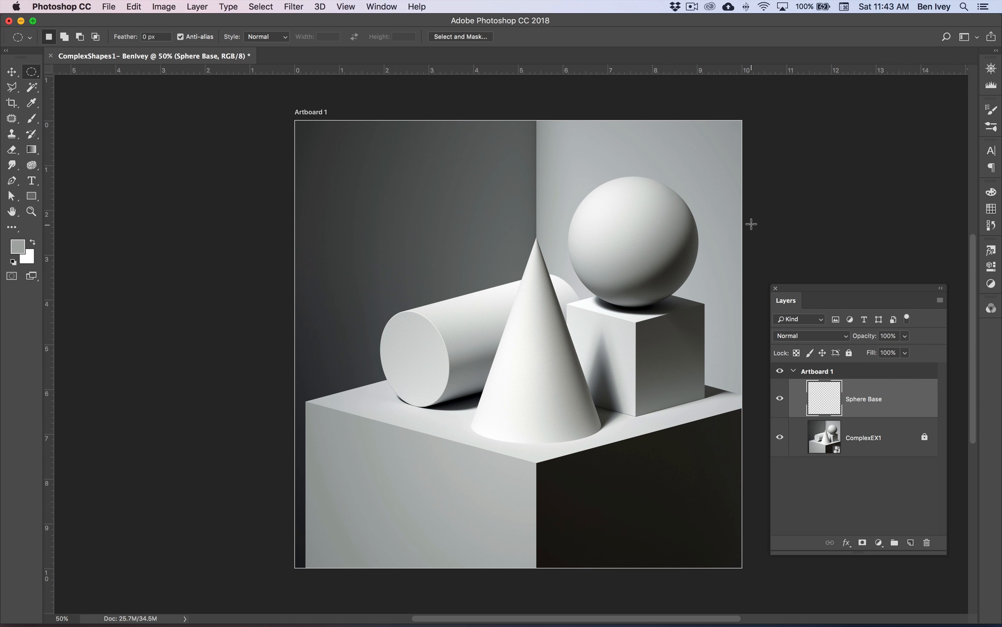
key(super+plus)
key(super+plus)
drag(731, 227, 467, 340)
key(super+r)
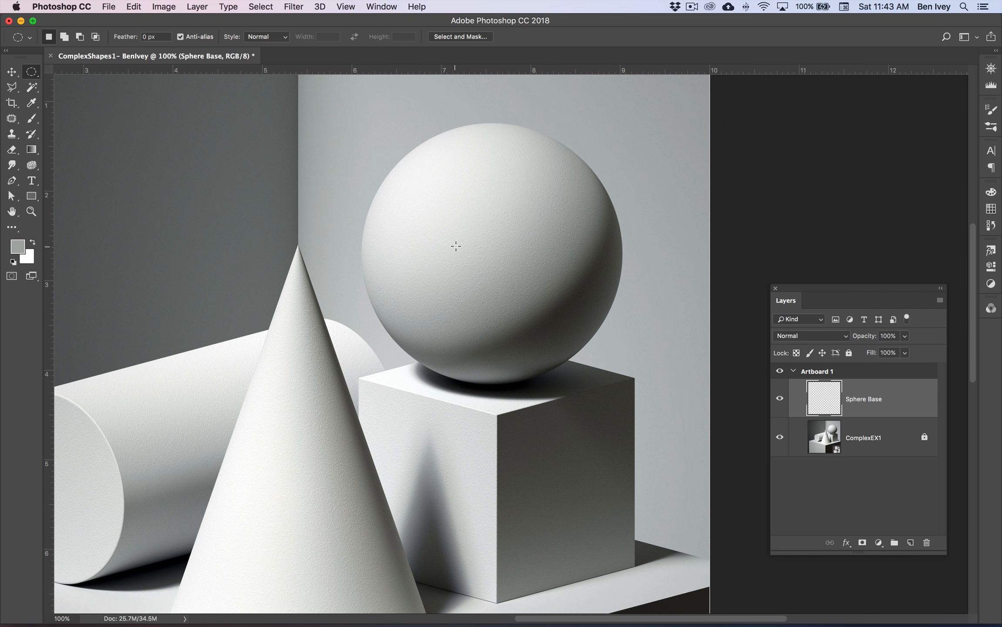
drag(378, 189, 621, 394)
Step: Fill the sphere selection on the Sphere Base layer with green 4e7148 at 100% opacity and deselect it
click(134, 6)
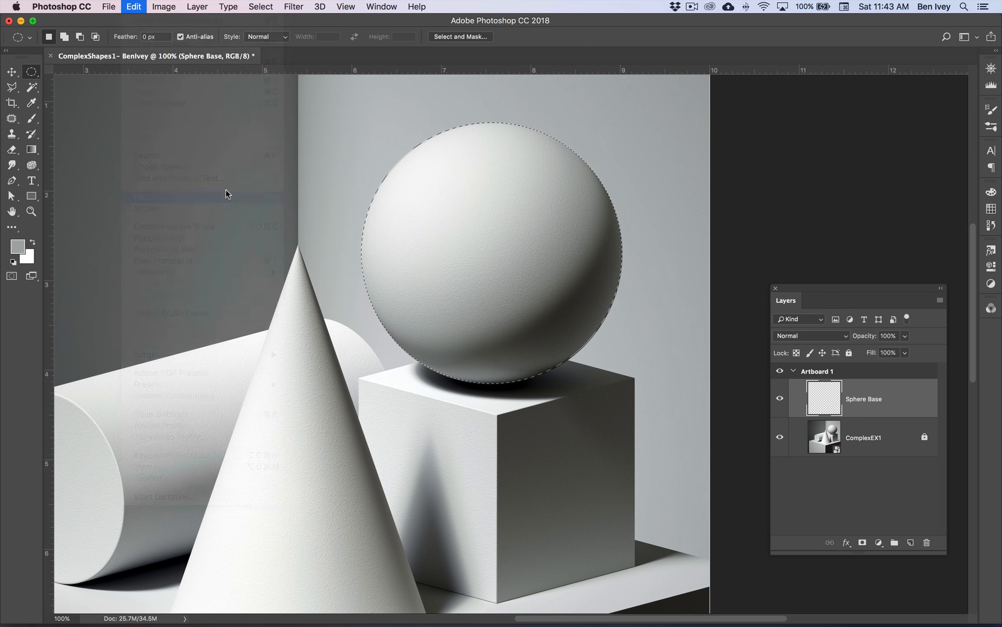
key(shift+F5)
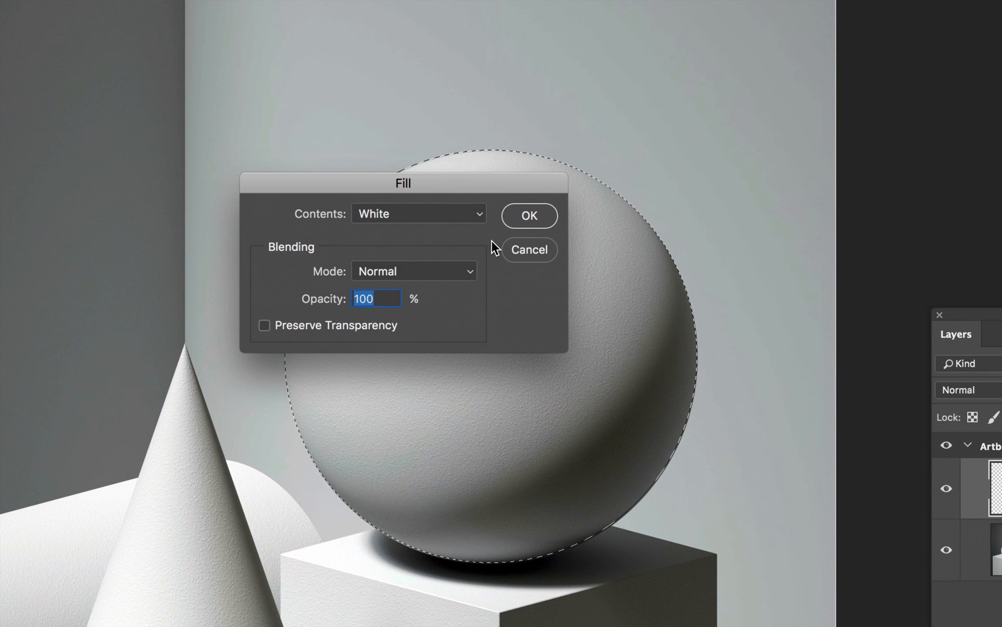
click(457, 214)
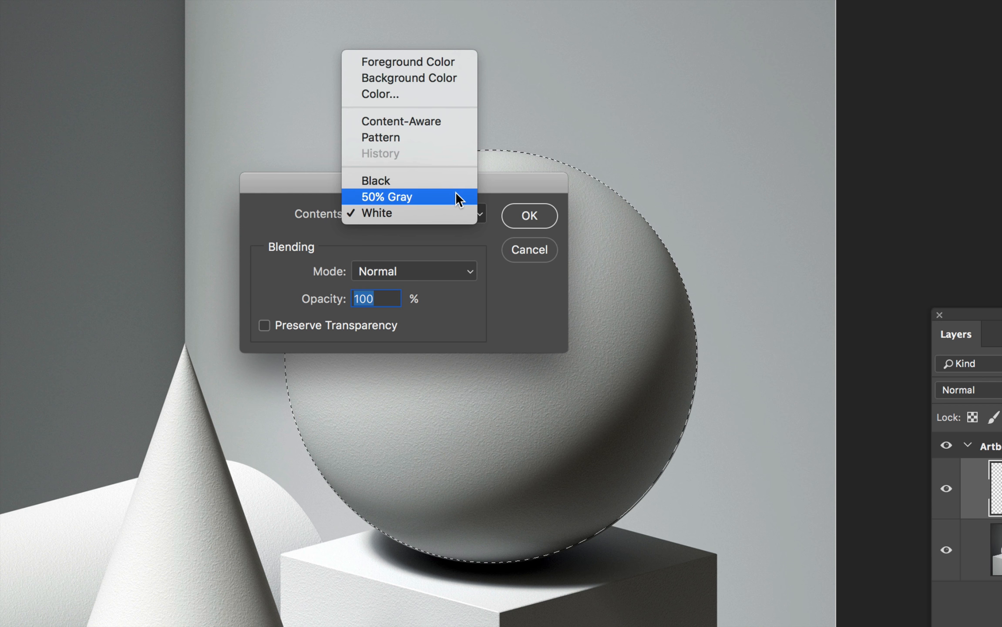
click(440, 92)
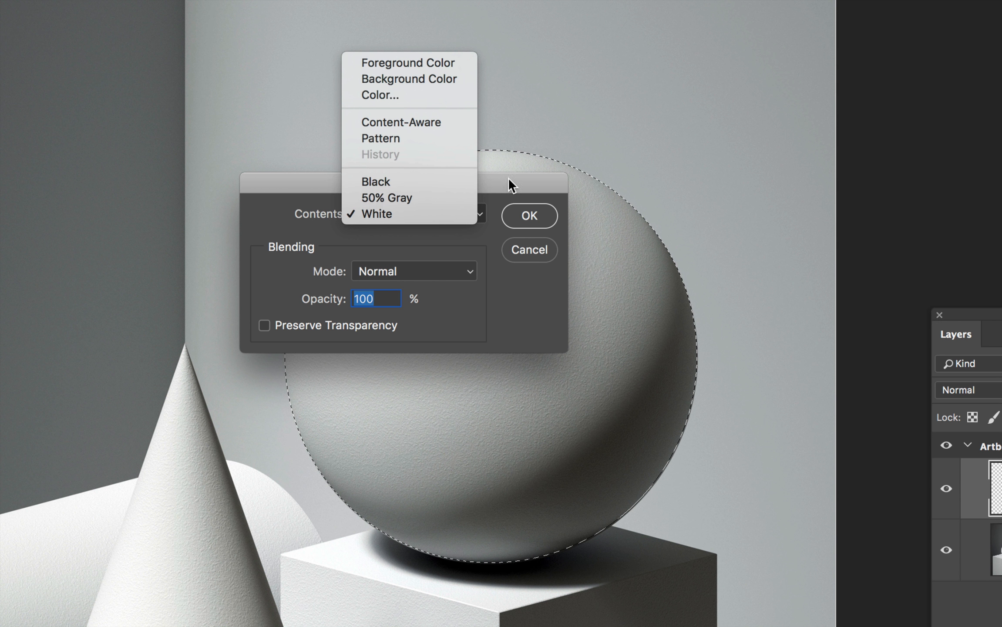
click(907, 183)
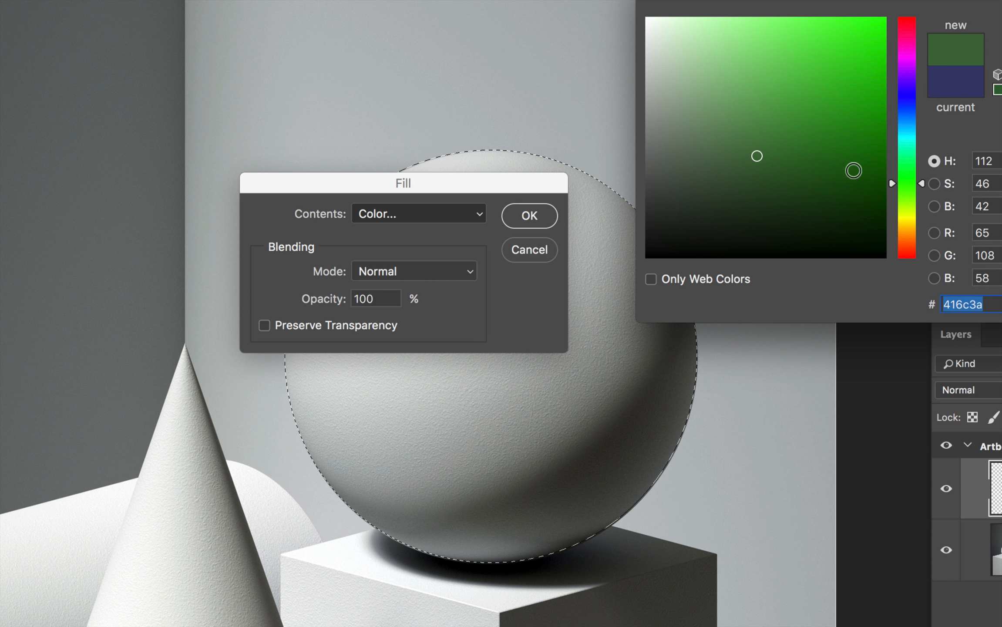
click(740, 156)
drag(740, 156, 733, 150)
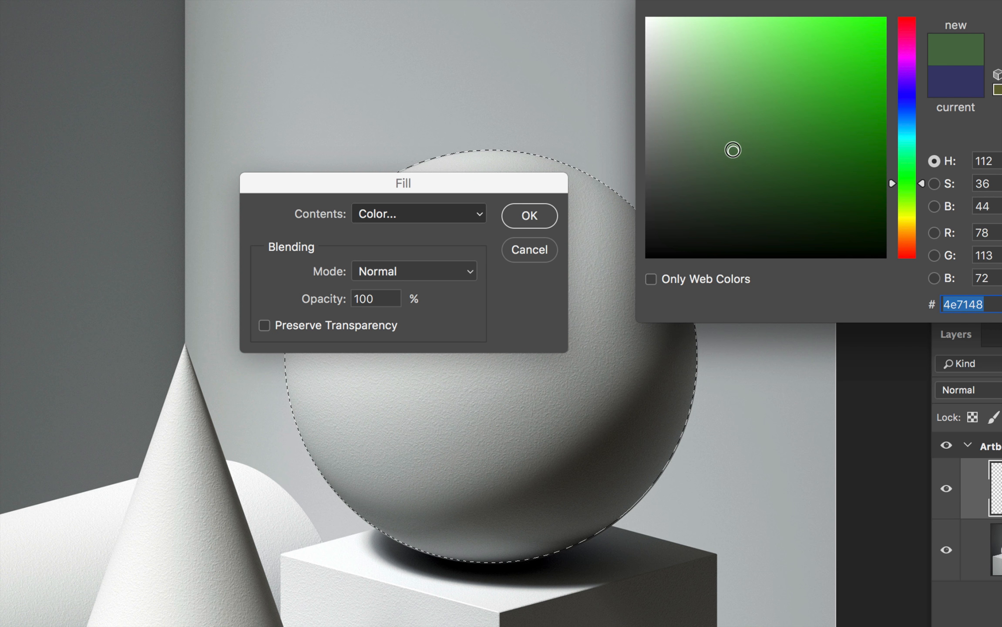
key(Return)
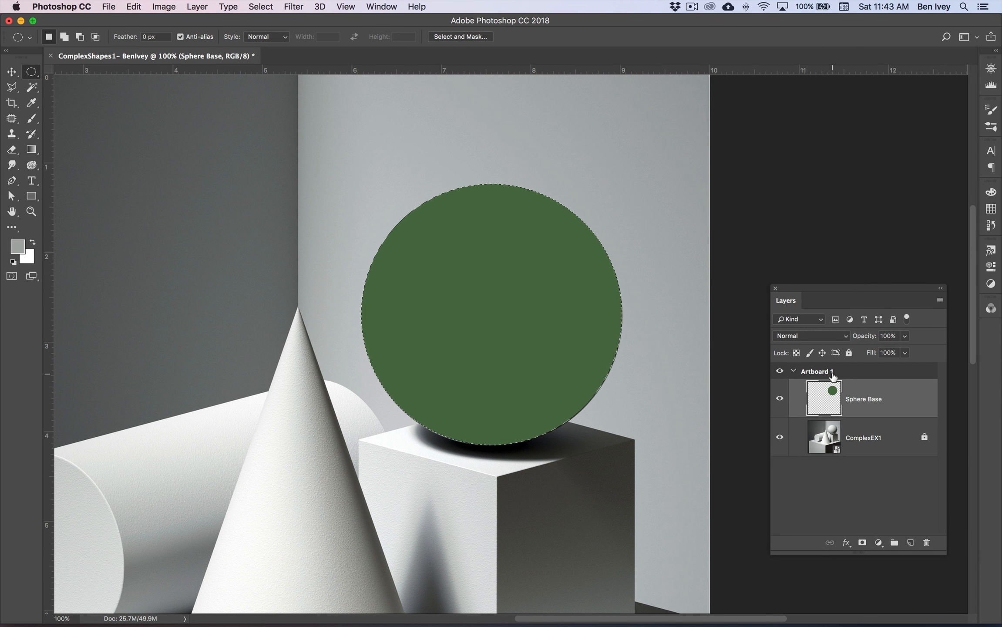
click(261, 6)
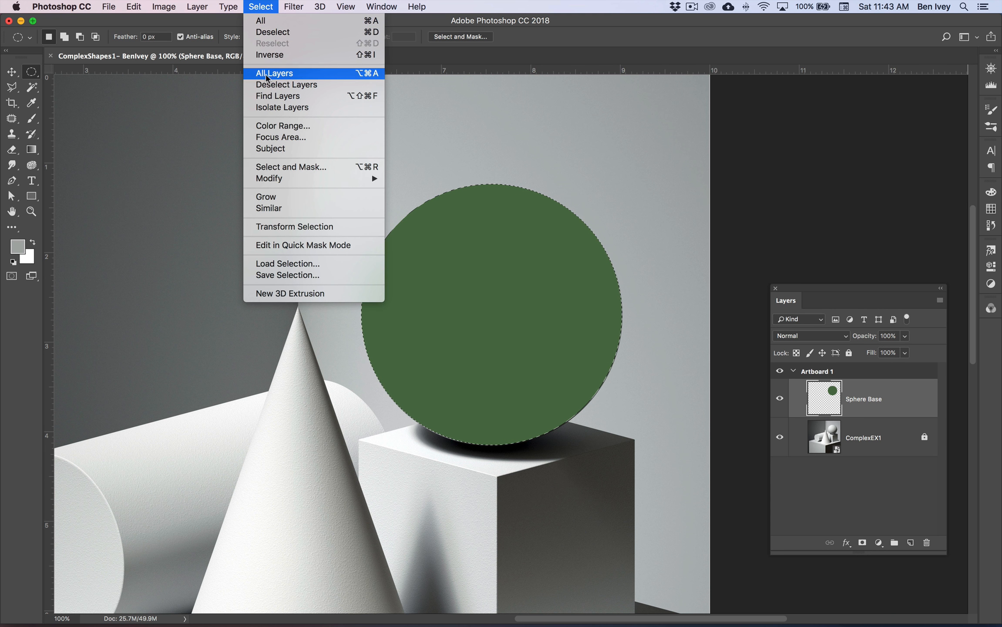
click(268, 33)
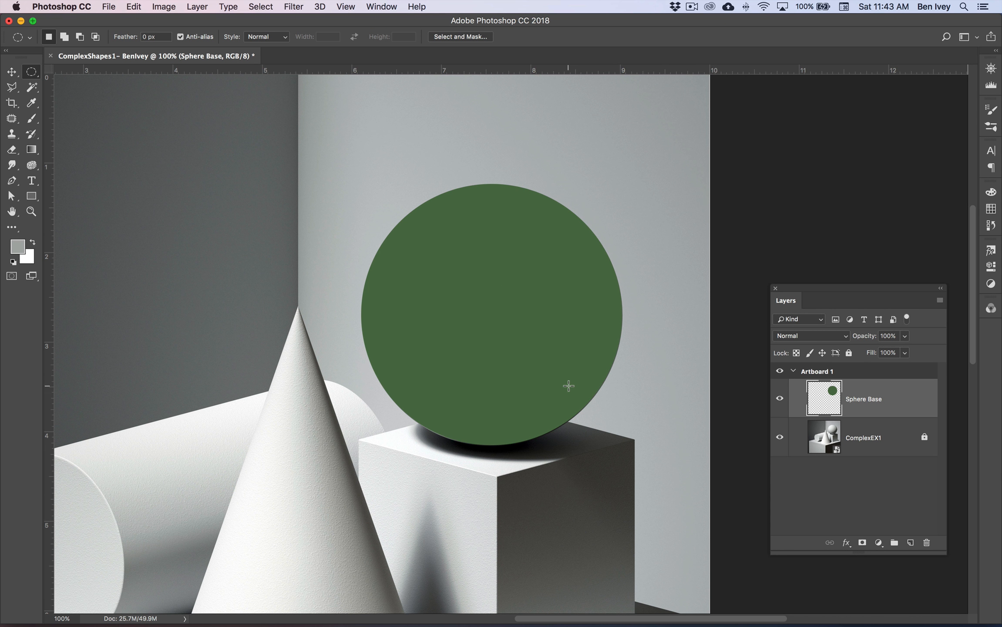
Step: Add a new layer above Sphere Base and name it Cone Base
scroll(568, 386, down, 10)
scroll(569, 386, left, 6)
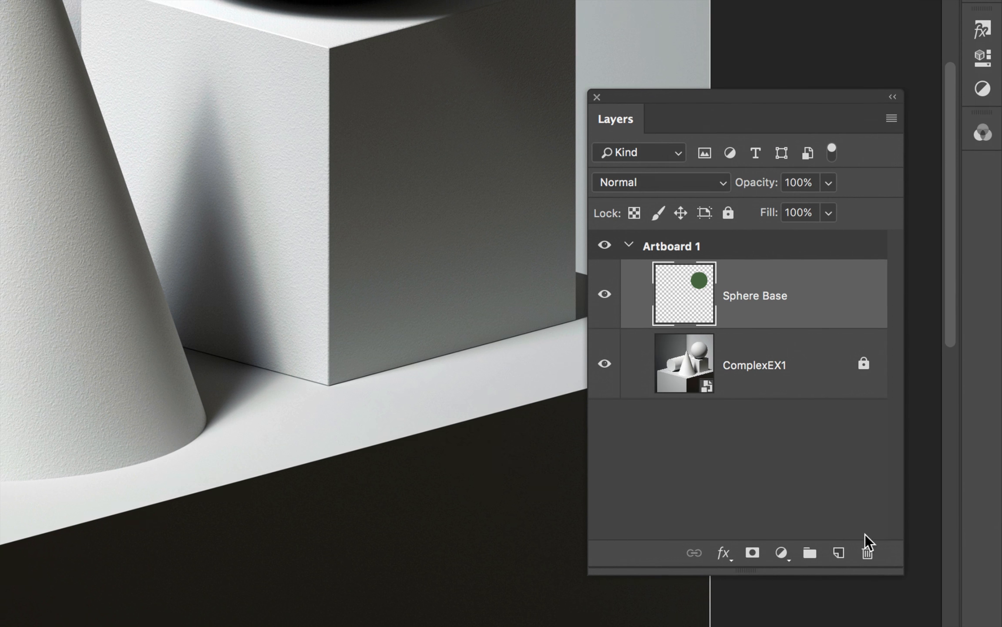
click(910, 543)
double_click(738, 294)
text(Cone Bzse)
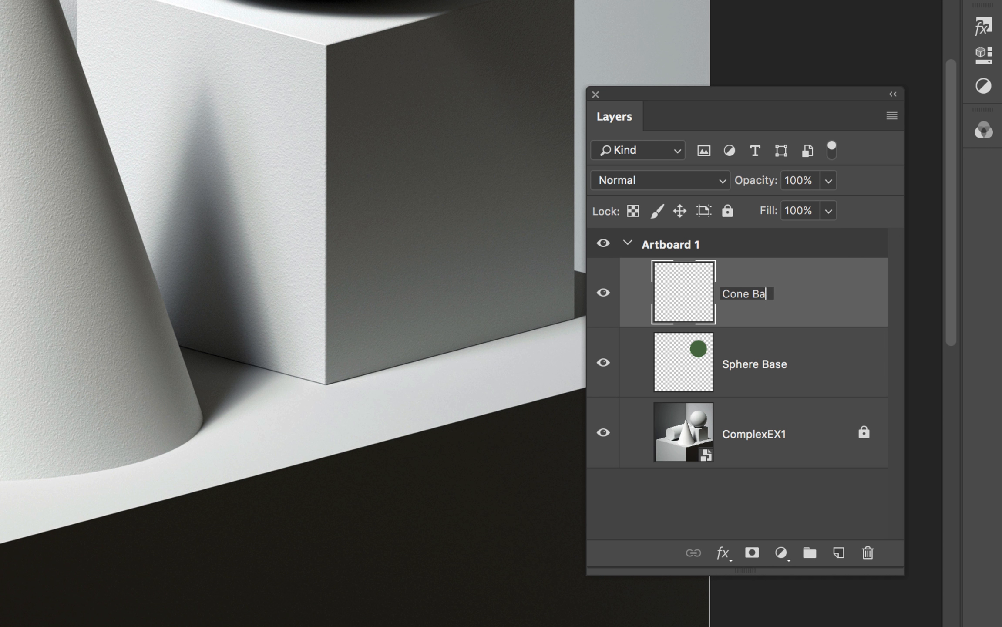
key(Return)
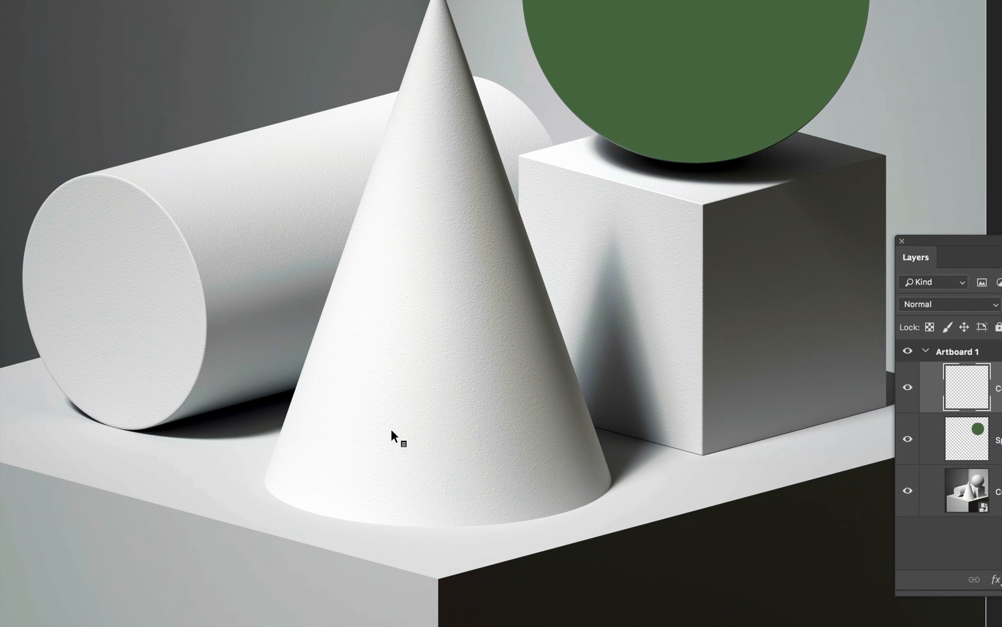
Step: Select the whole cone by drawing an ellipse around its base and adding a polygonal lasso selection up to its tip
drag(288, 432, 609, 526)
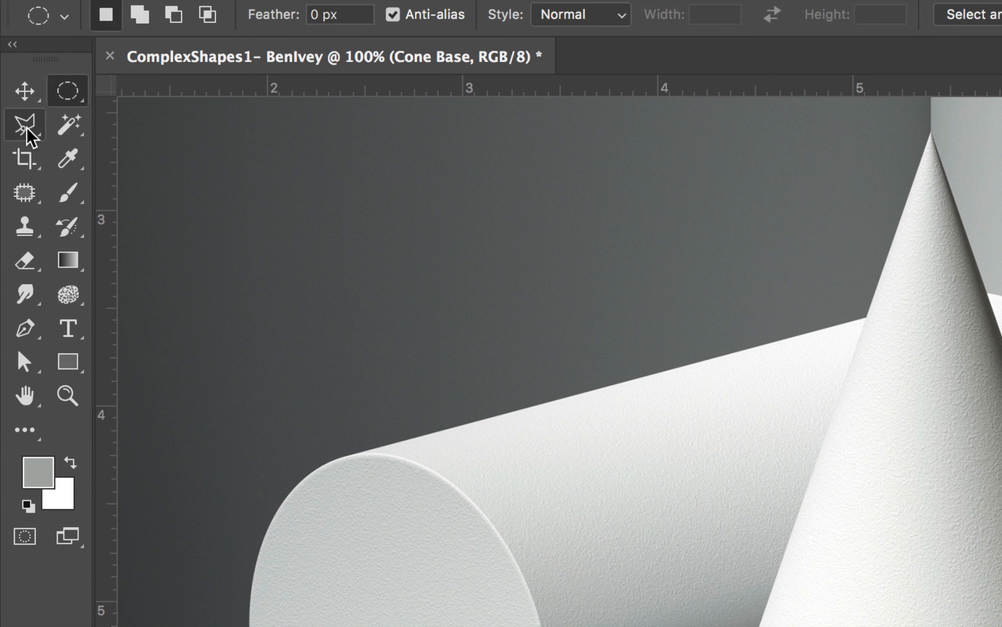
drag(13, 91, 48, 103)
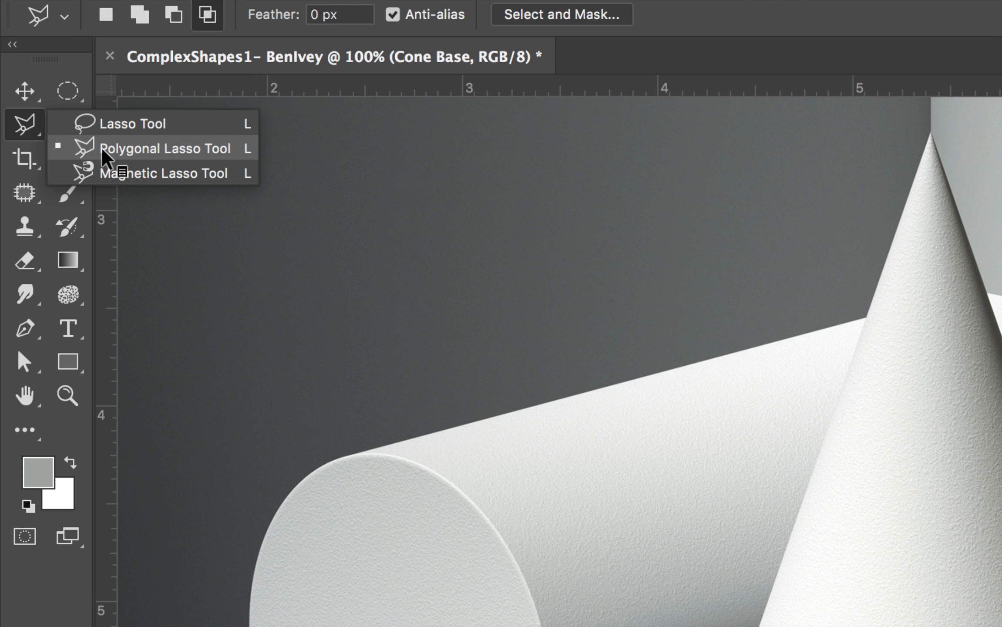
click(103, 150)
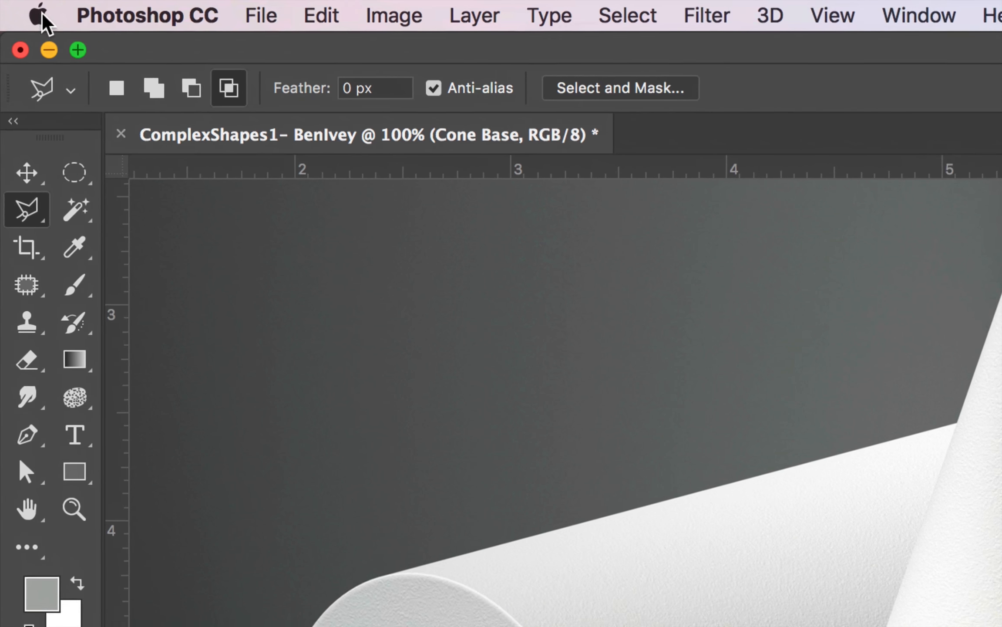
click(156, 93)
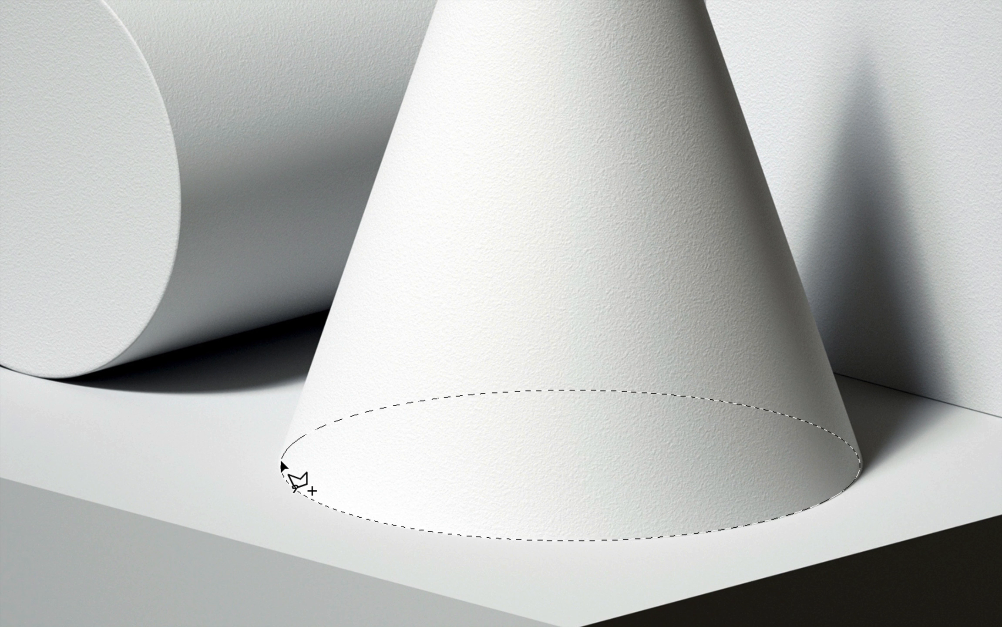
shift+click(281, 464)
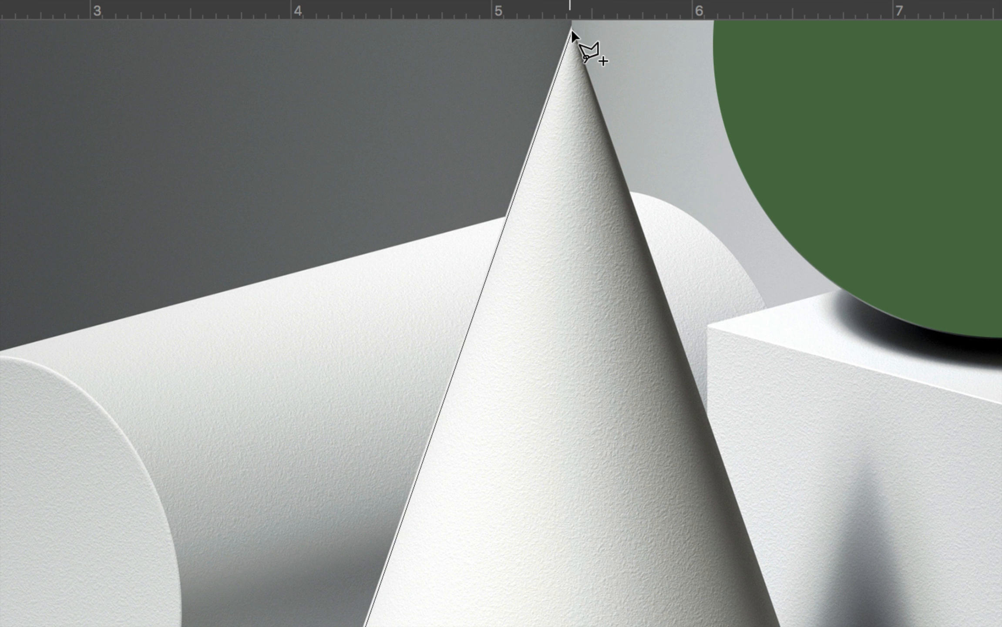
shift+click(572, 29)
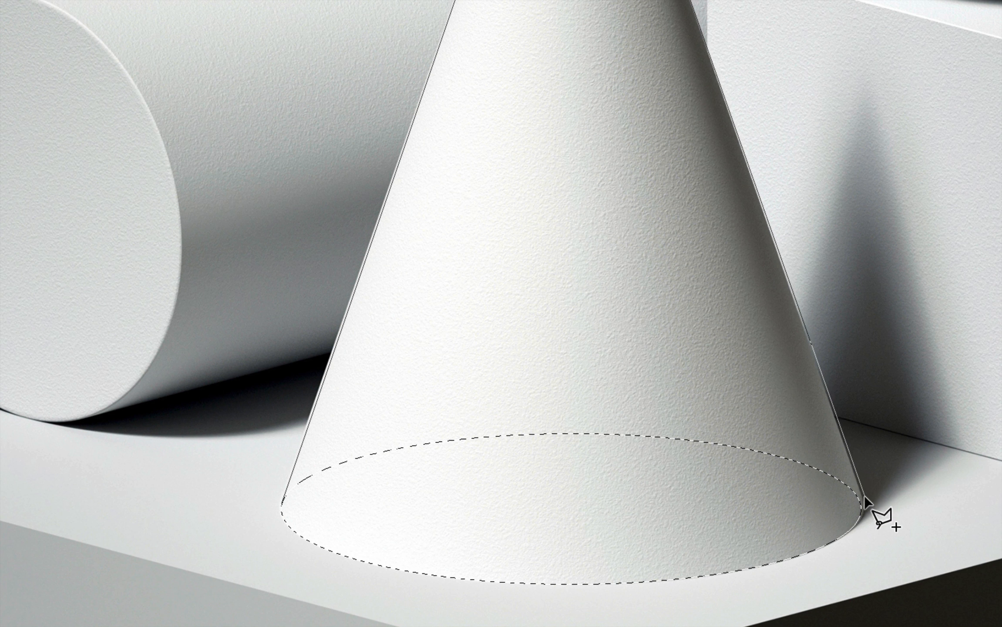
click(860, 503)
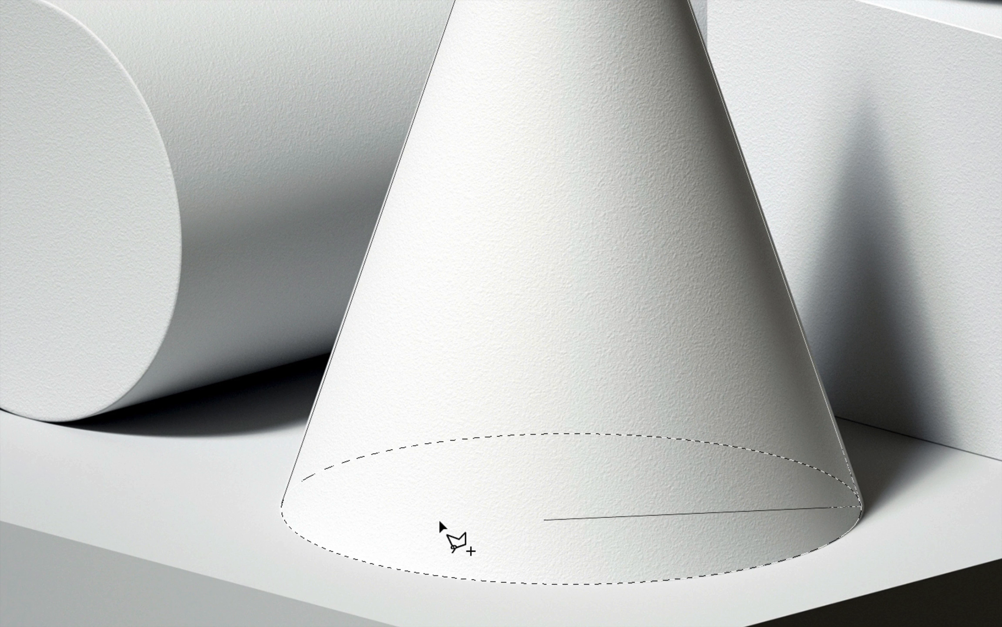
click(282, 507)
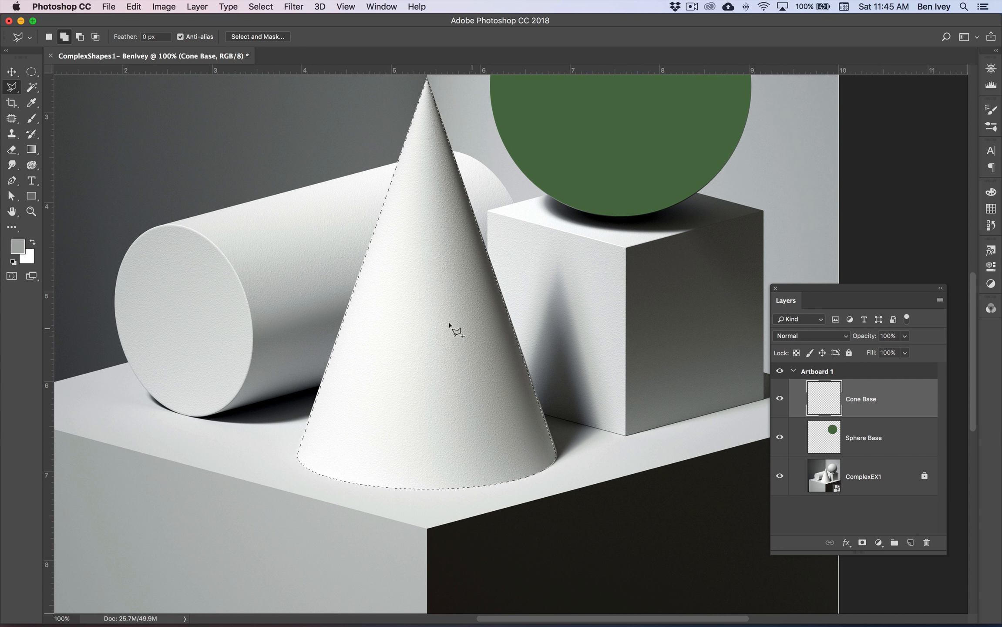
Step: Fill the cone selection on the Cone Base layer with blue 3e4583 at 100% opacity and deselect it
click(133, 7)
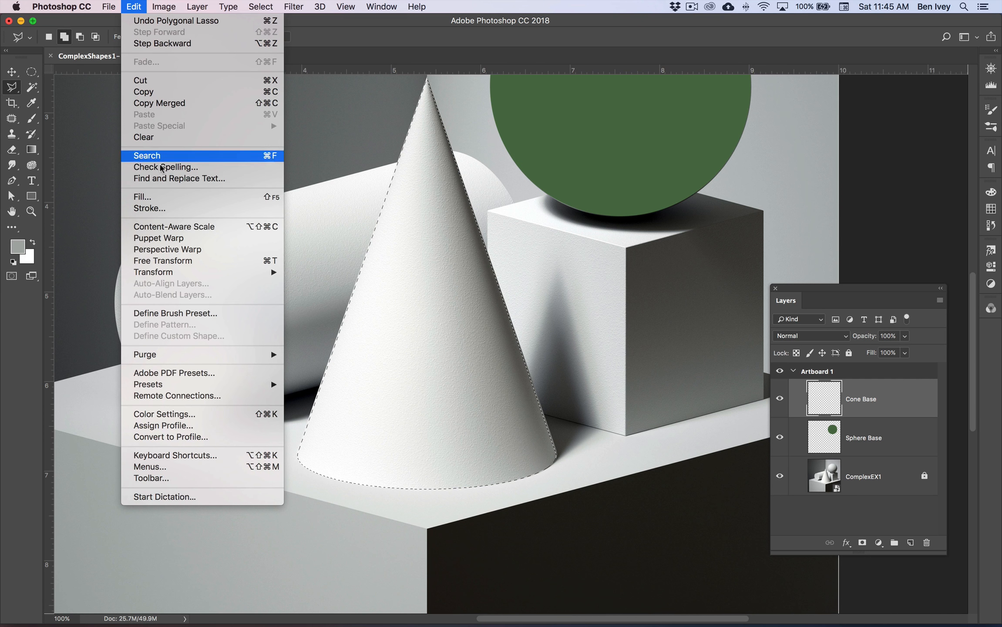
click(168, 198)
click(420, 227)
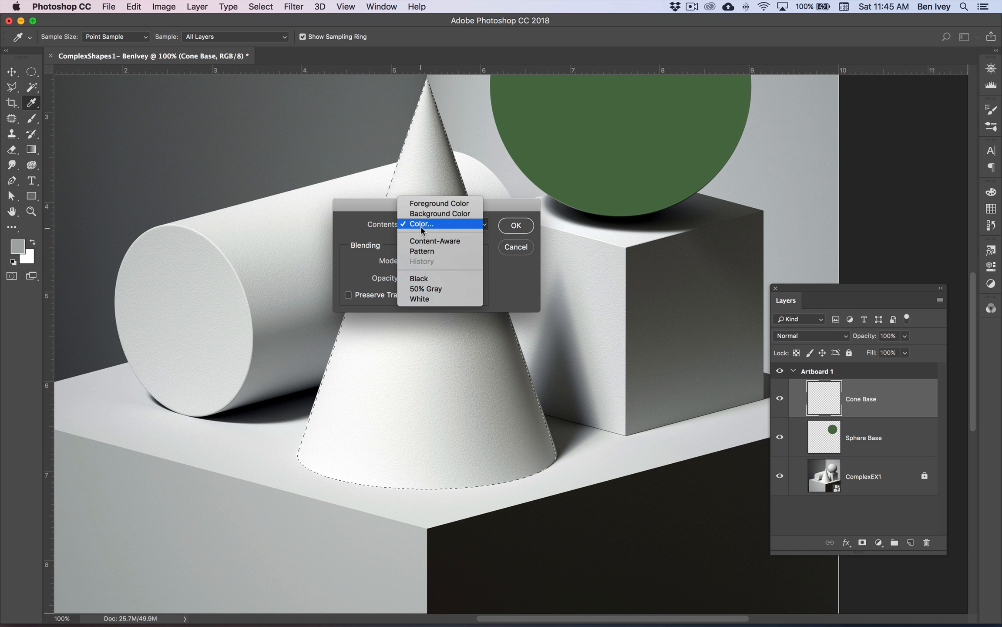
click(420, 226)
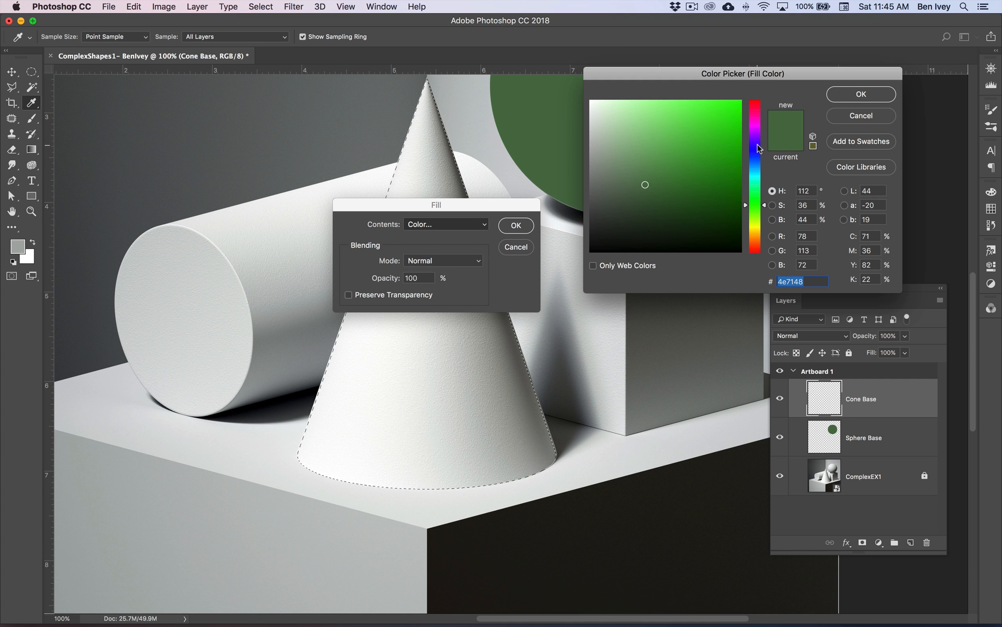
drag(756, 154, 740, 155)
click(669, 174)
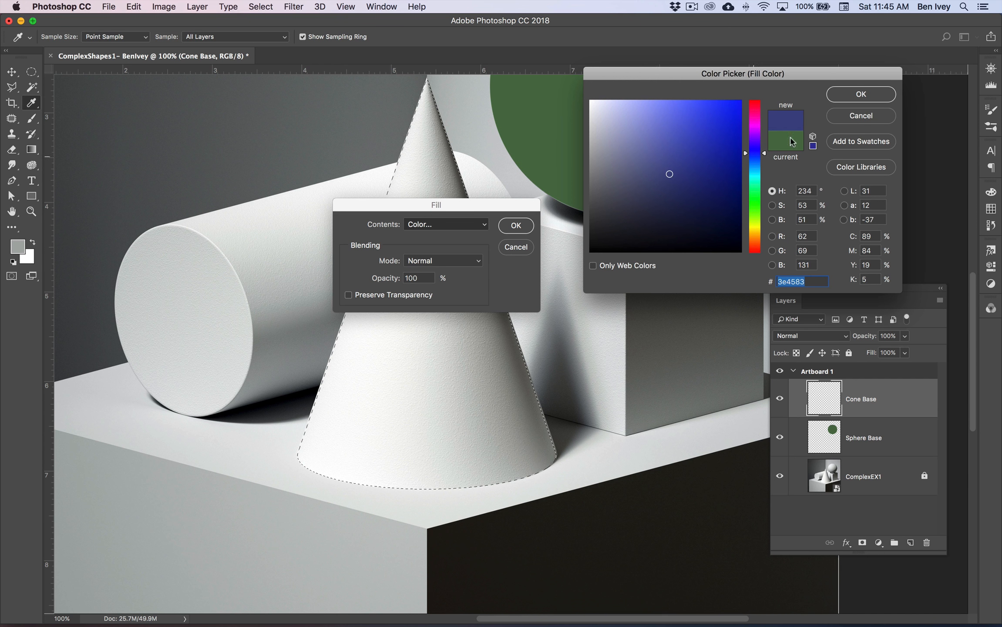
click(861, 95)
click(516, 225)
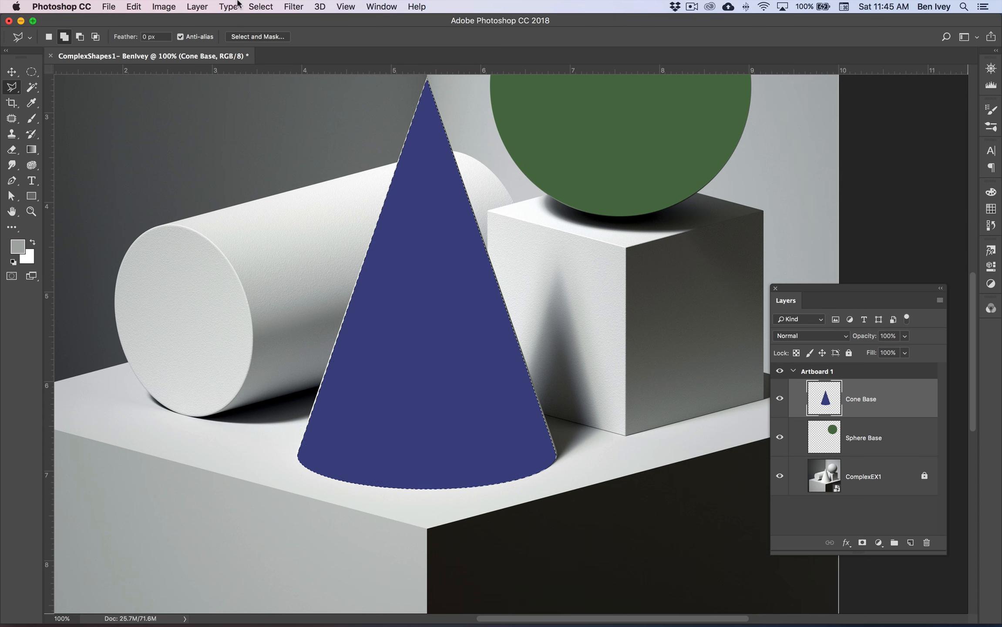
click(261, 6)
click(265, 35)
Step: Add a new layer above Cone Base and name it Flat Cylinder Base
scroll(623, 261, left, 5)
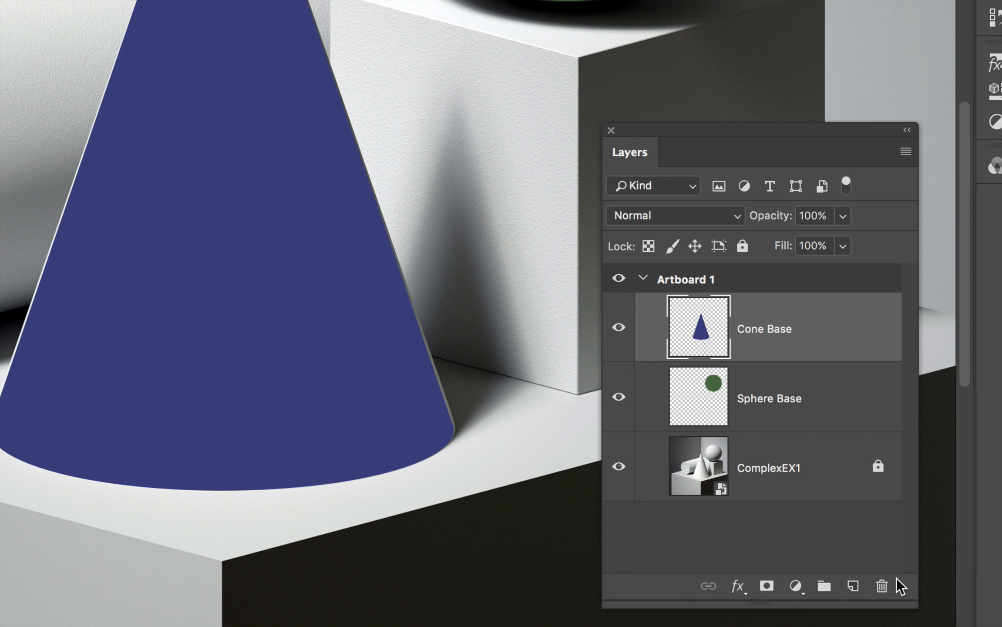
click(852, 586)
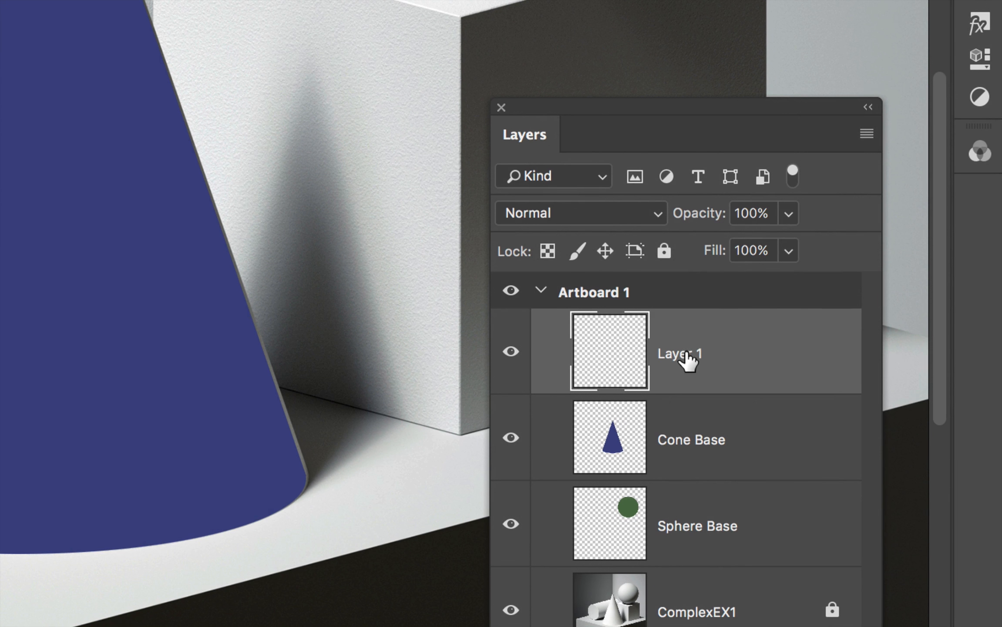
double_click(855, 398)
text(Flat )
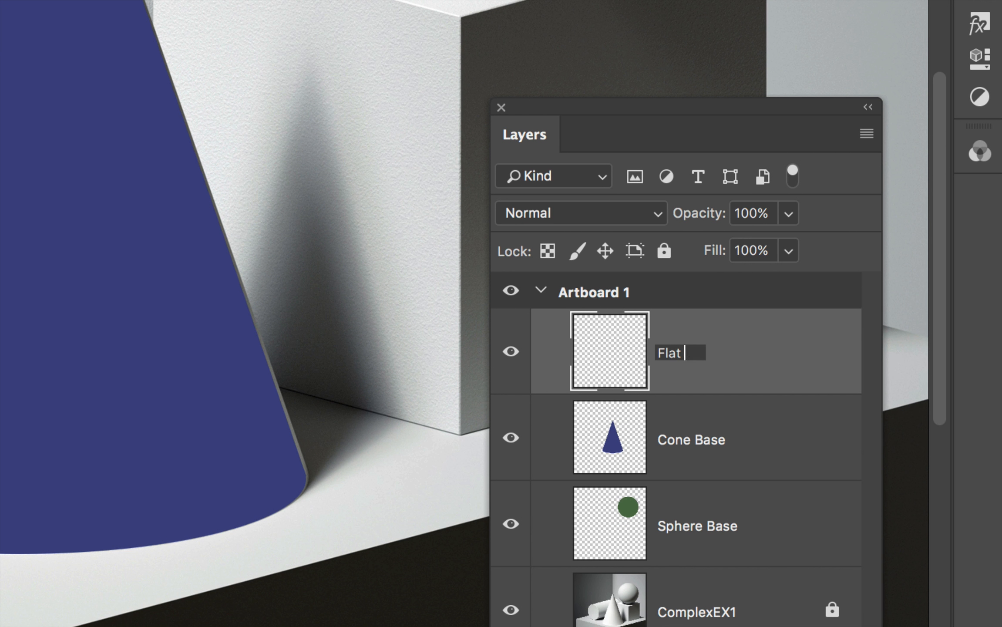
text(Cylinder)
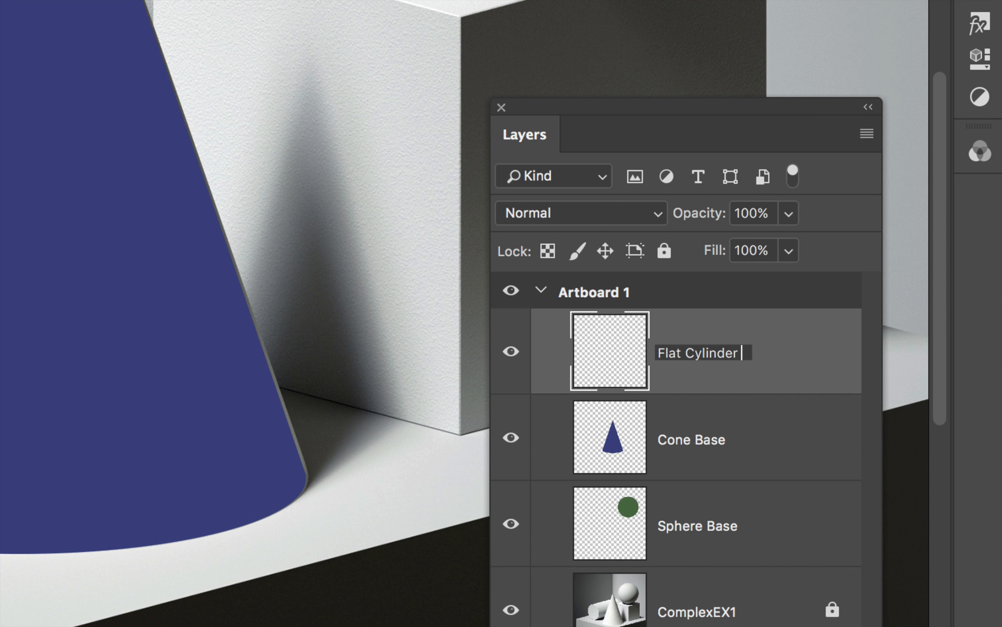
text( Base)
key(Return)
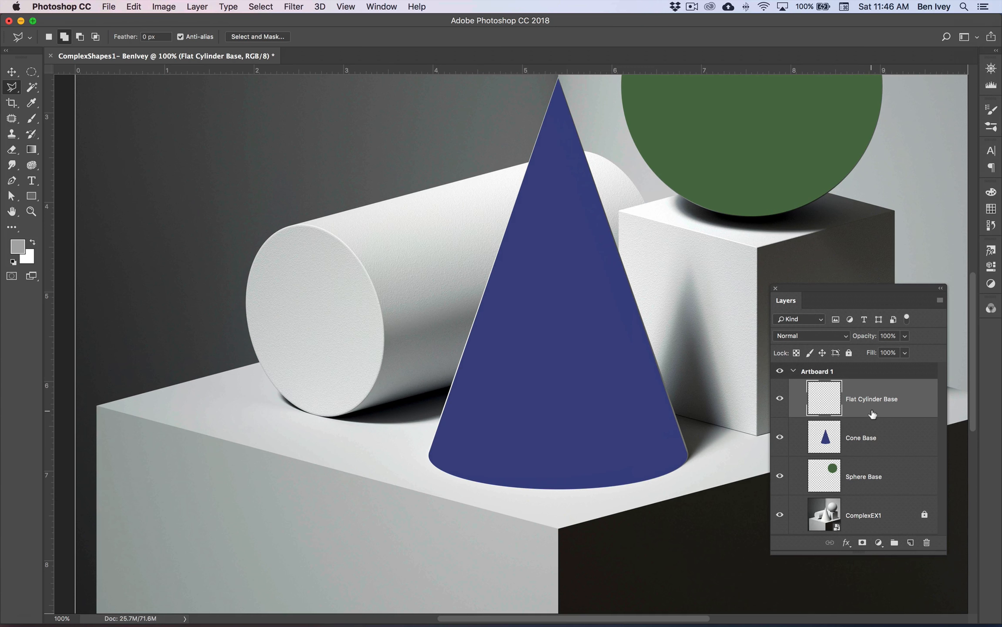
Step: Try to outline the cylinder's tilted front face with an elliptical marquee selection and clear that selection
click(27, 74)
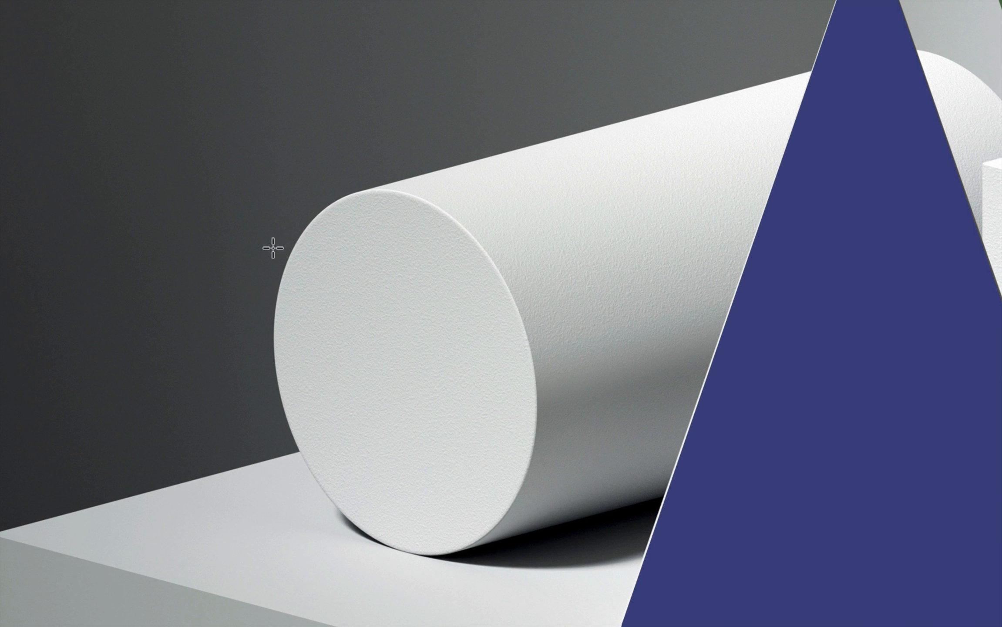
drag(256, 240, 329, 358)
drag(430, 443, 510, 537)
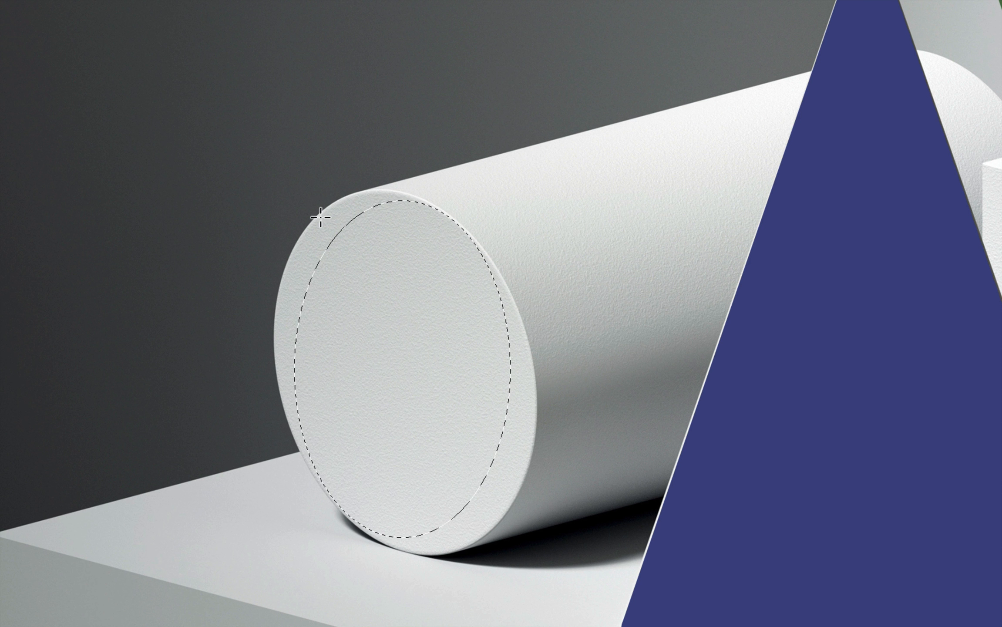
click(335, 349)
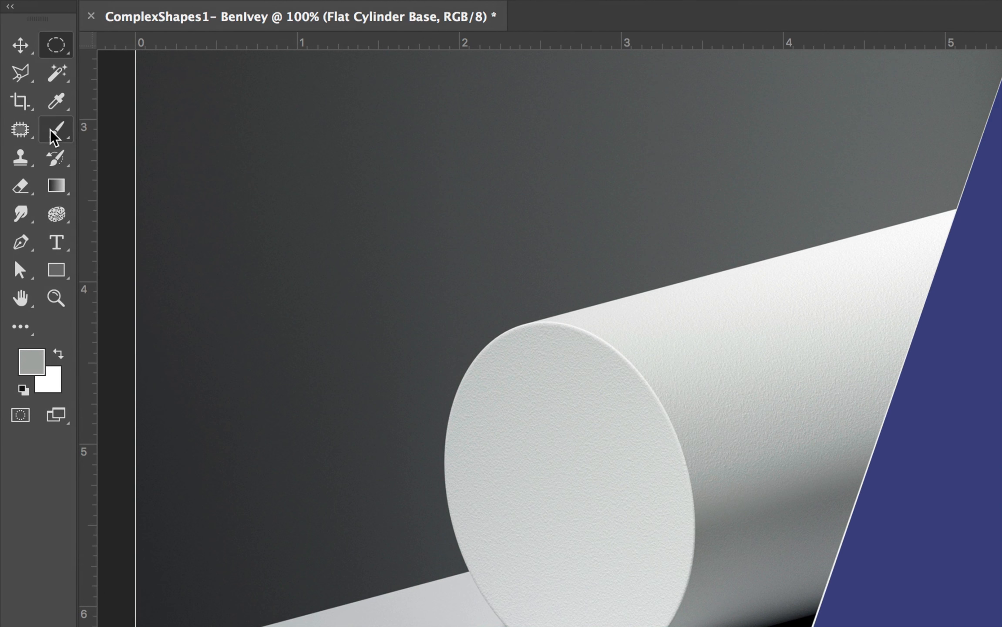
Step: Set up the Pencil tool with a 17 px size and pen pressure controlling the size
right_click(31, 118)
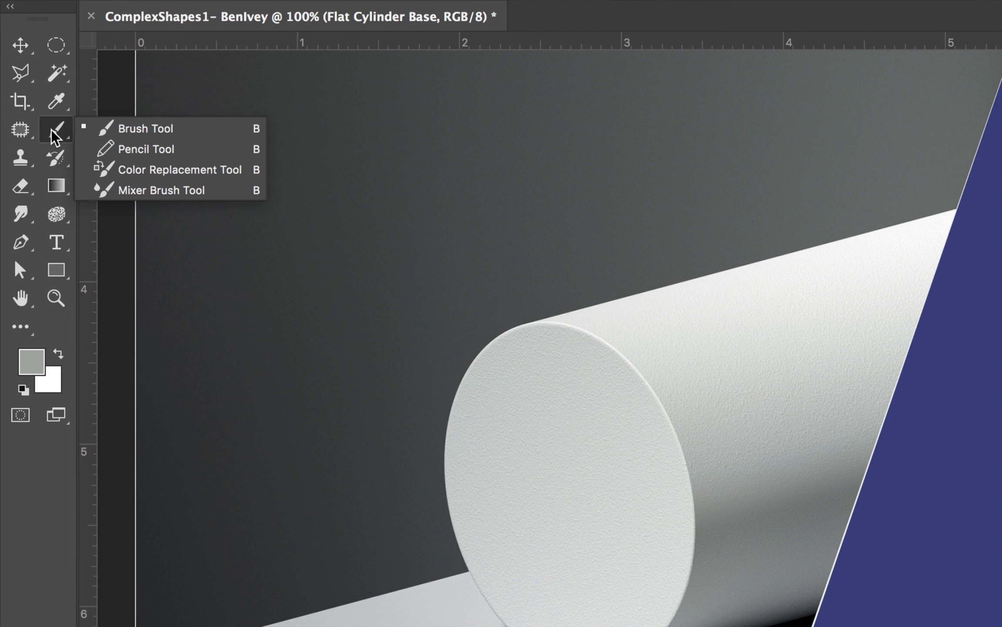
click(146, 150)
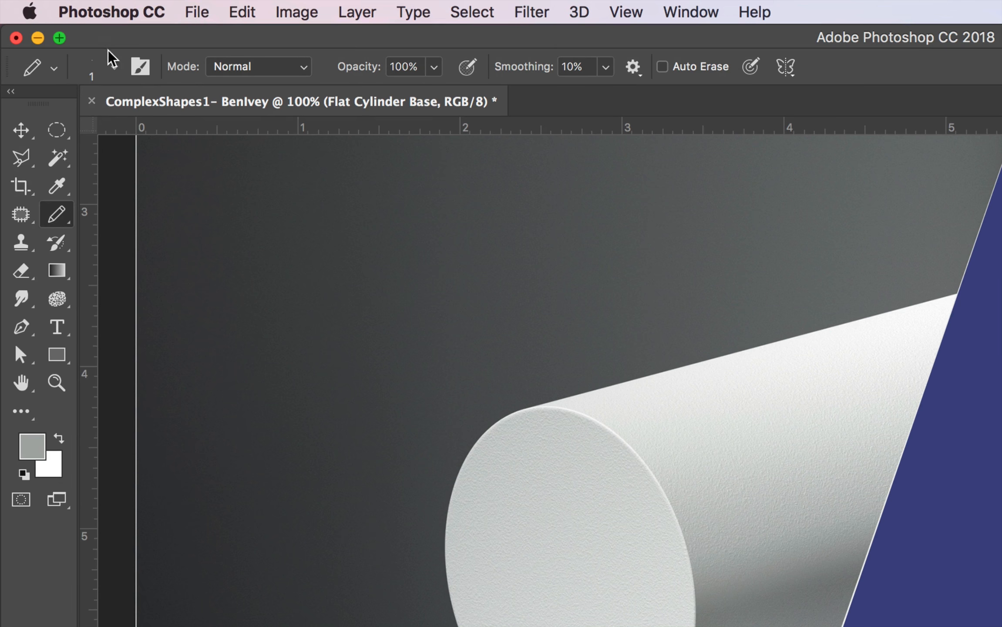
click(111, 56)
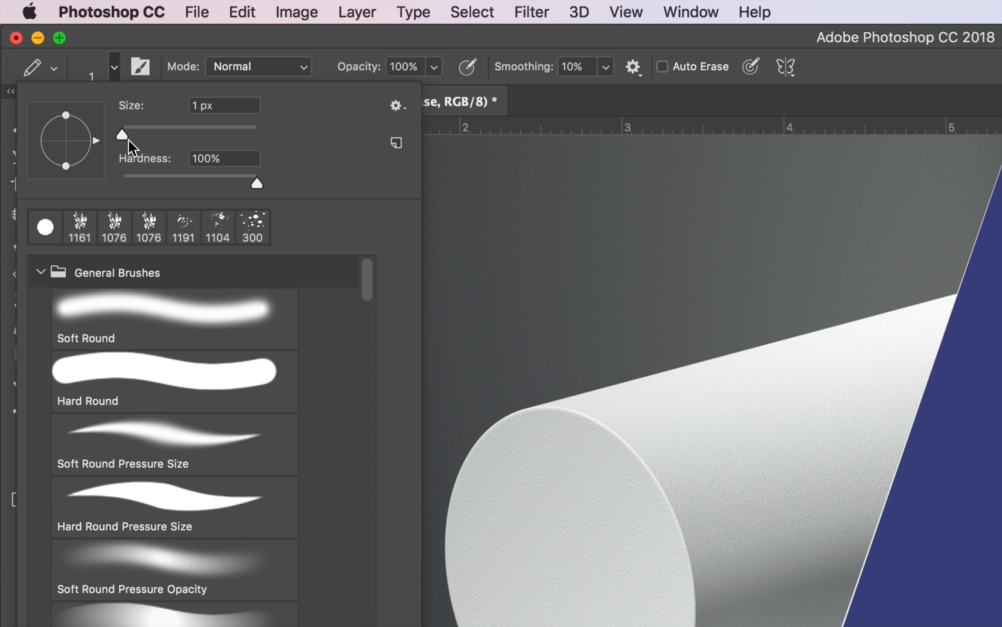
drag(122, 135, 133, 133)
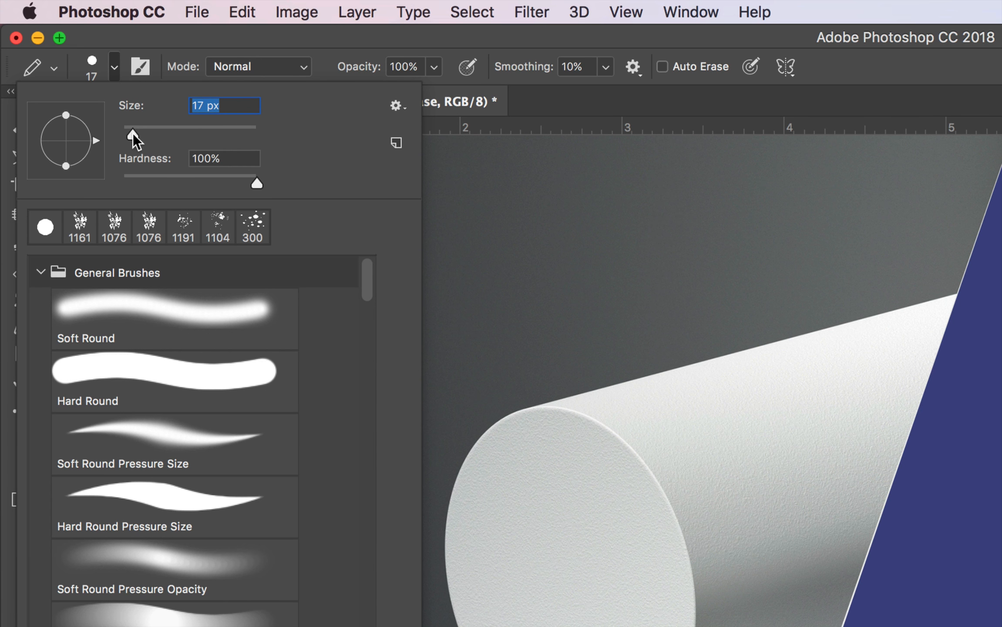
click(355, 50)
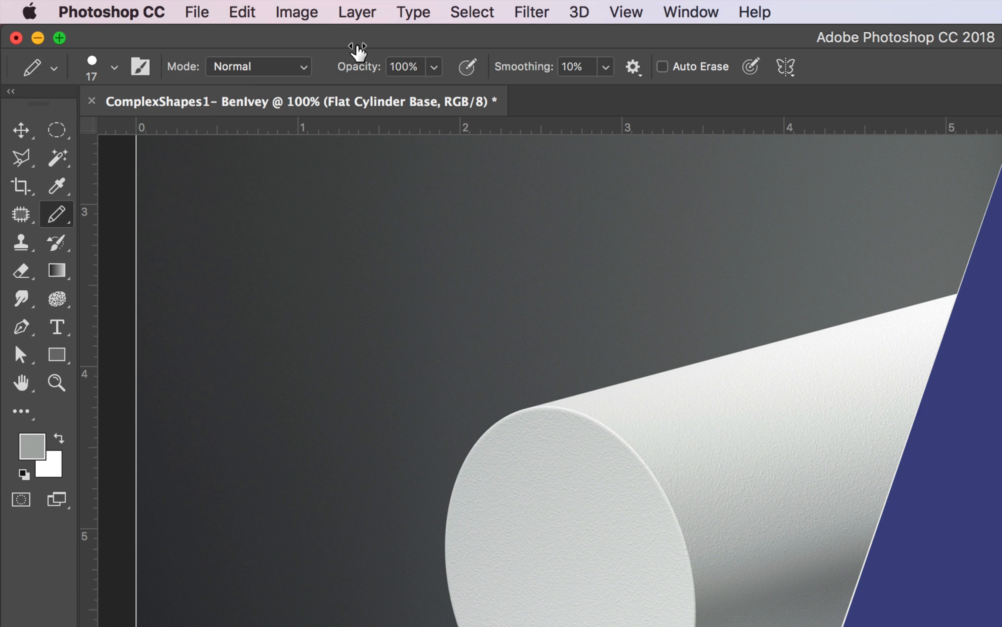
click(751, 66)
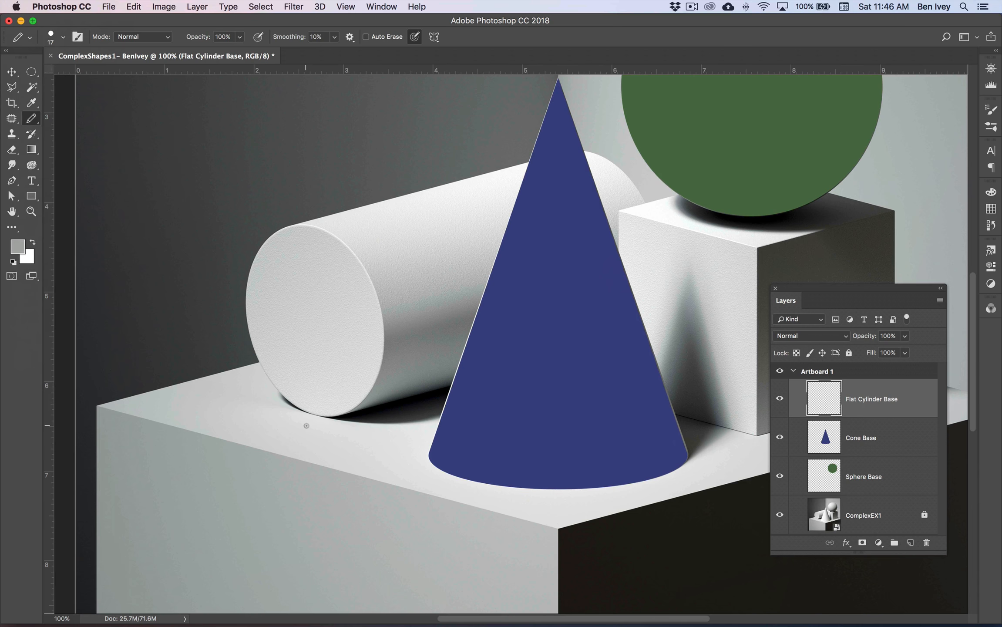
Step: Reduce the pencil size to 9 px for outlining the cylinder's front face
key(super+equal)
key(super+equal)
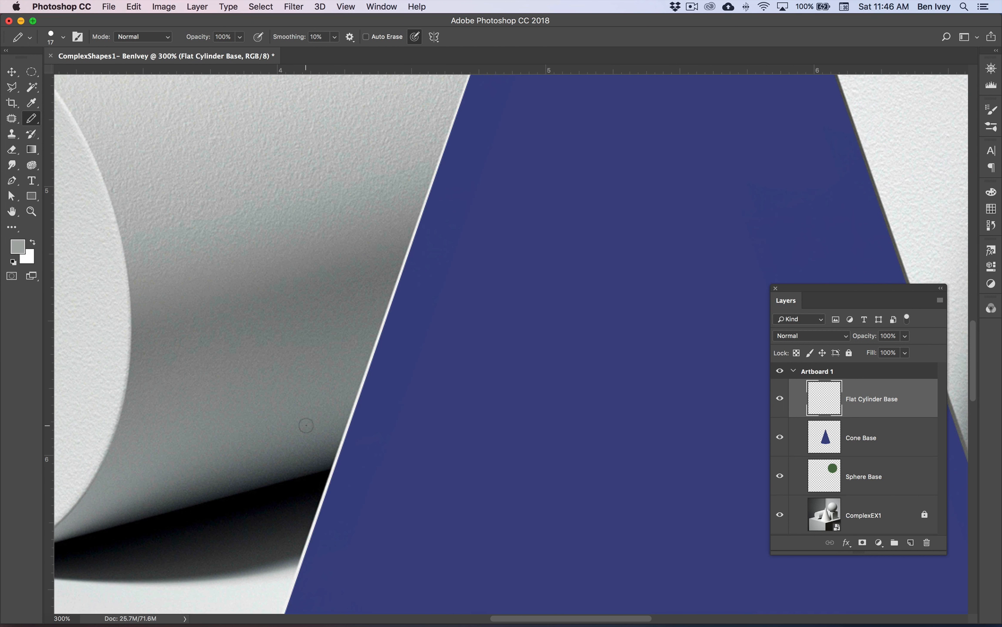
drag(375, 269, 613, 436)
drag(352, 333, 638, 235)
drag(525, 169, 597, 248)
key(super+r)
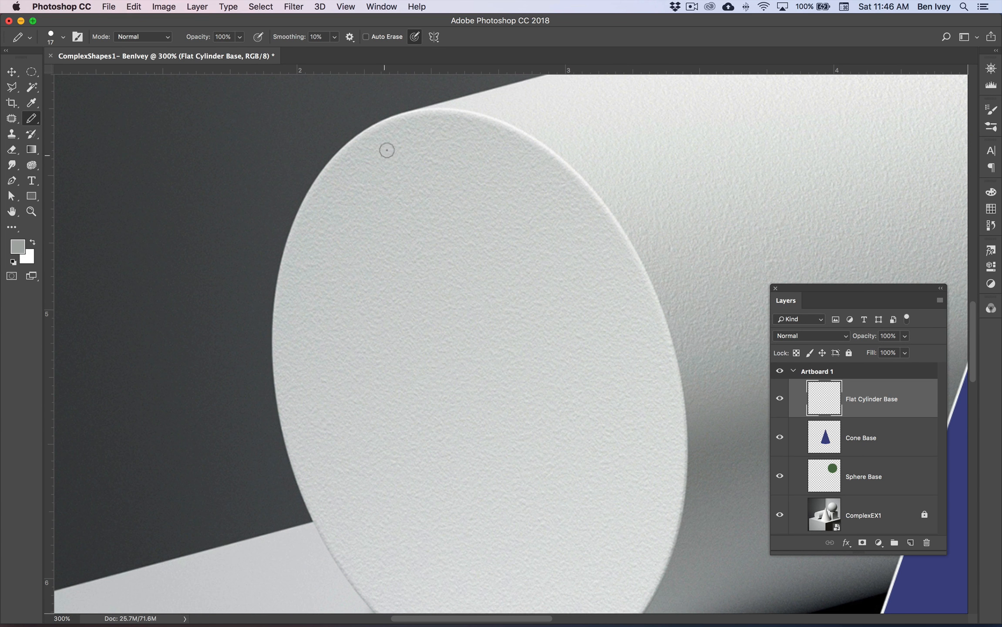
key(bracketleft)
key(bracketleft)
mouse_move(370, 130)
mouse_down()
mouse_move(349, 149)
mouse_move(343, 175)
mouse_up()
key(super+z)
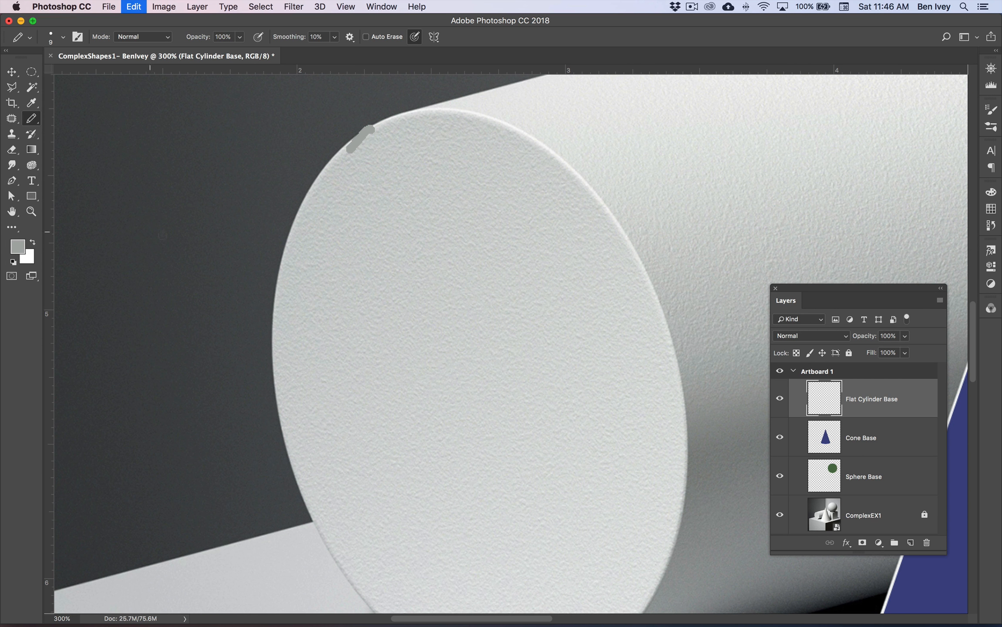
key(super+z)
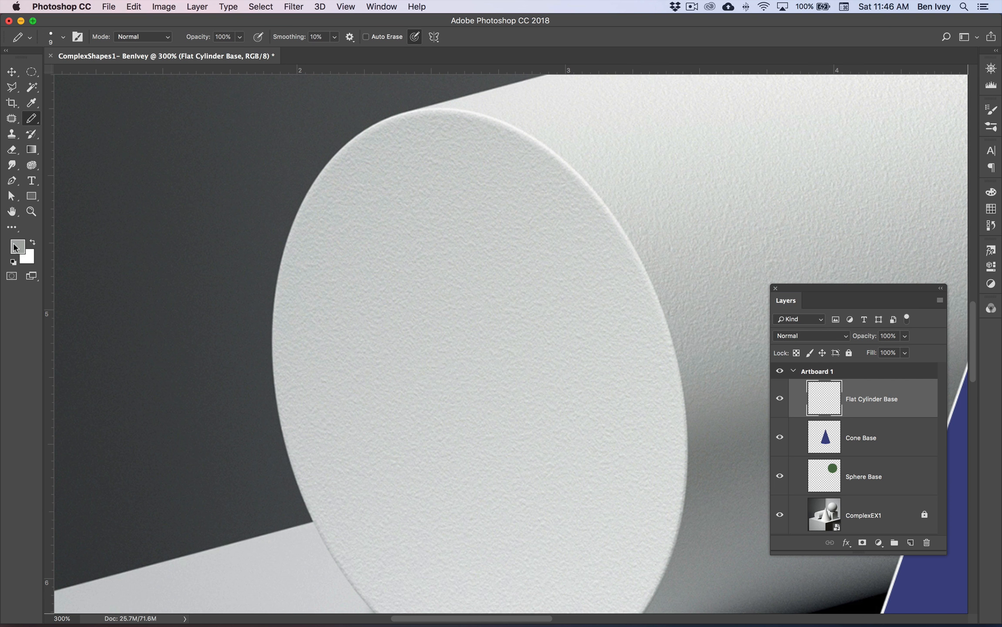
Step: Change the foreground colour to a dark purple for the pencil
click(17, 247)
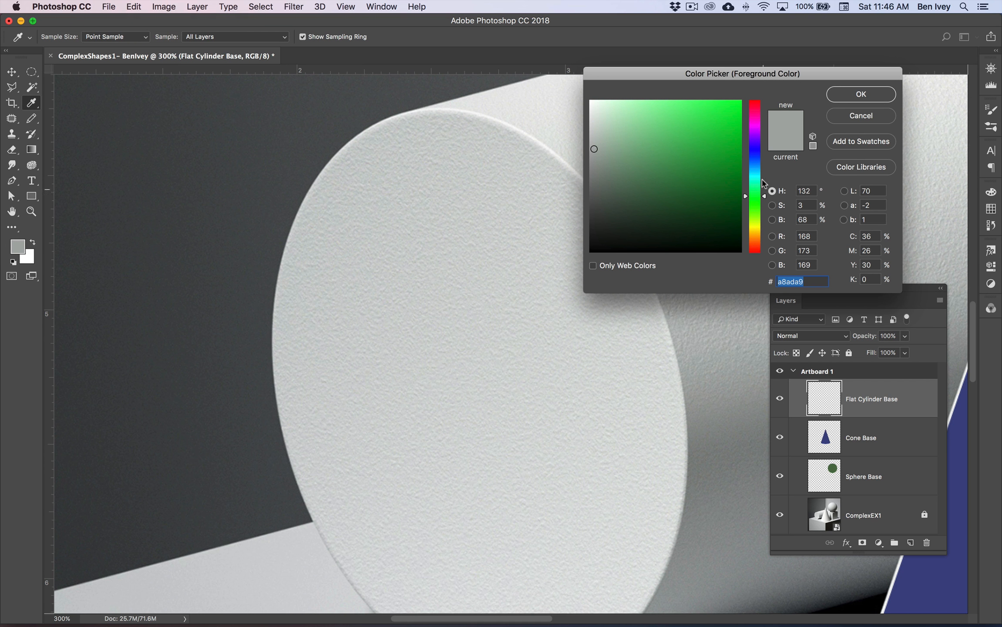
click(714, 124)
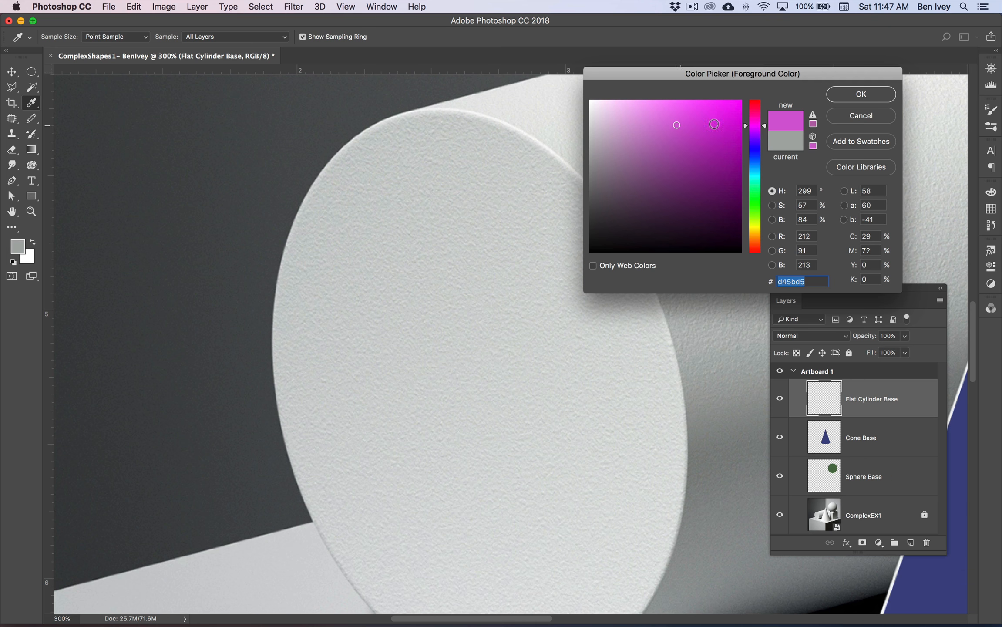
click(678, 166)
click(882, 102)
key(b)
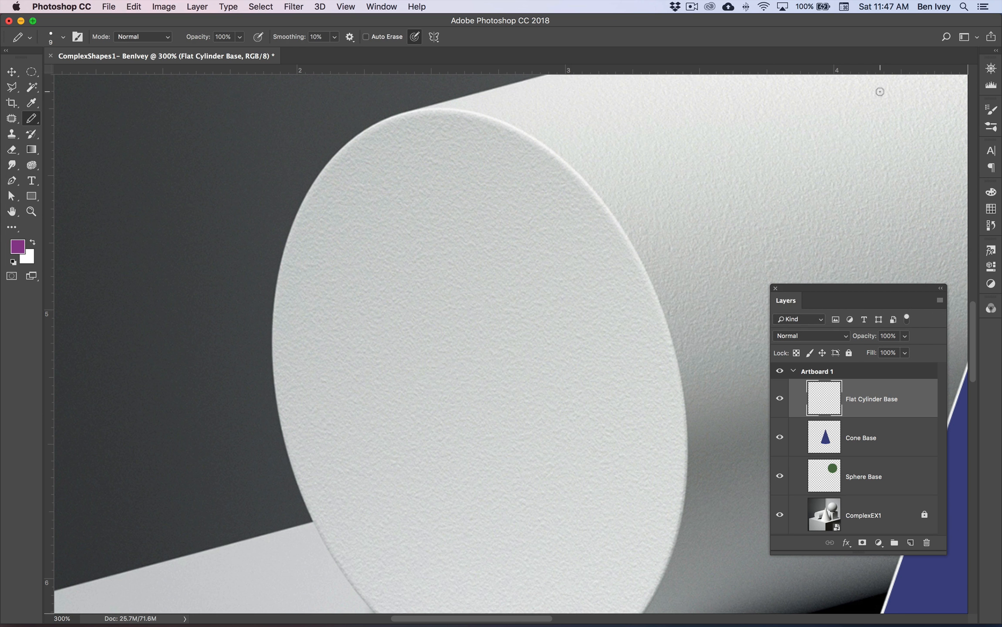
Step: Trace the left, bottom and right edges of the cylinder's front face in purple on the Flat Cylinder Base layer
mouse_move(329, 178)
mouse_down()
mouse_move(298, 224)
mouse_move(278, 302)
mouse_move(282, 412)
mouse_move(298, 472)
mouse_up()
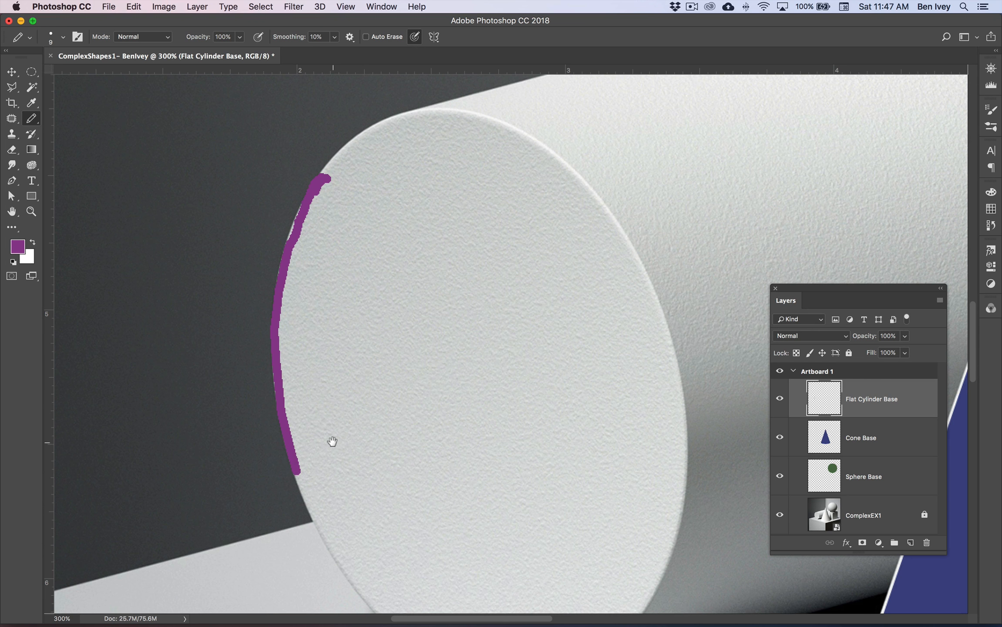
drag(332, 441, 300, 313)
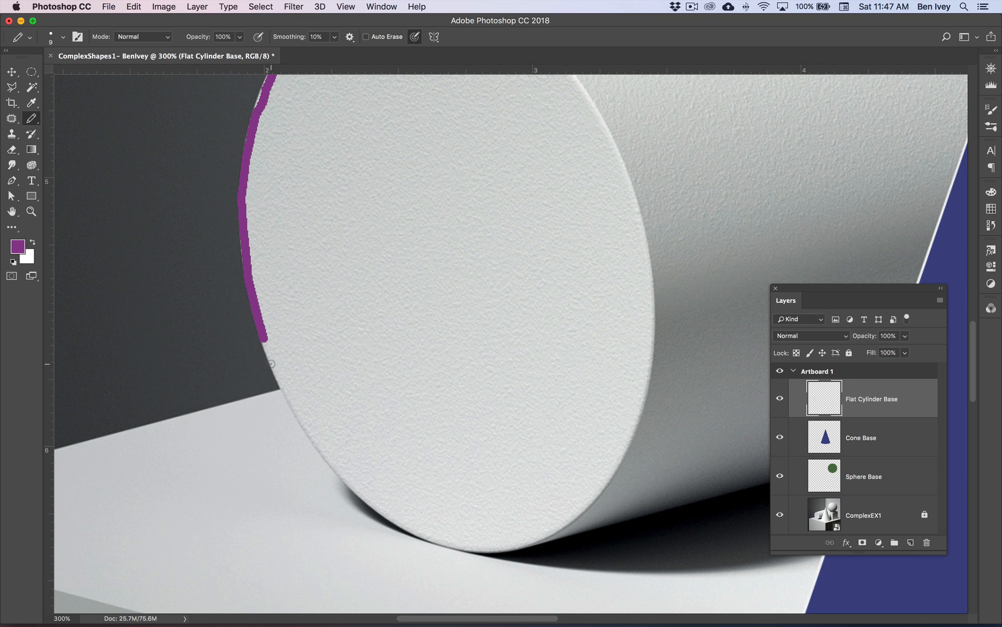
mouse_move(271, 364)
mouse_down()
mouse_move(312, 440)
mouse_move(369, 503)
mouse_move(420, 539)
mouse_move(458, 556)
mouse_move(447, 542)
mouse_move(486, 547)
mouse_move(538, 535)
mouse_move(590, 499)
mouse_move(630, 434)
mouse_move(653, 350)
mouse_move(646, 258)
mouse_move(636, 240)
mouse_up()
mouse_move(621, 198)
mouse_down()
mouse_move(644, 301)
mouse_move(653, 304)
mouse_move(592, 179)
mouse_move(586, 172)
mouse_up()
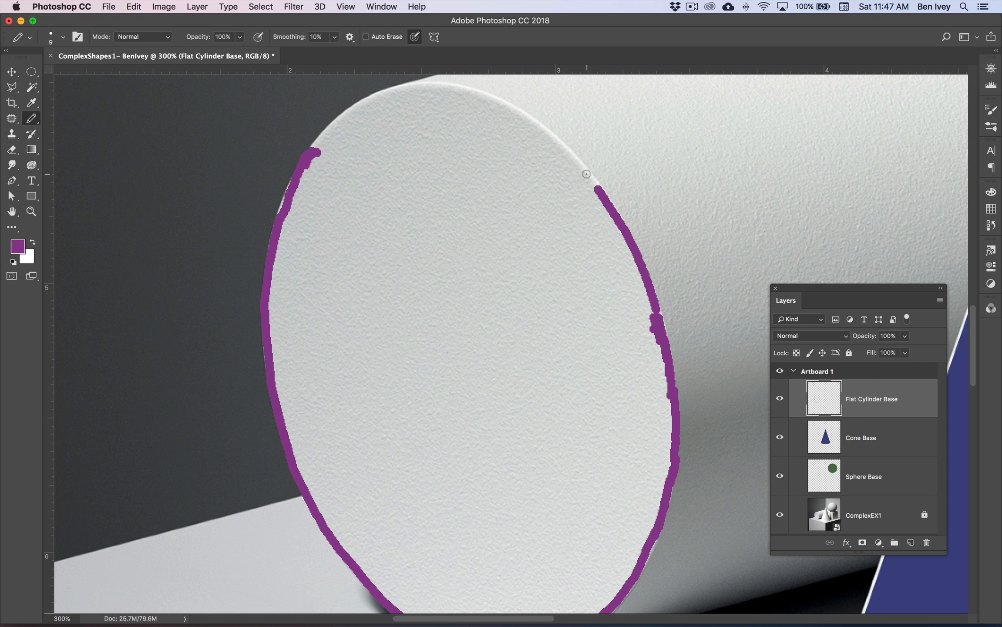
Step: Close the purple outline over the top of the cylinder's front face with short connected straight pencil segments
shift+click(561, 145)
shift+click(541, 129)
shift+click(522, 114)
shift+click(483, 90)
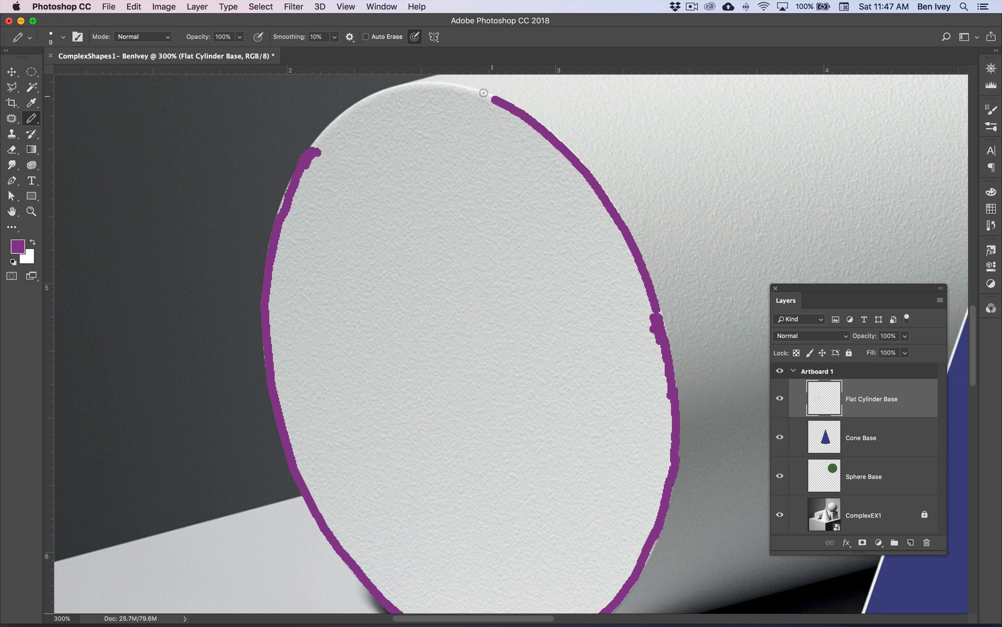
shift+click(465, 92)
shift+click(432, 89)
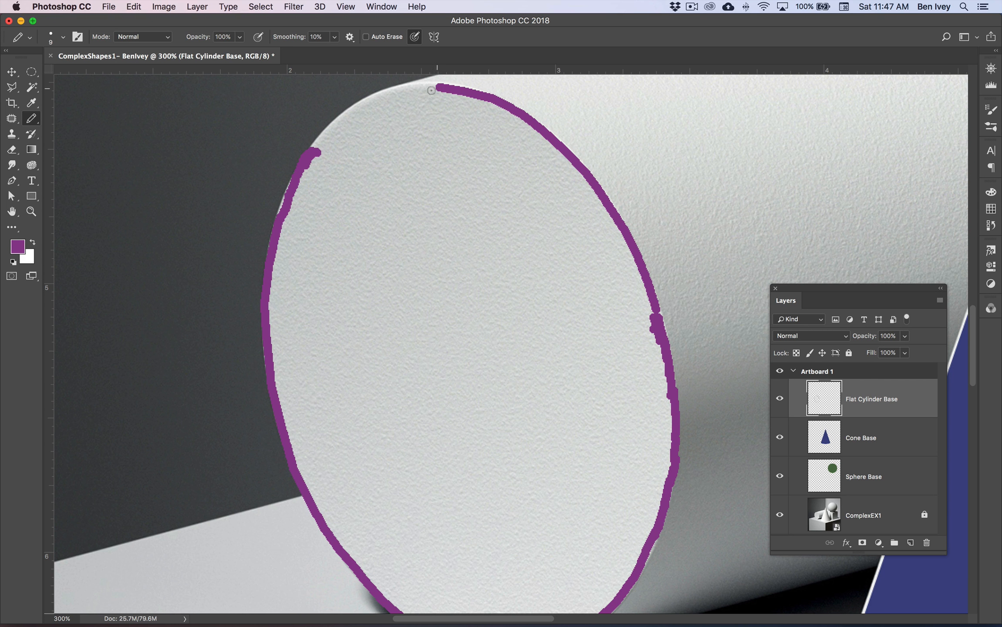
shift+click(413, 89)
shift+click(386, 93)
shift+click(366, 103)
shift+click(343, 118)
shift+click(324, 135)
shift+click(313, 147)
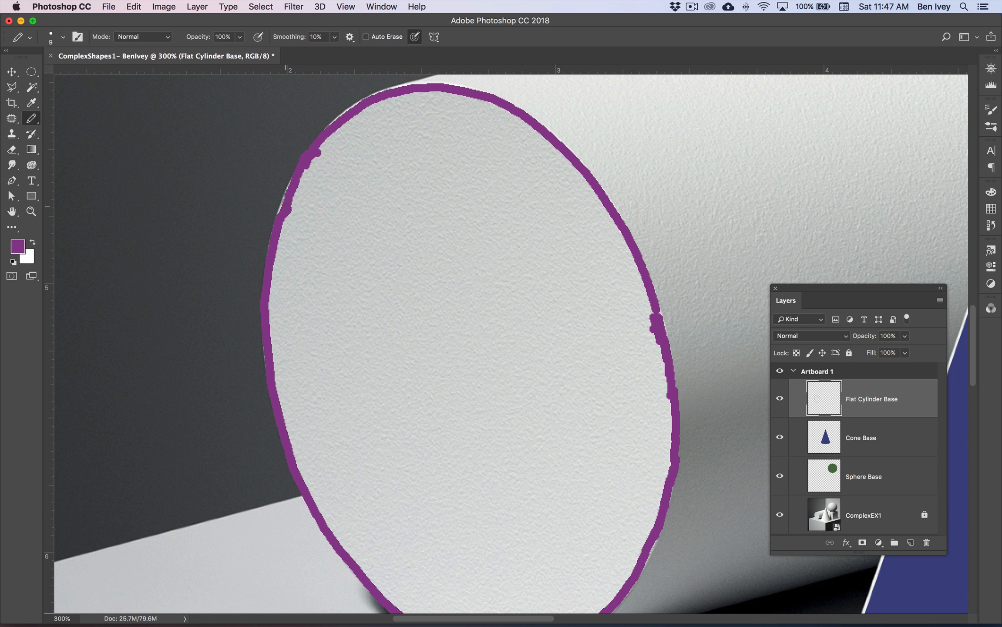
Step: Thicken the purple outline at the face's upper-left curve and right edge to cover uneven spots
shift+click(286, 200)
drag(328, 133, 372, 99)
drag(655, 312, 652, 329)
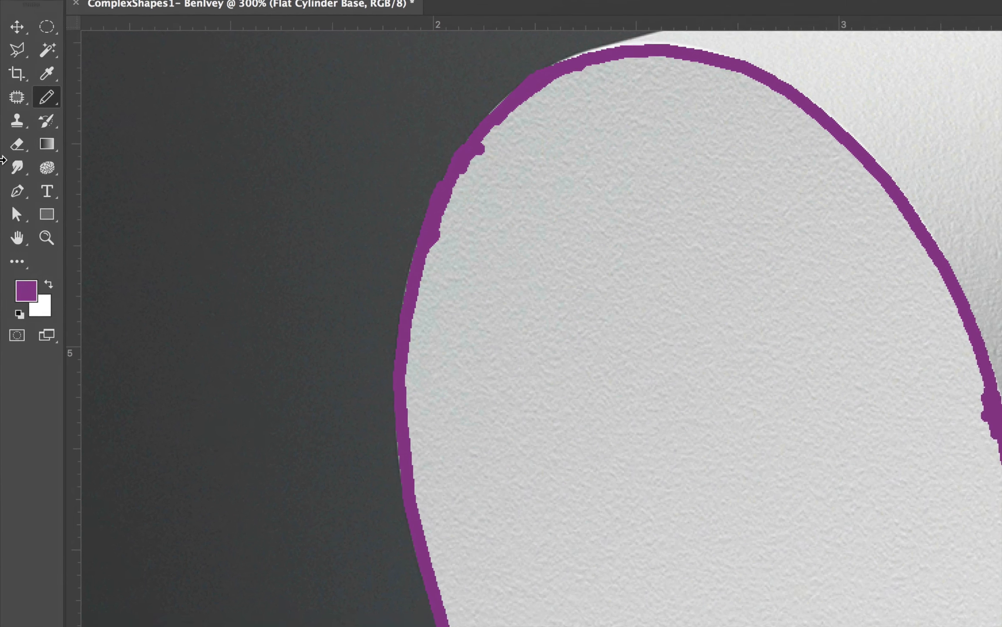
Step: Fill the inside of the outlined cylinder face with the purple foreground colour using the Paint Bucket
click(32, 150)
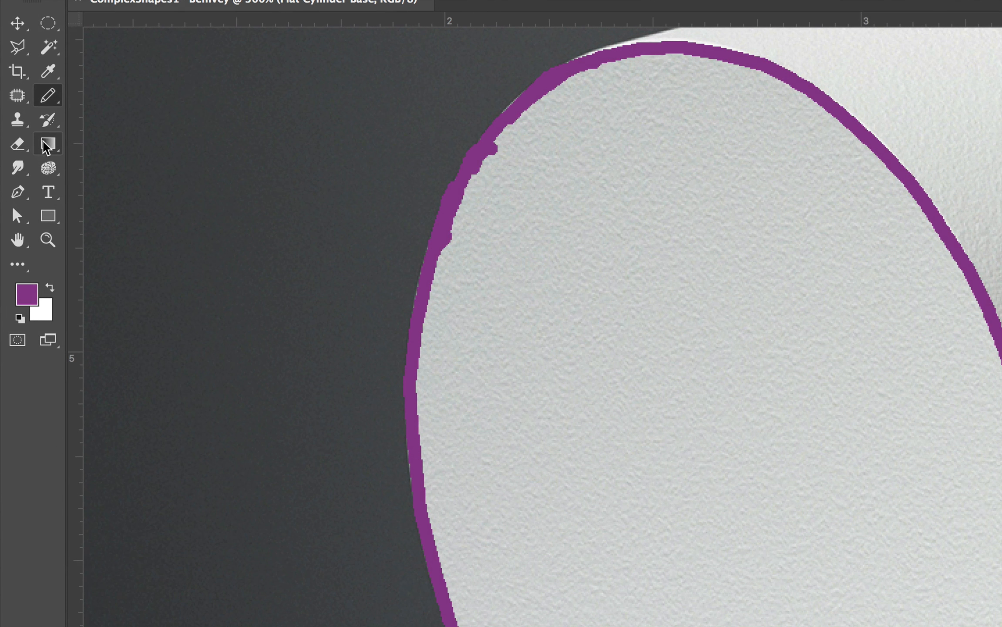
click(92, 161)
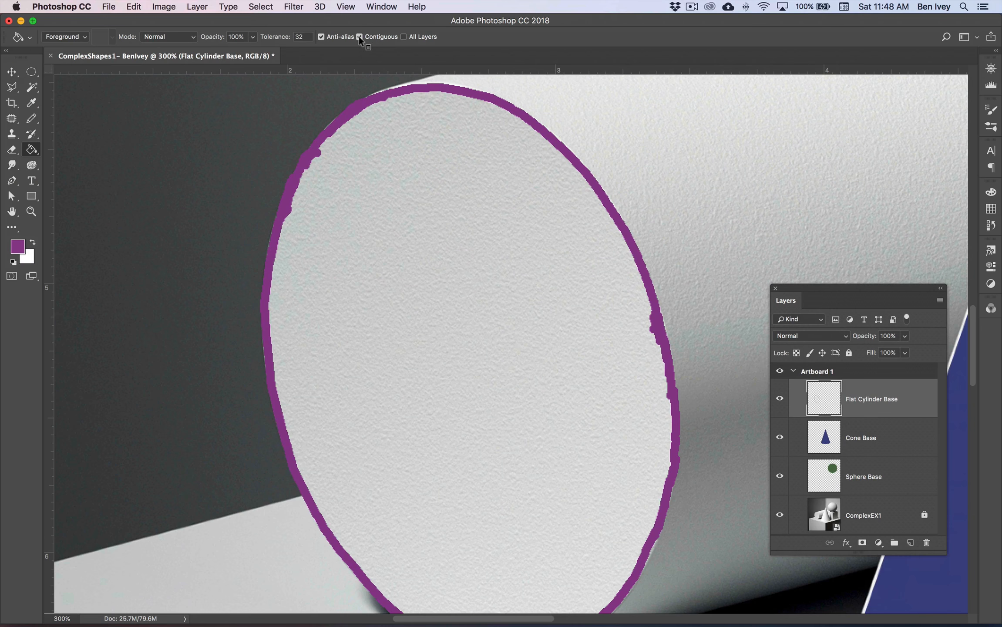
click(387, 200)
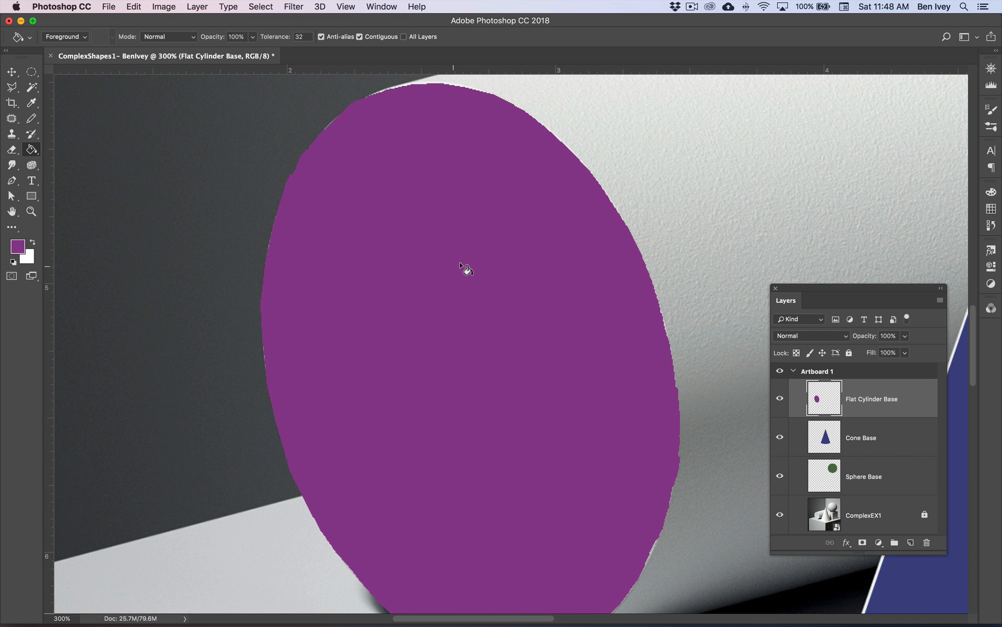
scroll(460, 264, down, 2)
scroll(461, 266, up, 1)
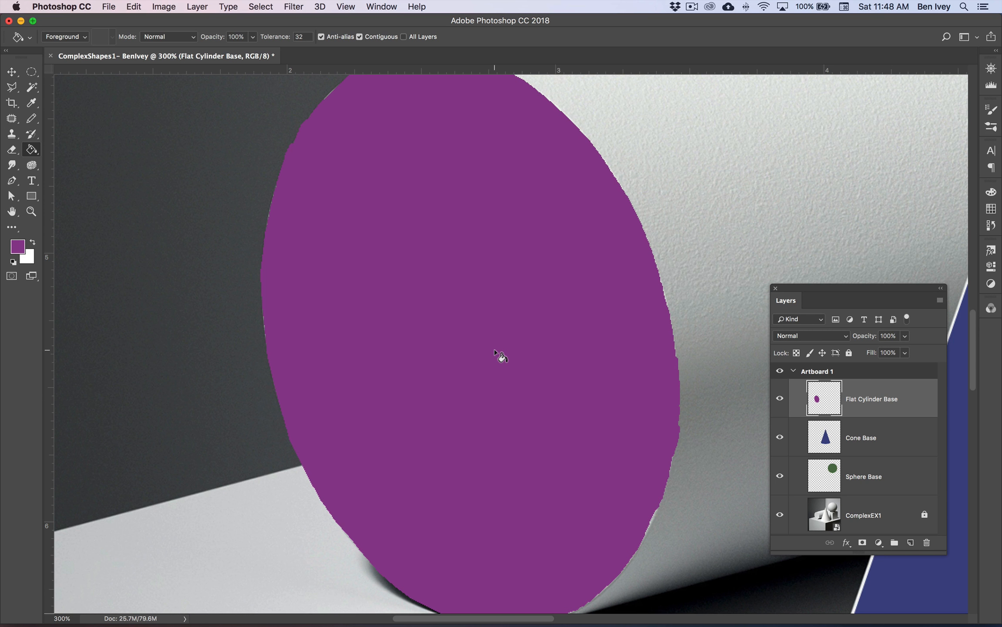
key(super+0)
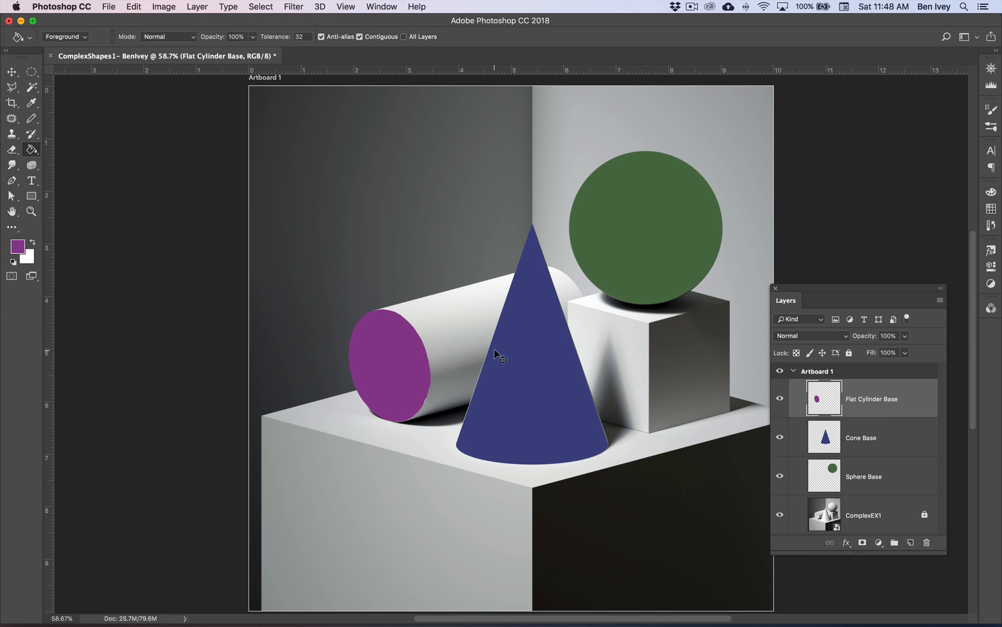
Step: Add a new layer above Flat Cylinder Base and name it Curve Cylinder Base
key(super+1)
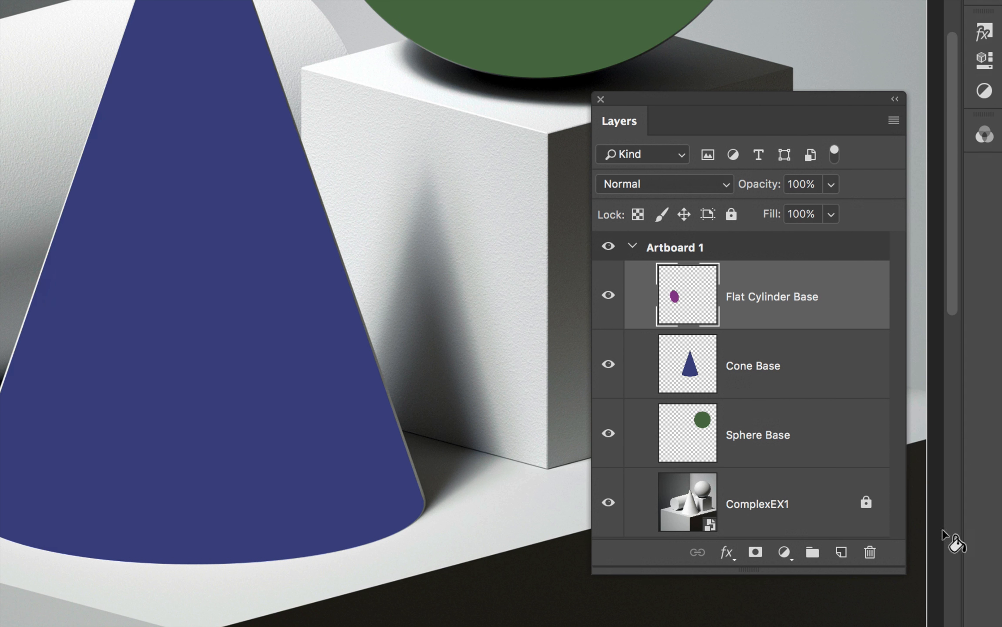
click(841, 552)
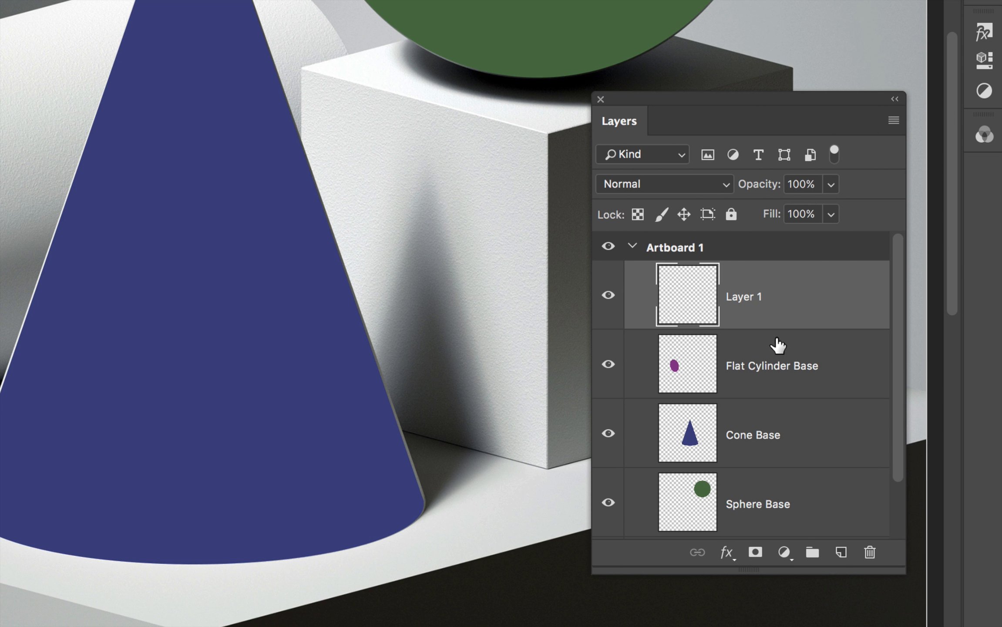
double_click(742, 292)
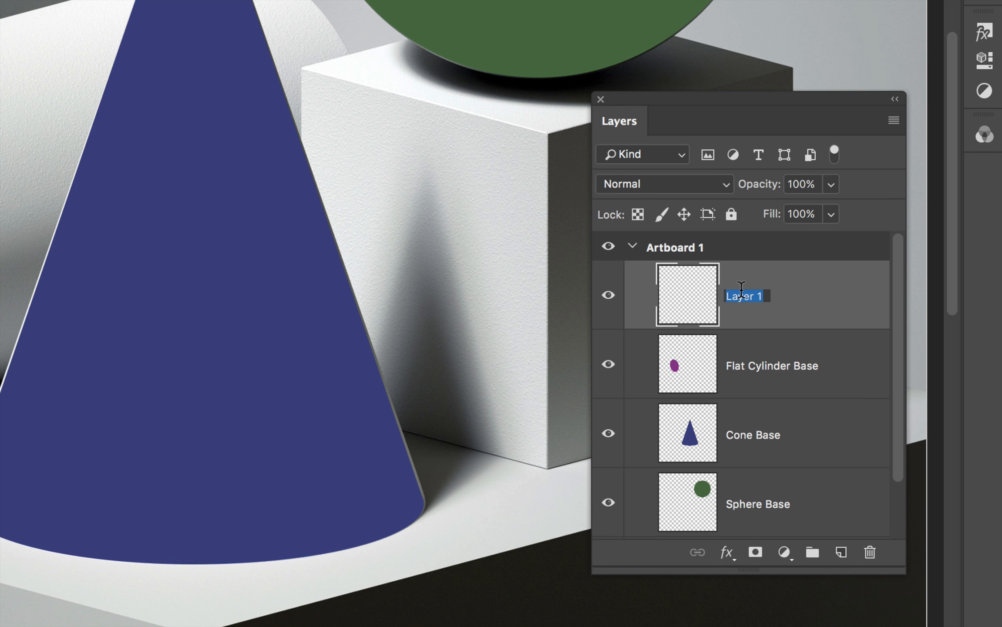
text(S)
text(urve )
text(Cy)
key(BackSpace)
key(BackSpace)
text(Cylinder Base)
key(Return)
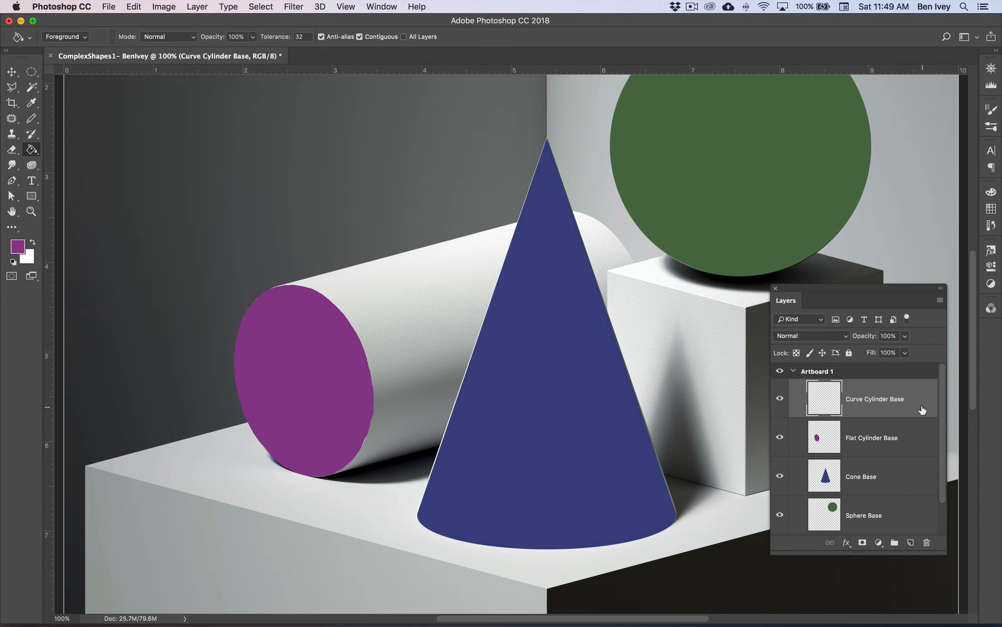
Step: Draw a straight purple pencil line along the cylinder body's upper edge and on across the cone to its right side
scroll(32, 116, down, 1)
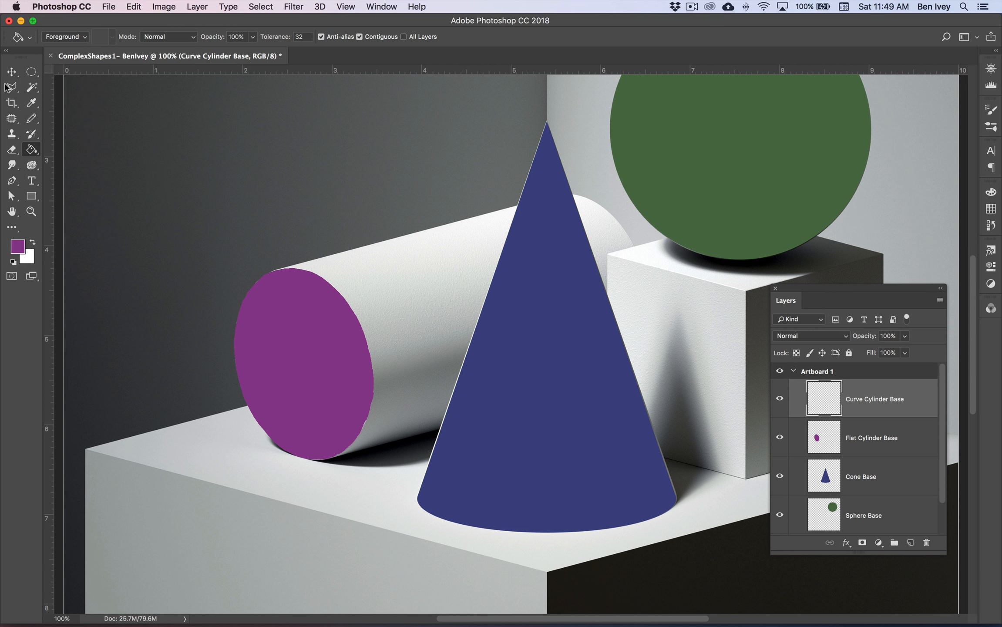
click(32, 117)
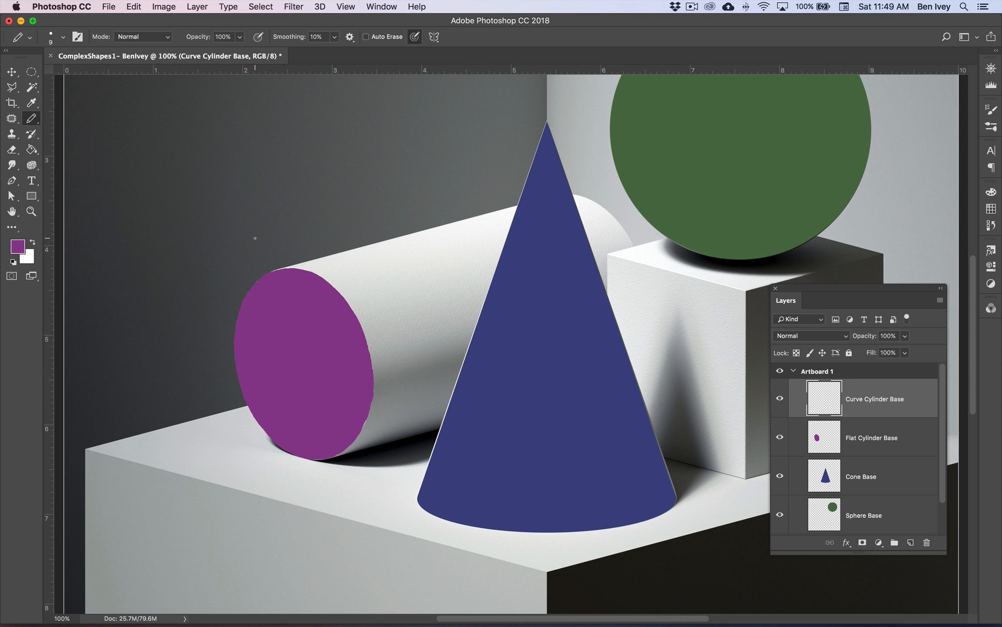
key(super+equal)
drag(253, 235, 370, 333)
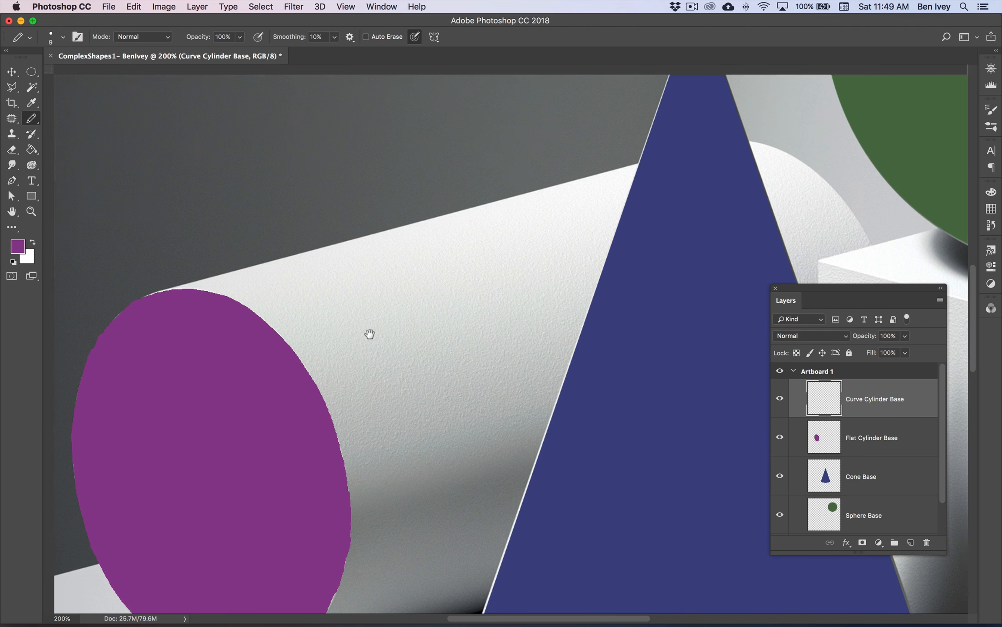
key(super+r)
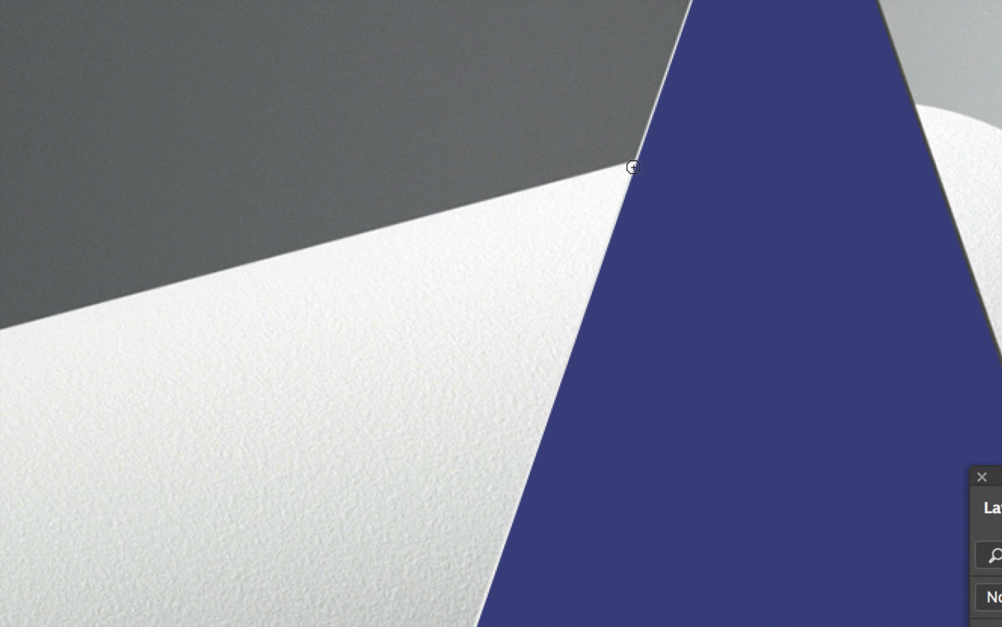
shift+click(635, 169)
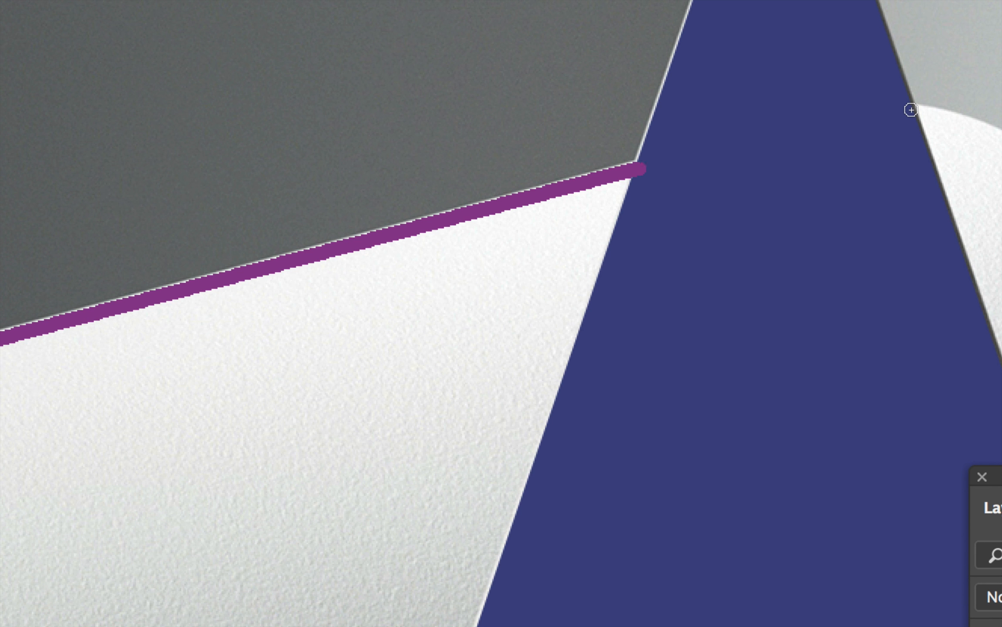
shift+click(910, 109)
Step: Trace the cylinder's curved far end in purple pencil from the cone's right side down to the cube's top edge
drag(915, 179, 594, 161)
shift+click(647, 116)
drag(647, 116, 708, 155)
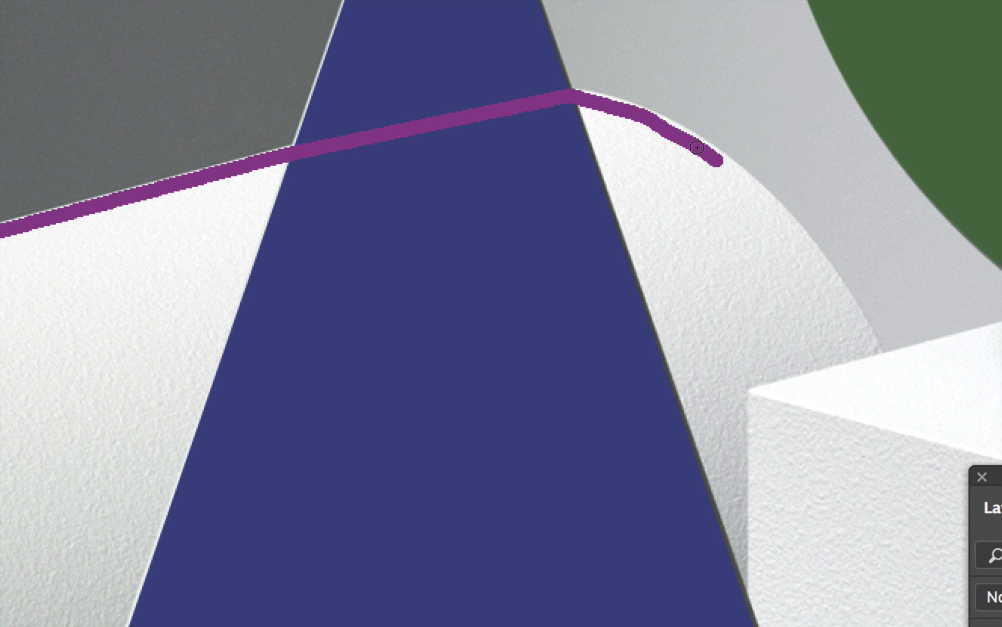
mouse_move(656, 118)
mouse_down()
mouse_move(796, 220)
mouse_move(783, 214)
mouse_move(859, 303)
mouse_move(864, 333)
mouse_up()
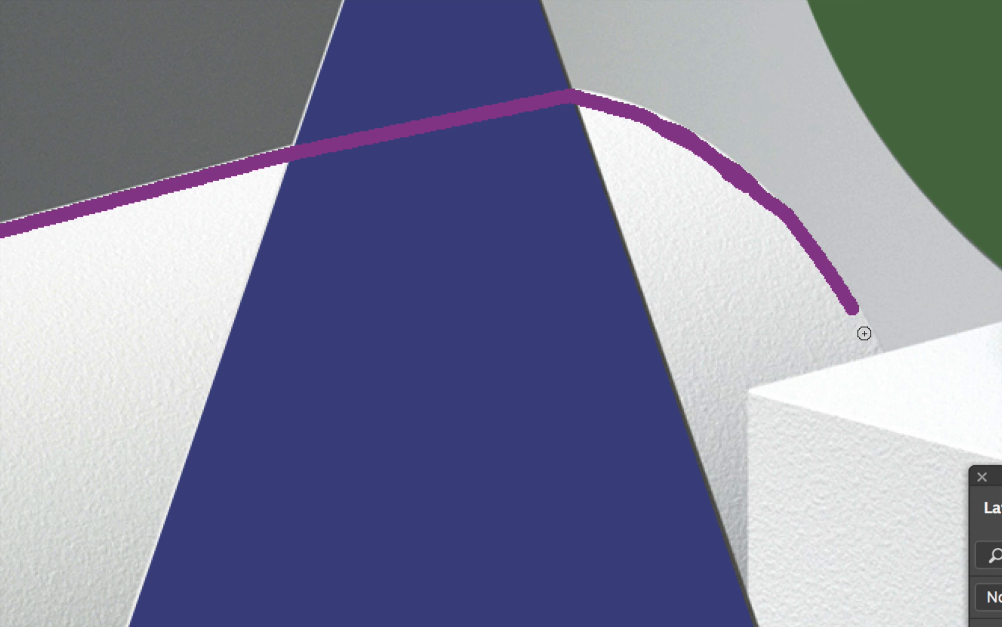
shift+click(878, 356)
Step: Continue the purple outline with straight segments over the cube, across the cone and along the cylinder's lower edge to the flat face
shift+click(879, 413)
drag(865, 486, 839, 317)
shift+click(745, 550)
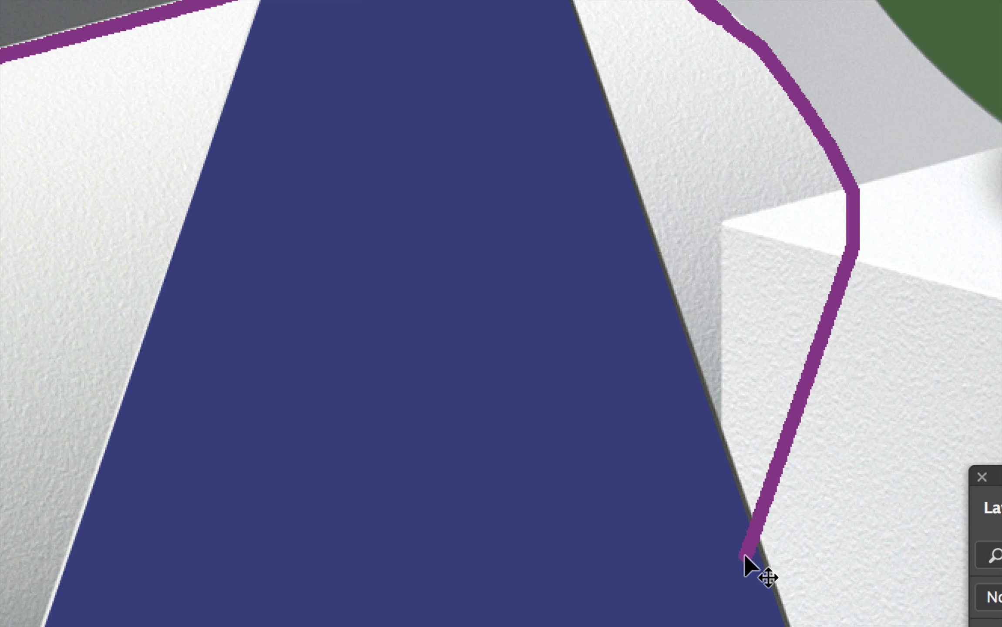
key(super+minus)
key(super+minus)
key(super+minus)
drag(629, 484, 690, 205)
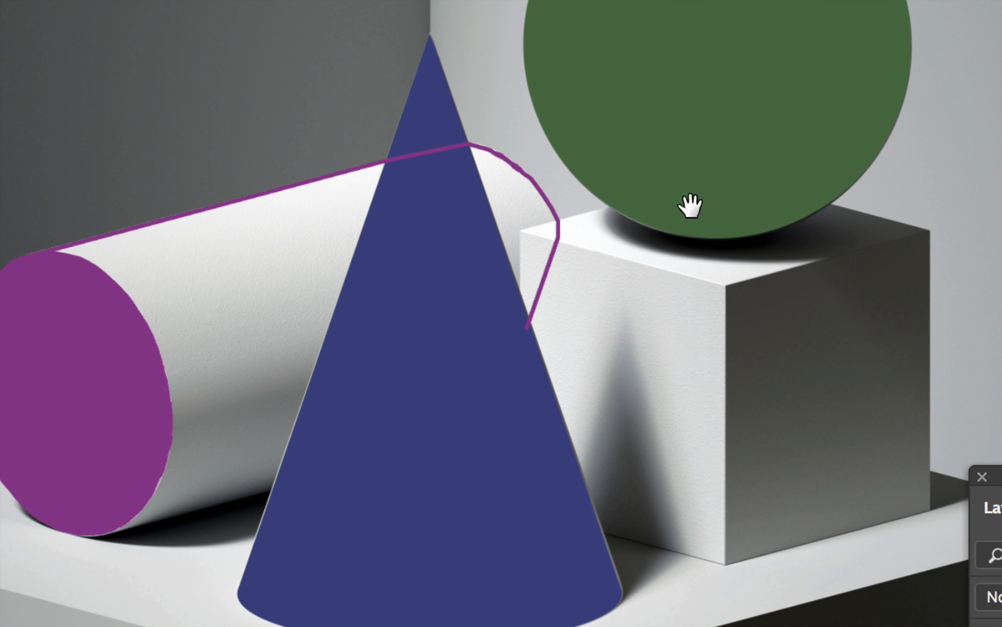
scroll(271, 487, up, 5)
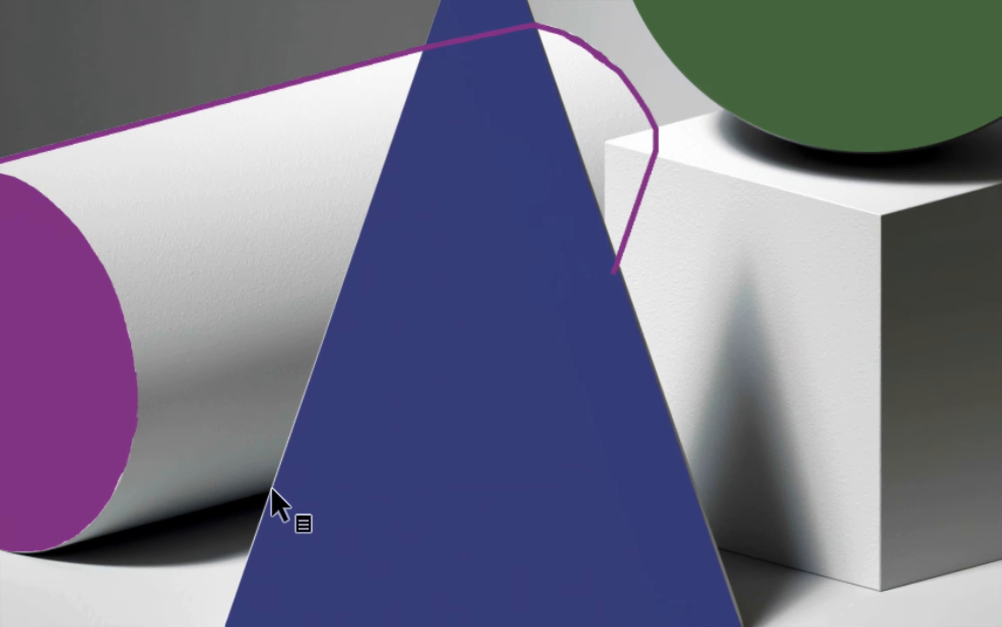
shift+click(271, 486)
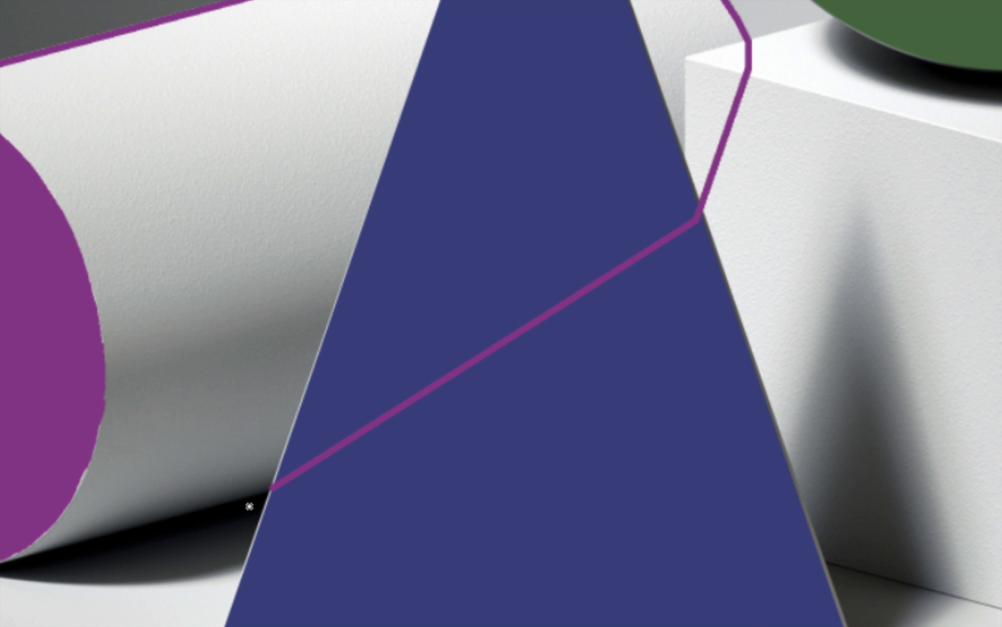
drag(235, 502, 357, 481)
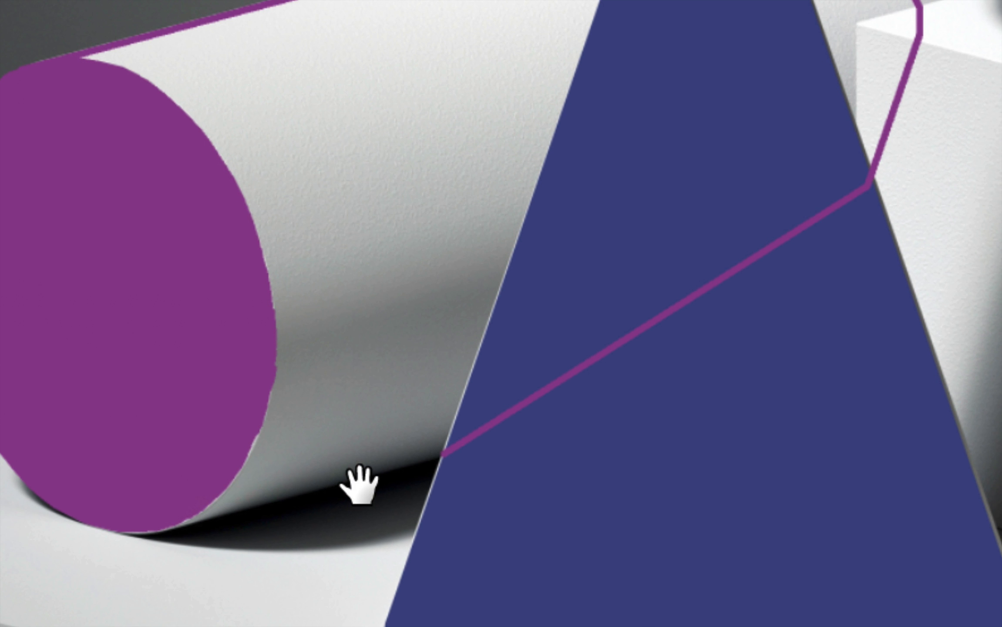
shift+click(182, 525)
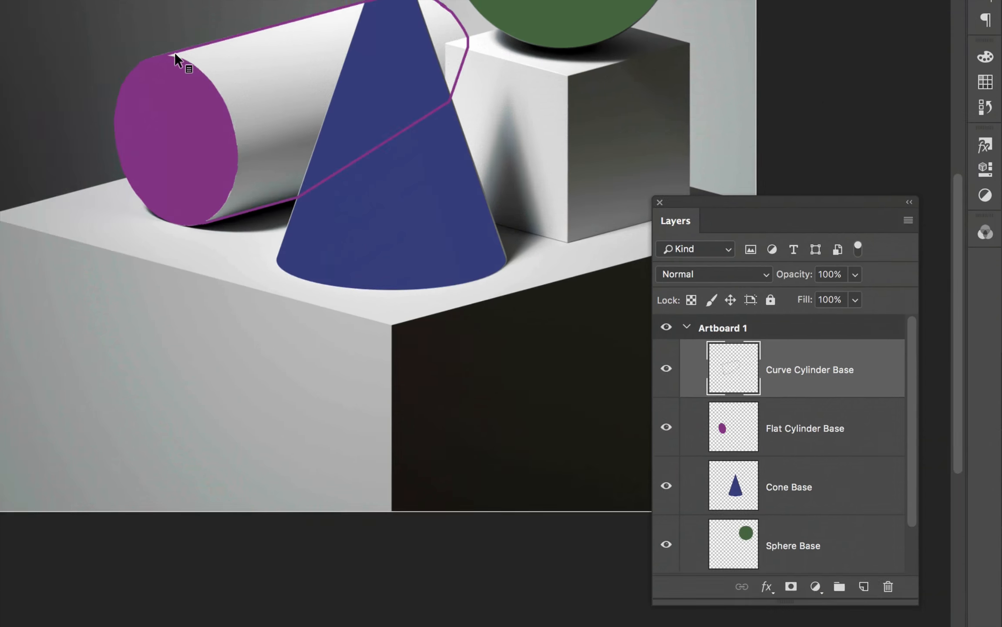
Step: Fill the outlined cylinder body on Curve Cylinder Base with the purple foreground colour using the Paint Bucket
scroll(521, 202, down, 2)
scroll(521, 203, right, 2)
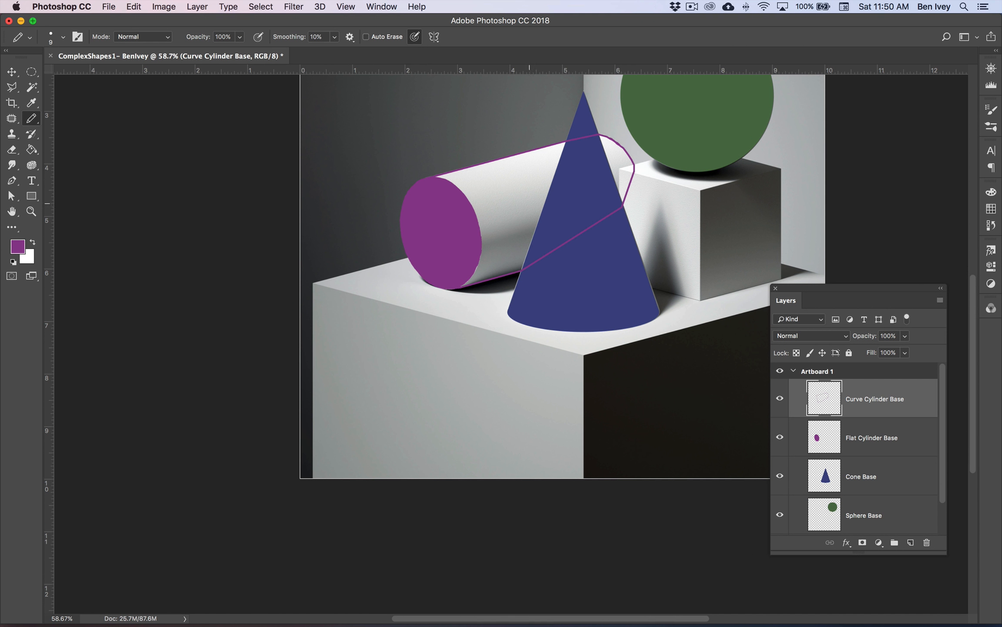
click(31, 149)
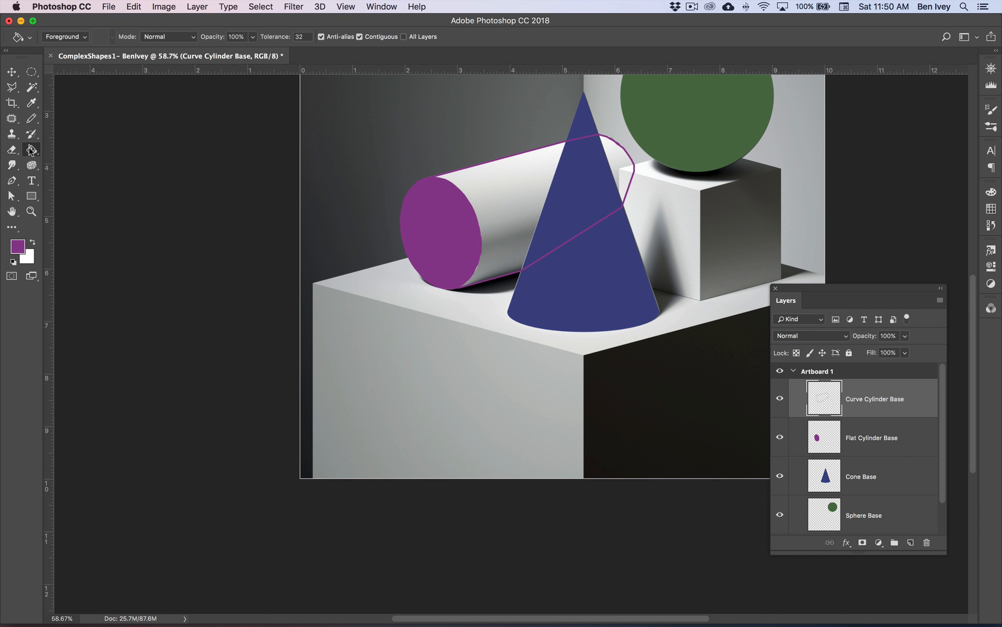
key(super+plus)
key(super+plus)
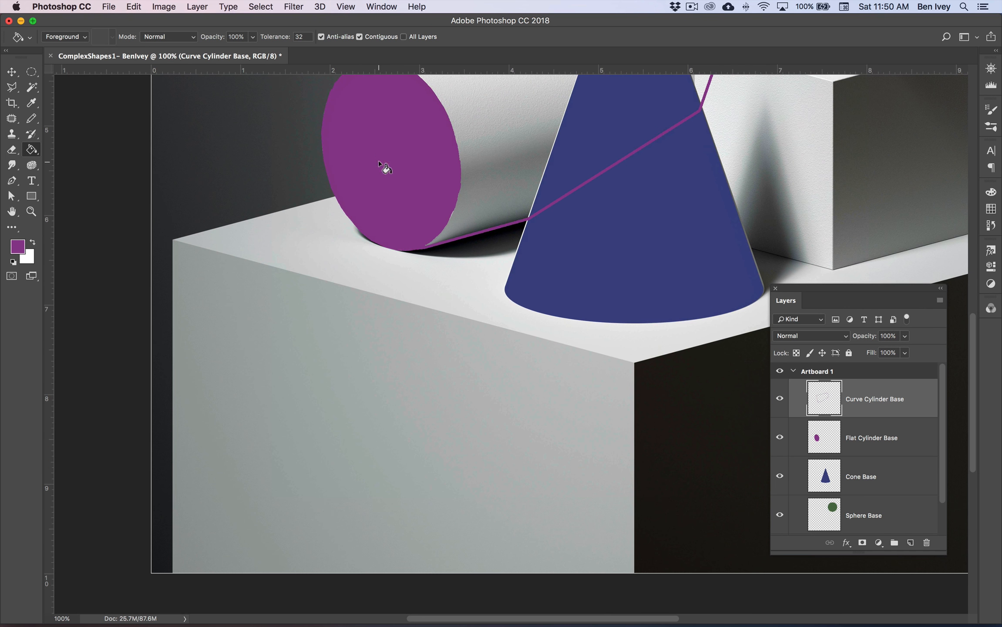
drag(381, 161, 295, 285)
click(415, 213)
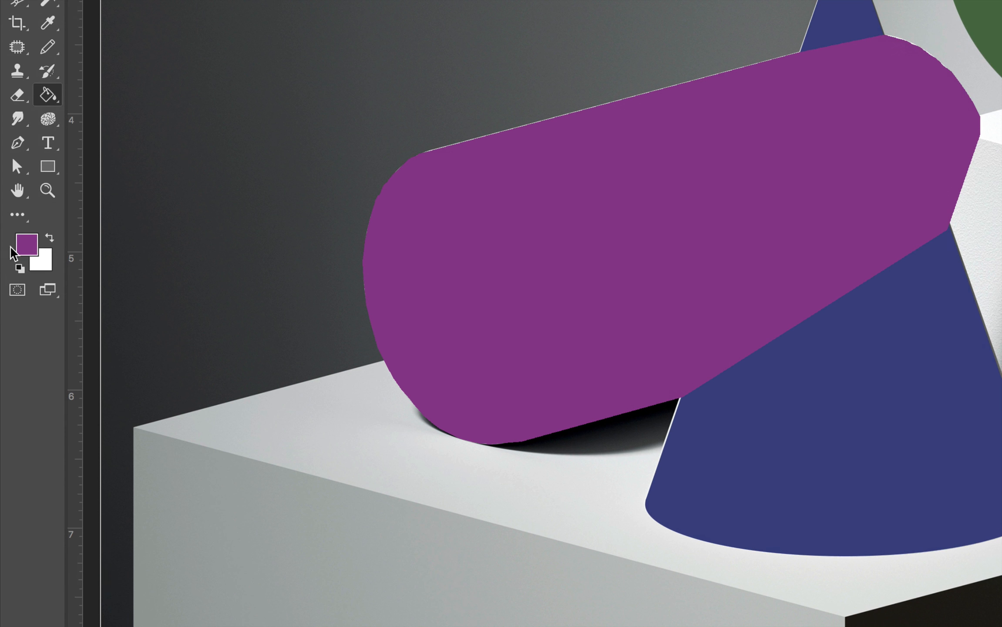
Step: Set the foreground colour to the brighter purple #b24ab3 and refill the cylinder body with it
click(24, 245)
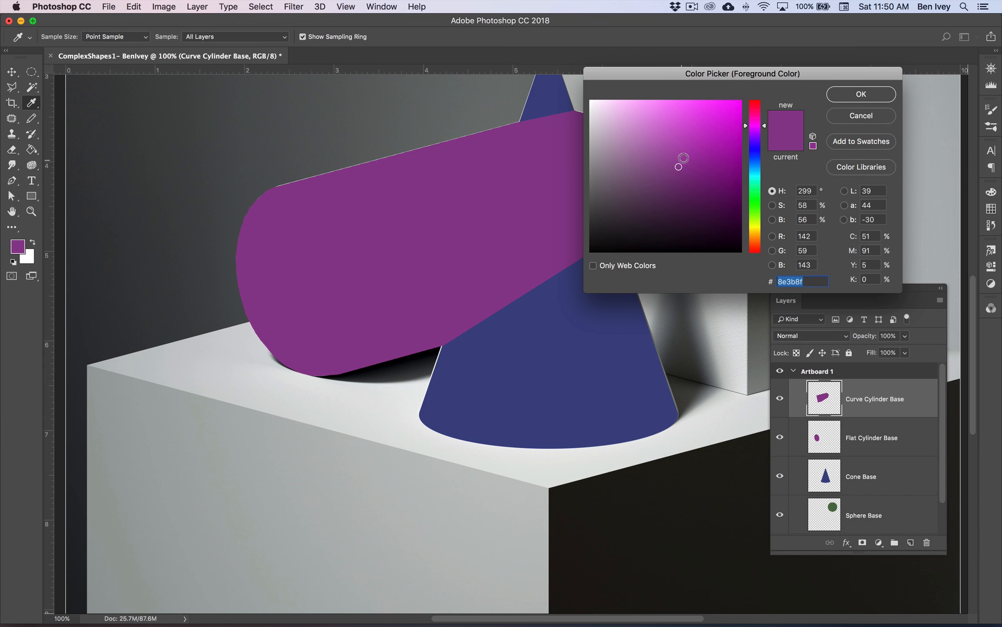
click(681, 158)
click(679, 145)
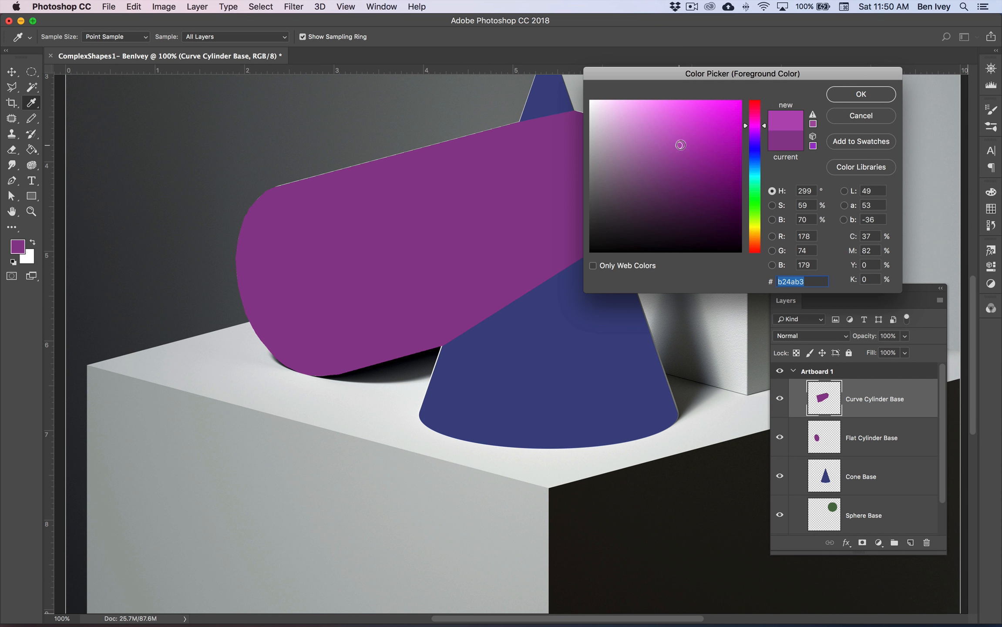
click(856, 94)
key(g)
click(514, 158)
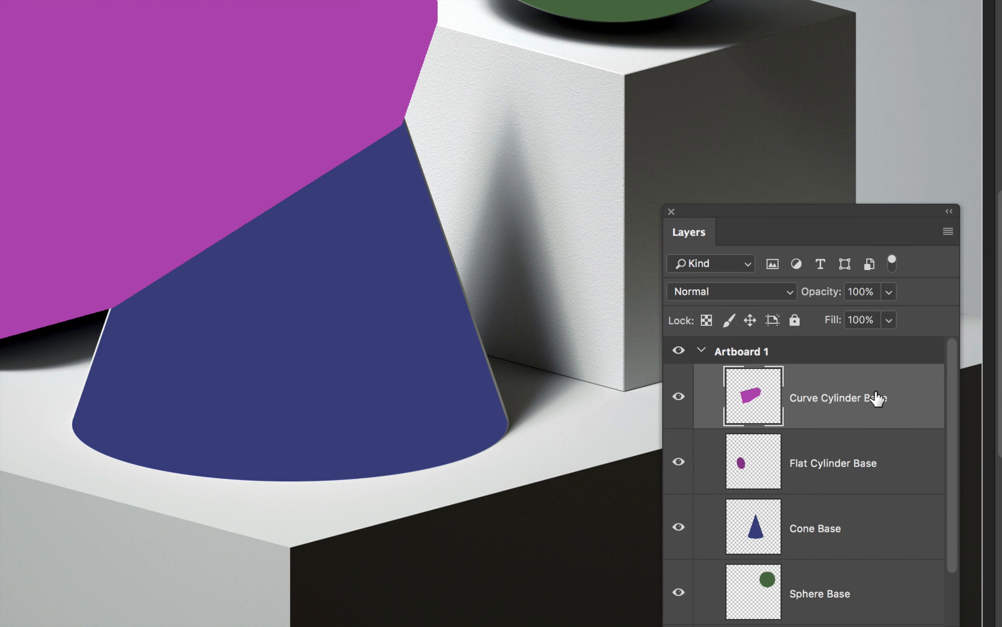
Step: Reorder the layers so Cone Base is on top and Curve Cylinder Base sits below Flat Cylinder Base
drag(890, 402, 886, 476)
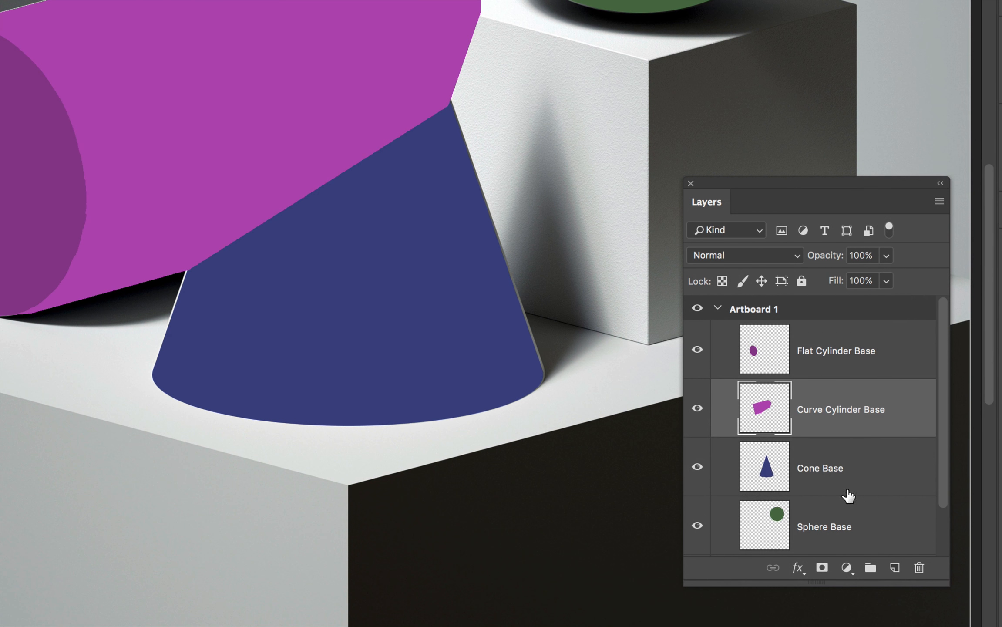
drag(879, 488, 839, 357)
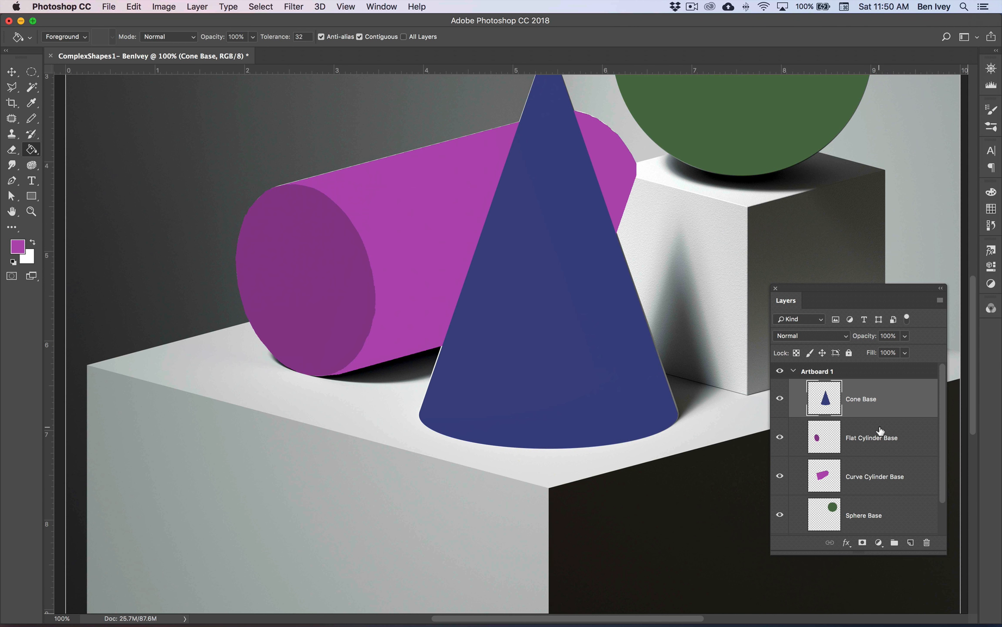
key(super+0)
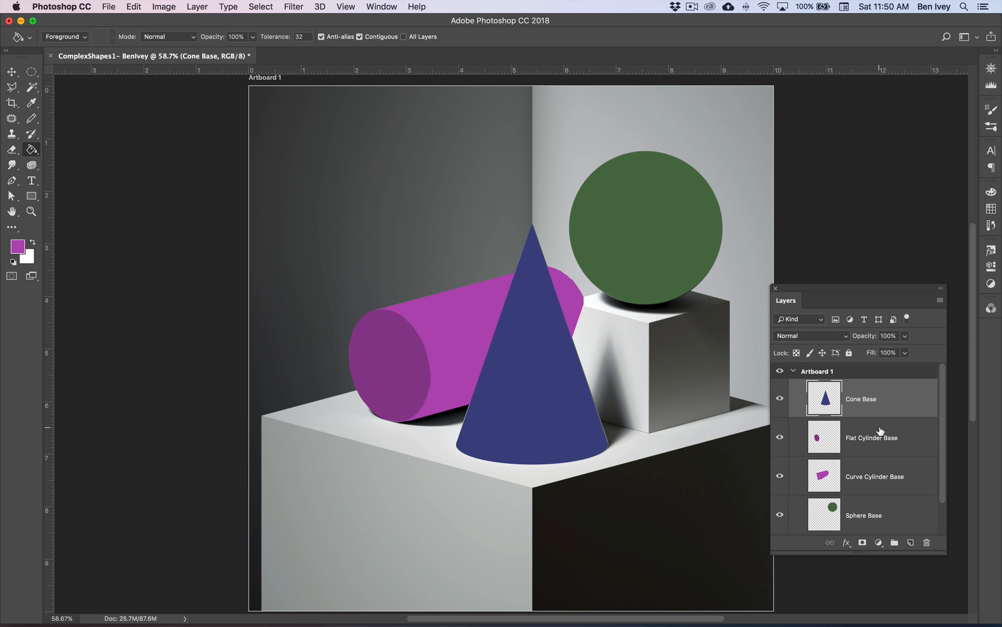
Step: Add a layer named Cube Left Base directly above Sphere Base and hide the Curve Cylinder Base layer
click(13, 92)
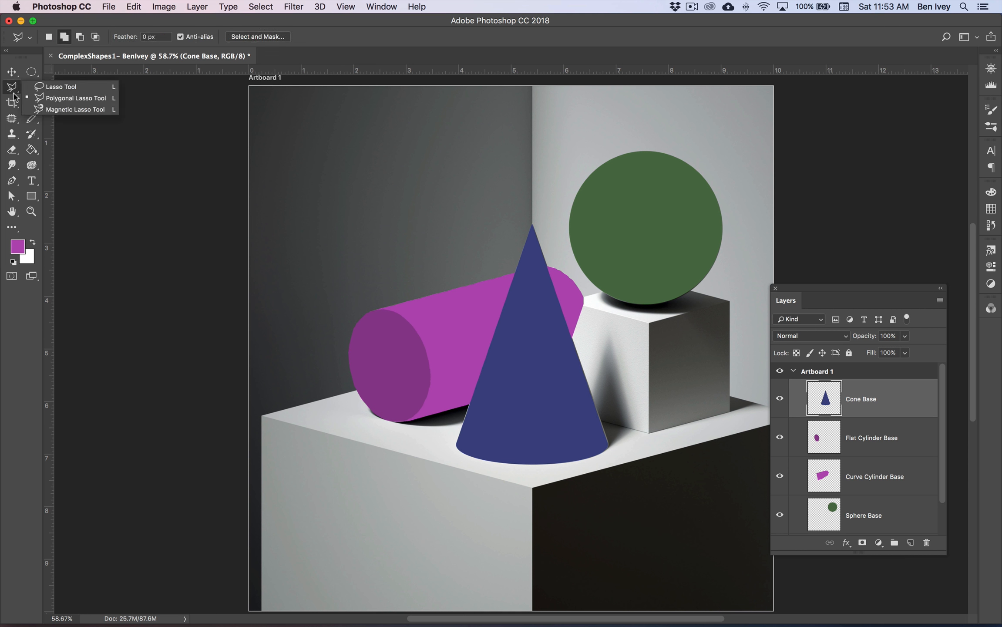
click(866, 515)
click(911, 543)
double_click(860, 516)
text(Cube Left Base)
key(Return)
click(781, 476)
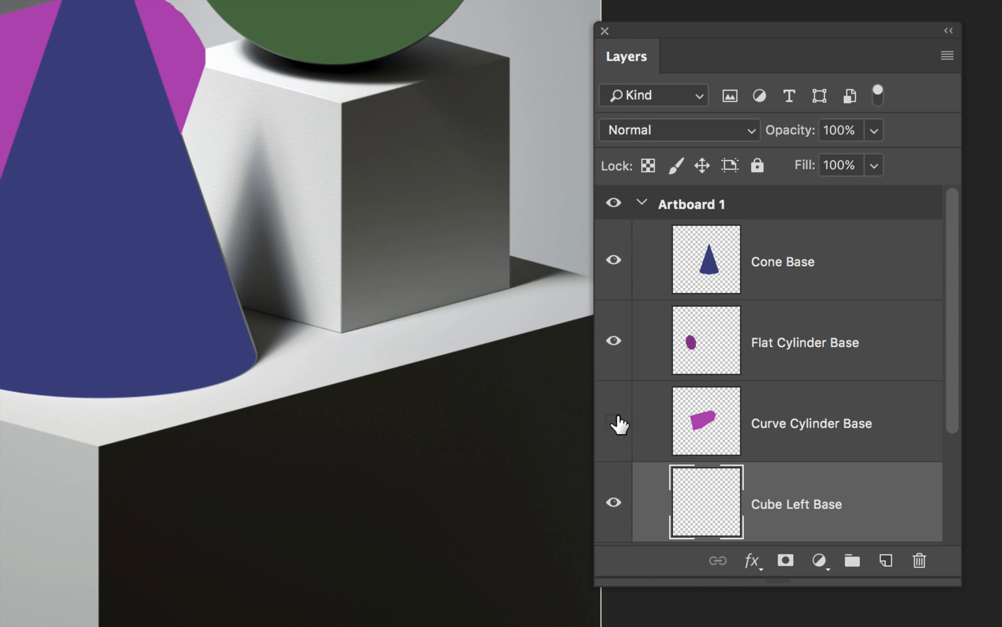
Step: Select the cube's left face with the Polygonal Lasso, fill it with brown and clear the selection
click(342, 332)
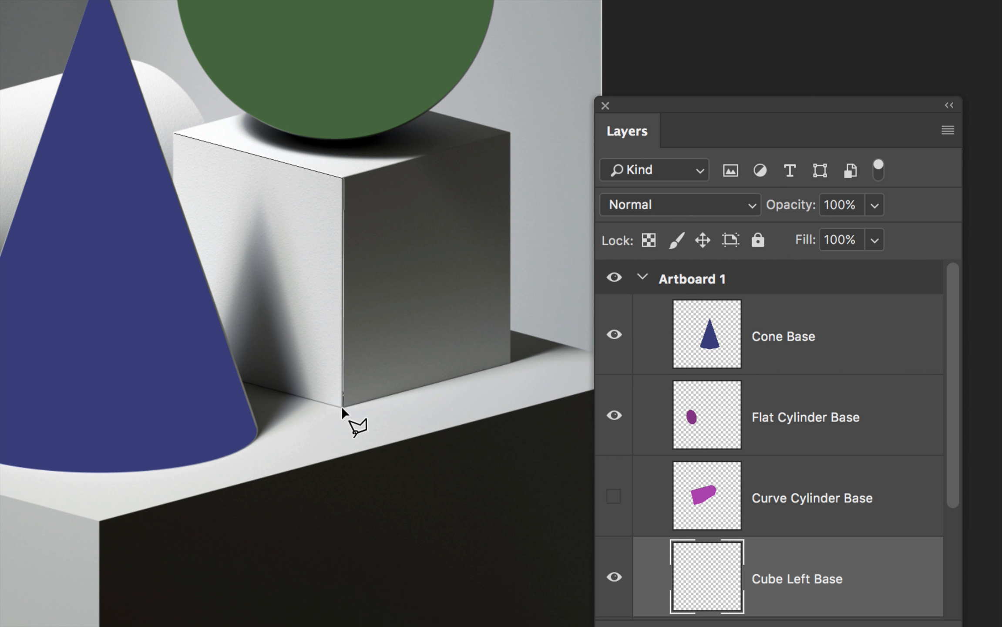
click(177, 282)
click(172, 62)
key(shift+BackSpace)
click(425, 199)
click(417, 224)
key(super+d)
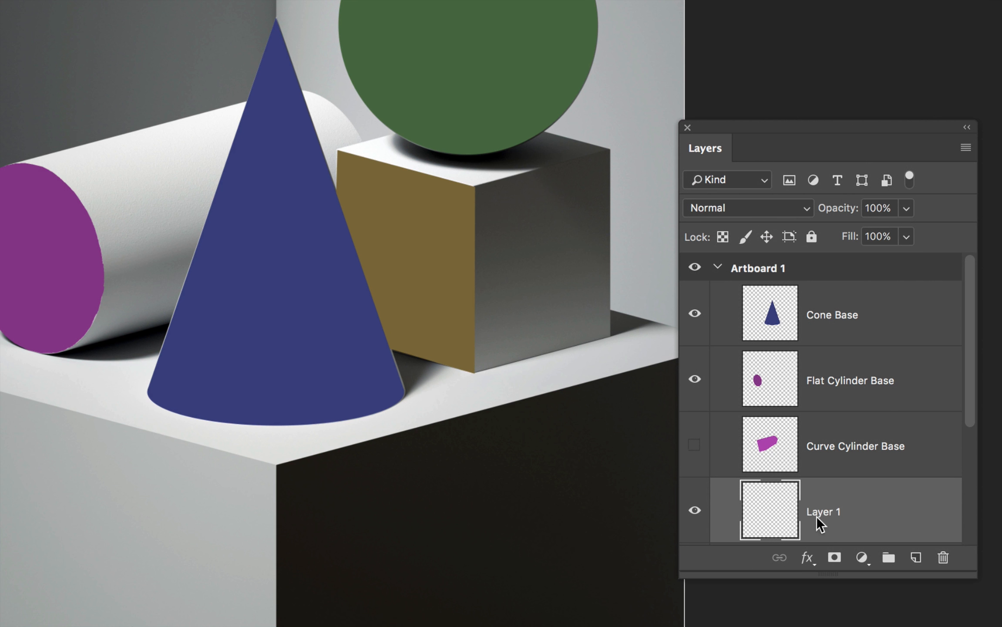
Step: On a new layer named Cube Right Base, fill a polygonal selection of the cube's right face with dark brown
double_click(866, 515)
text(Cube Right Base)
key(Return)
click(649, 323)
click(730, 300)
click(607, 338)
click(475, 372)
click(475, 186)
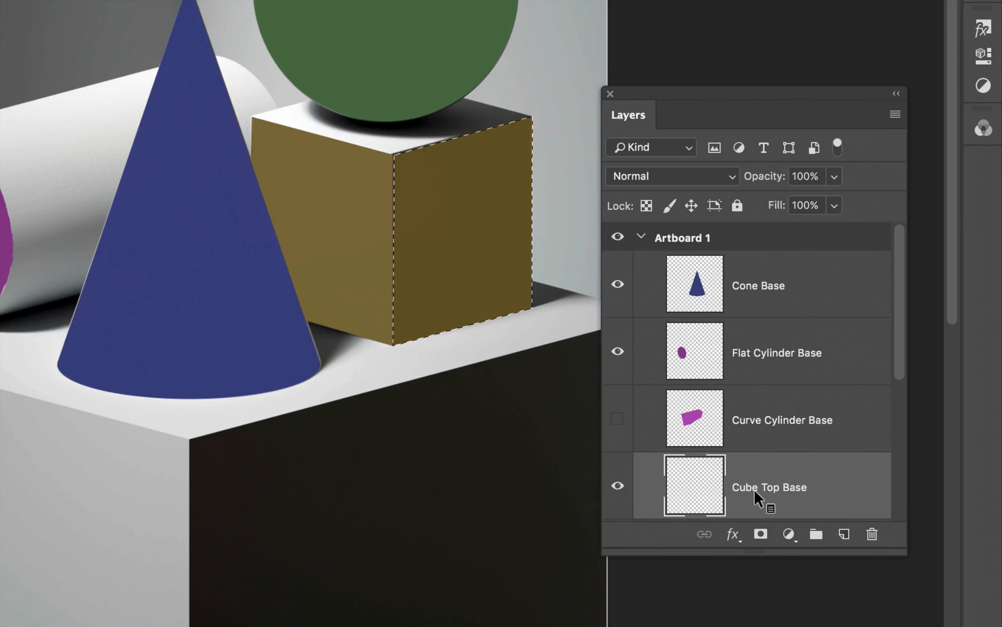
Step: On Cube Top Base, select the cube's top face with the Polygonal Lasso and fill it with a lighter brown
click(257, 116)
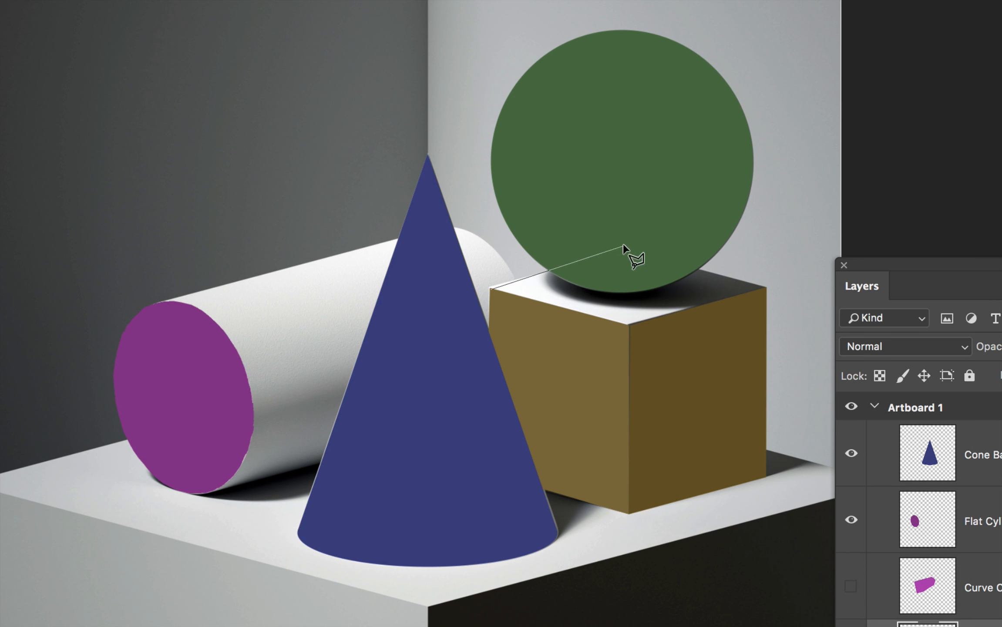
click(370, 83)
click(532, 116)
click(395, 155)
click(256, 117)
key(shift+BackSpace)
click(679, 155)
key(Return)
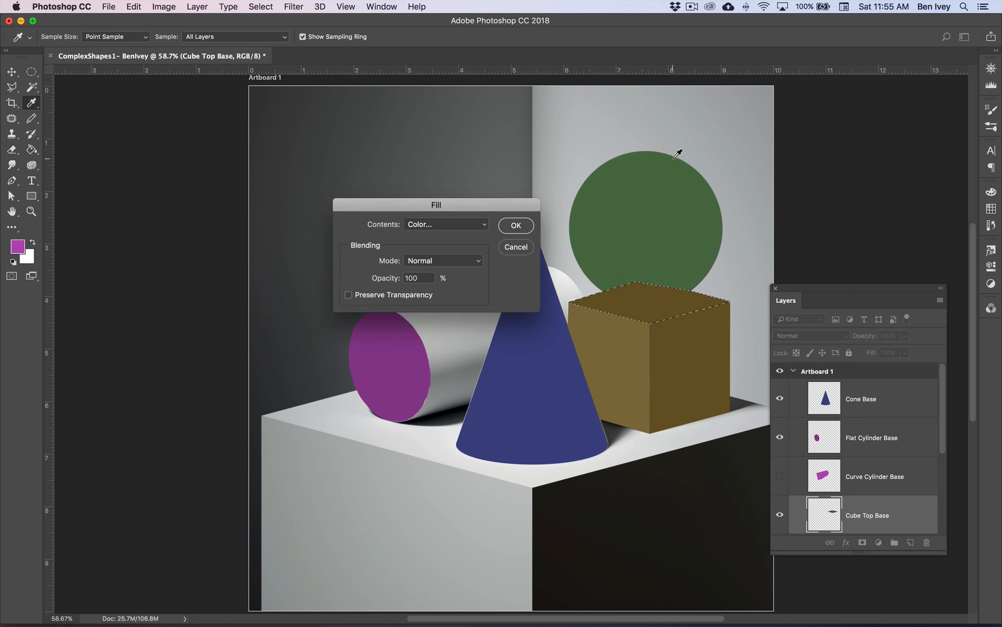
key(Return)
Step: Move the Sphere Base layer above the three cube base layers and clear the selection
drag(828, 463, 828, 298)
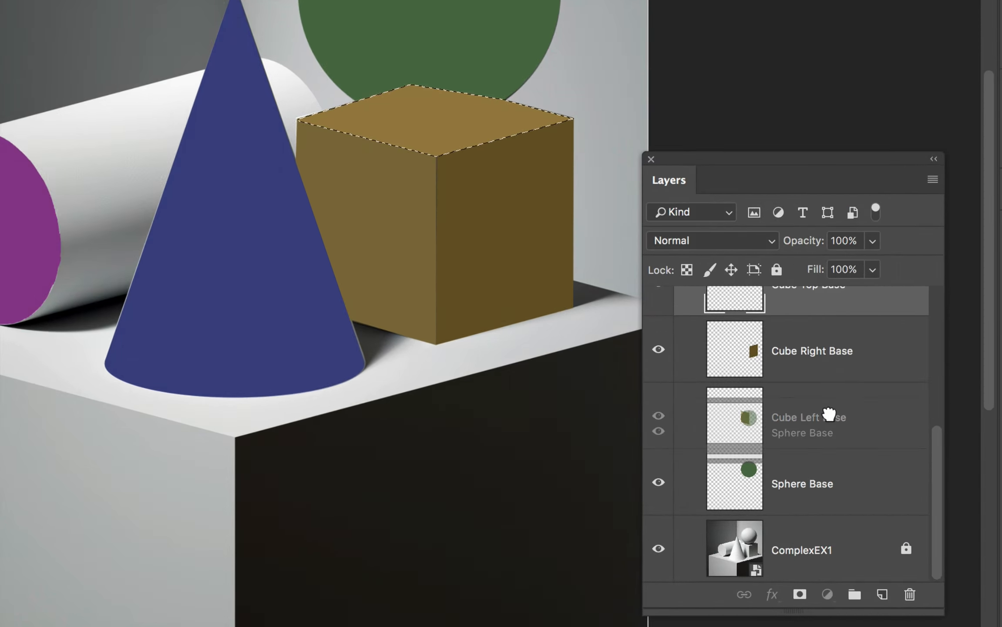
key(super+d)
scroll(864, 457, down, 3)
Step: Add a new layer below Cube Left Base and name it Table Top Base
click(866, 517)
click(910, 543)
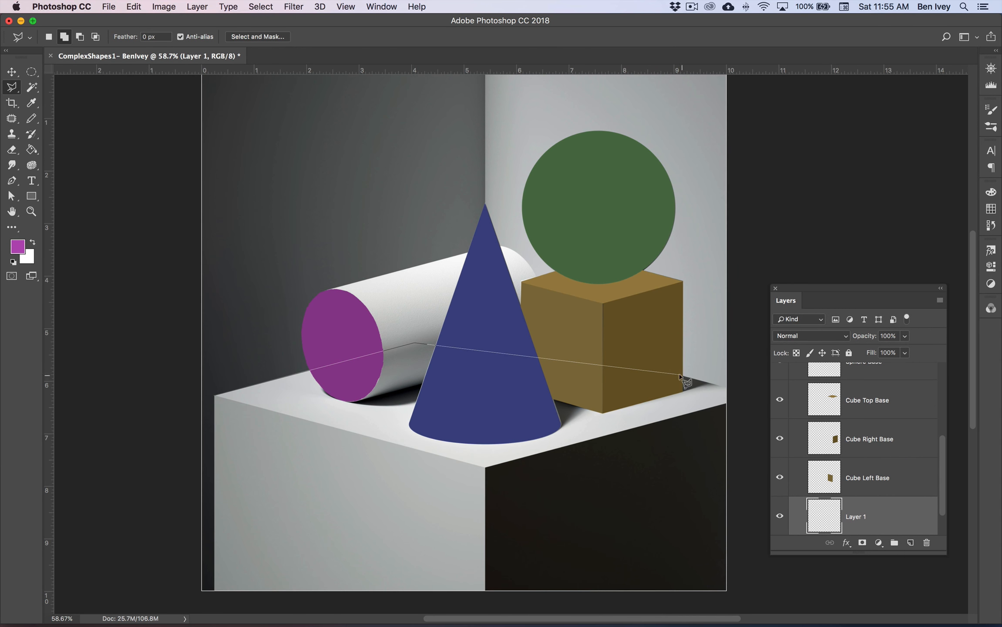
double_click(855, 517)
text(Table Top Base)
key(Return)
Step: Fill the selected table top area on Table Top Base with red
key(shift+BackSpace)
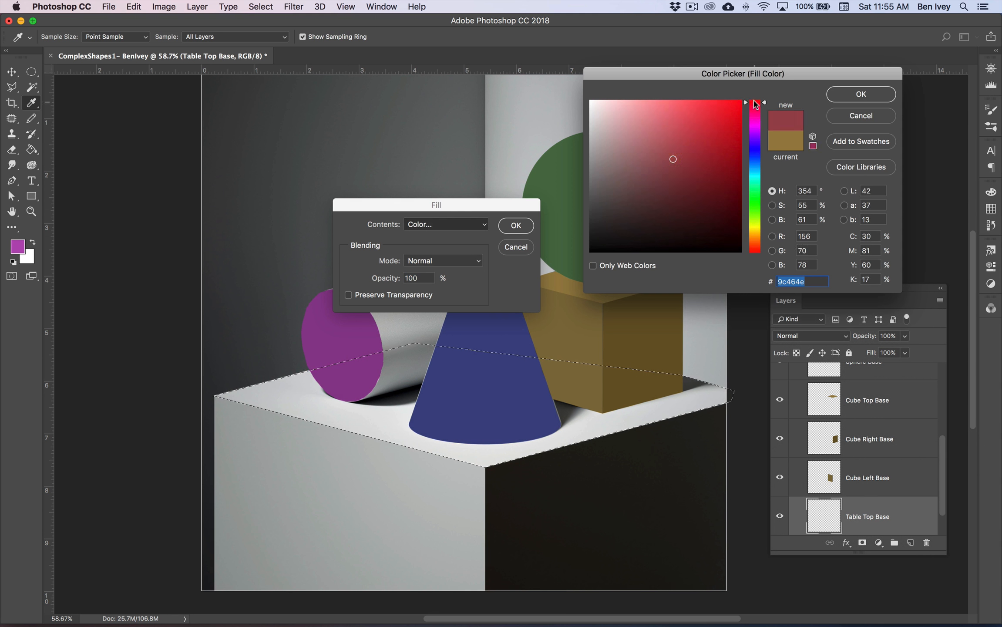
click(754, 103)
key(Return)
key(Return)
Step: Show Curve Cylinder Base and move both cylinder base layers below Cube Left Base, just above Table Top Base
scroll(919, 434, up, 5)
click(779, 476)
scroll(888, 490, down, 8)
scroll(888, 490, up, 8)
click(875, 477)
shift+click(878, 447)
drag(878, 447, 860, 456)
key(super+d)
Step: Select the table's right side with the Polygonal Lasso, extending past the artboard's edges
scroll(478, 454, down, 3)
click(485, 424)
click(485, 553)
click(741, 552)
click(797, 334)
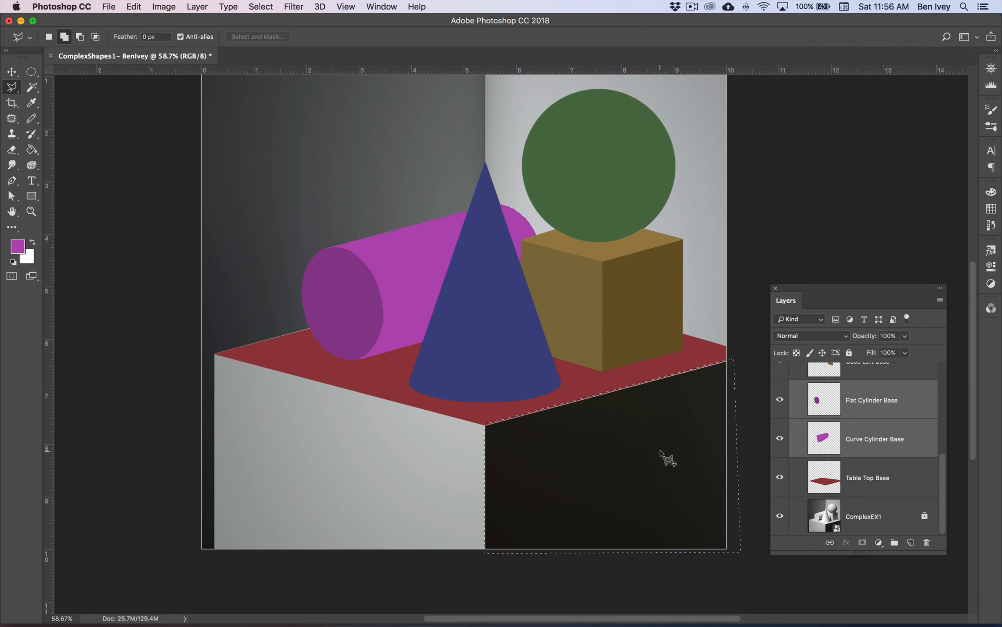
Step: Add a layer named Table Right Base below Table Top Base and fill the selection with dark red
click(1001, 571)
double_click(958, 538)
text(Table Right Base)
key(Return)
key(shift+BackSpace)
click(449, 223)
key(Return)
key(Return)
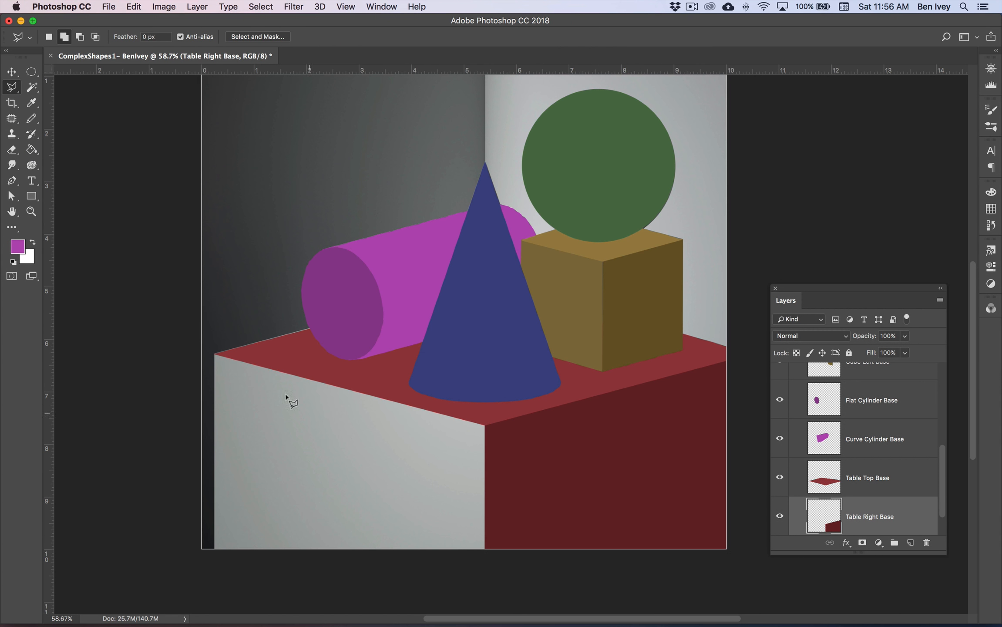
Step: Select the table's left side with the Polygonal Lasso, extending past the artboard's lower edge
click(214, 354)
click(485, 424)
click(486, 575)
click(213, 552)
key(shift+BackSpace)
click(448, 223)
key(Return)
key(super+d)
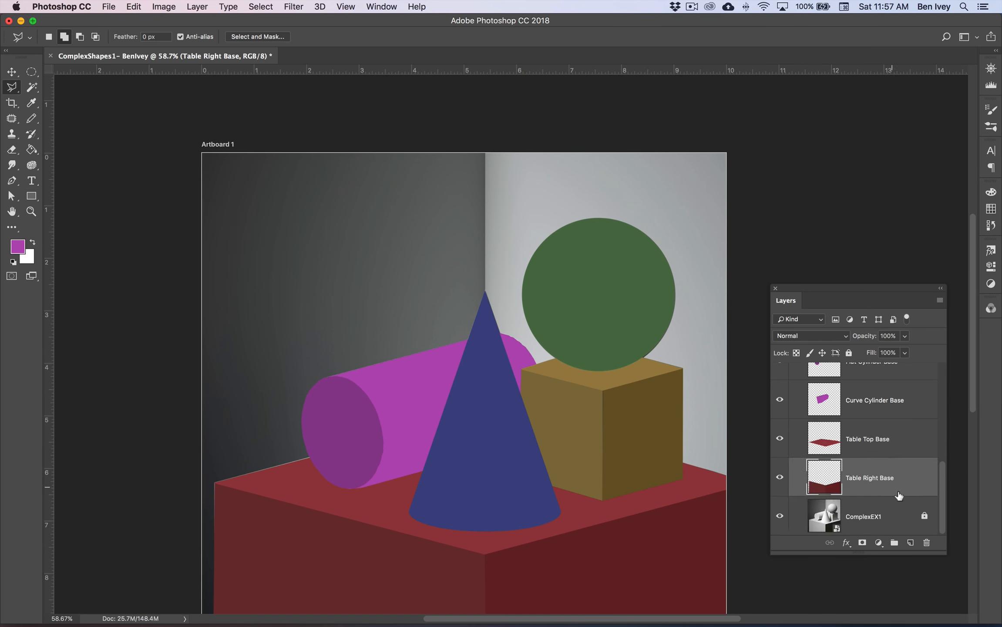
key(super+alt+z)
key(super+alt+z)
Step: Add a layer named Table Left Base directly above ComplexEX1 and fill the selected table side with muted dark red
click(879, 514)
click(911, 542)
double_click(853, 515)
text(Table Left Base)
key(Return)
key(shift+BackSpace)
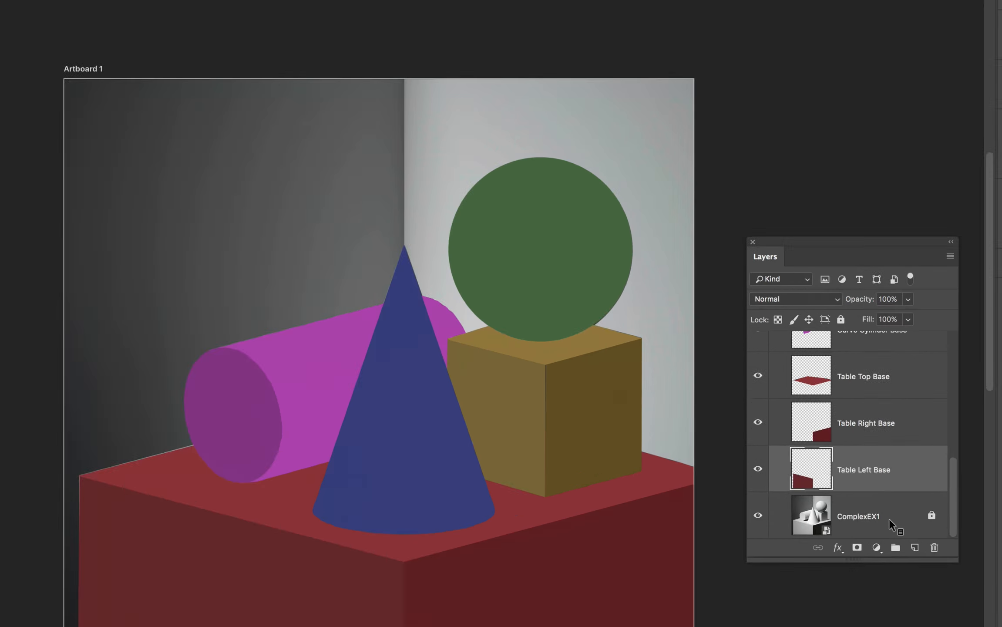
Step: Add a new layer directly above ComplexEX1 and name it Background Left
click(833, 497)
click(866, 541)
double_click(791, 498)
text(Background Left)
key(Return)
Step: Select the artboard's left part up to the wall corner with the Rectangular Marquee and fill it with dark grey
key(m)
drag(202, 75, 483, 600)
key(shift+BackSpace)
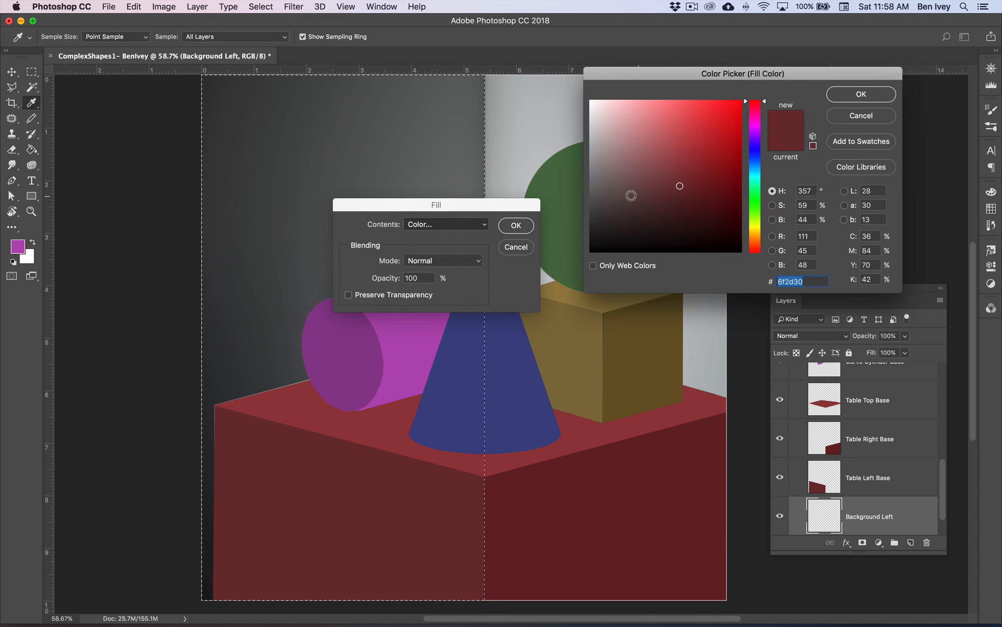
key(Return)
key(Return)
Step: Invert the selection to cover the artboard's right part and add a layer named Background Right directly above ComplexEX1
key(shift+super+i)
click(911, 543)
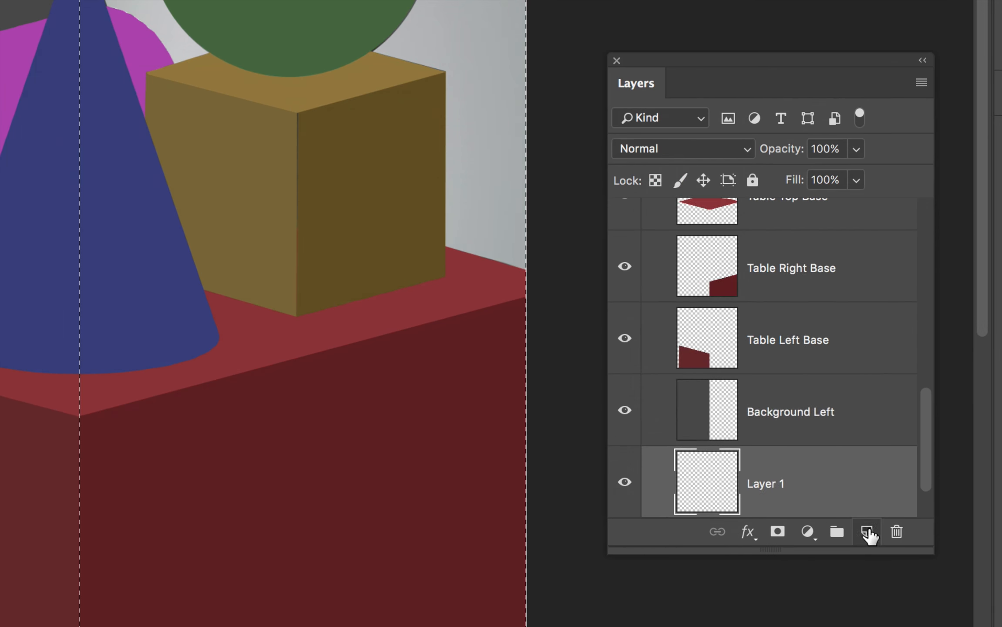
double_click(765, 485)
text(Background Right)
key(Return)
Step: Fill the selected right part of the background with warm brownish grey and deselect
key(shift+BackSpace)
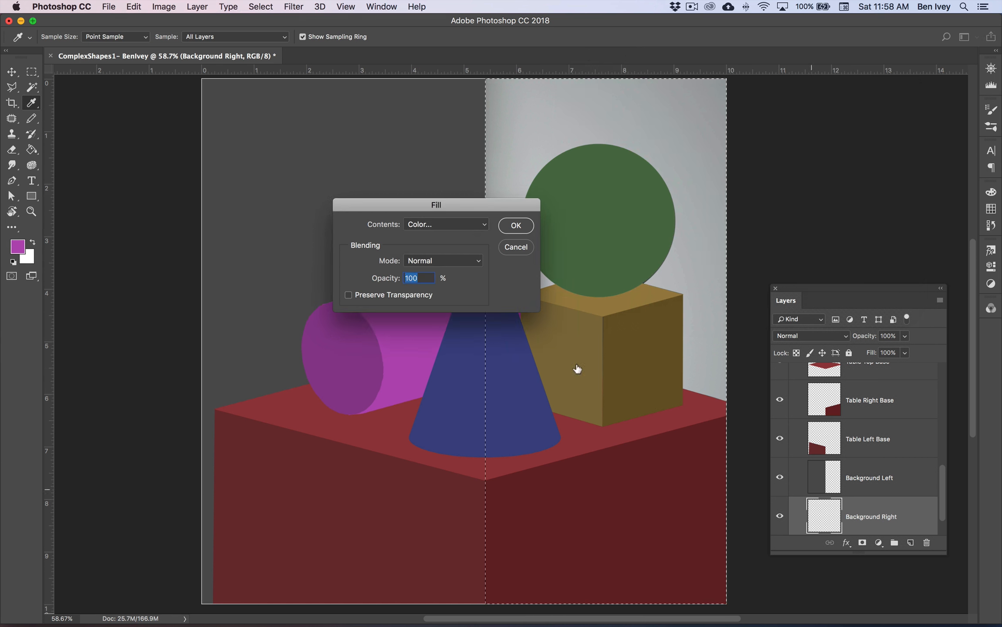
key(Return)
click(605, 188)
key(Return)
key(super+d)
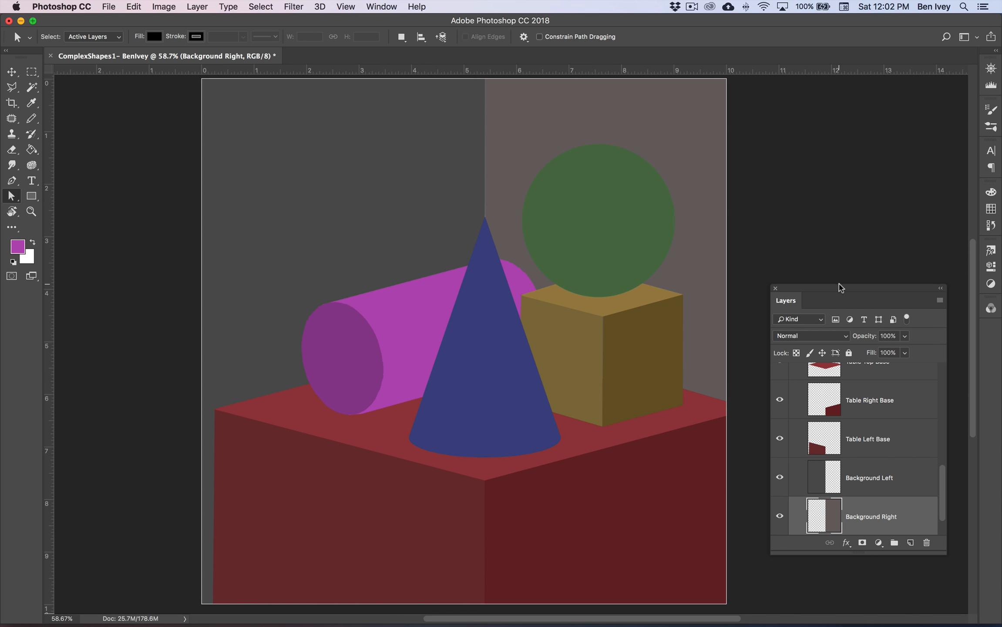
Step: Move and lengthen the Layers panel so more of the base layers fit, and look through the layer stack
drag(841, 287, 835, 104)
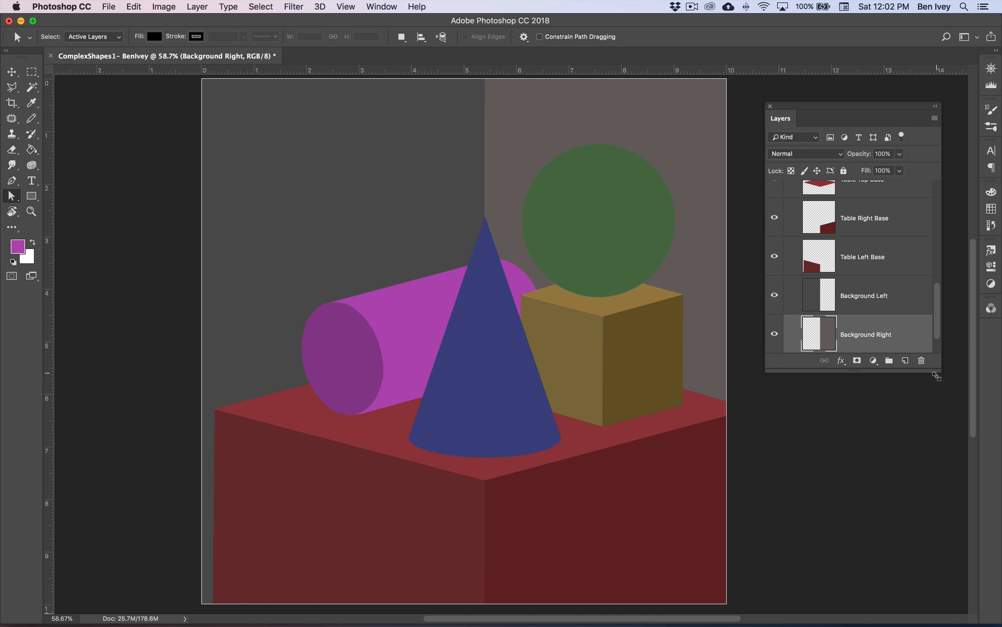
drag(936, 376, 944, 550)
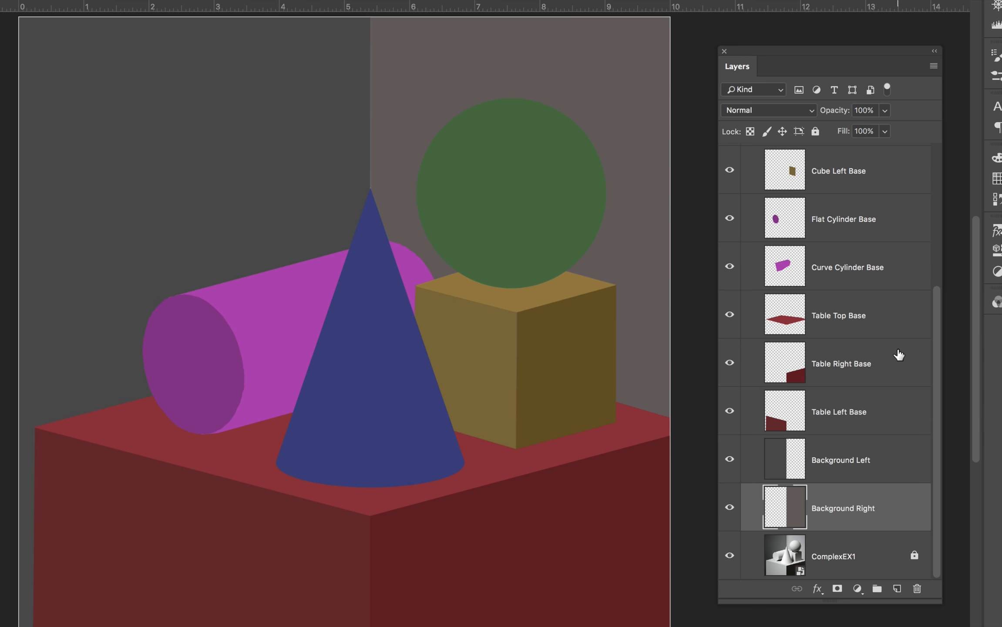
scroll(899, 355, up, 5)
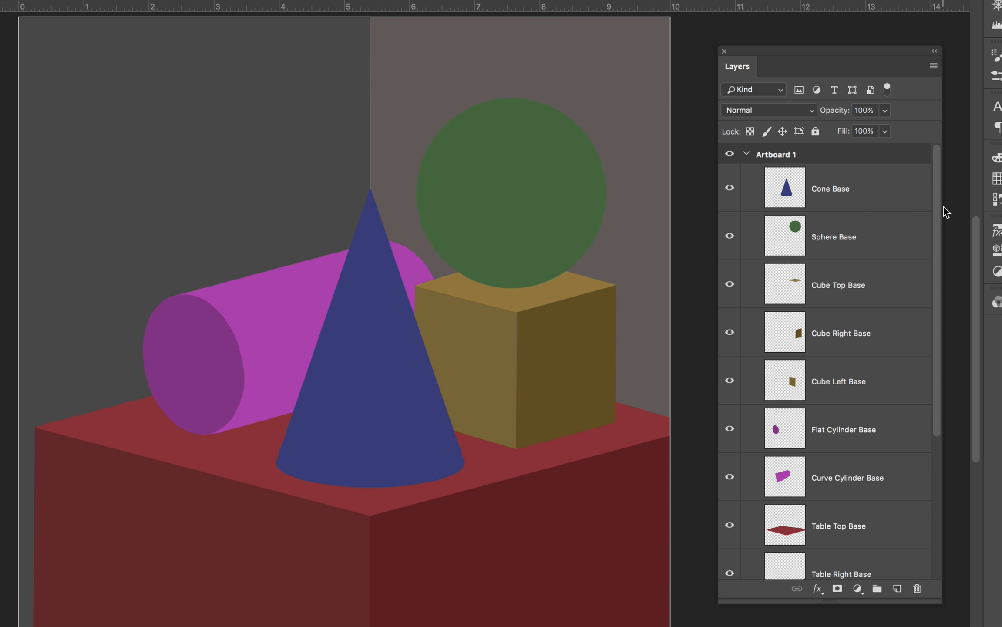
scroll(917, 231, down, 5)
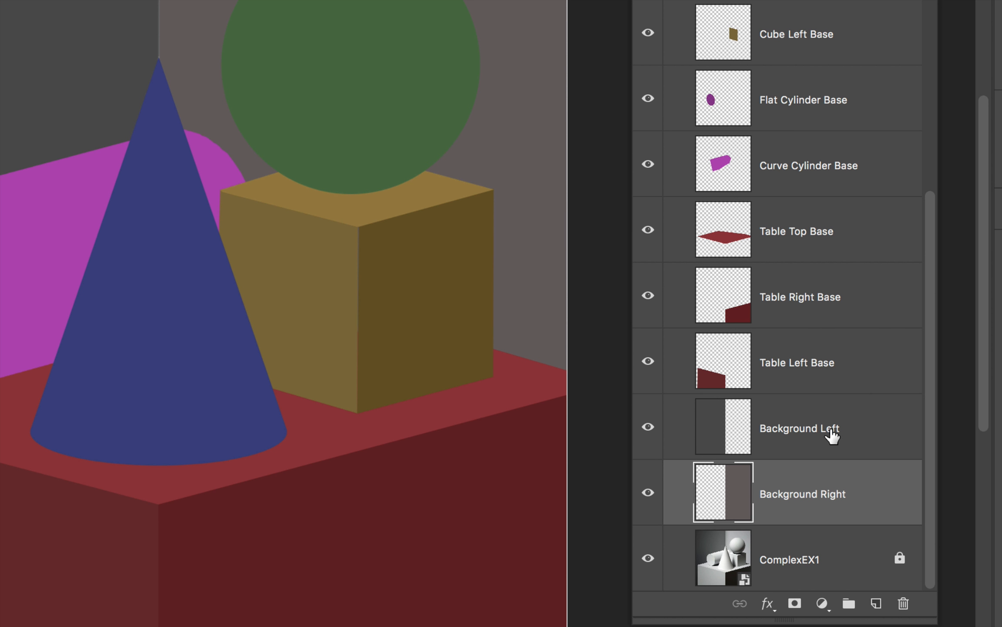
Step: Group the Background Left and Background Right layers and name the group Background
click(832, 433)
click(840, 493)
click(839, 442)
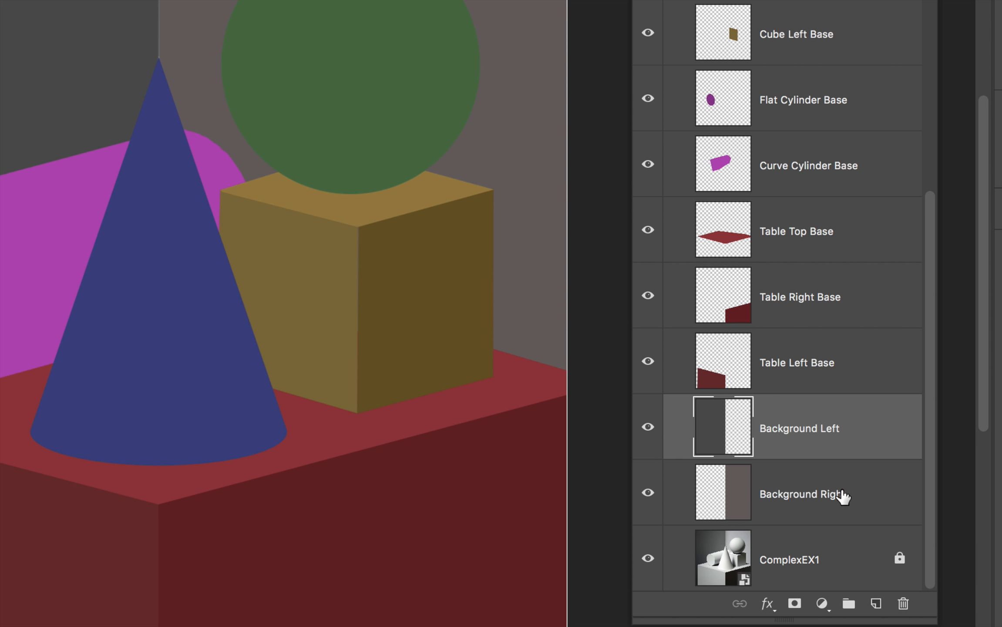
shift+click(840, 497)
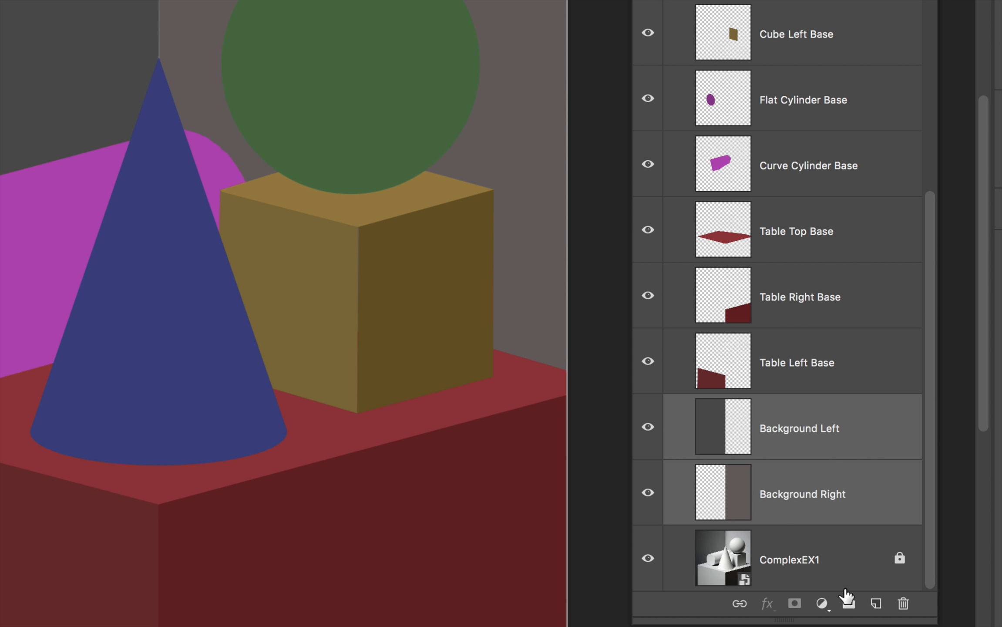
click(848, 604)
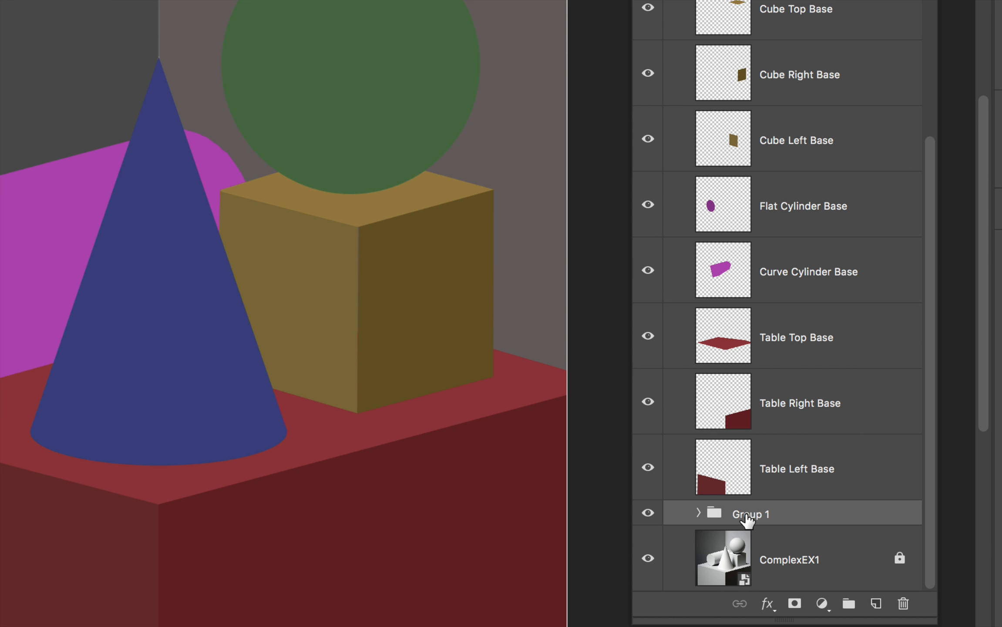
double_click(745, 515)
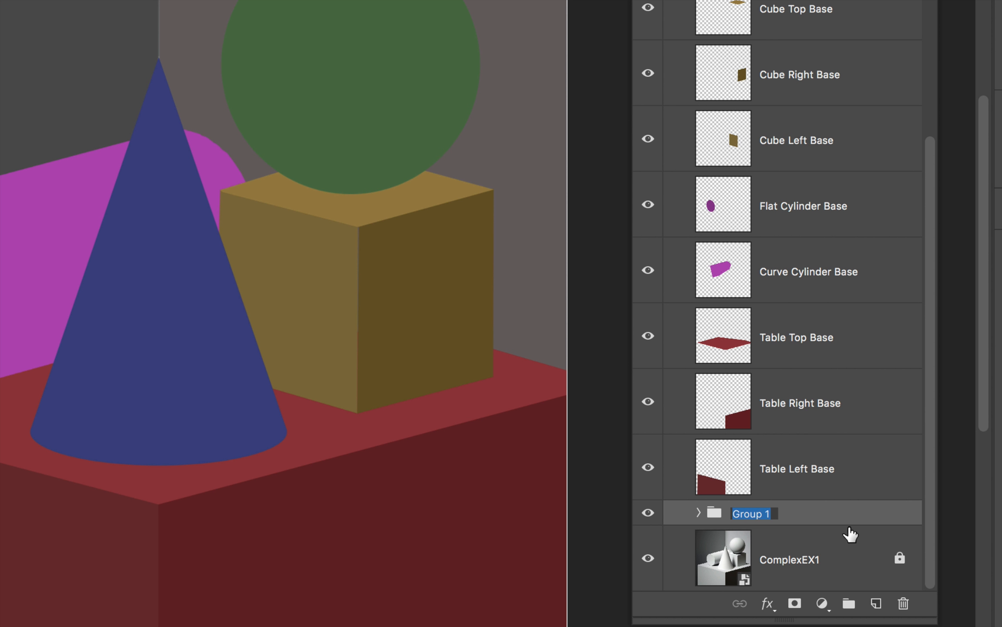
text(Background)
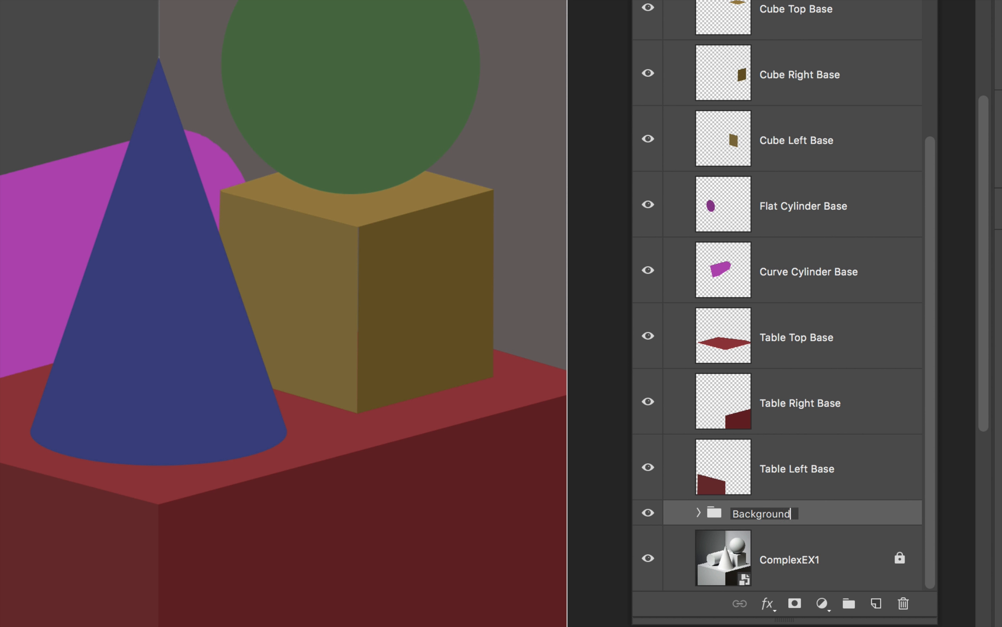
key(Return)
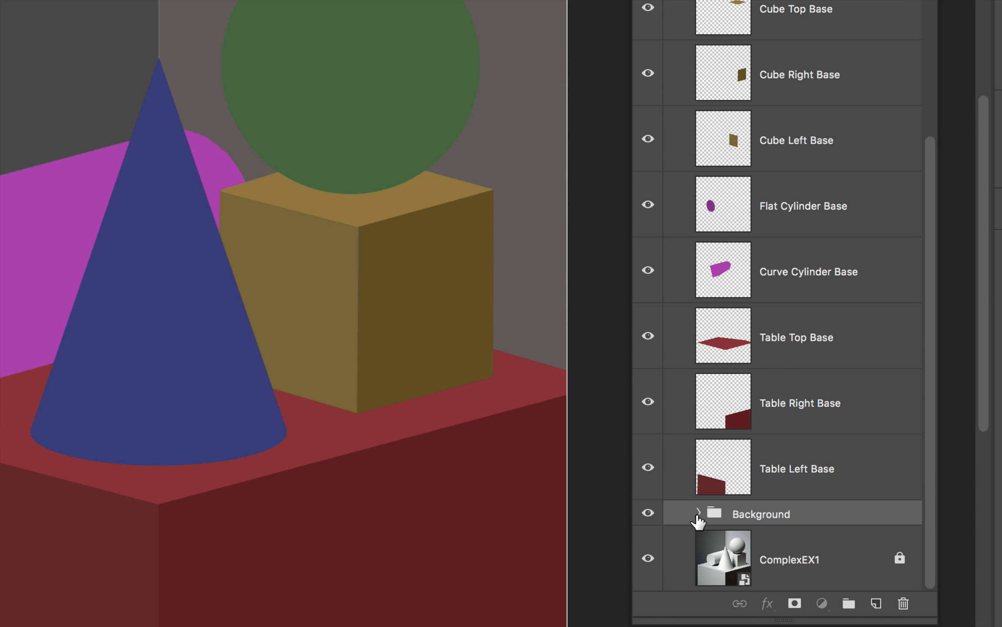
click(697, 513)
click(698, 513)
Step: Group the Table Top Base, Table Right Base and Table Left Base layers and name the group Table
click(842, 476)
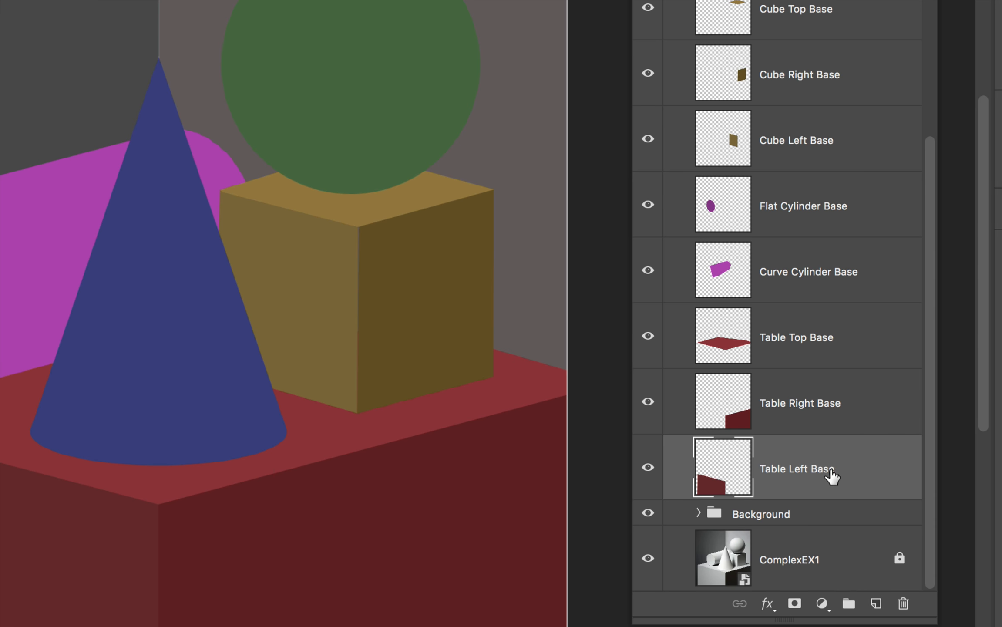
shift+click(805, 404)
shift+click(800, 357)
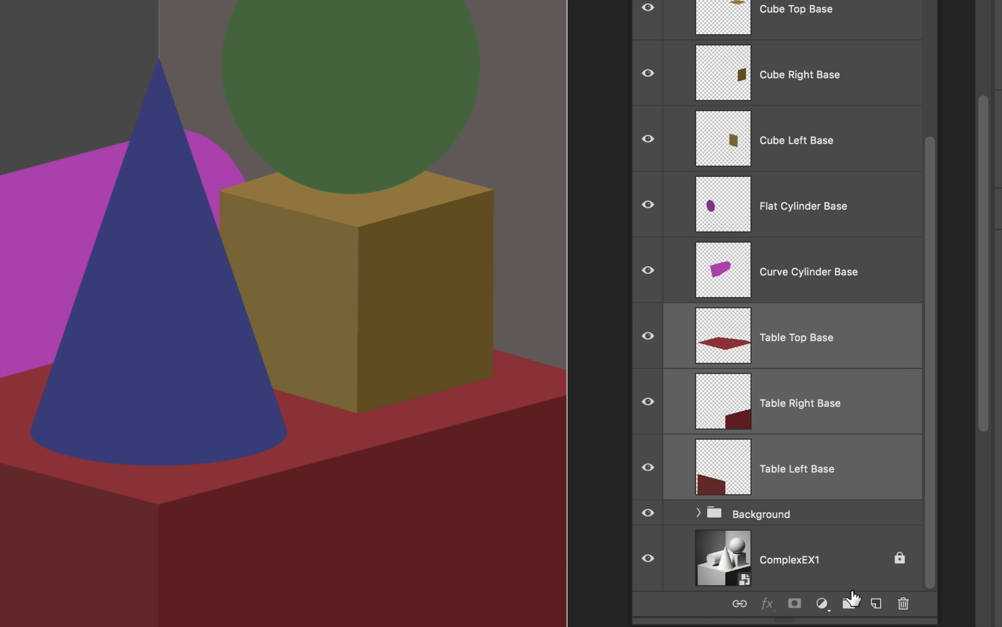
click(848, 604)
double_click(749, 489)
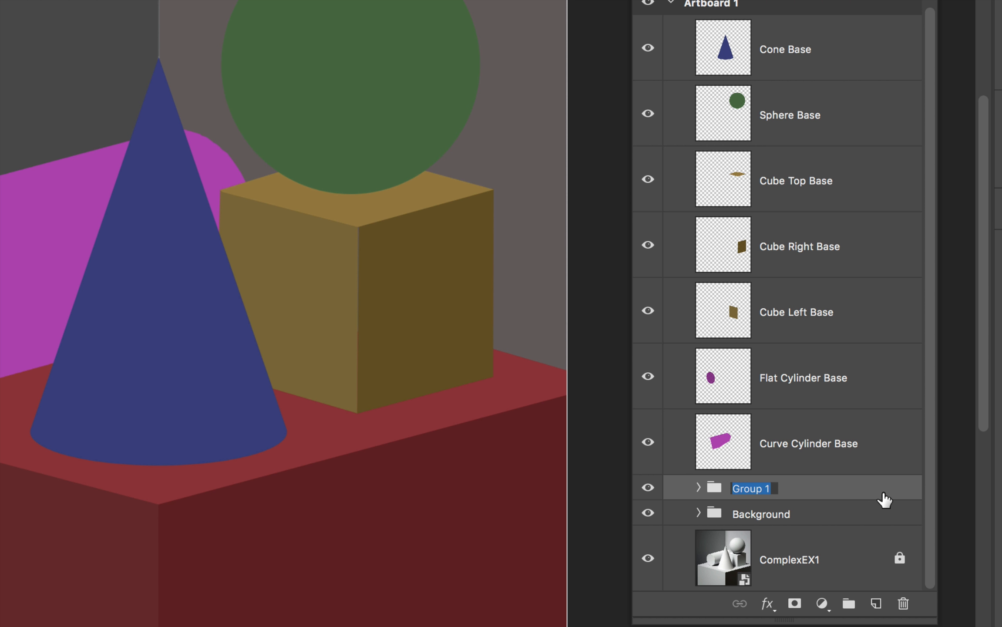
text(Table)
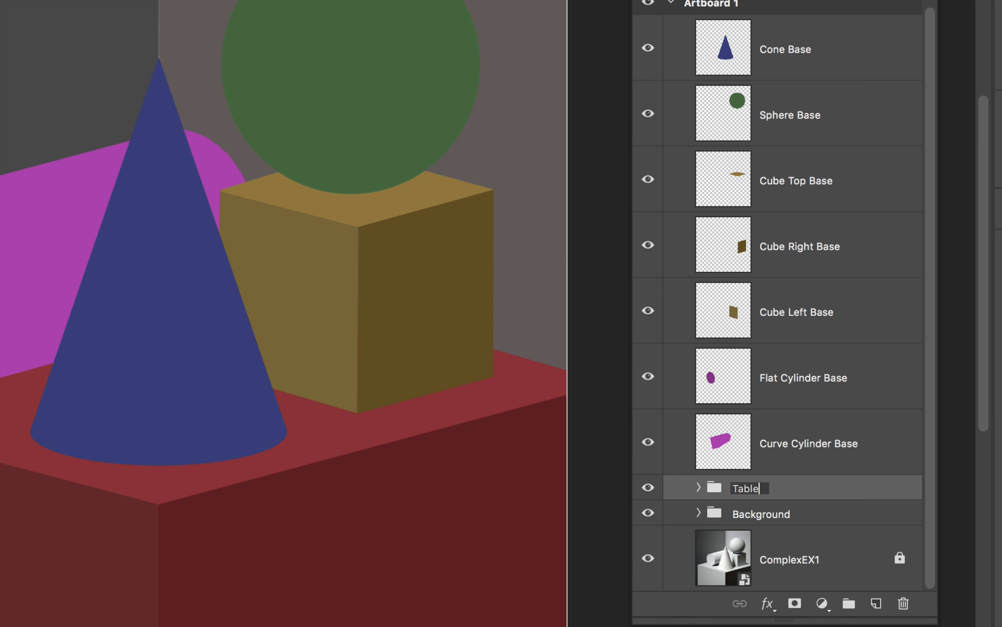
key(Return)
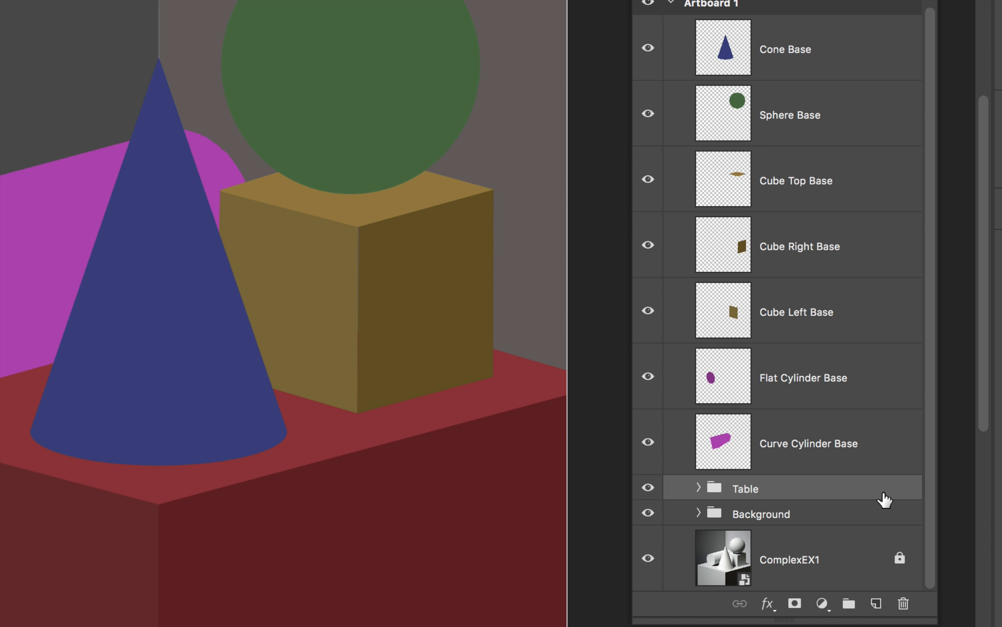
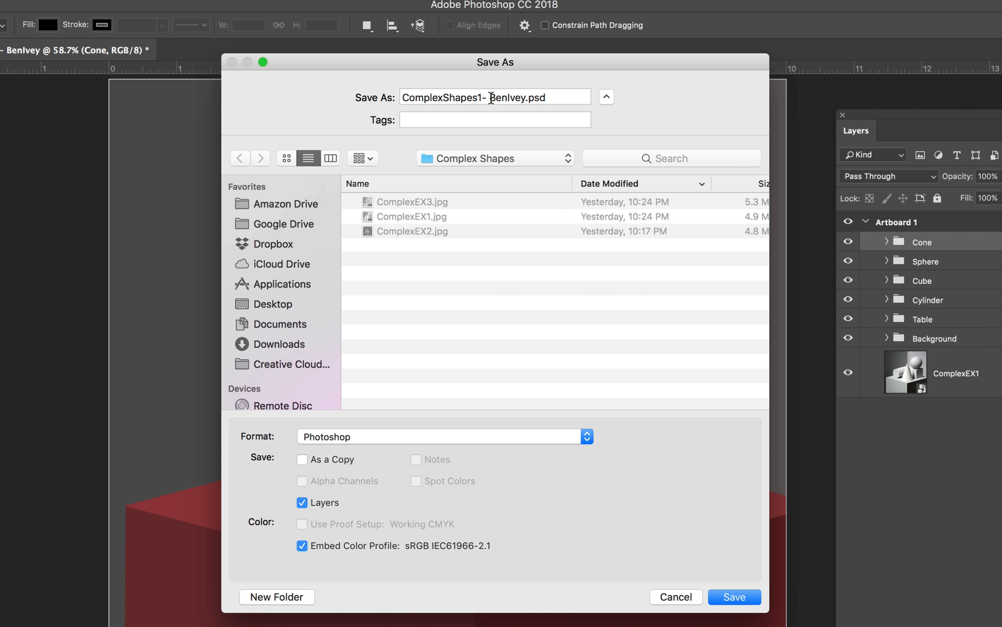
Step: Save the document in Photoshop format in the Complex Shapes folder, with layers and Maximize Compatibility enabled
drag(489, 97, 523, 100)
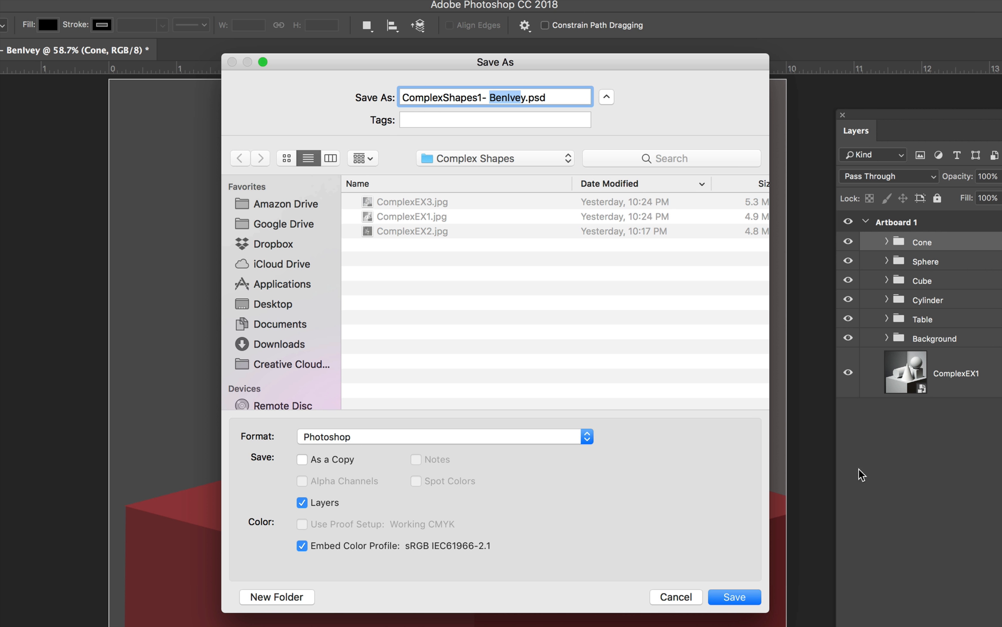
click(744, 596)
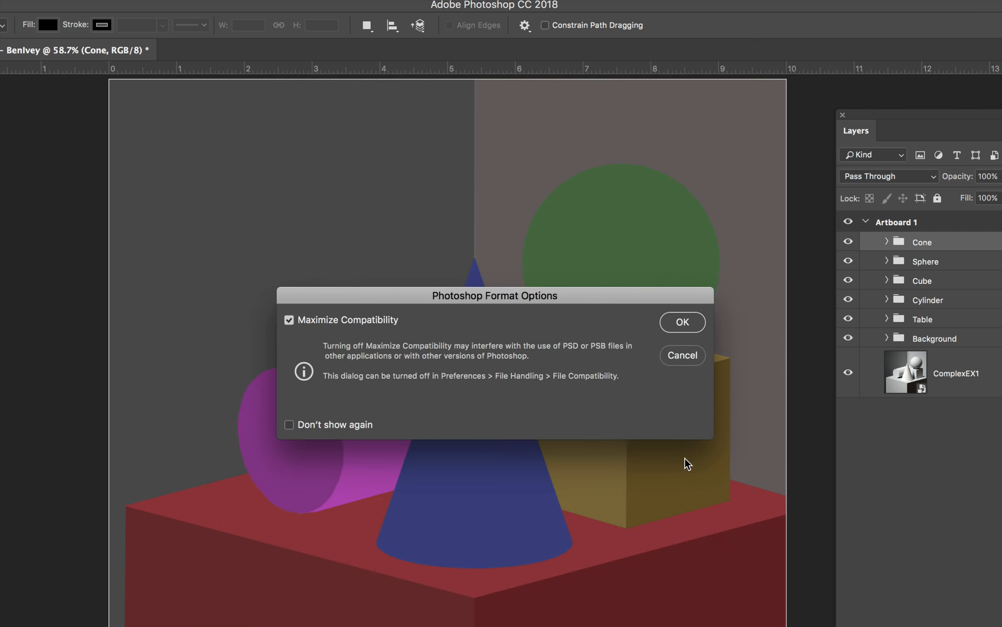
click(683, 325)
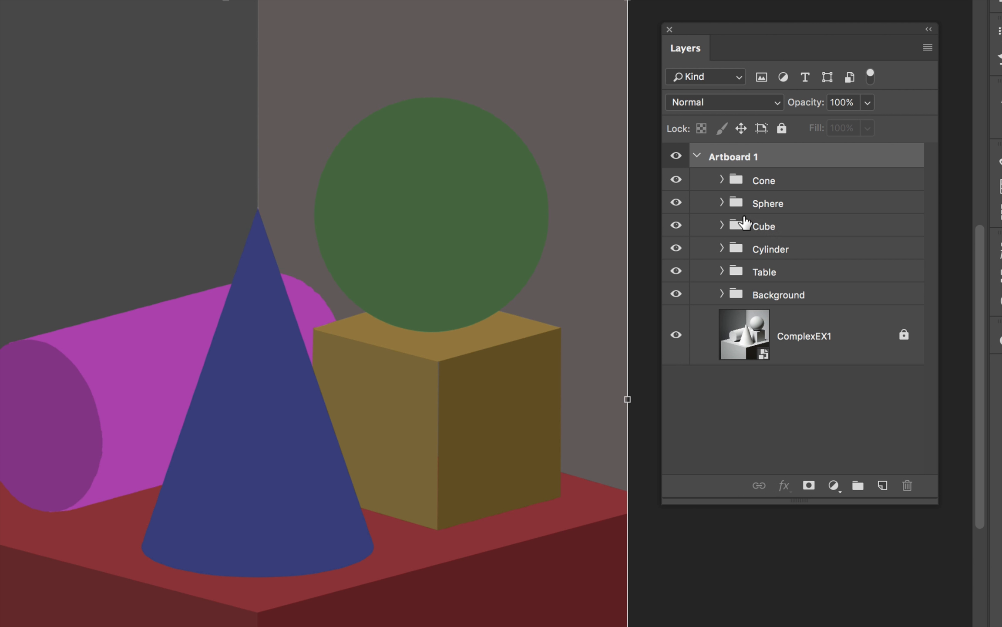
Step: Hide all six groups from Cone to Background and add a layer named Details above the Cone group
drag(680, 187, 676, 295)
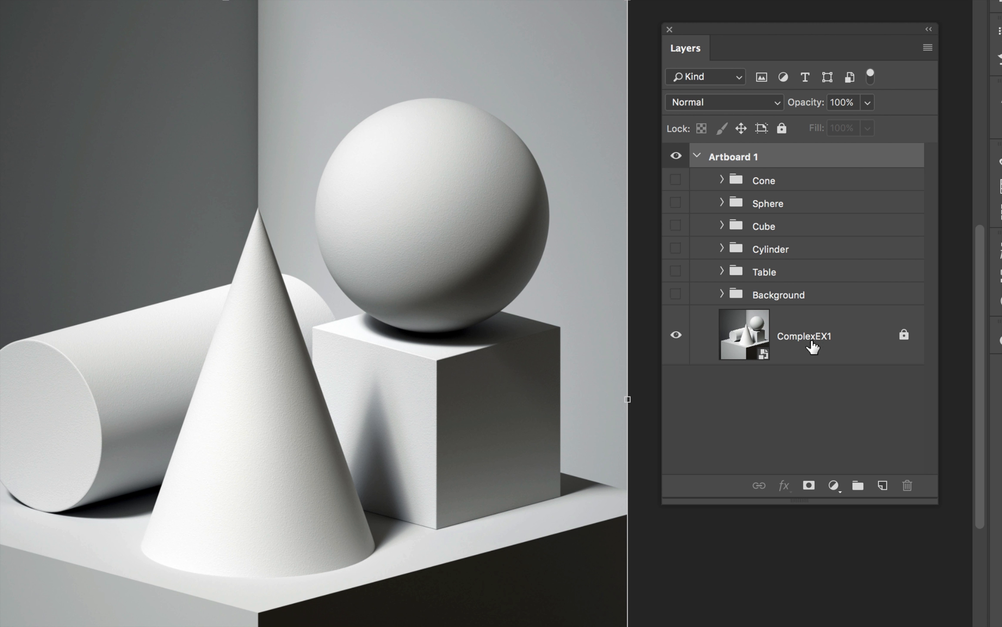
click(883, 487)
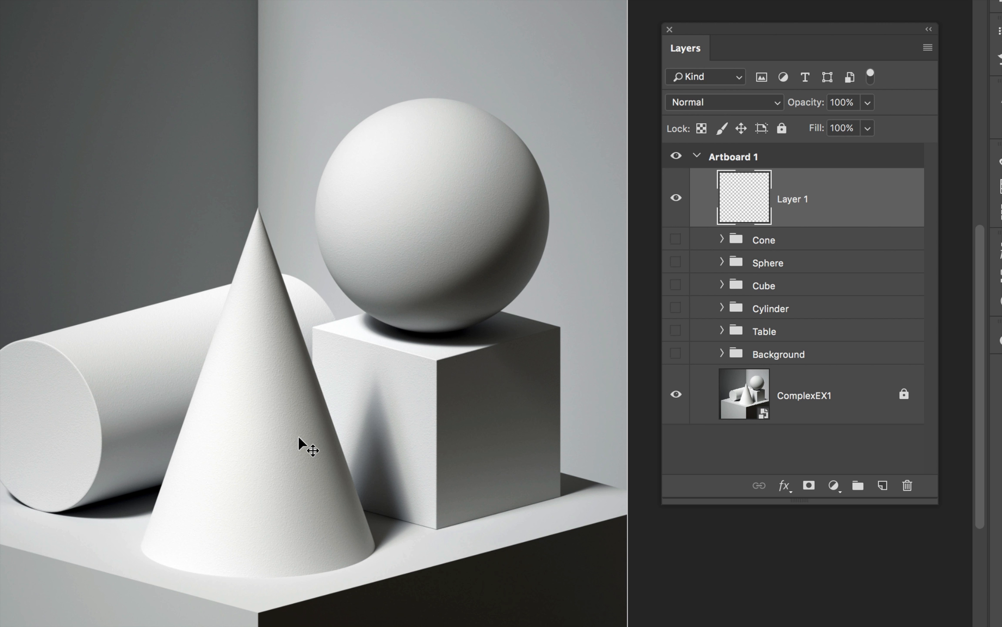
double_click(783, 207)
text(Details)
key(Return)
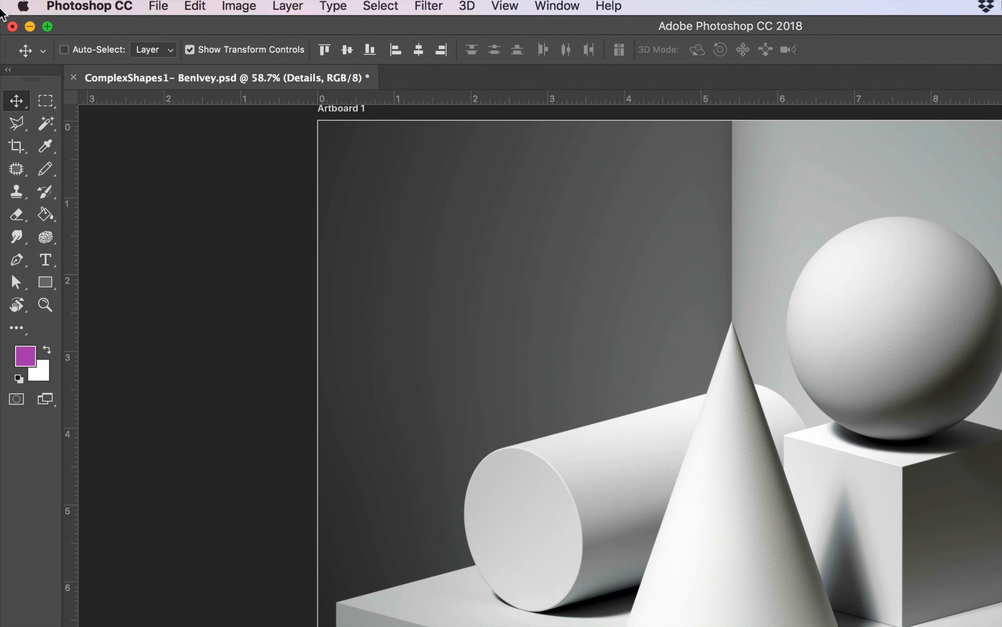
Step: Choose the Pencil tool and set its brush size to 3 px
click(45, 172)
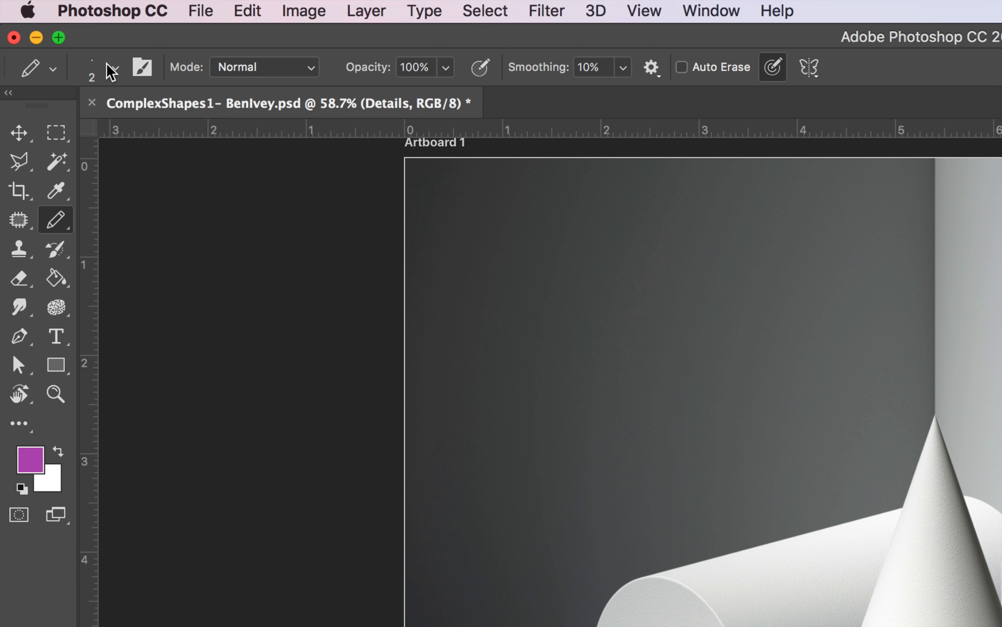
click(113, 69)
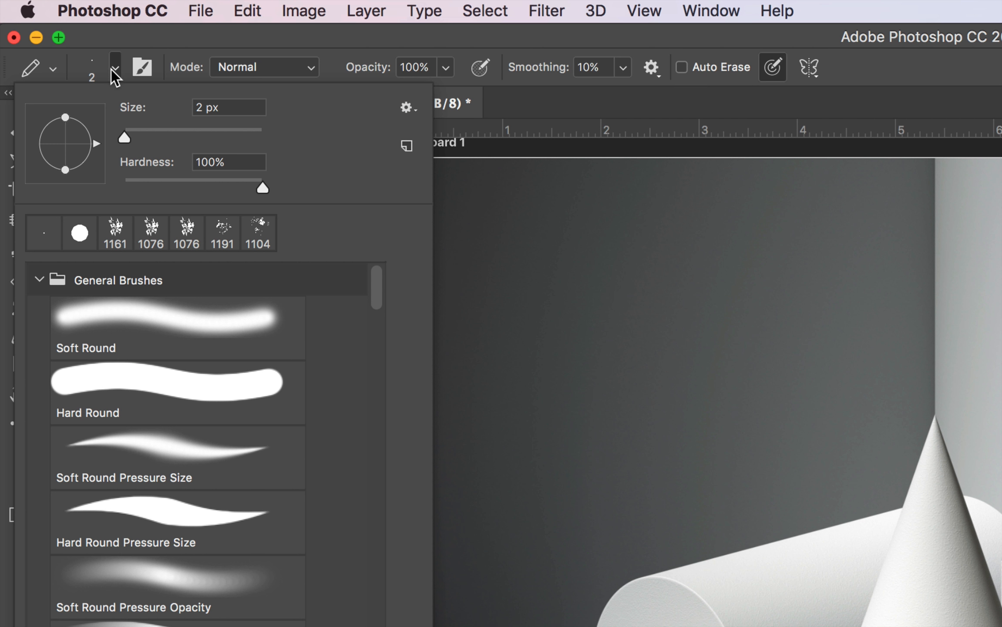
click(216, 109)
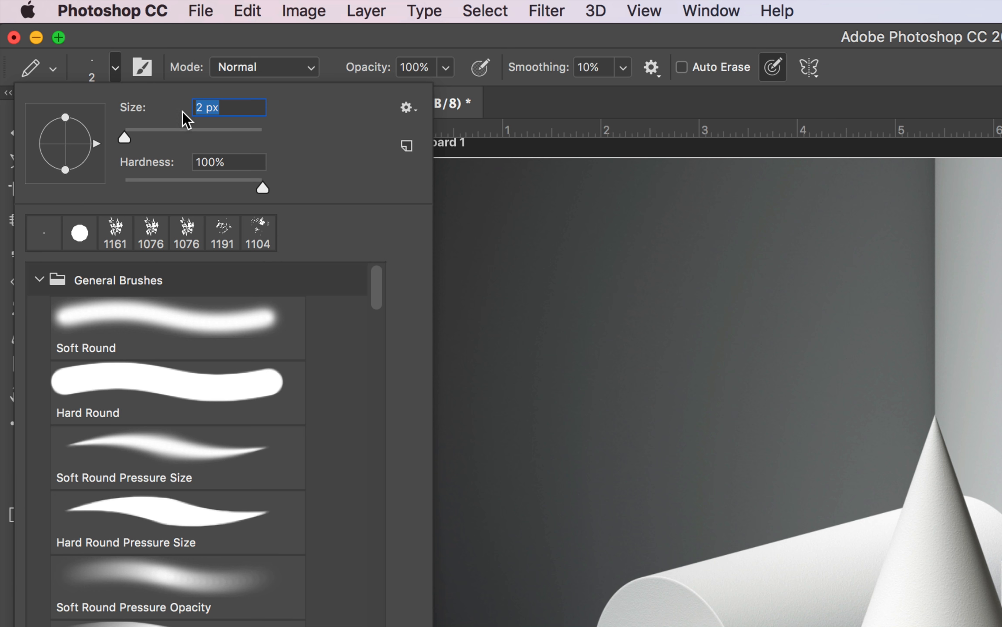
text(3)
key(Return)
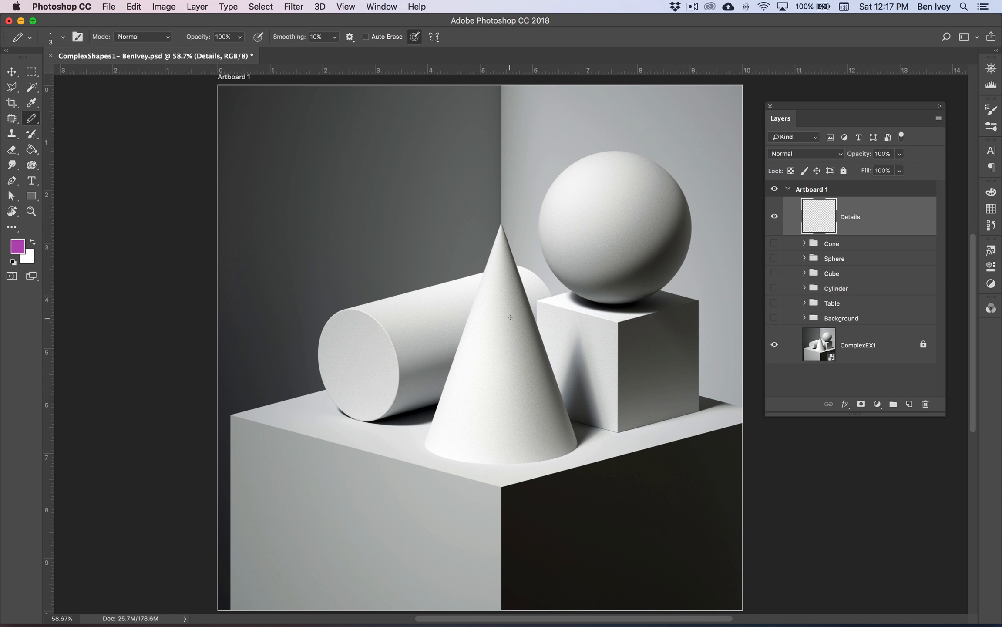
Step: Undo a test stroke on the cone and set the foreground colour to black (000000)
mouse_move(510, 317)
mouse_down()
mouse_move(485, 337)
mouse_move(491, 380)
mouse_move(507, 392)
mouse_up()
key(super+z)
click(17, 247)
drag(632, 220, 582, 274)
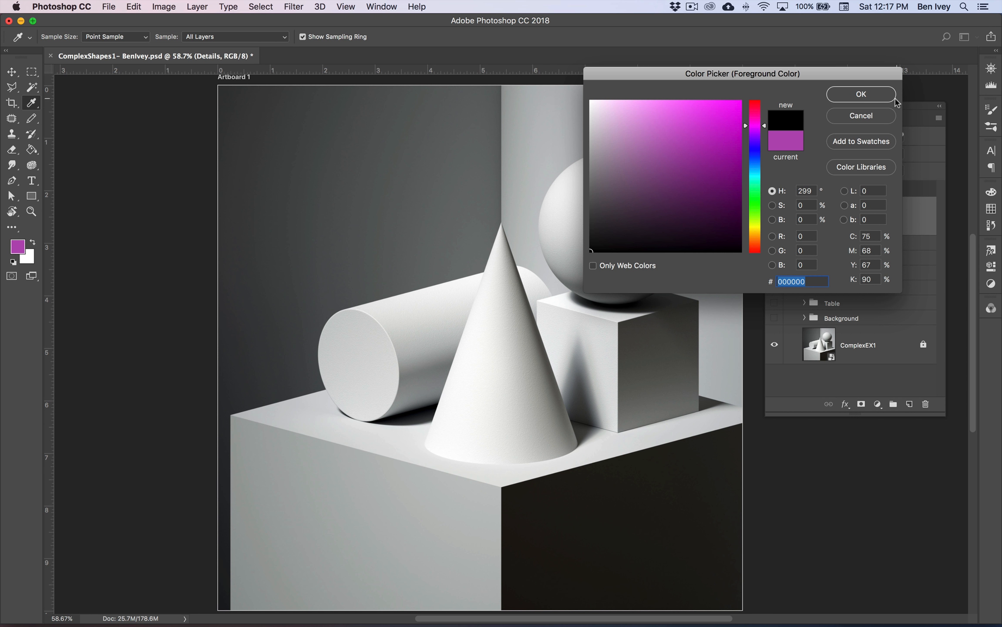
click(860, 96)
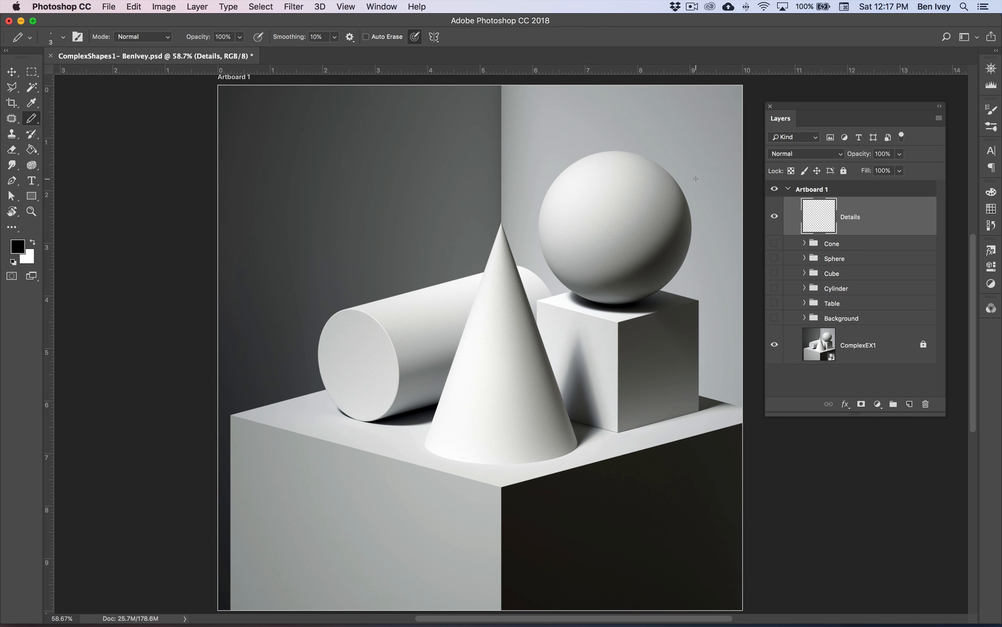
Step: Draw broken pencil lines on the Details layer along the shaded right side of the cone, from tip to base
key(super+equal)
key(super+equal)
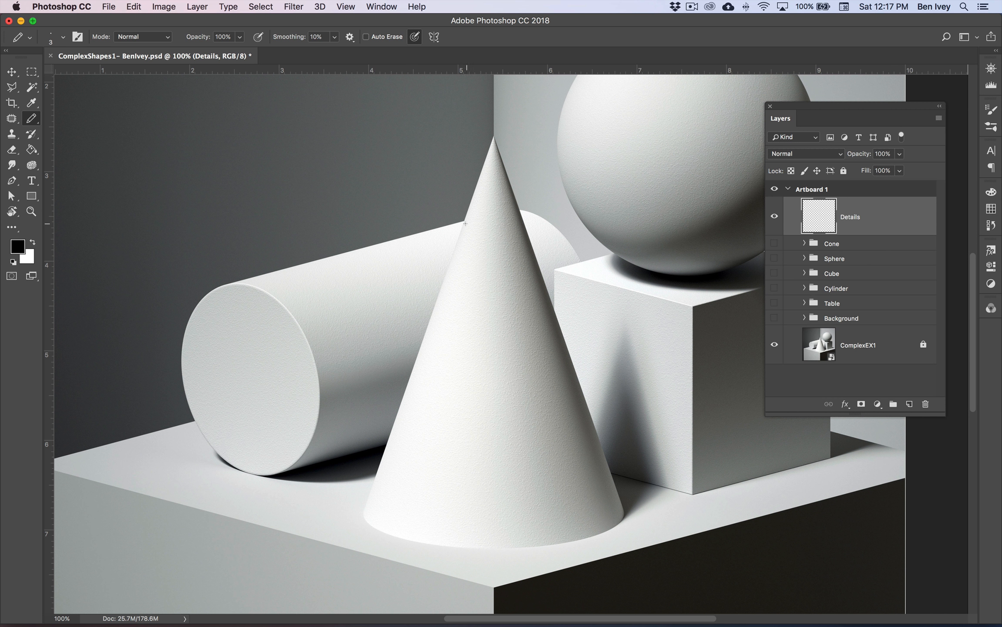
drag(495, 144, 540, 317)
drag(559, 355, 577, 413)
mouse_move(579, 428)
mouse_down()
mouse_move(608, 520)
mouse_move(604, 503)
mouse_up()
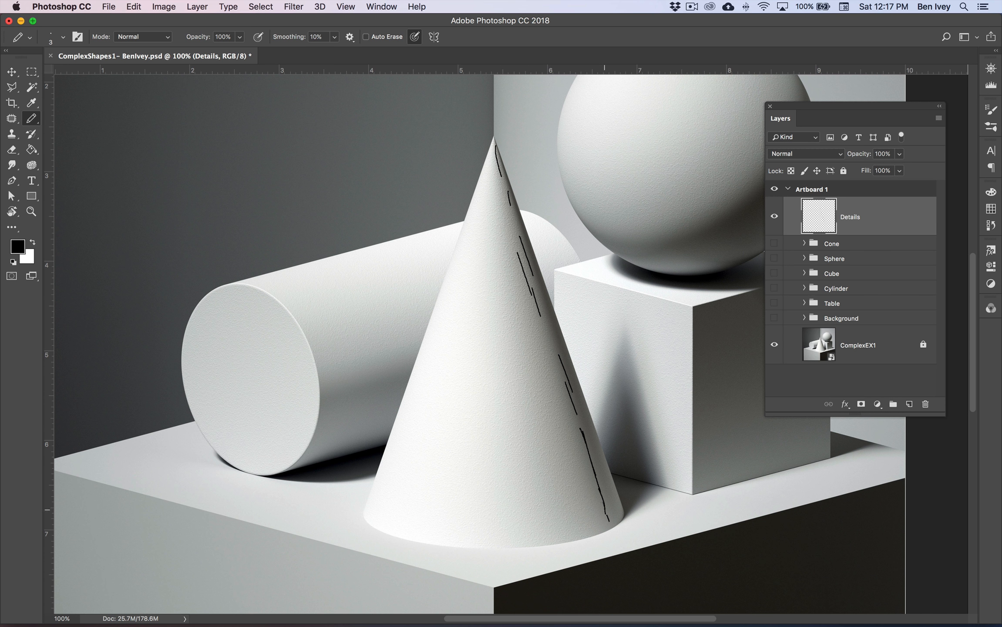
drag(569, 394, 575, 412)
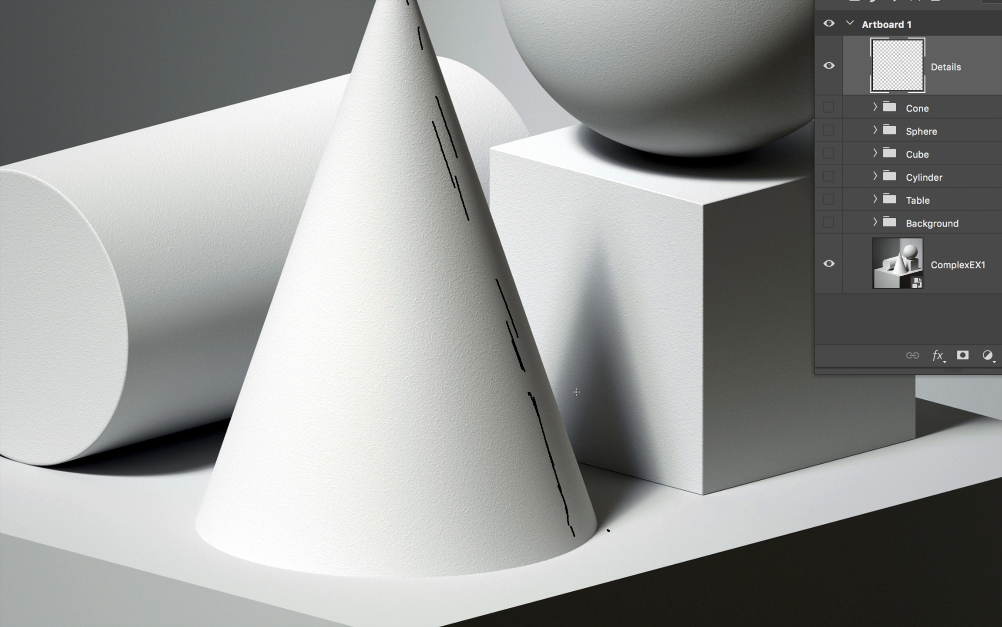
Step: Outline the cone's cast shadow on the cube's left face and the tabletop with short broken pencil strokes
mouse_move(564, 384)
mouse_down()
mouse_move(567, 394)
mouse_move(581, 305)
mouse_up()
drag(586, 283, 598, 242)
drag(608, 306, 614, 336)
drag(636, 405, 644, 438)
mouse_move(646, 446)
mouse_down()
mouse_move(651, 491)
mouse_move(613, 512)
mouse_up()
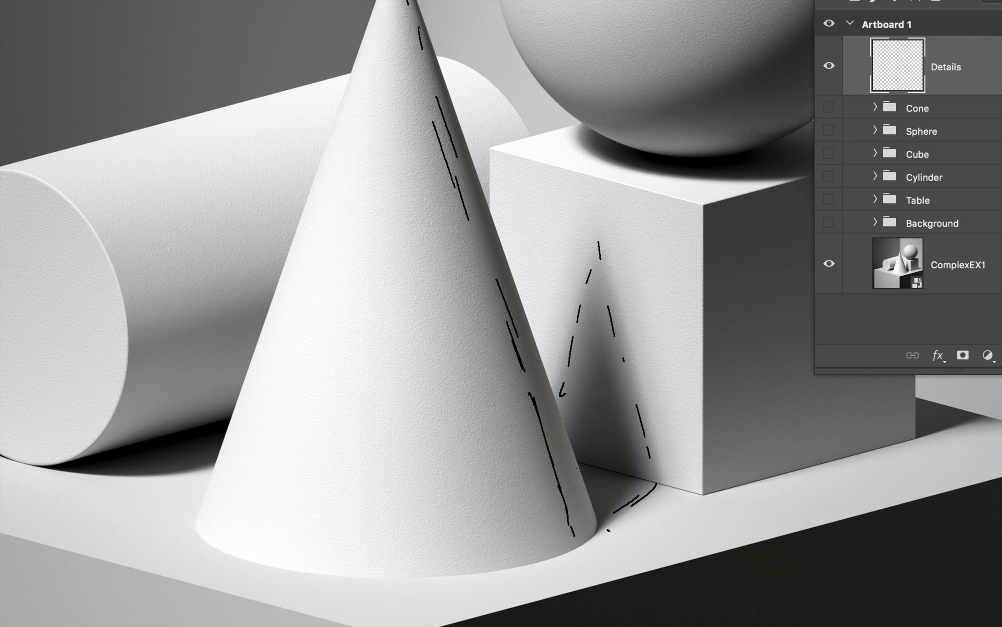
Step: Add broken pencil lines inside the cone's cast shadow on the cube's left face and along its edge on the tabletop
mouse_move(575, 455)
mouse_down()
mouse_move(631, 483)
mouse_move(614, 471)
mouse_up()
drag(600, 339, 605, 363)
drag(618, 402, 622, 424)
drag(595, 383, 573, 435)
Step: Outline the sphere's cast shadow on the cube's top face with short broken pencil strokes
drag(618, 218, 437, 351)
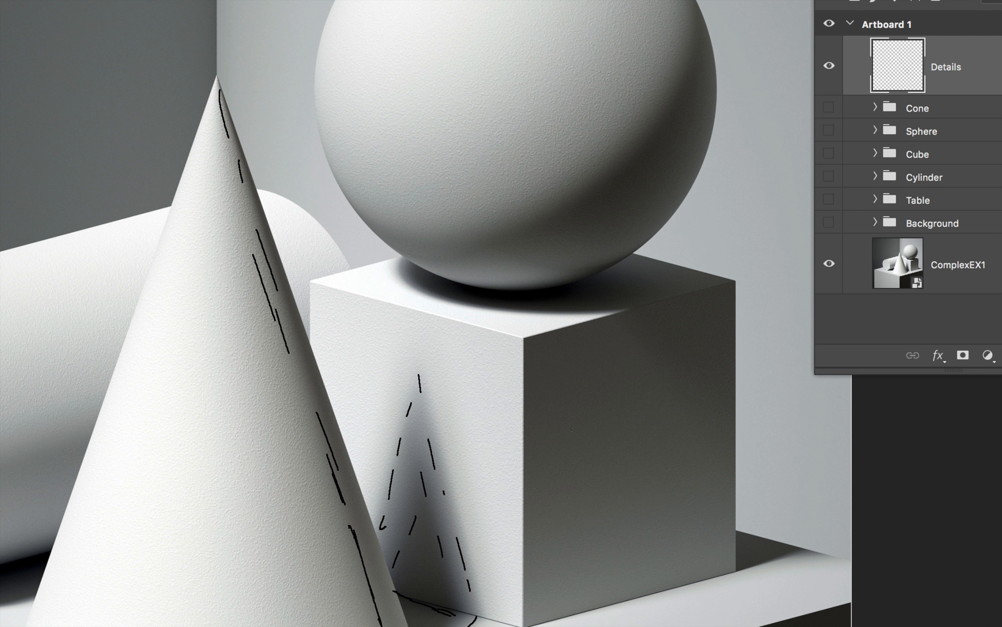
drag(396, 255, 407, 292)
mouse_move(428, 300)
mouse_down()
mouse_move(497, 314)
mouse_move(604, 309)
mouse_up()
drag(615, 310, 625, 309)
Step: Mark the tonal transitions on the cube's right face with broken diagonal lines and small handwritten notes
mouse_move(648, 307)
mouse_down()
mouse_move(632, 337)
mouse_move(677, 381)
mouse_up()
drag(727, 408, 742, 425)
drag(540, 508, 557, 502)
drag(642, 461, 697, 448)
drag(567, 392, 582, 401)
drag(589, 396, 571, 408)
click(665, 551)
mouse_move(651, 542)
mouse_down()
mouse_move(648, 556)
mouse_move(660, 561)
mouse_up()
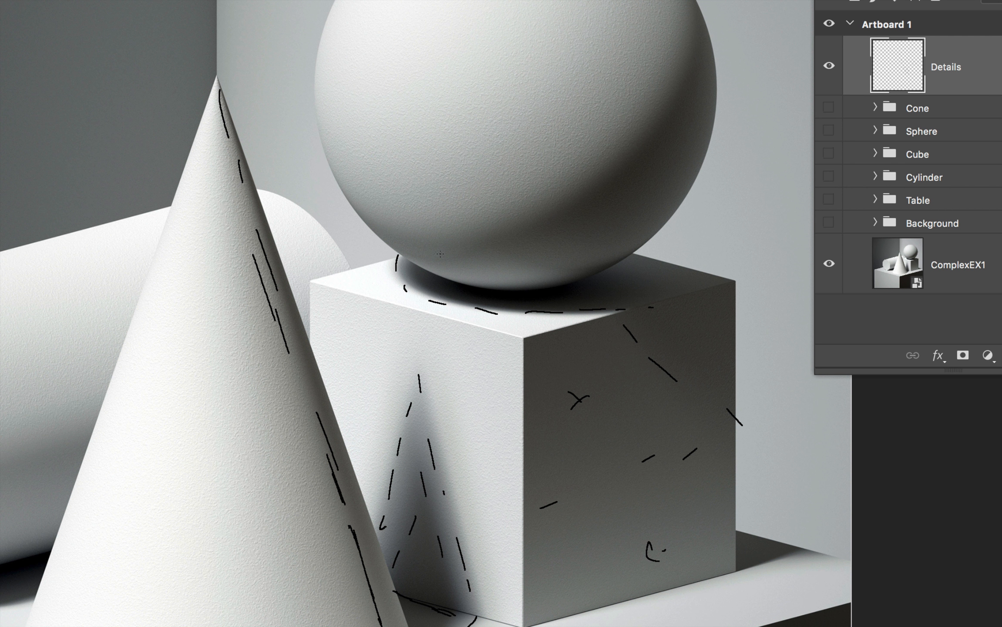
Step: Draw a broken curved line along the sphere's core shadow edge, from its lower left up to its right side
drag(360, 211, 443, 233)
drag(504, 217, 589, 169)
drag(657, 121, 660, 112)
scroll(626, 161, up, 5)
scroll(626, 161, right, 1)
drag(659, 146, 654, 165)
drag(609, 251, 580, 277)
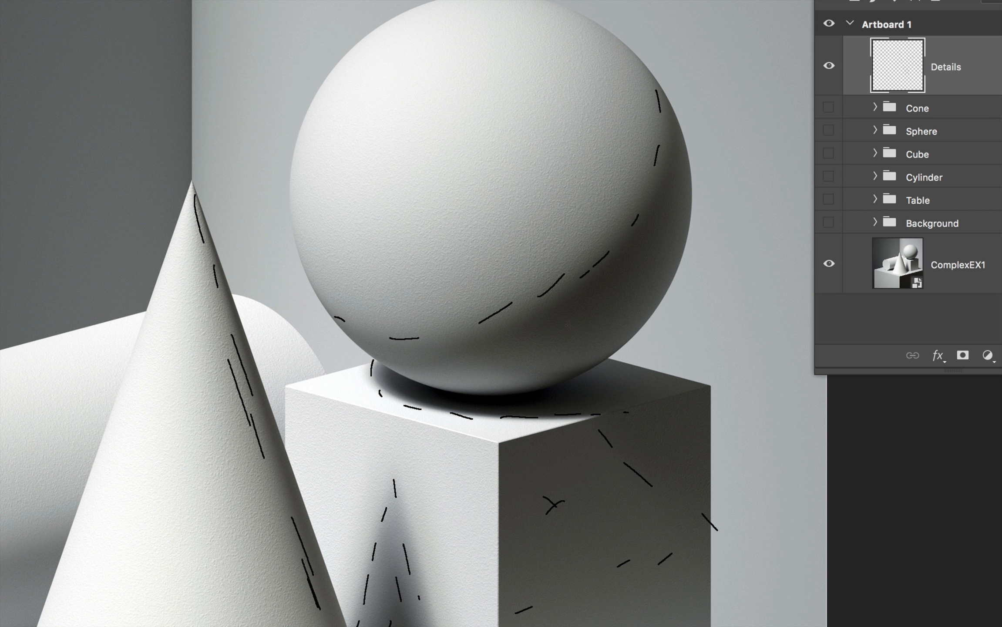
Step: Mark the reflected light area on the sphere's underside with broken strokes and label its light and dark zones
mouse_move(397, 373)
mouse_down()
mouse_move(478, 356)
mouse_move(529, 362)
mouse_up()
drag(554, 358, 586, 367)
drag(591, 316, 599, 314)
mouse_move(489, 370)
mouse_down()
mouse_move(491, 384)
mouse_move(501, 383)
mouse_up()
Step: Mark the cylinder's shading edge with a broken line and small letter notes, and outline its cast shadow on the tabletop
key(space)
drag(474, 292, 560, 227)
drag(399, 333, 522, 292)
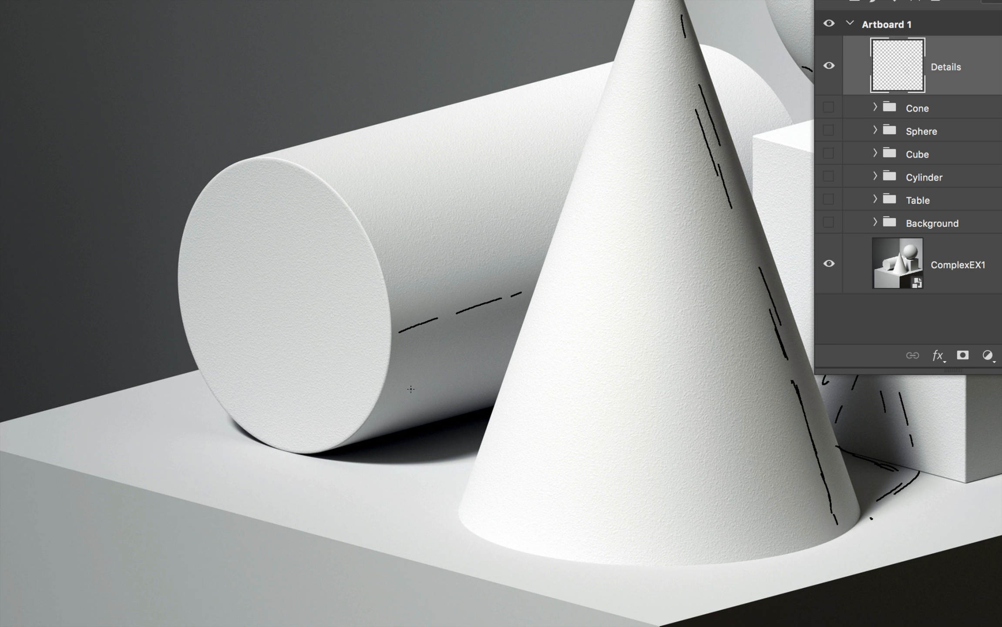
drag(409, 387, 420, 397)
drag(471, 317, 472, 324)
drag(234, 416, 238, 426)
mouse_move(310, 457)
mouse_down()
mouse_move(440, 460)
mouse_move(481, 447)
mouse_up()
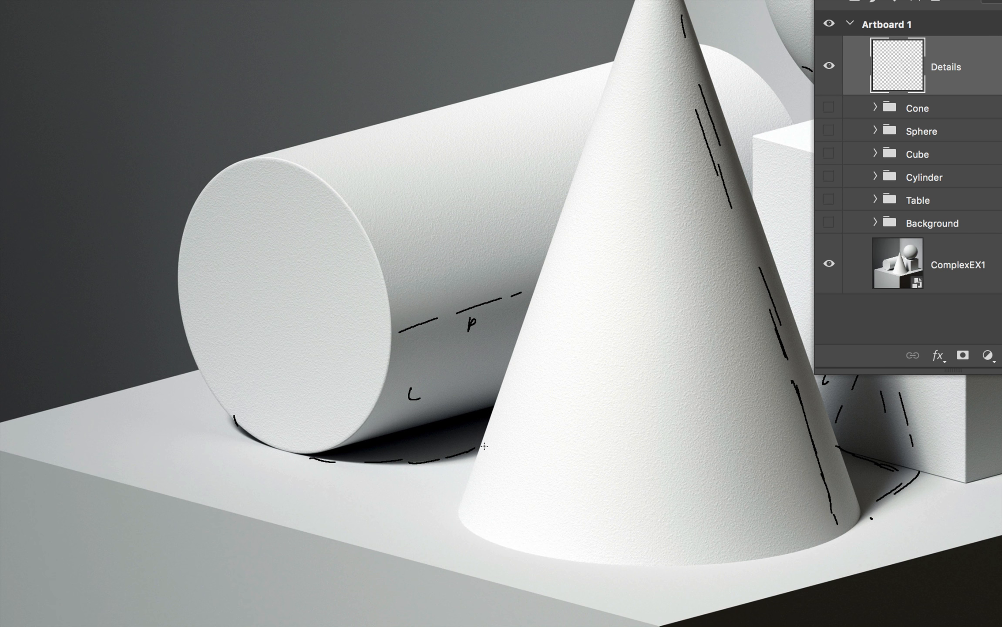
Step: Review the pencil marks across the whole artboard and make the Cone, Sphere, Cube, Cylinder, Table and Background groups visible
drag(503, 226, 231, 452)
drag(464, 283, 359, 357)
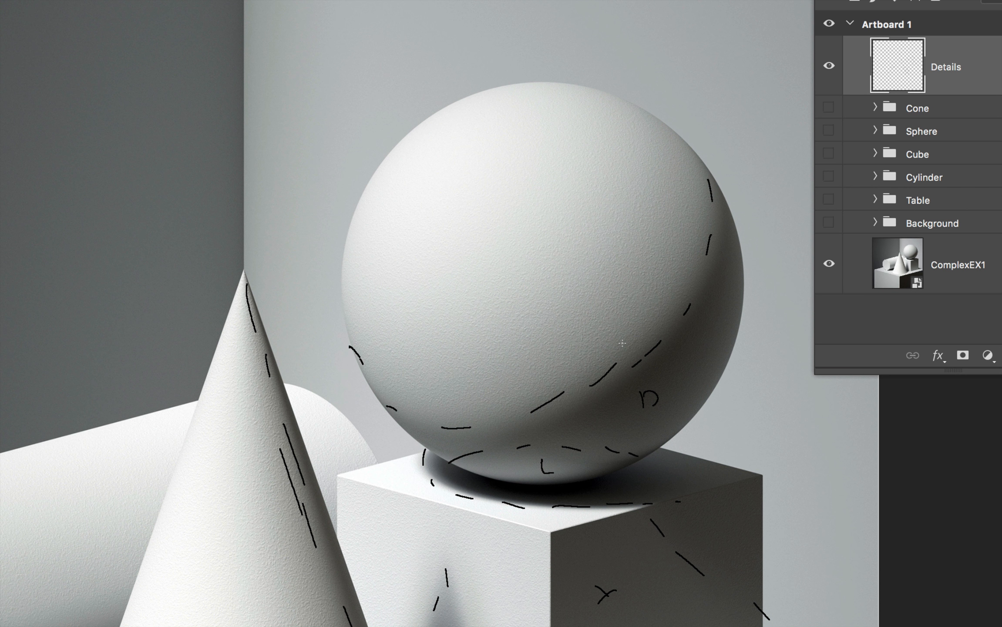
drag(404, 438, 440, 170)
drag(427, 479, 431, 236)
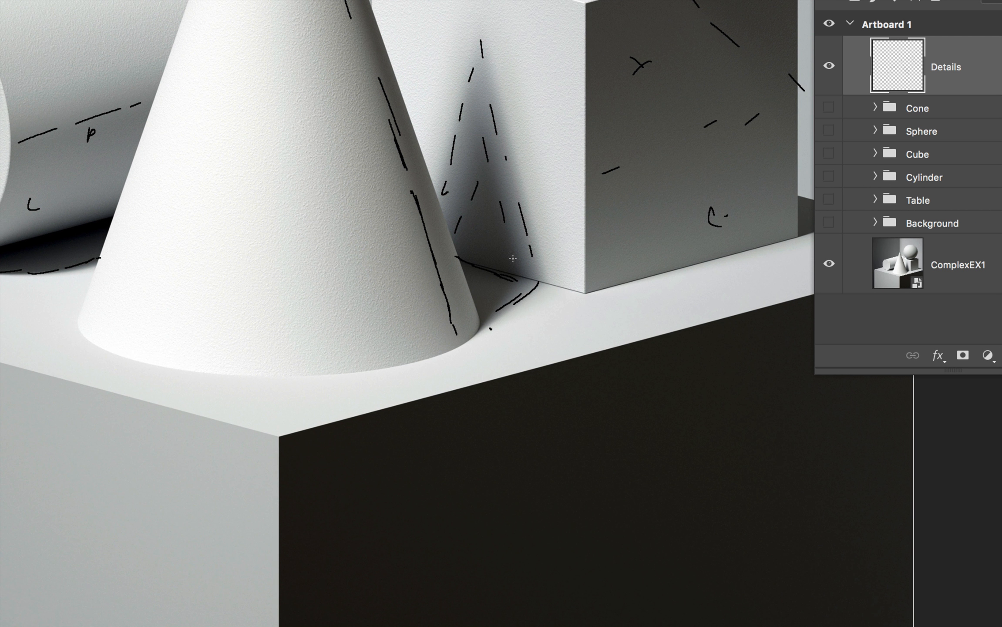
key(super+0)
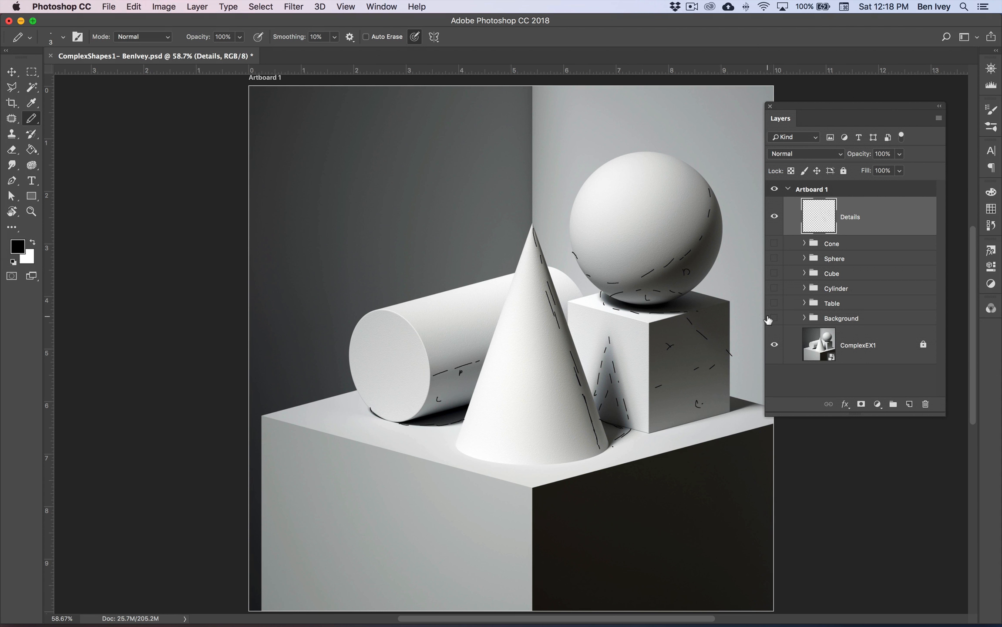
drag(774, 245, 778, 345)
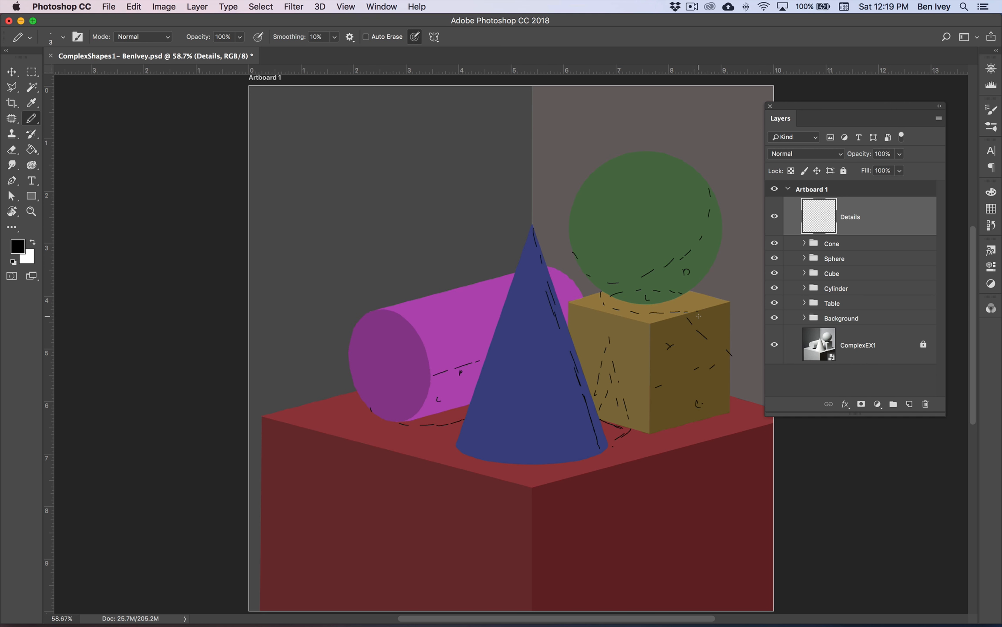
Step: Create a new artboard named Ref from the ComplexEX1 layer
scroll(109, 131, right, 5)
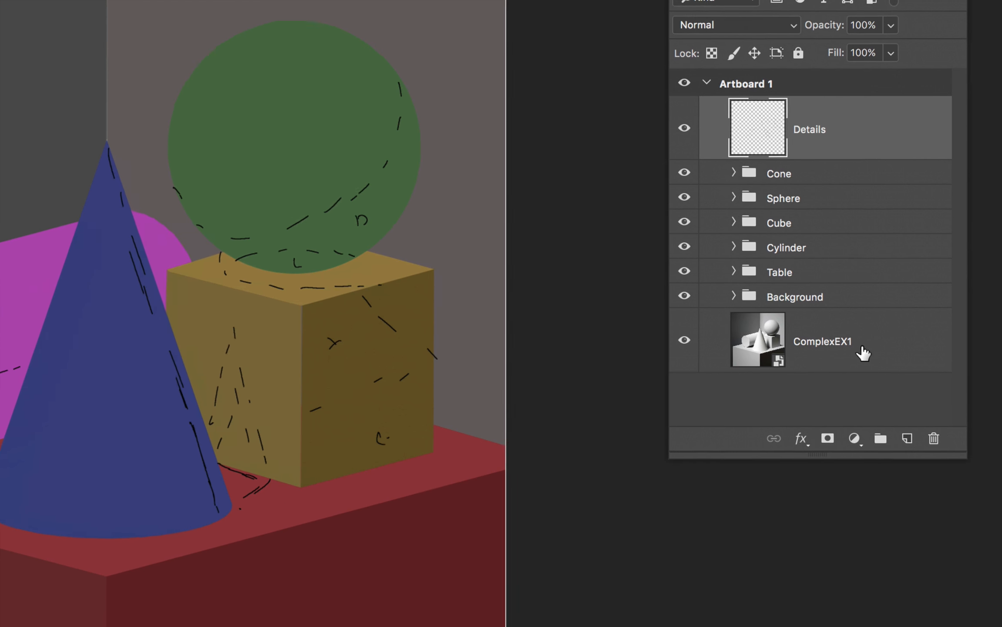
click(872, 344)
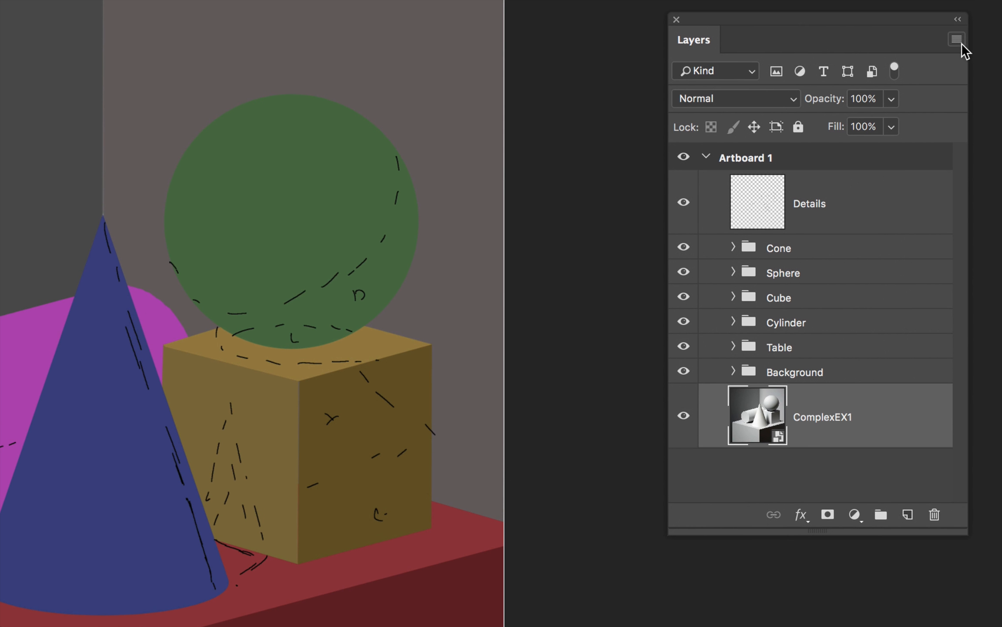
click(956, 40)
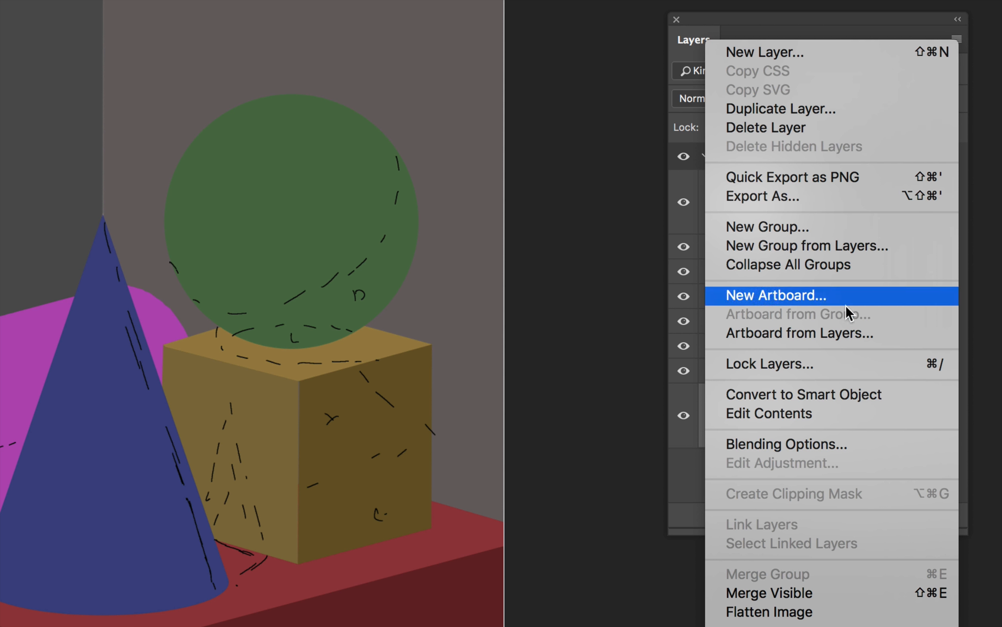
click(840, 333)
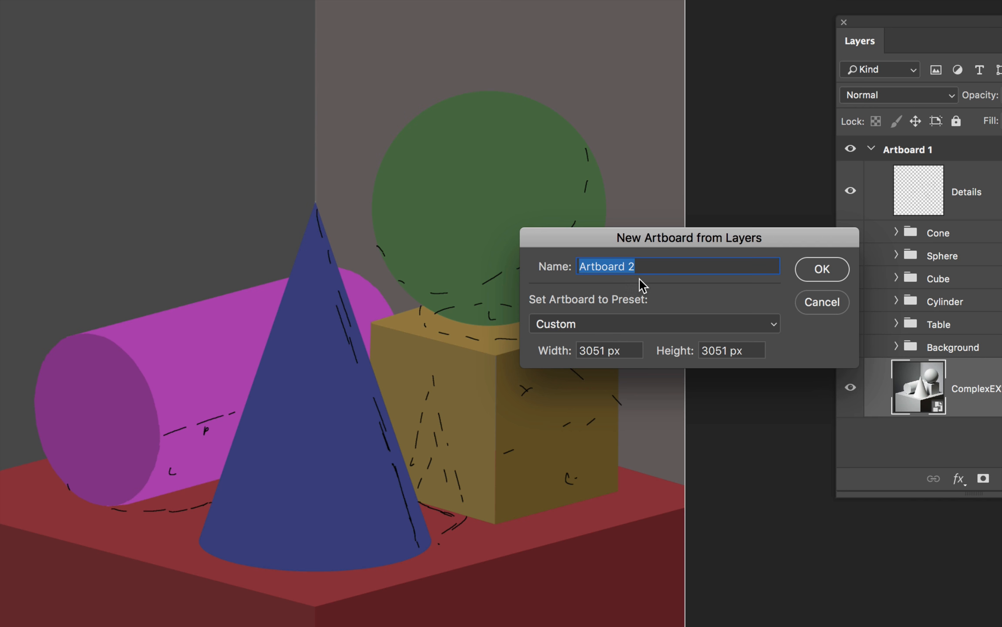
text(Ref)
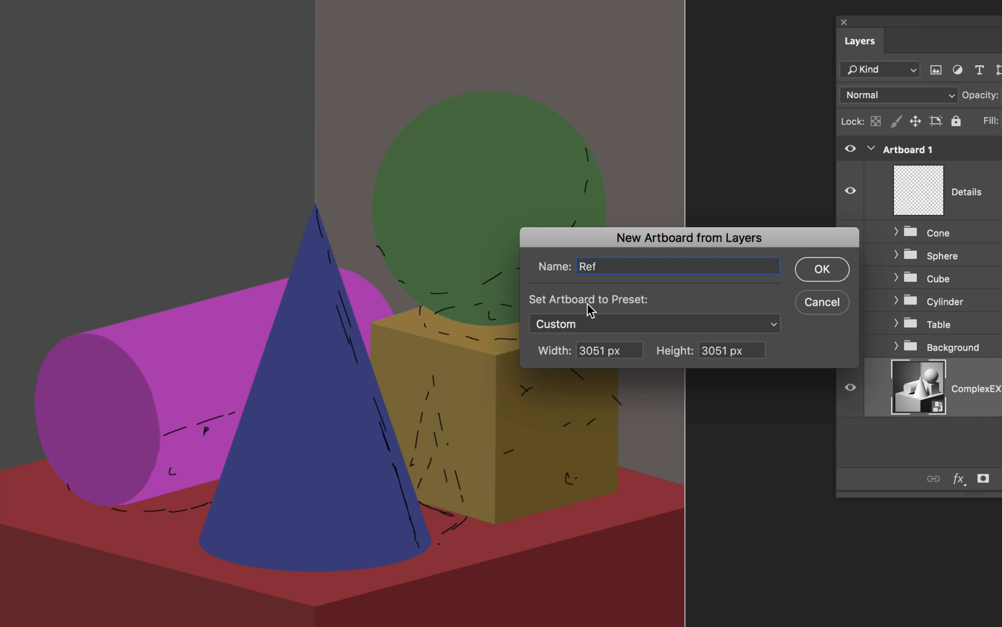
click(818, 268)
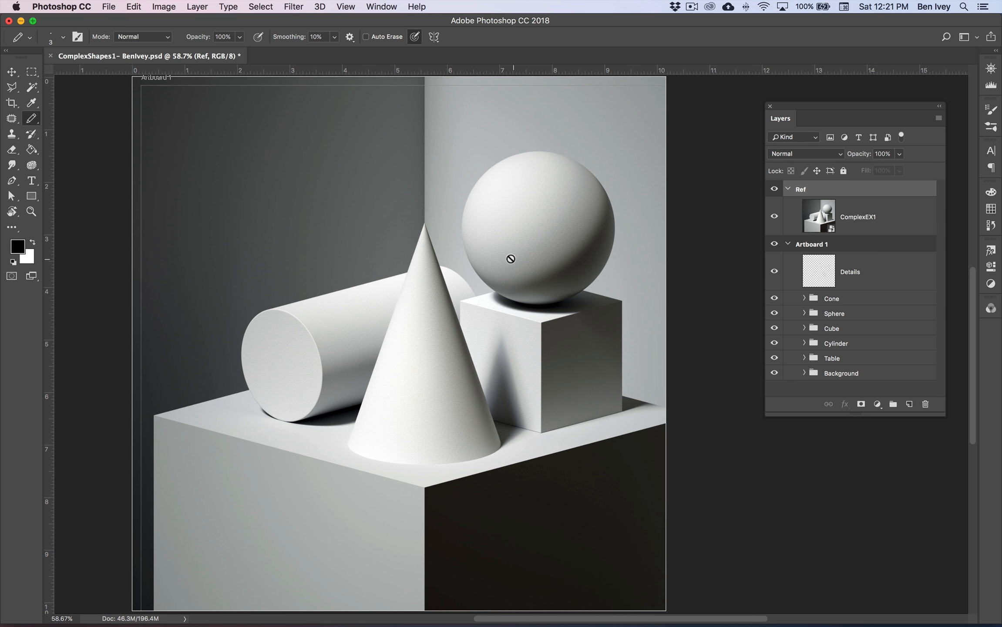
Step: Move the Ref artboard to the right of Artboard 1 so that the two sit side by side
click(11, 72)
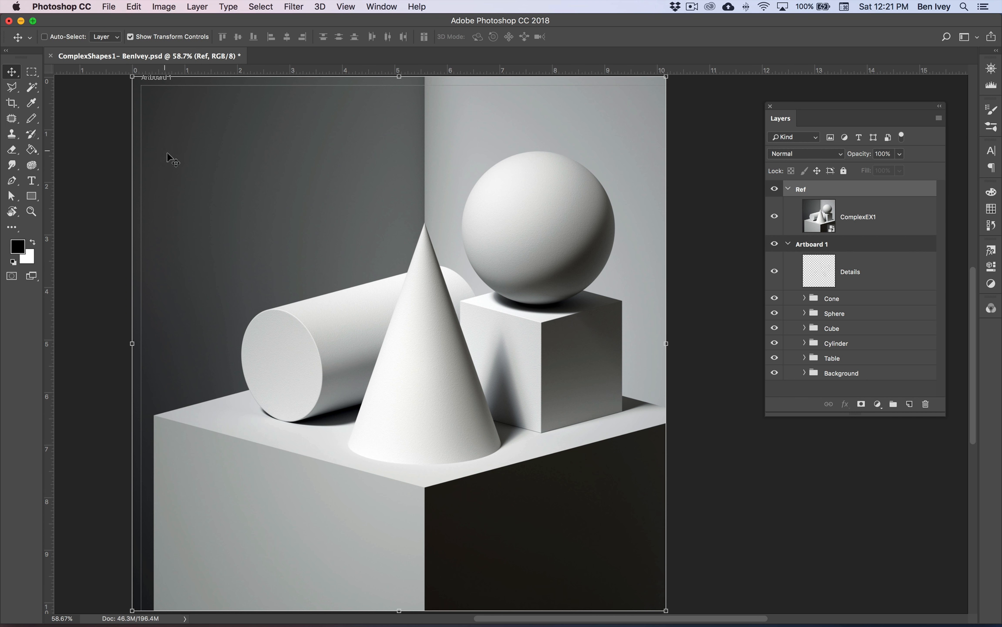
drag(167, 154, 707, 188)
scroll(533, 179, right, 10)
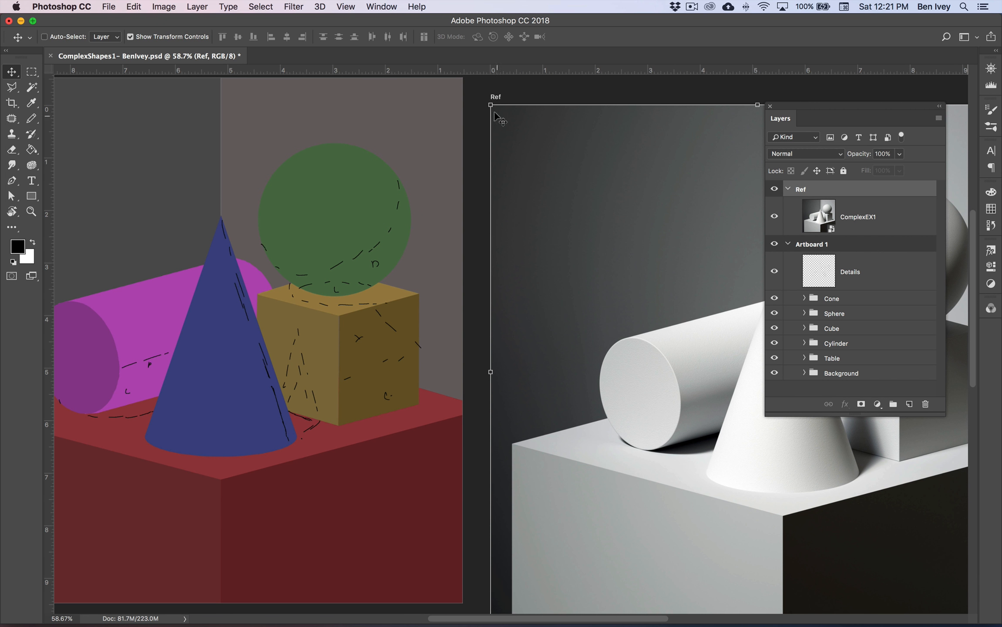
drag(494, 110, 692, 294)
key(super+z)
drag(608, 205, 611, 224)
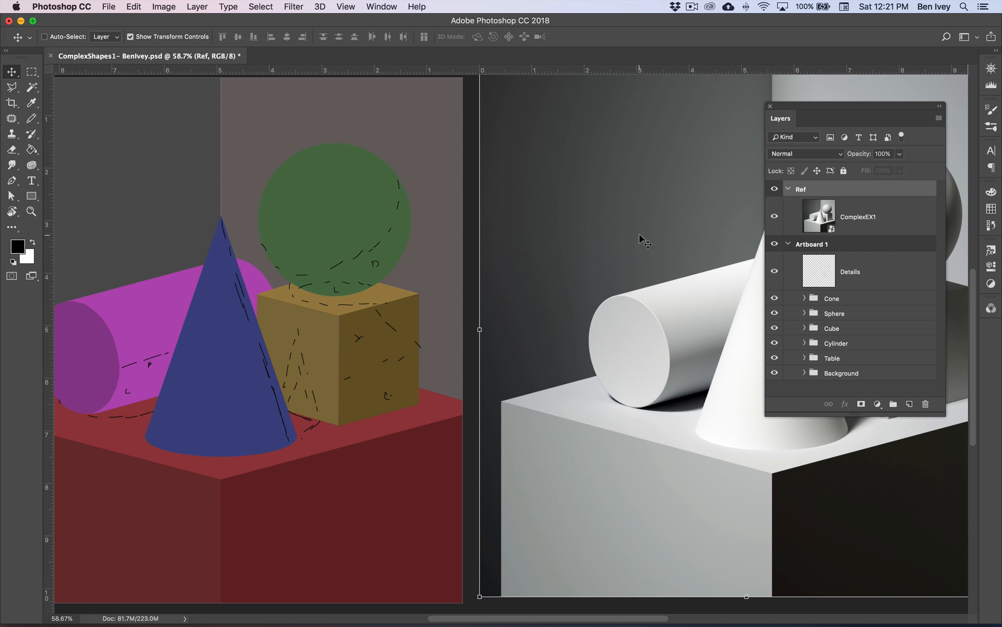
key(super+minus)
key(super+minus)
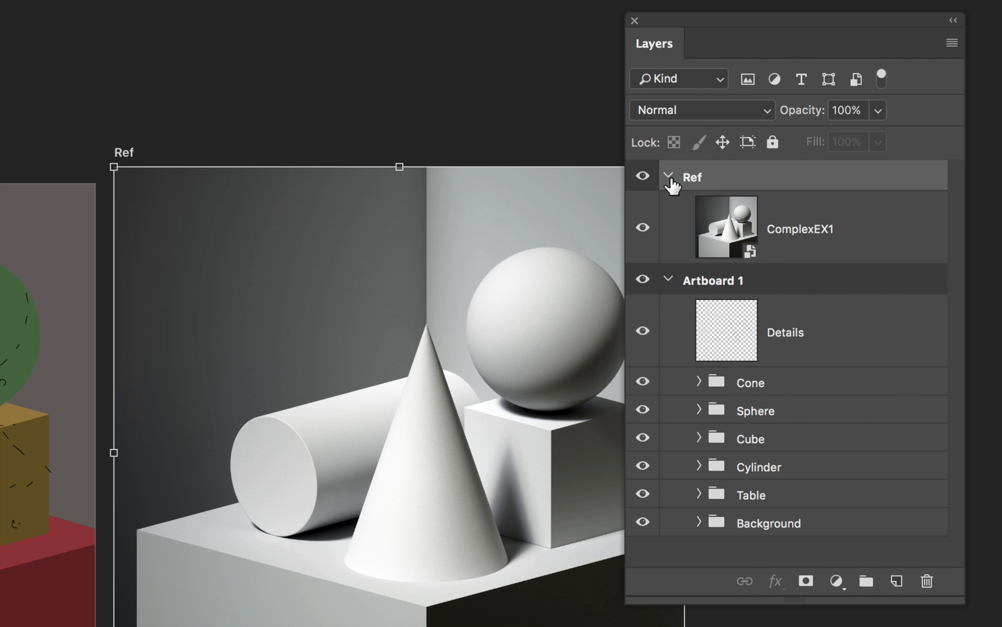
Step: Collapse the Ref artboard in the layer stack and lock it completely
click(788, 189)
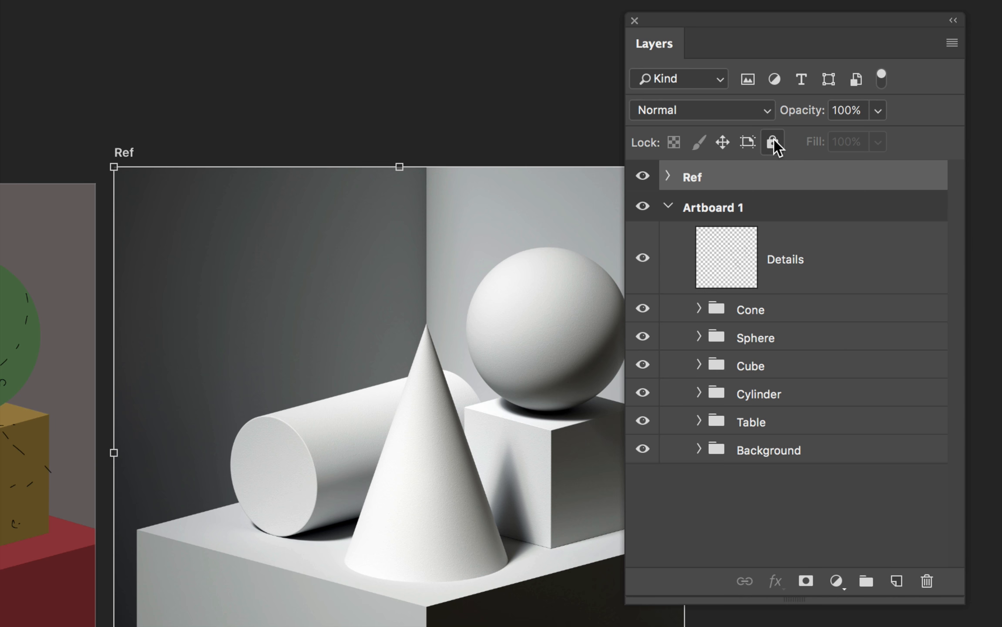
click(772, 143)
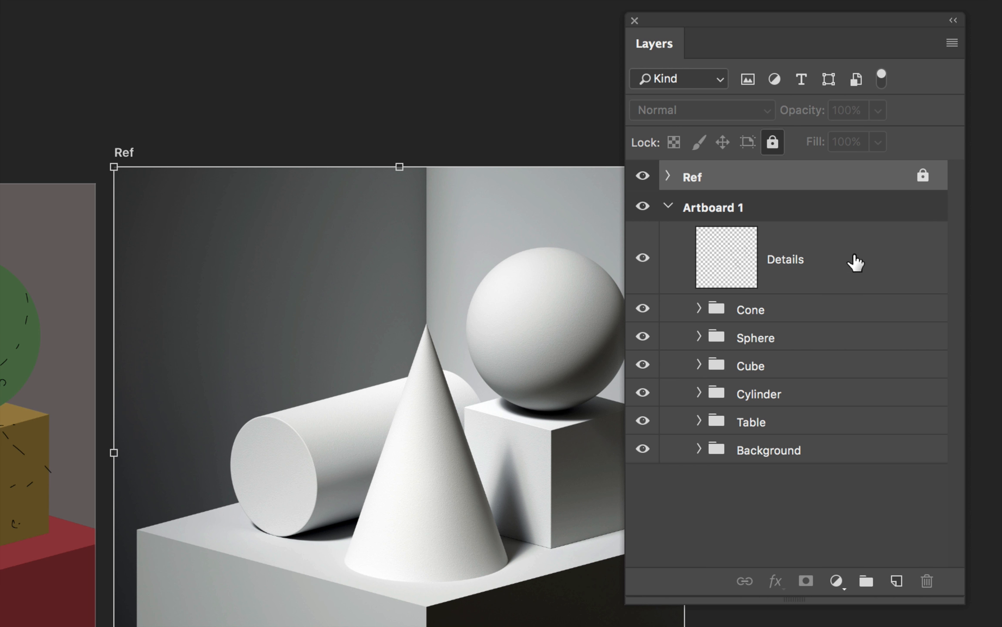
click(856, 263)
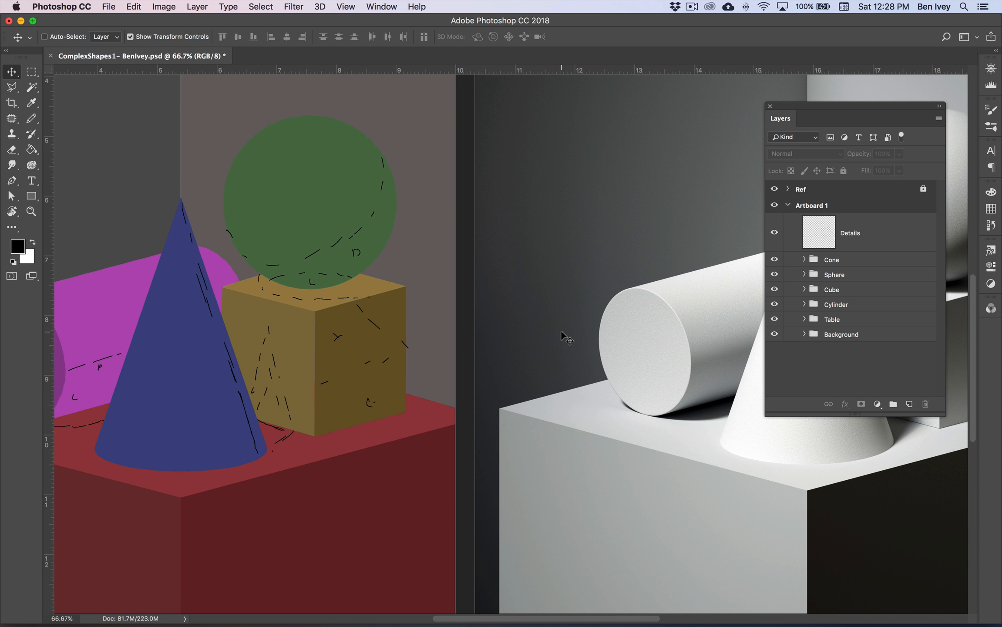
Step: Add a new layer above Cone Base in the Cone group and clip it to Cone Base
scroll(562, 335, left, 5)
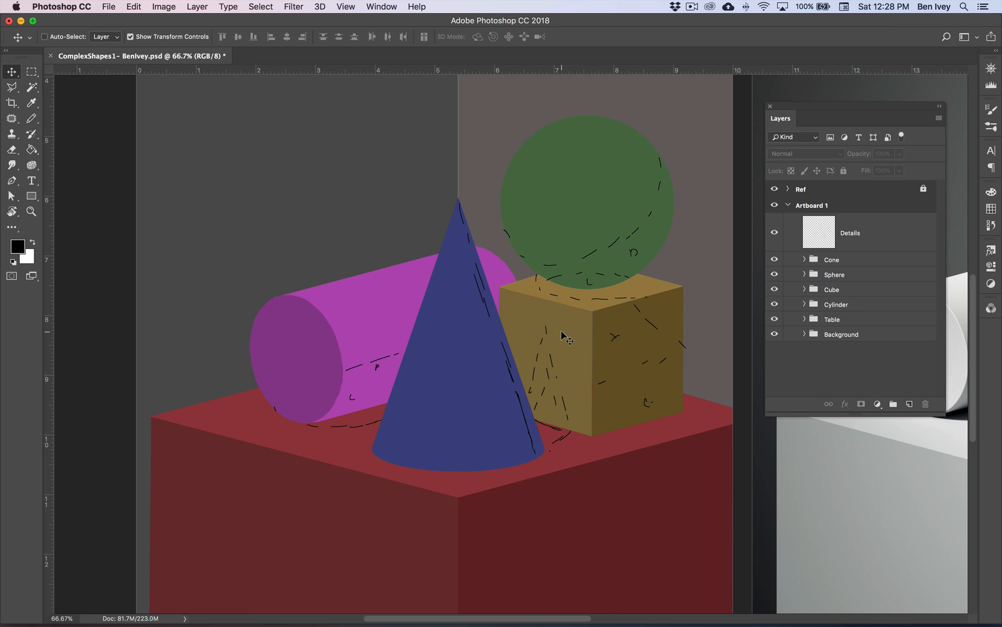
key(super+equal)
key(super+equal)
key(super+minus)
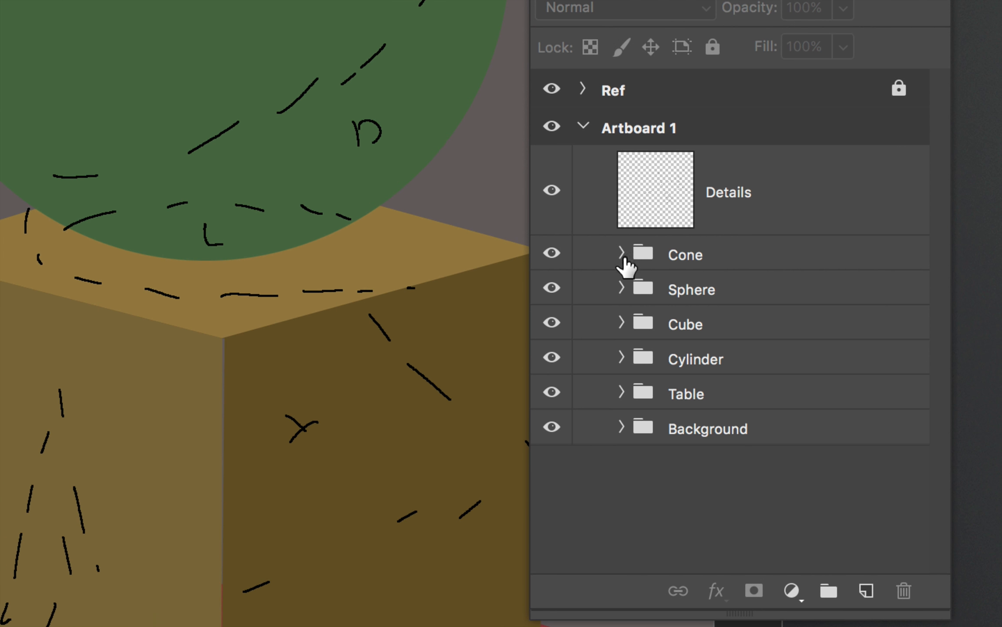
click(622, 257)
click(855, 330)
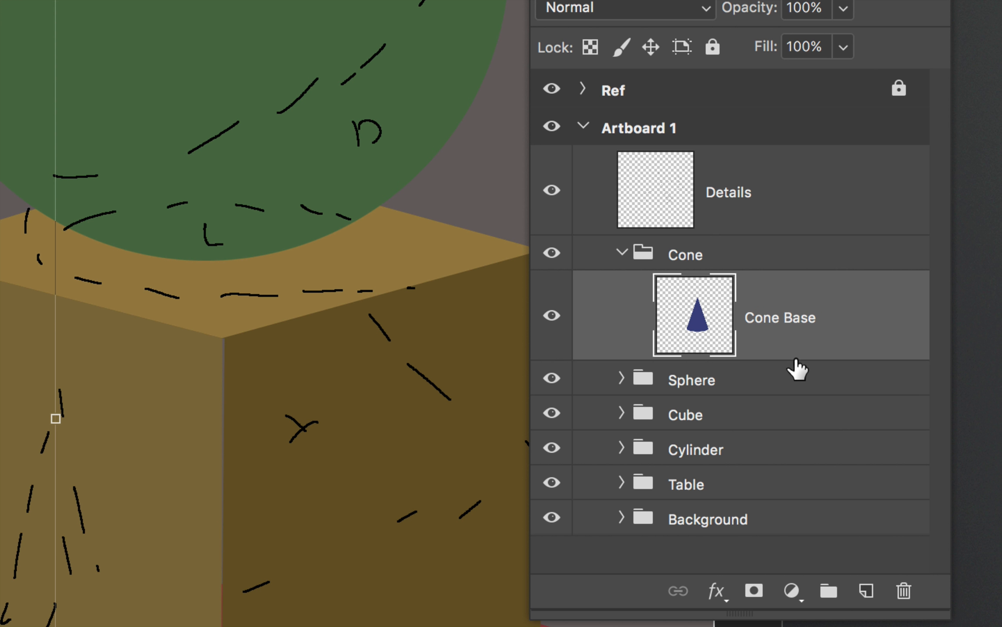
click(866, 591)
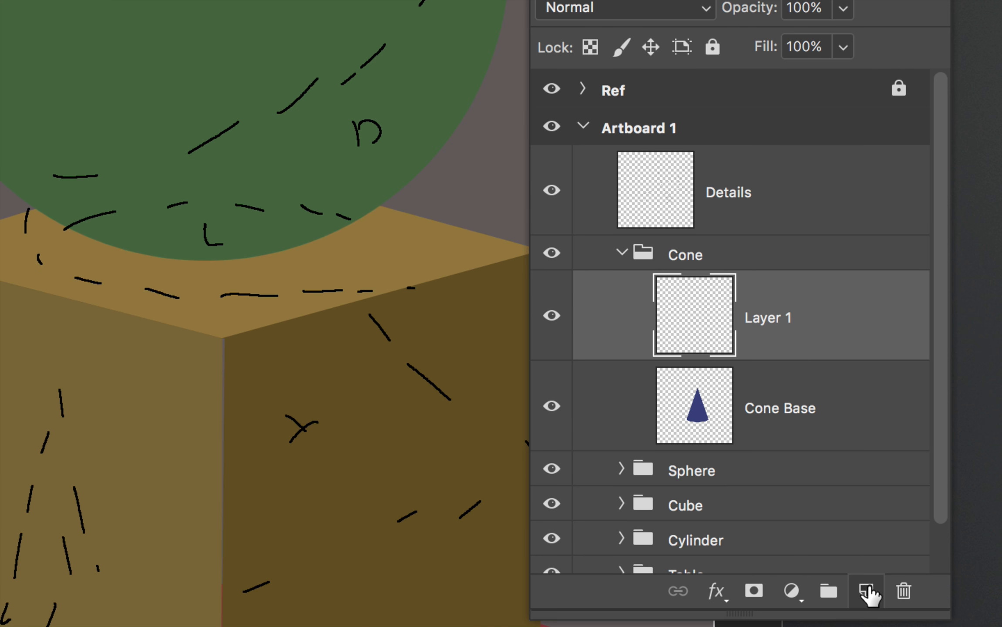
alt+click(768, 358)
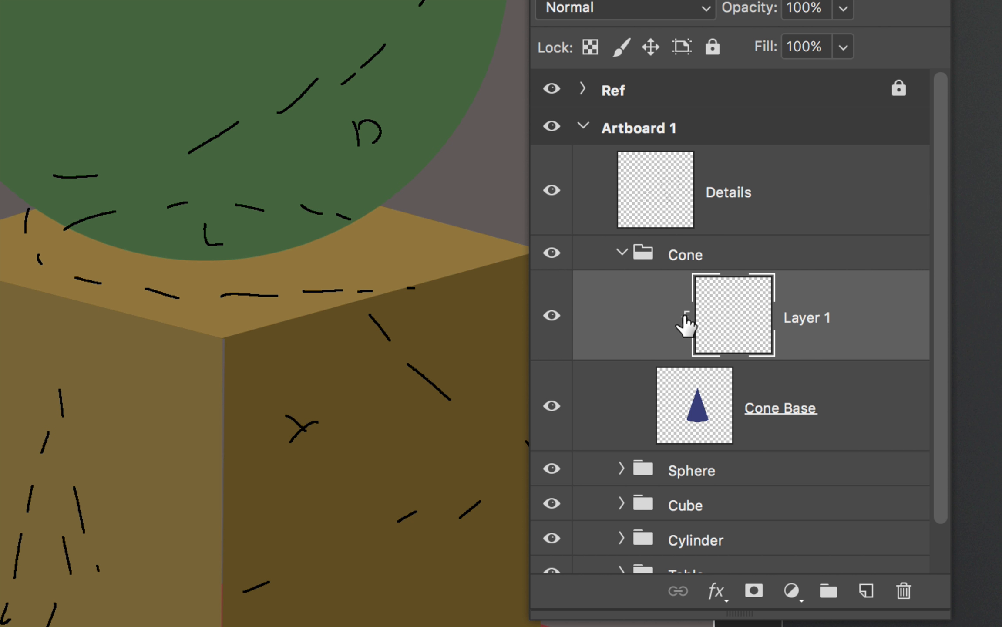
Step: Rename the new clipped layer Cone HS
double_click(812, 322)
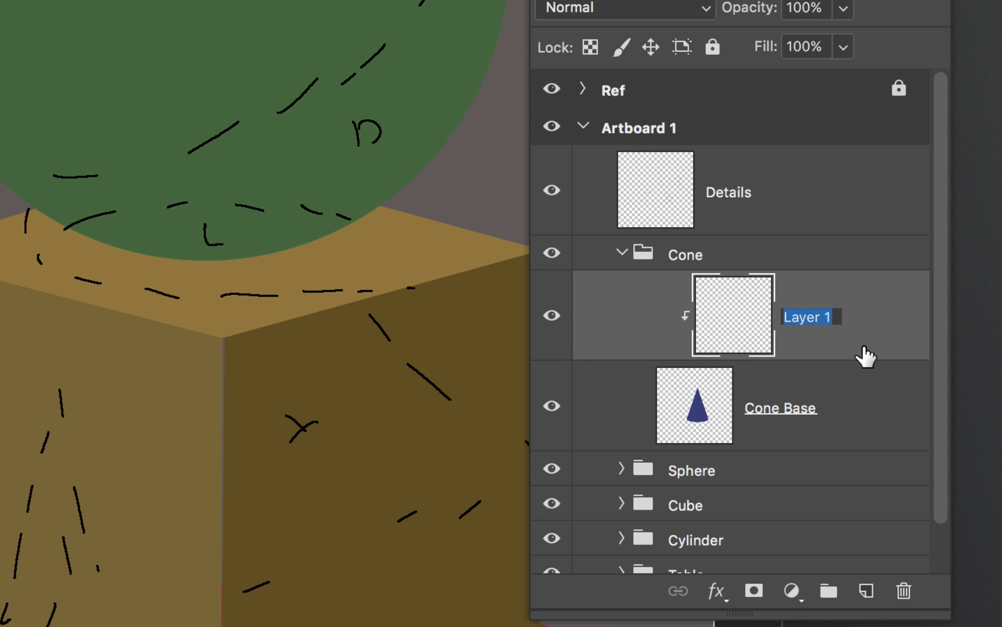
text(Cone HS)
key(Return)
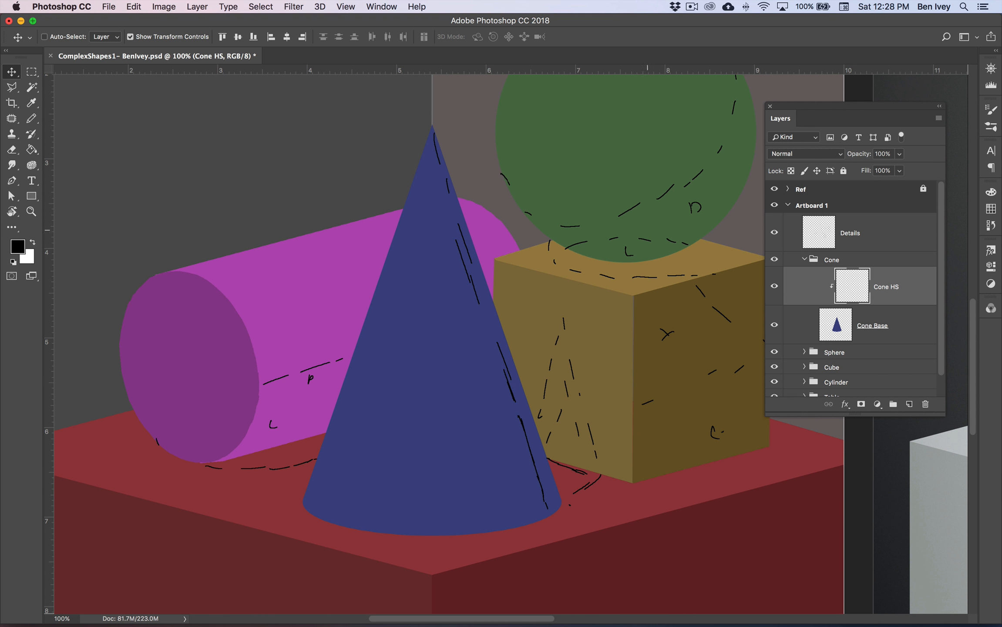
Step: Set the Details layer's opacity to 28% and make Cone HS the active layer
super+click(464, 287)
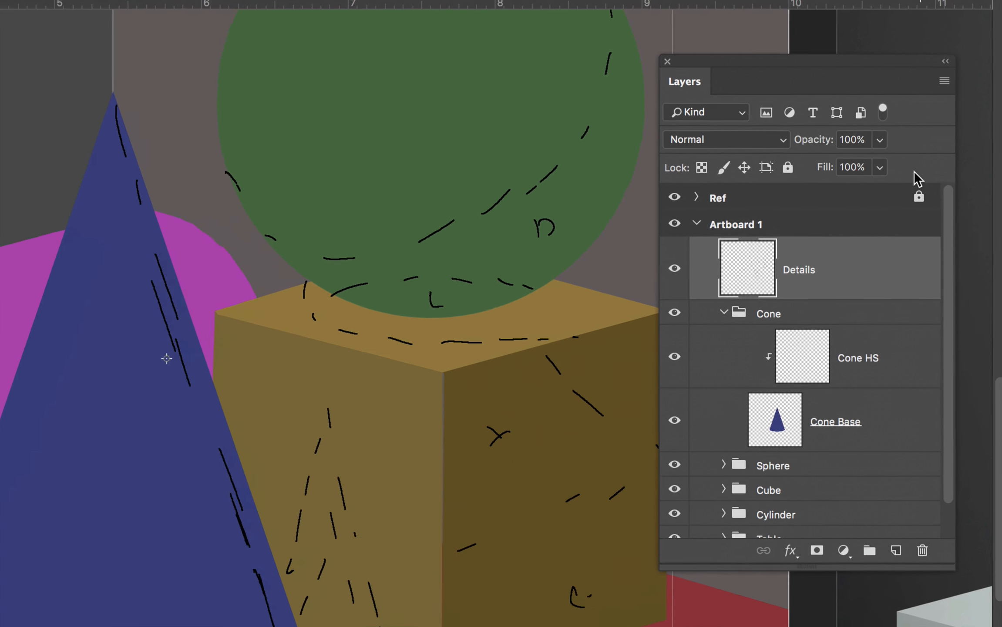
mouse_move(804, 138)
mouse_down()
mouse_move(790, 143)
mouse_move(800, 145)
mouse_up()
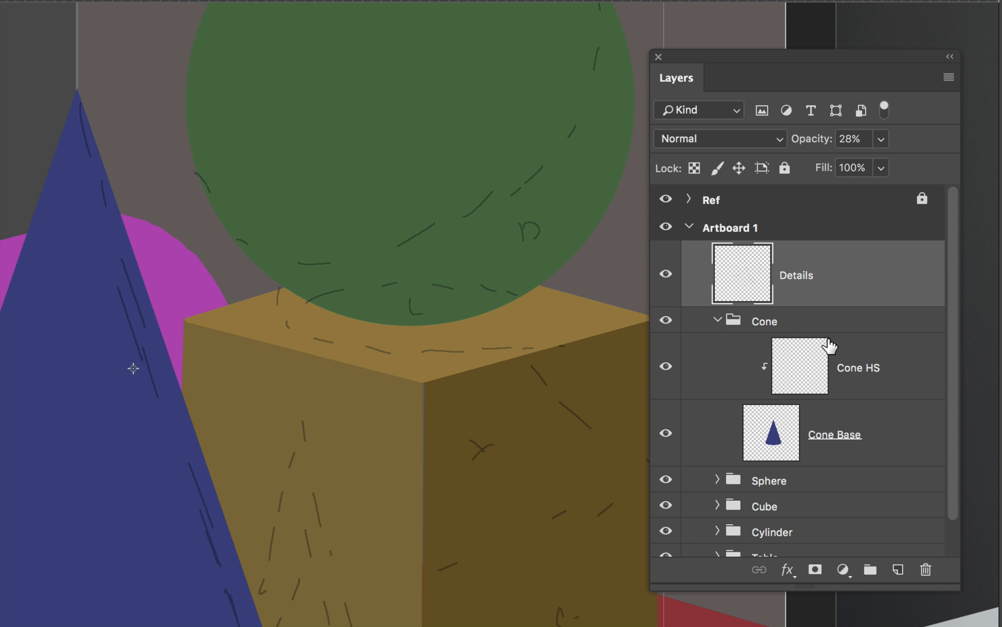
click(846, 374)
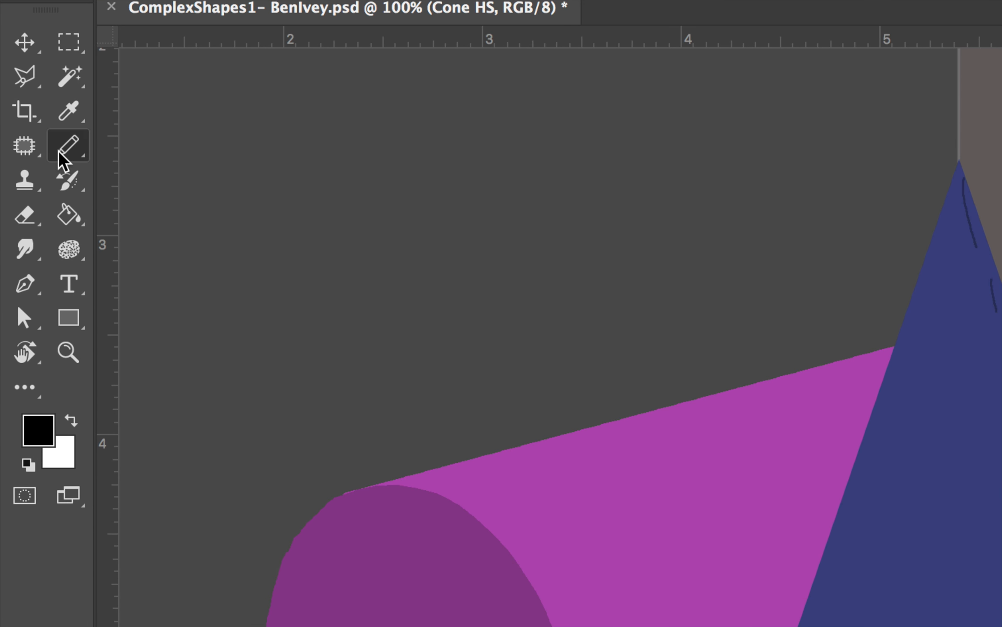
Step: Switch from the Pencil to the Brush tool and check its preset, size and hardness
drag(30, 120, 59, 120)
click(129, 150)
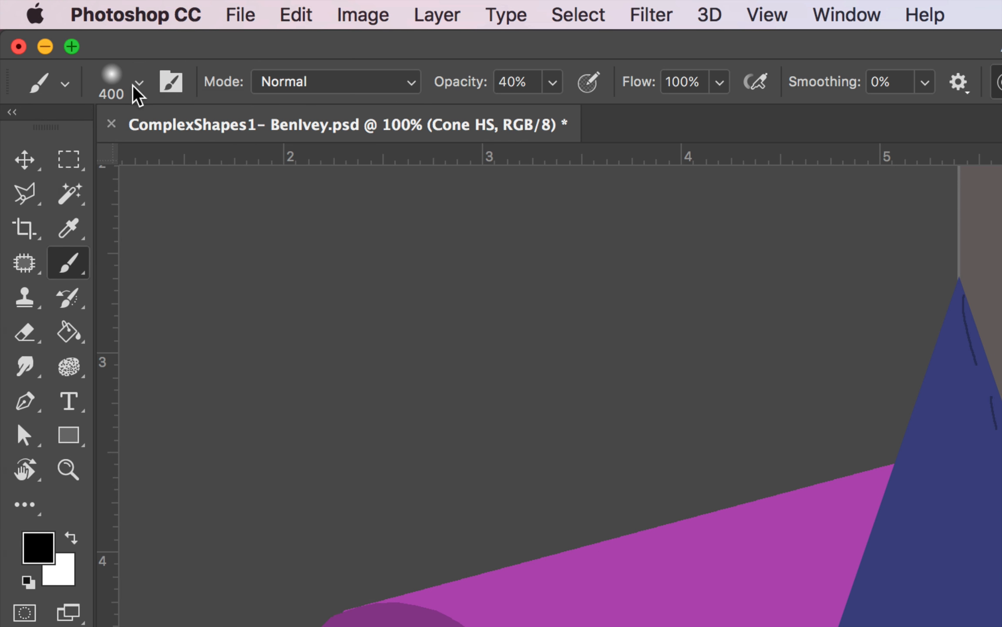
click(138, 85)
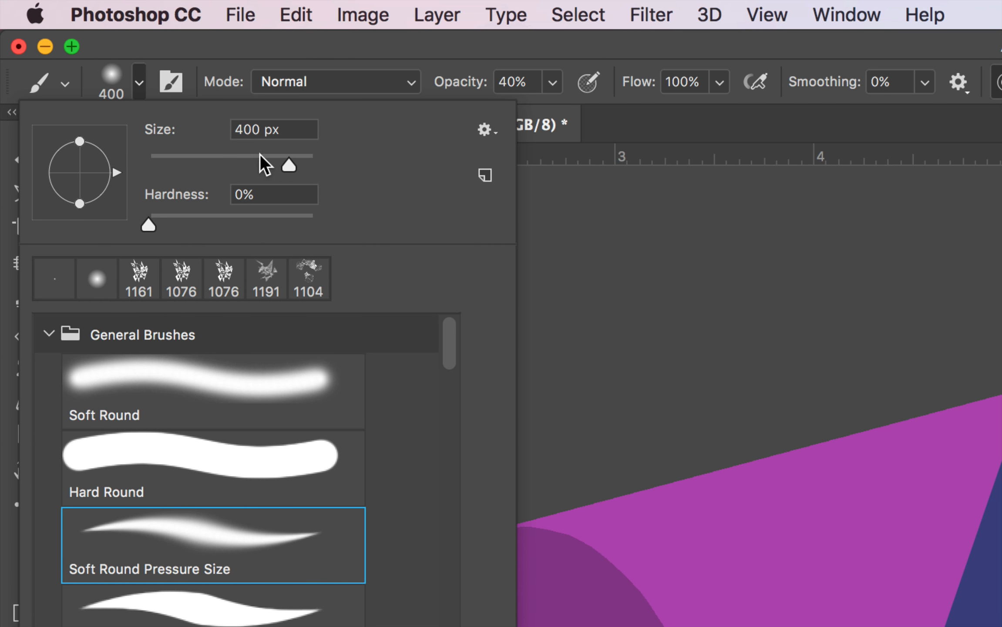
click(323, 46)
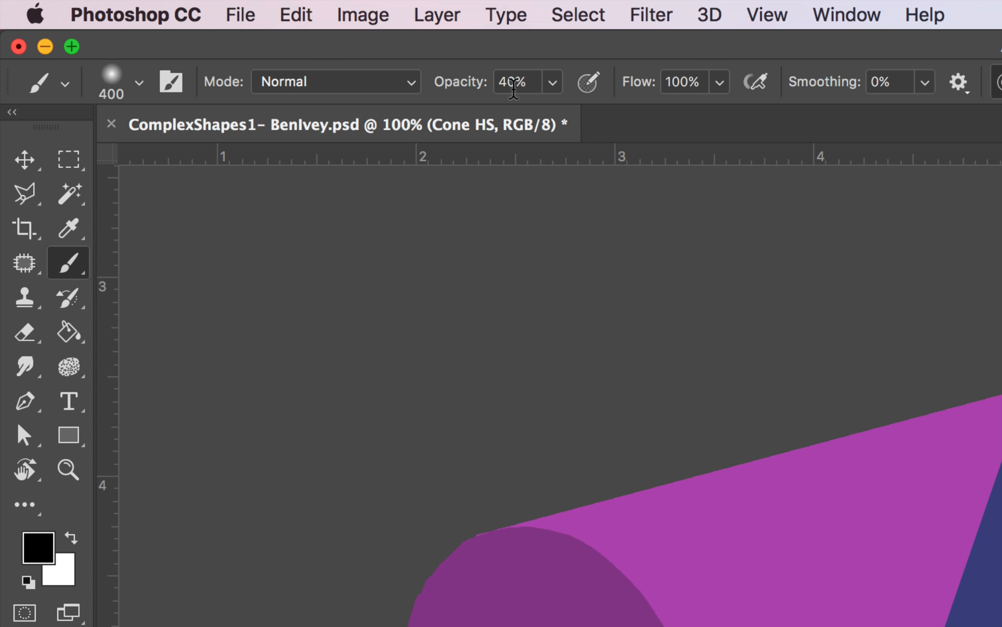
Step: Set the brush opacity to 30% and choose a lighter tint of the cone's sampled blue as the foreground colour
drag(522, 83, 499, 82)
text(30)
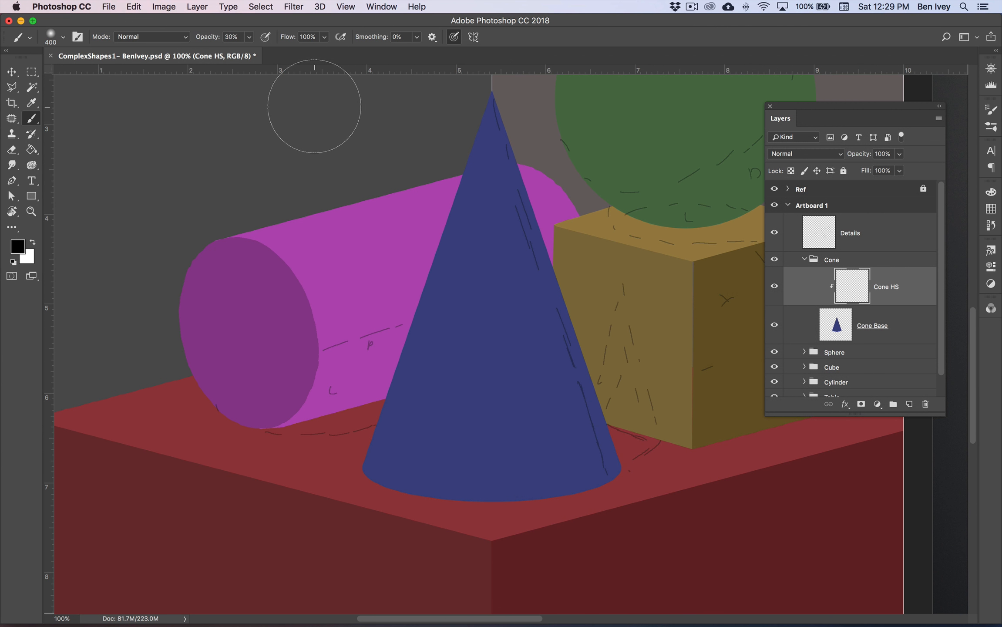
alt+click(483, 243)
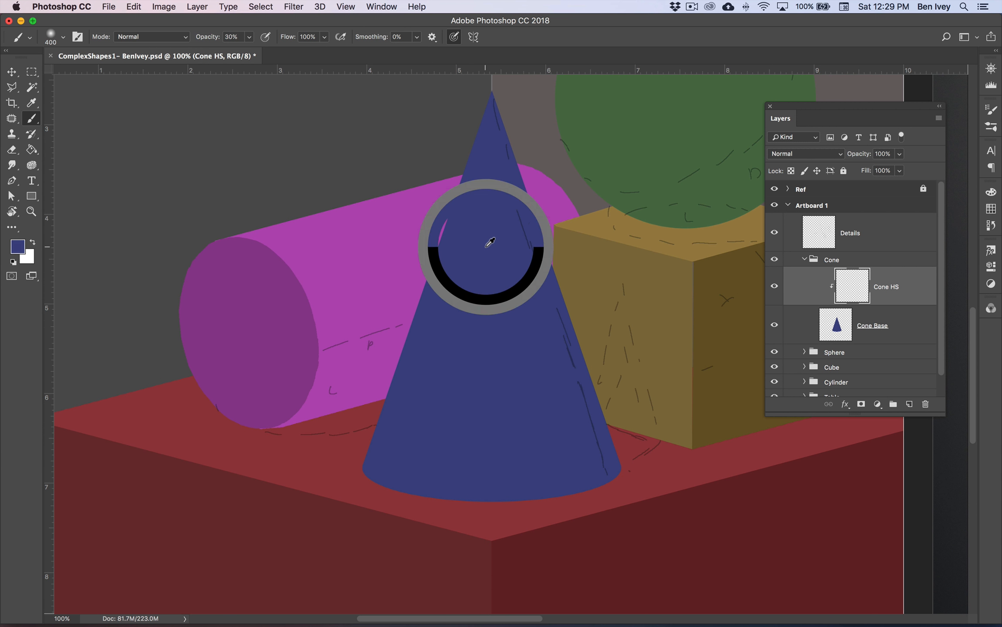
click(19, 249)
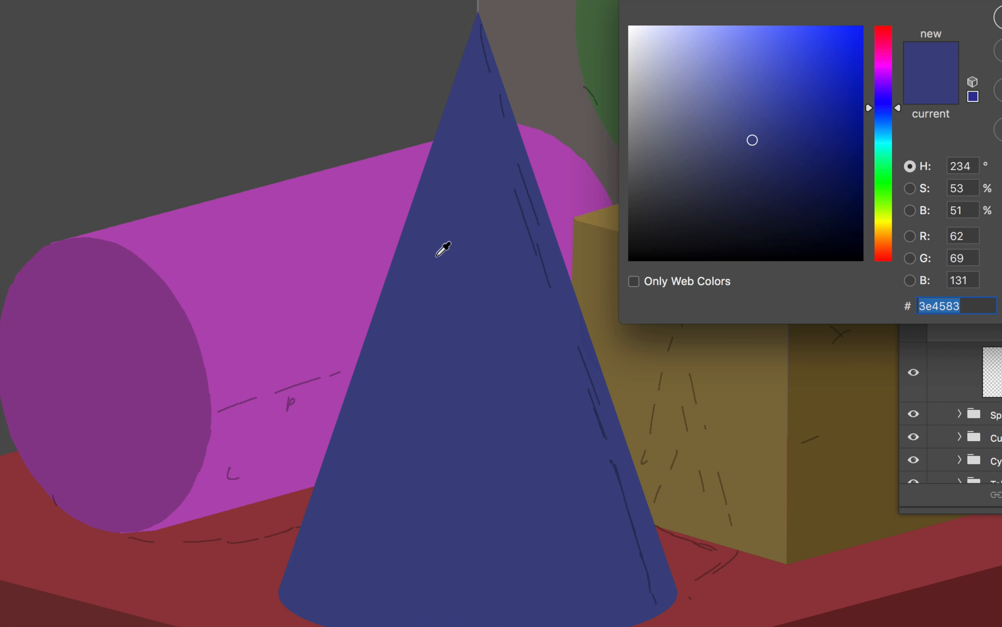
mouse_move(725, 105)
mouse_down()
mouse_move(617, 23)
mouse_move(606, 75)
mouse_move(710, 76)
mouse_move(700, 73)
mouse_up()
key(Return)
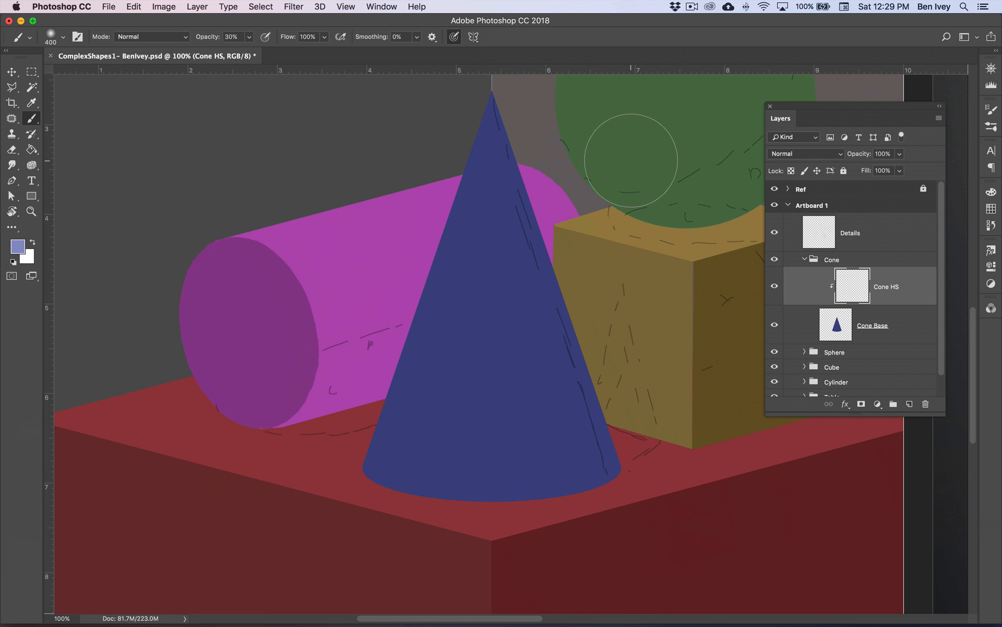
Step: Compare with the reference cone and paint the highlight down the cone's left side on Cone HS, from tip to base
mouse_move(667, 286)
mouse_down()
mouse_move(244, 268)
mouse_move(363, 282)
mouse_move(305, 287)
mouse_up()
drag(351, 318, 335, 376)
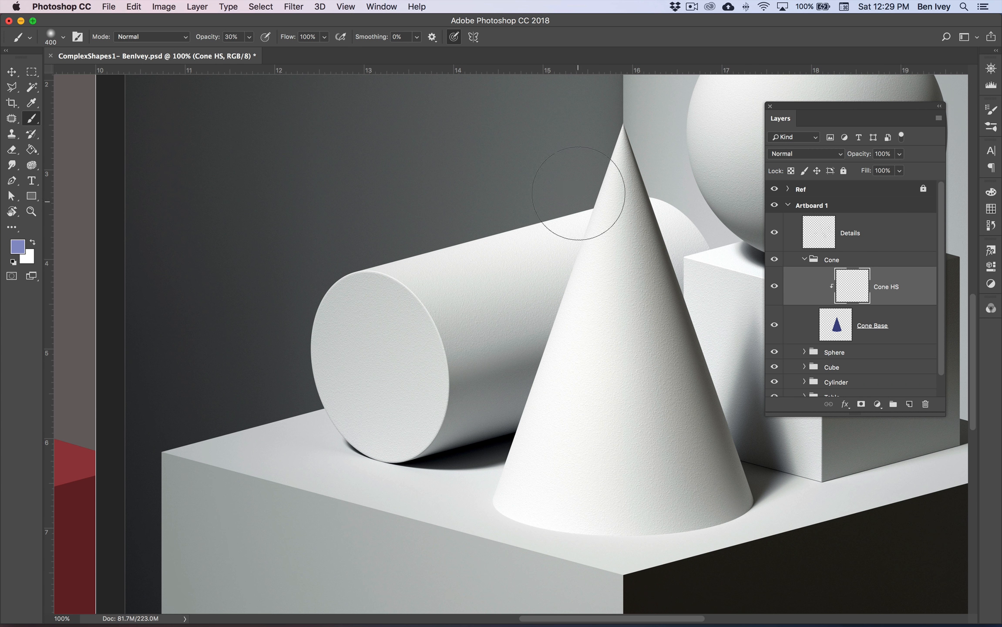
drag(428, 262, 606, 261)
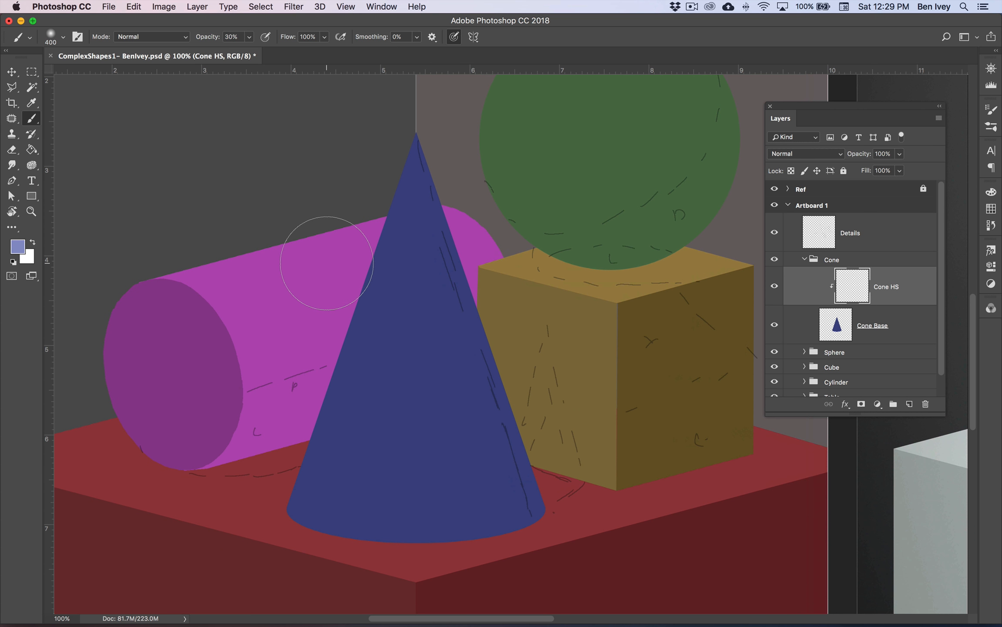
mouse_move(385, 399)
mouse_down()
mouse_move(347, 443)
mouse_move(358, 391)
mouse_up()
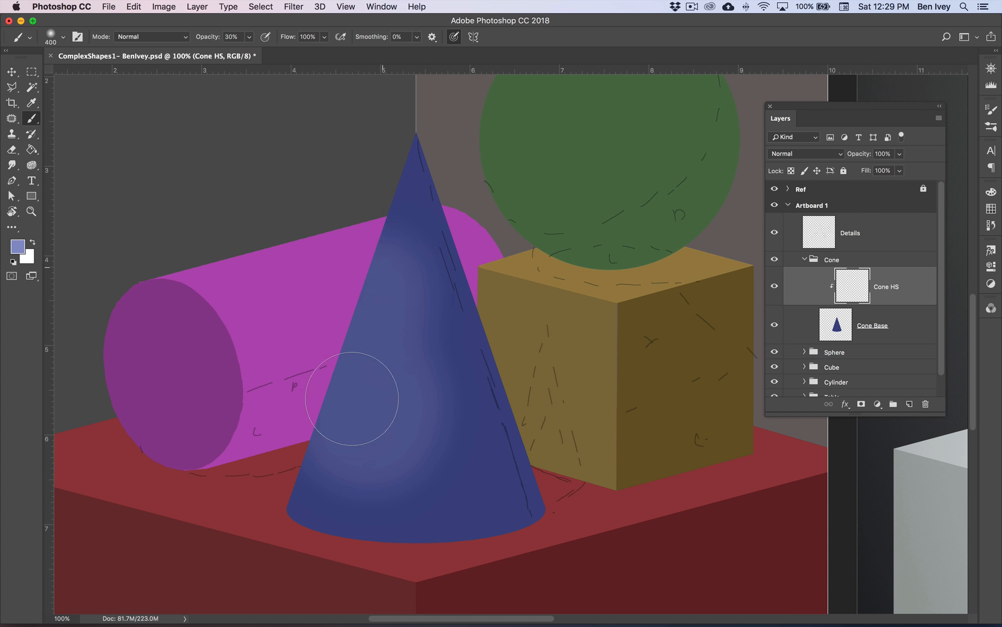
mouse_move(376, 105)
mouse_down()
mouse_move(371, 324)
mouse_move(380, 323)
mouse_up()
mouse_move(381, 143)
mouse_down()
mouse_move(344, 507)
mouse_move(325, 429)
mouse_move(294, 507)
mouse_up()
drag(316, 397, 292, 500)
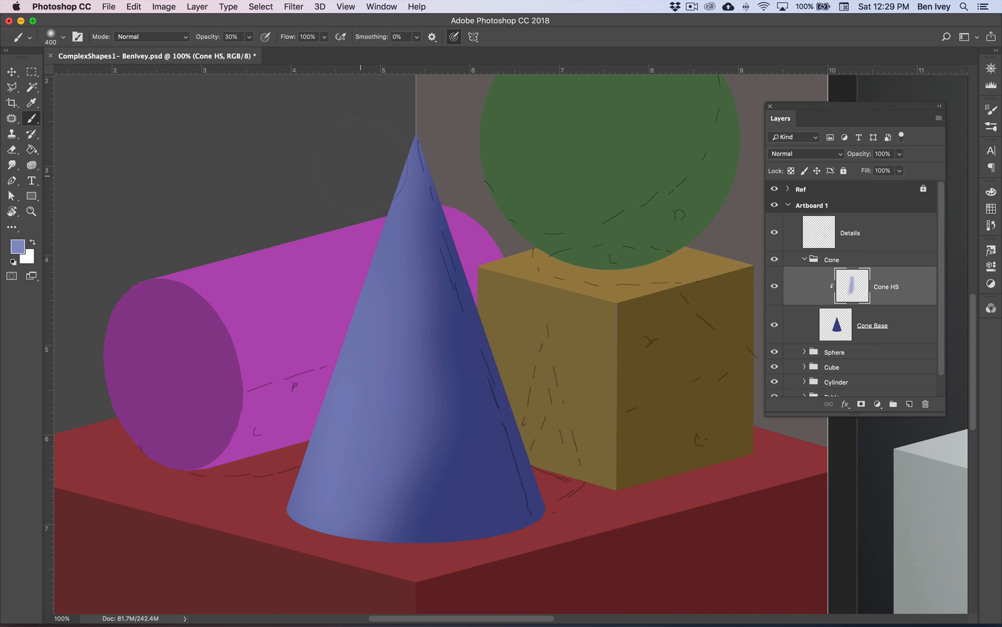
drag(371, 282, 399, 529)
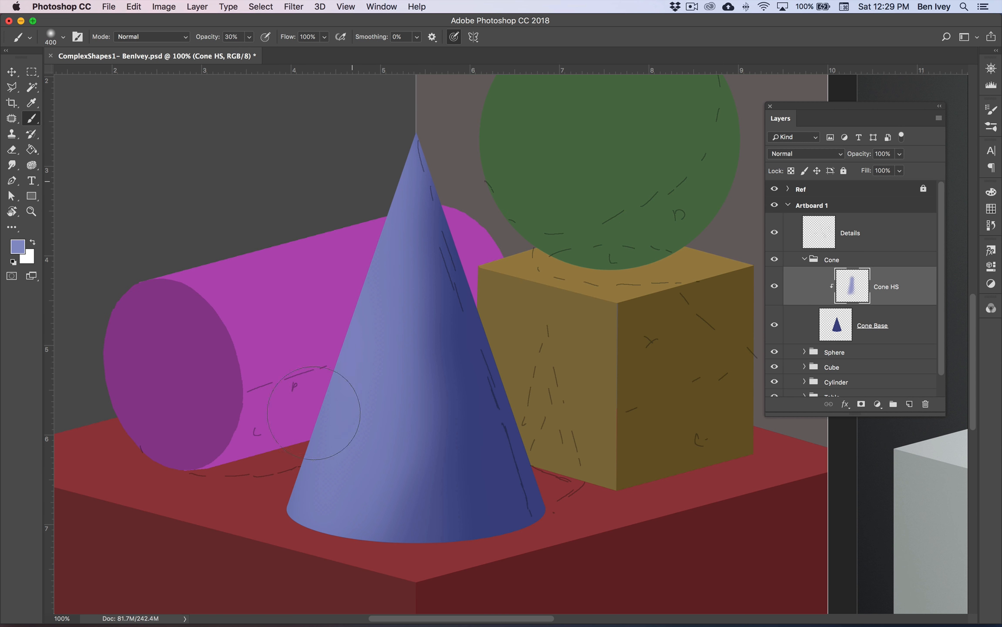
Step: Sample the cone's darker blue and blend it down the right of the highlight with a 300 px brush
key(bracketleft)
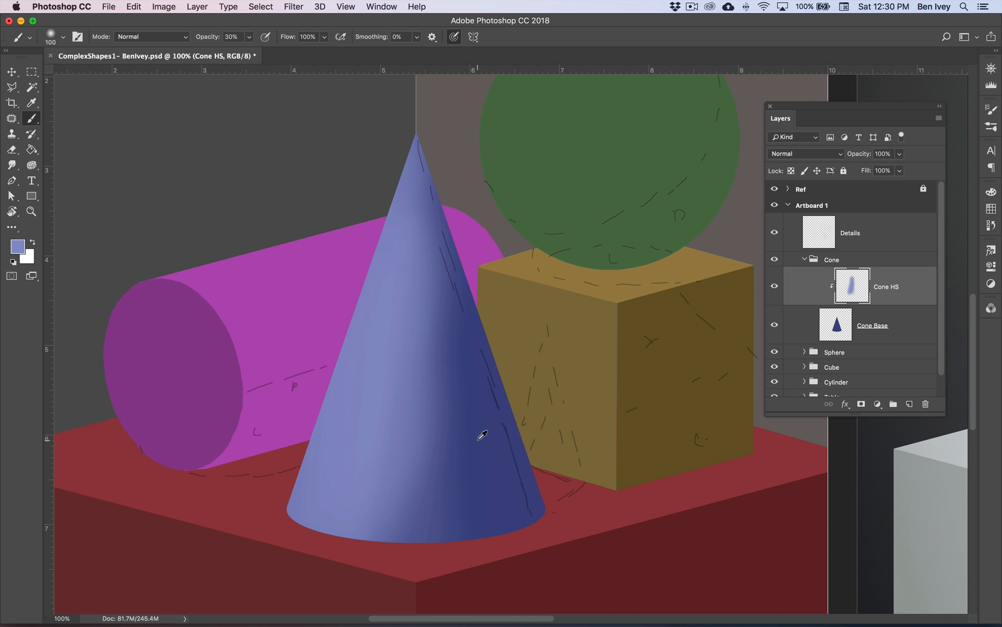
alt+click(470, 428)
drag(435, 270, 454, 194)
key(bracketright)
key(bracketright)
key(bracketright)
key(bracketright)
key(bracketright)
key(bracketright)
mouse_move(472, 474)
mouse_down()
mouse_move(461, 343)
mouse_move(445, 294)
mouse_move(471, 525)
mouse_move(463, 252)
mouse_up()
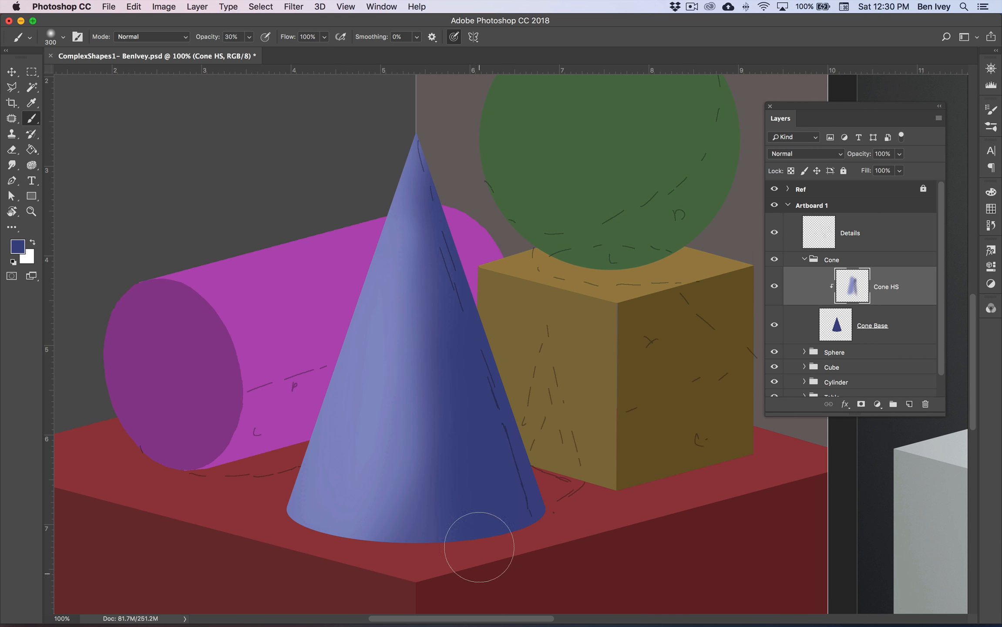
drag(439, 342, 435, 326)
Step: Choose the darker blue 292e5a and shade the cone's right side from tip to base
click(10, 246)
click(671, 199)
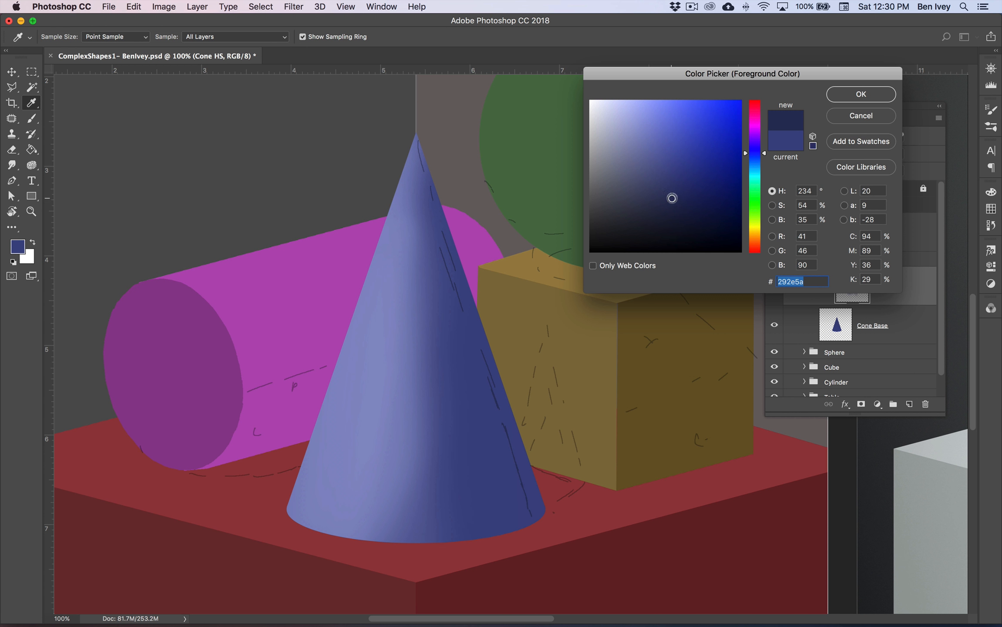
click(855, 95)
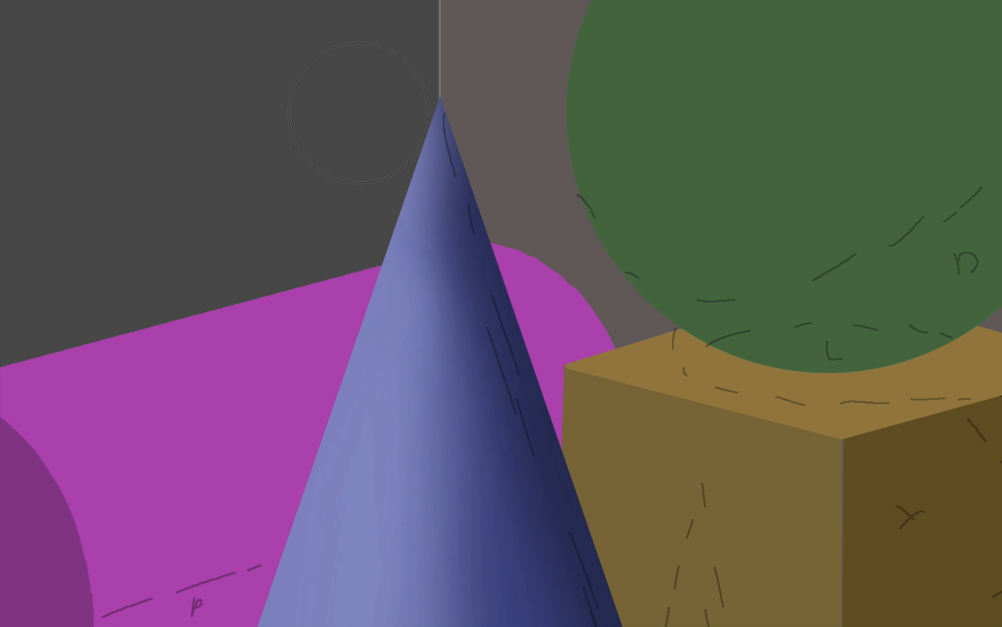
ctrl+click(481, 258)
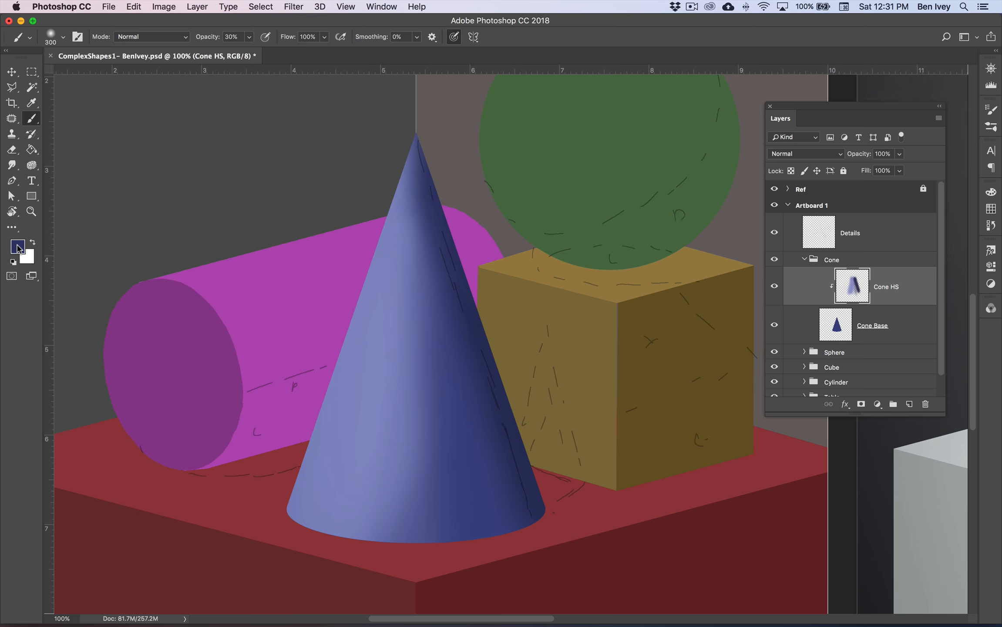
Step: Choose the deep navy 20244c and darken the shadow along the cone's right edge
click(17, 247)
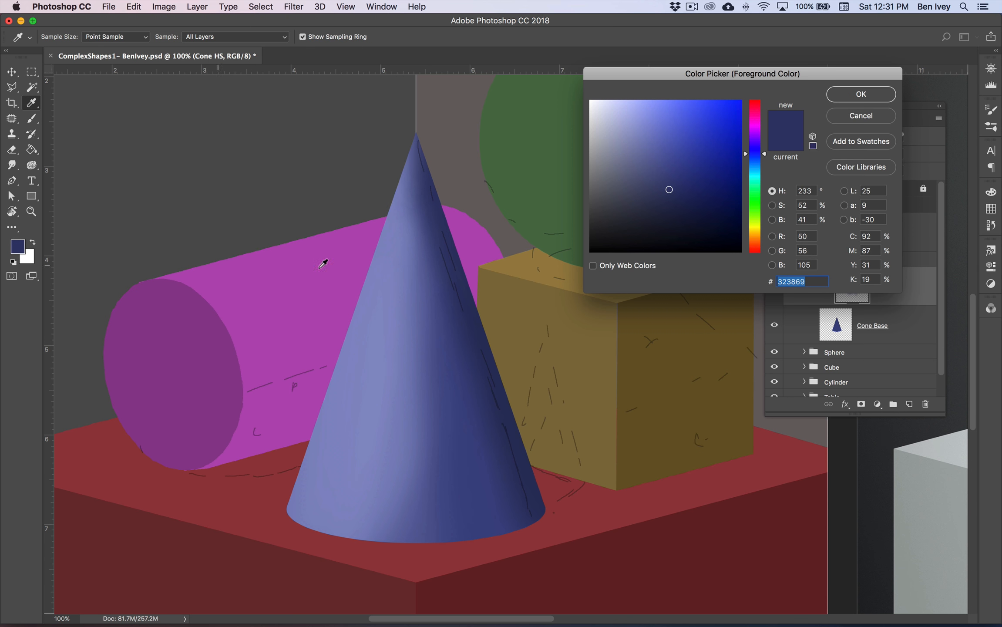
click(678, 207)
click(857, 95)
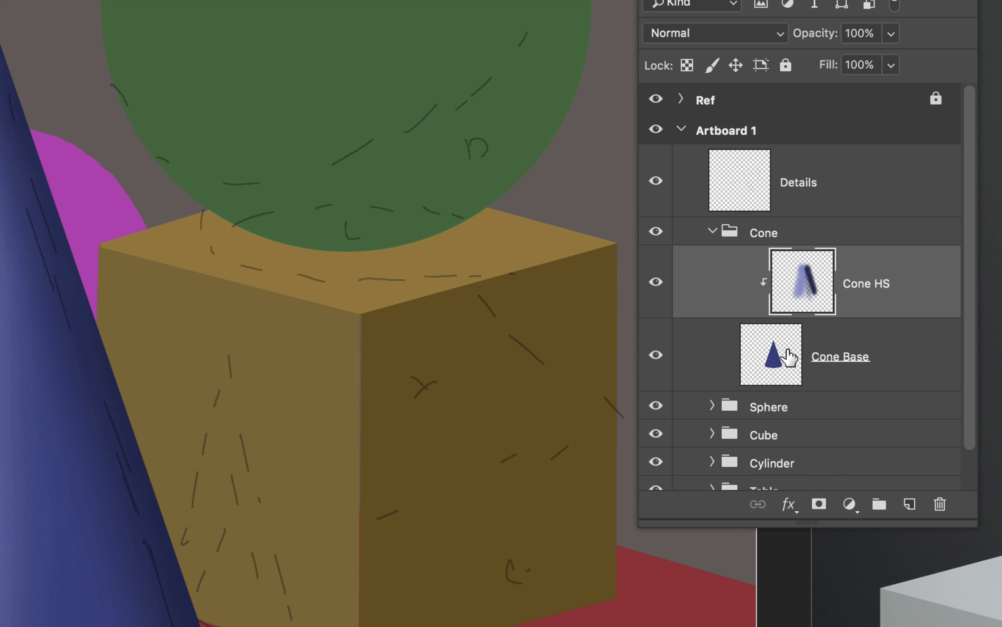
Step: Collapse the Cone group, expand the Sphere group, and add a new layer clipped to Sphere Base
click(710, 233)
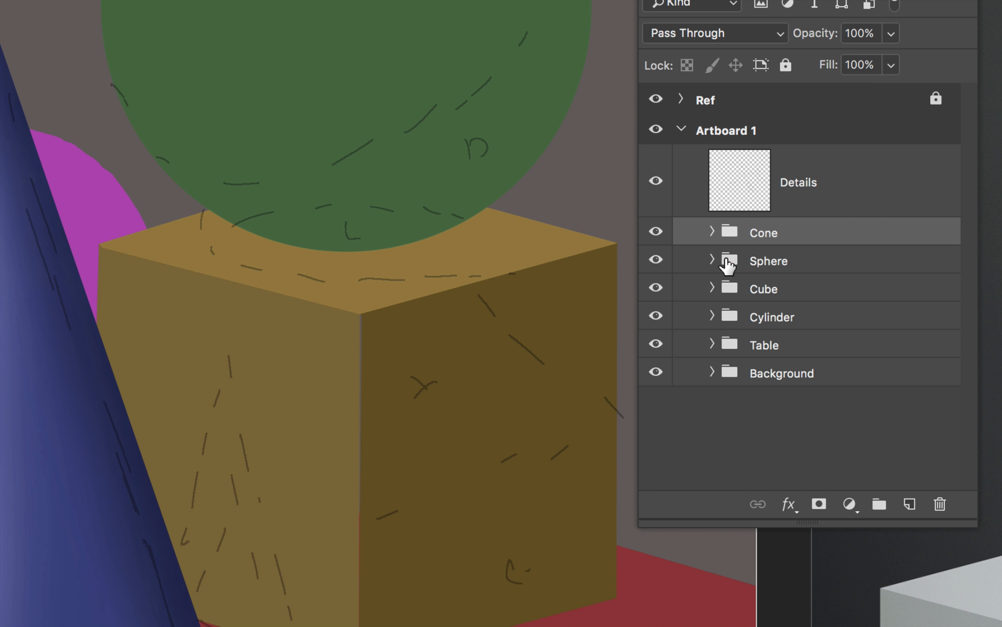
click(713, 260)
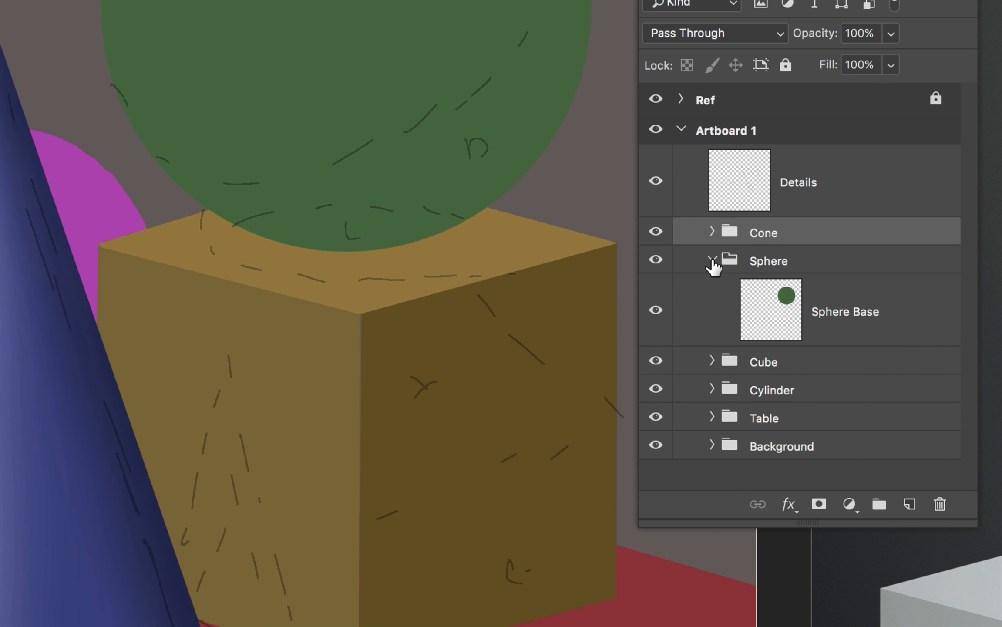
click(770, 314)
click(907, 505)
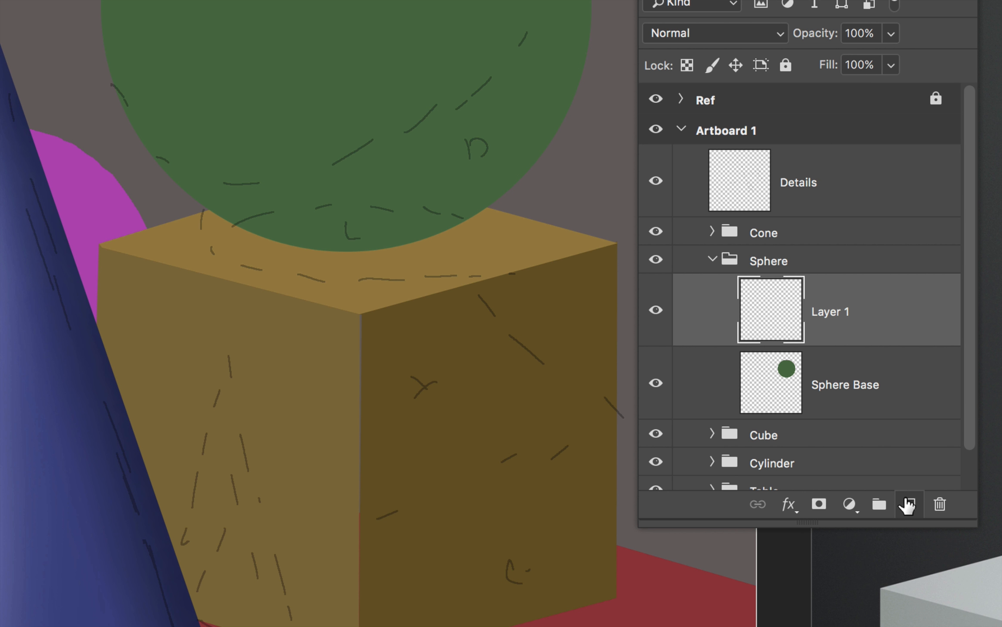
alt+click(863, 343)
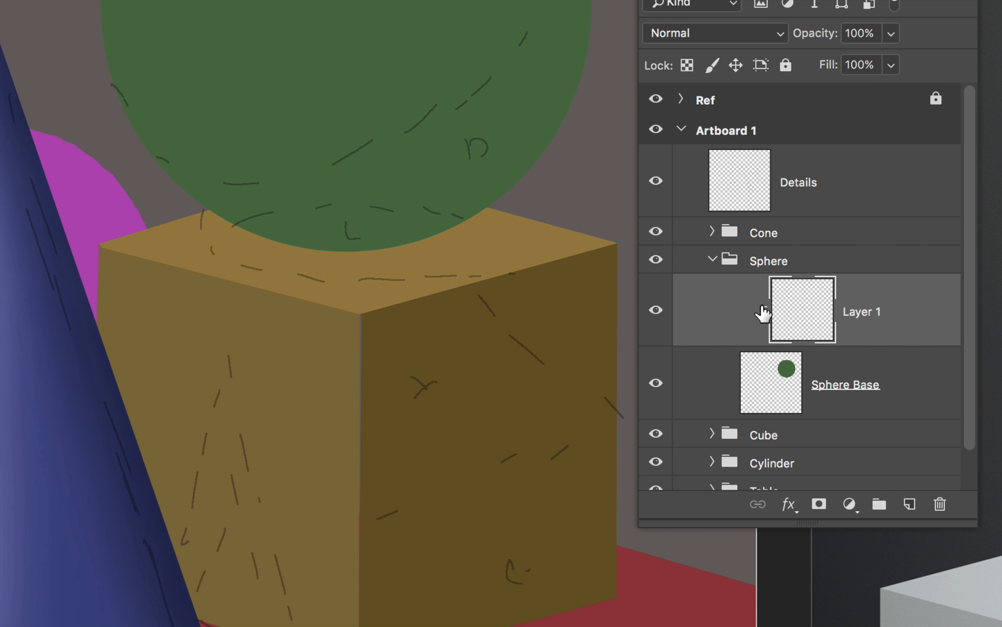
Step: Rename the new clipped layer Sphere HS
double_click(867, 311)
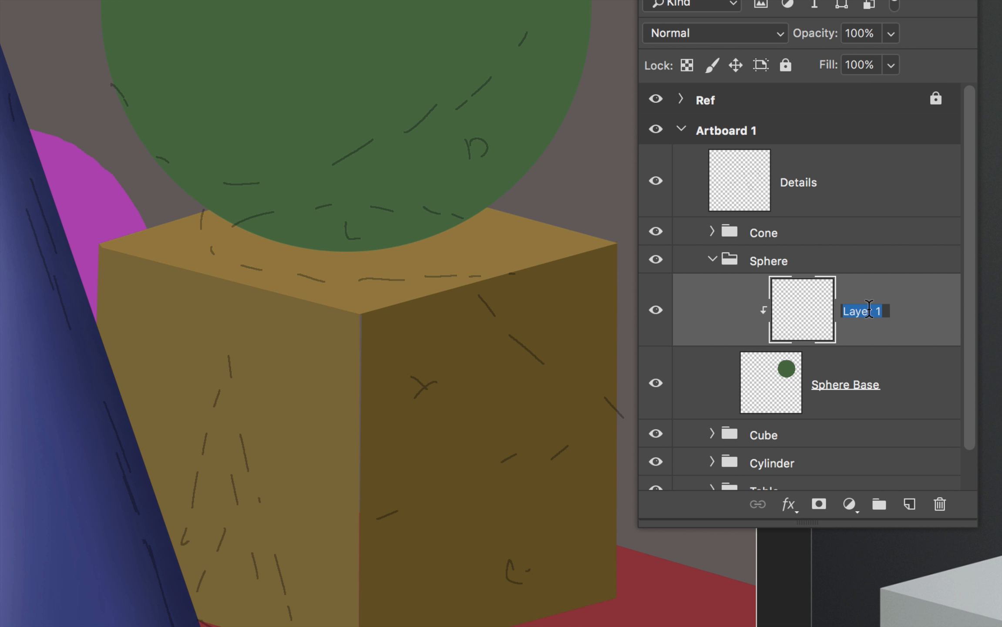
text(Sphere HS)
key(Return)
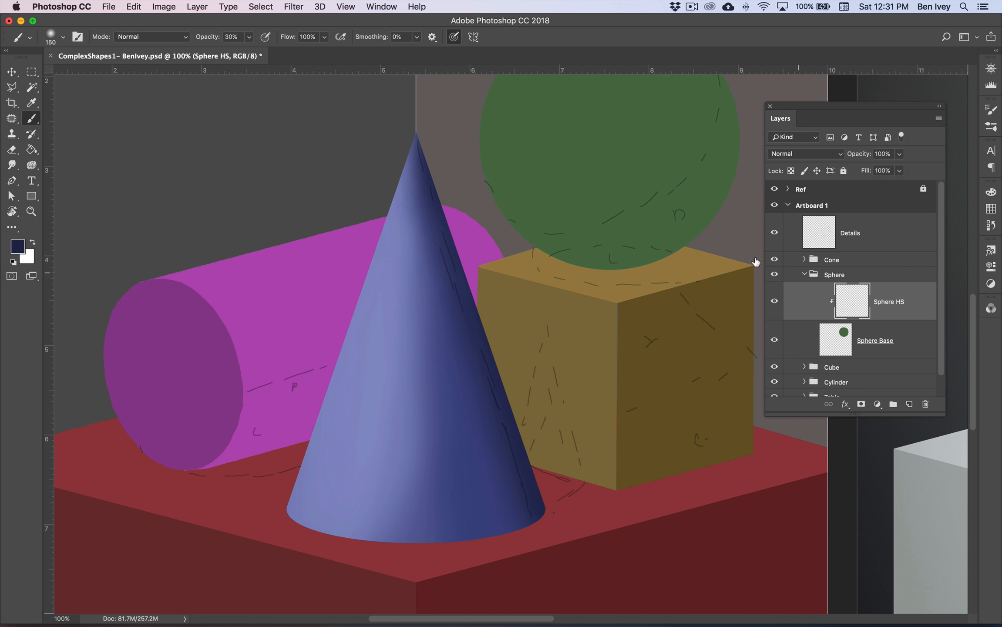
Step: Check the reference sphere's shading, enlarge the brush to 400 px, and choose a darker shade of the sphere's green
mouse_move(655, 189)
mouse_down()
mouse_move(542, 329)
mouse_move(486, 349)
mouse_move(512, 279)
mouse_move(355, 319)
mouse_move(297, 358)
mouse_move(510, 253)
mouse_move(385, 309)
mouse_up()
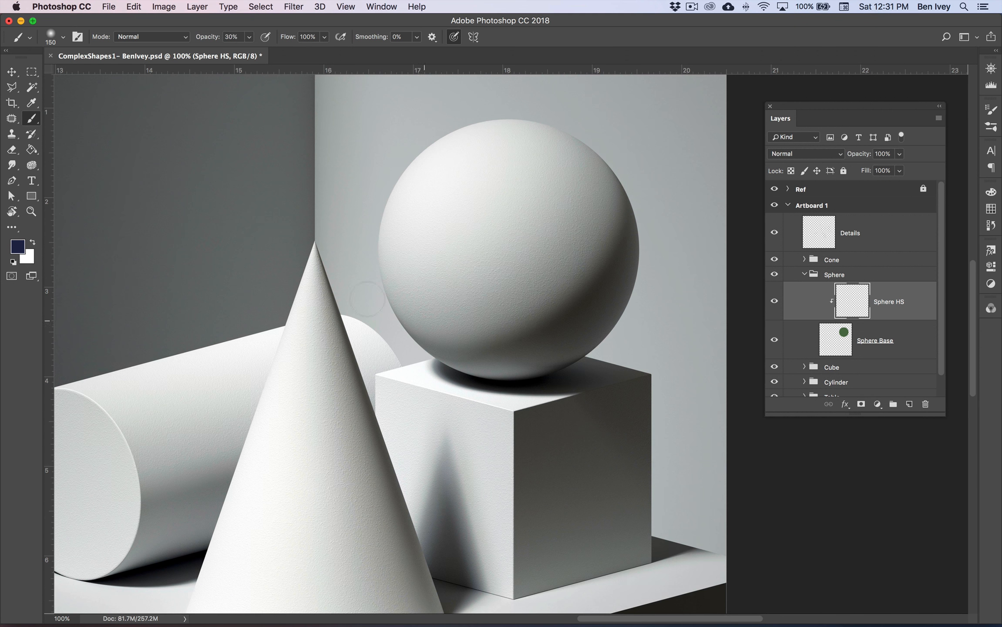
drag(405, 266, 949, 343)
drag(432, 253, 740, 205)
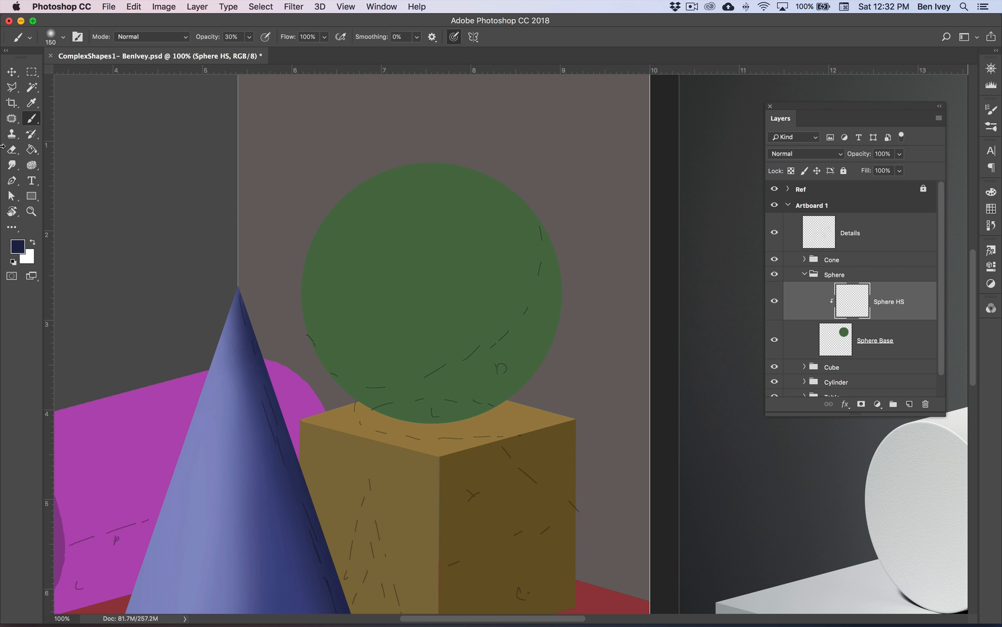
key(bracketright)
key(bracketright)
key(bracketright)
key(bracketright)
key(bracketright)
click(17, 248)
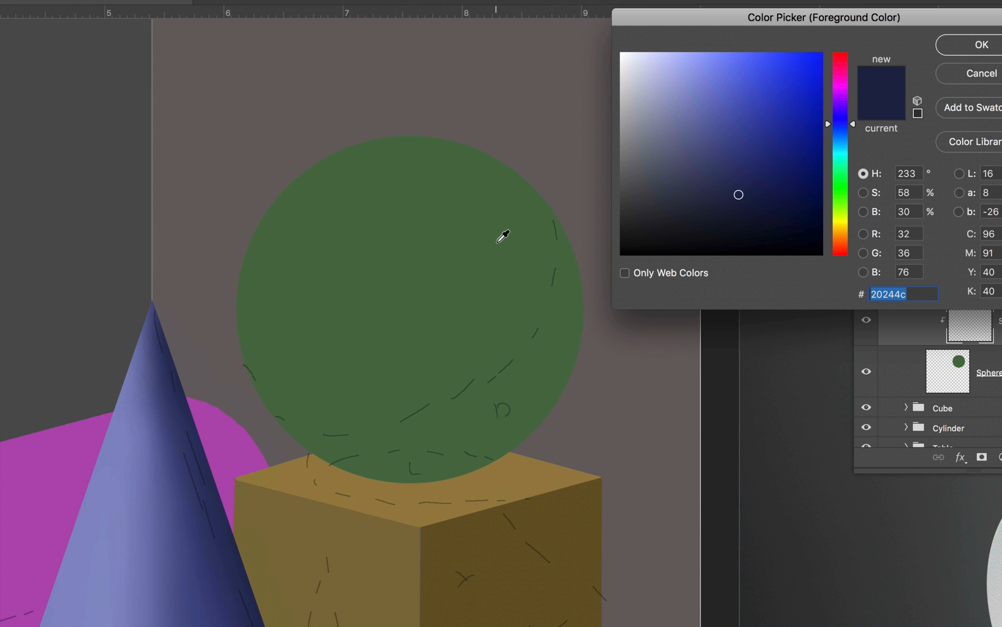
click(442, 227)
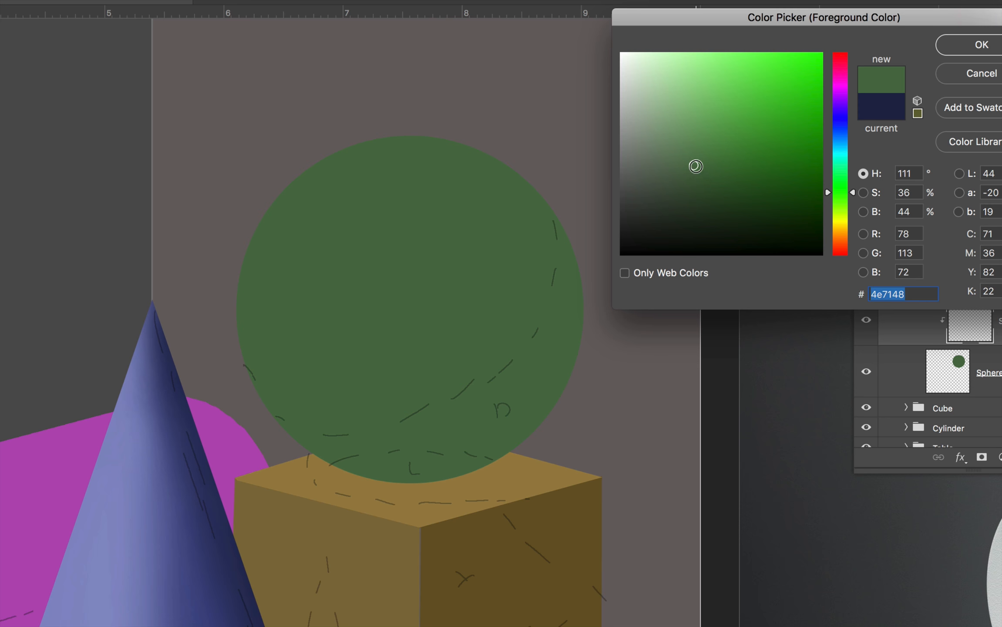
drag(696, 166, 733, 199)
click(963, 43)
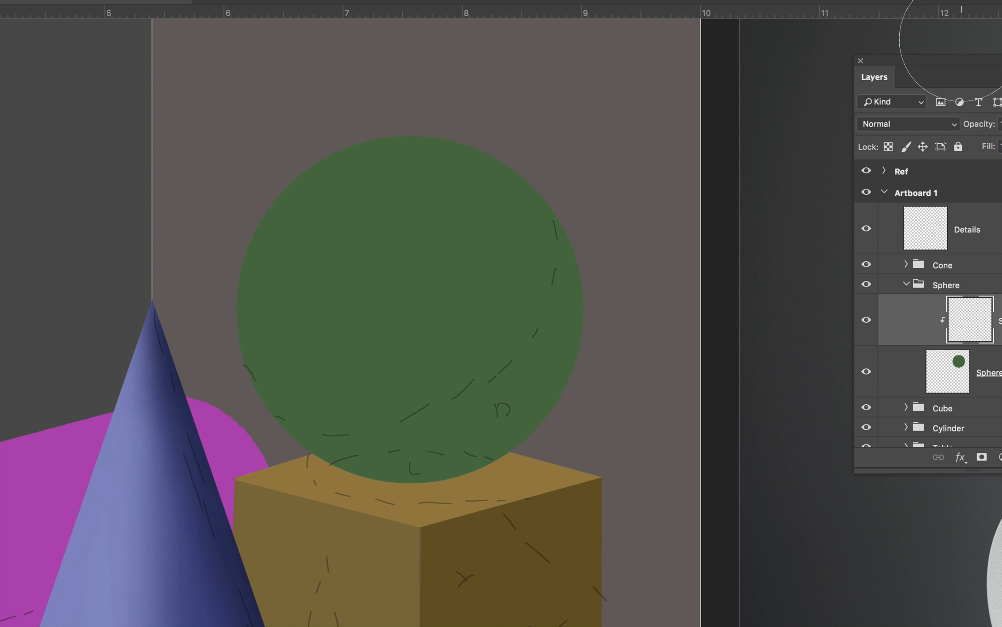
Step: Paint the curved shadow along the sphere's right side and underside on Sphere HS
mouse_move(548, 235)
mouse_down()
mouse_move(590, 246)
mouse_move(538, 379)
mouse_move(397, 450)
mouse_move(308, 439)
mouse_move(244, 389)
mouse_up()
mouse_move(587, 242)
mouse_down()
mouse_move(582, 215)
mouse_move(608, 189)
mouse_move(609, 282)
mouse_up()
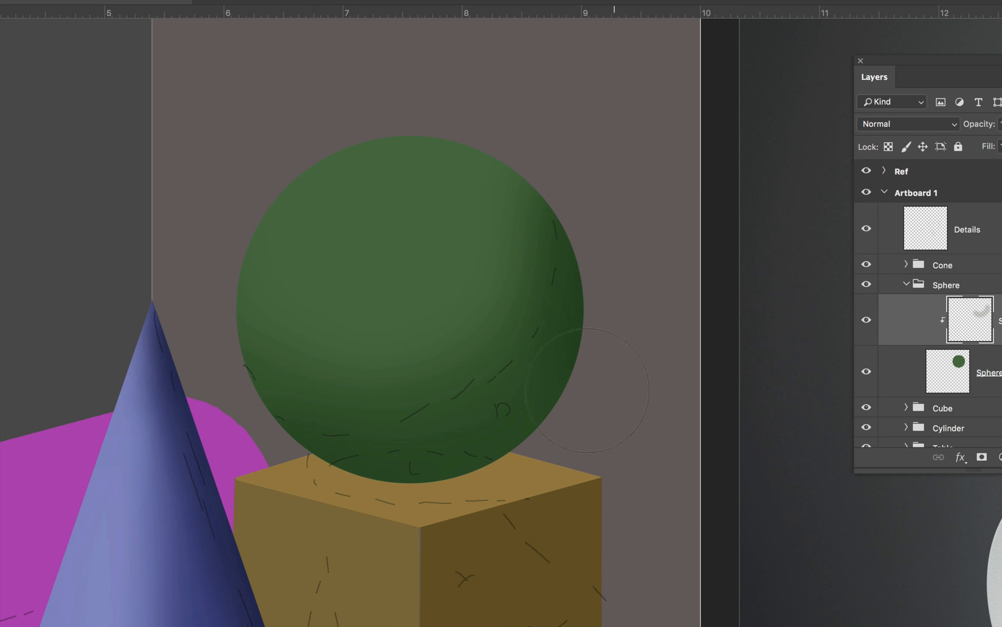
drag(587, 390, 522, 474)
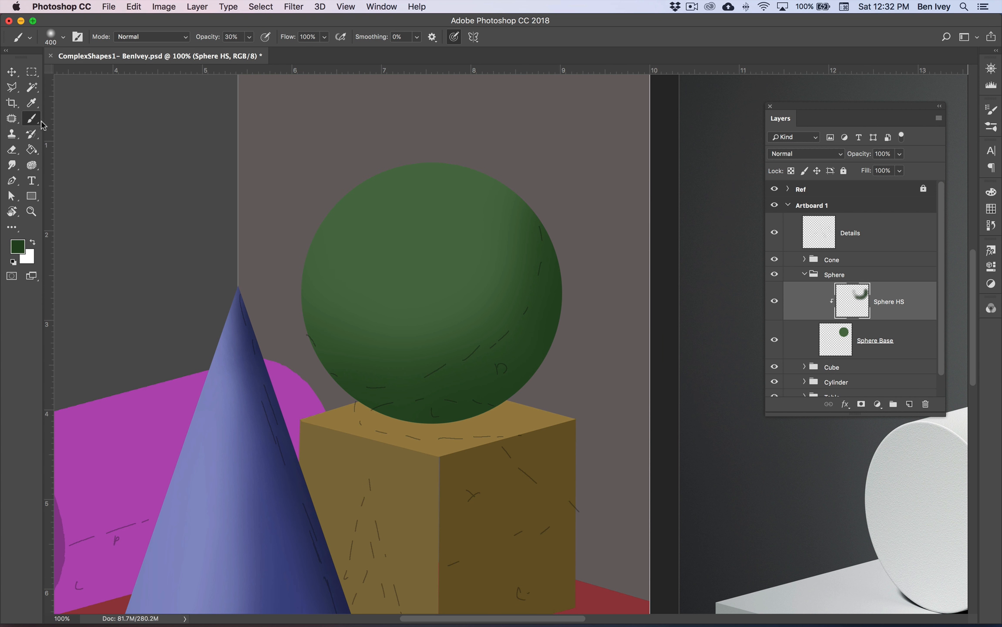
Step: Choose the very dark green 12280e and deepen the shadow around the sphere's lower right edge
scroll(112, 135, right, 2)
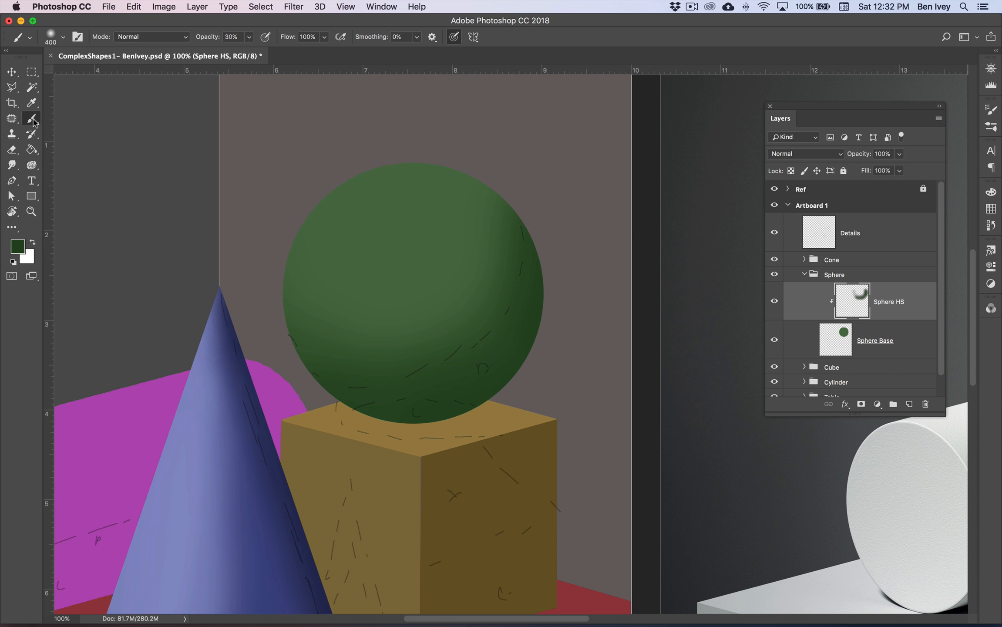
click(15, 251)
click(687, 228)
key(Return)
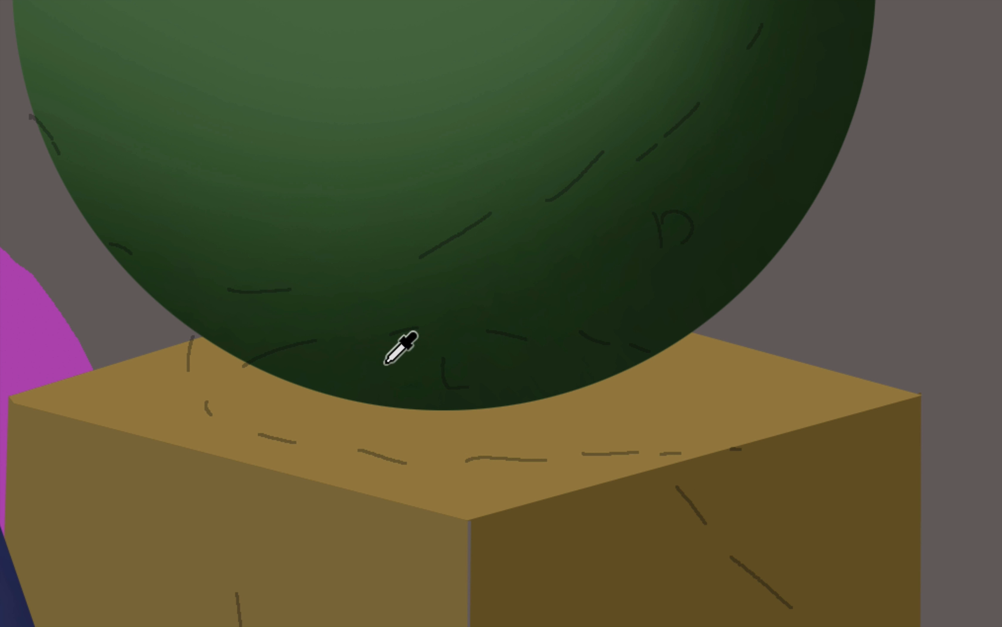
scroll(394, 369, down, 2)
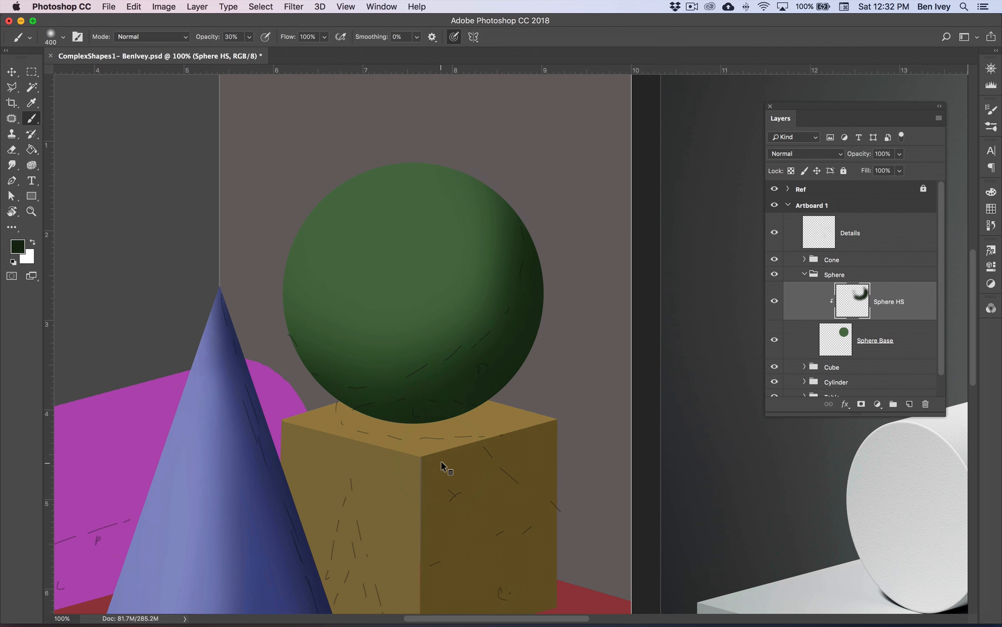
Step: Choose the dark olive 314119 and brush reflected light onto the sphere's underside above the cube with a 150 px brush
click(18, 247)
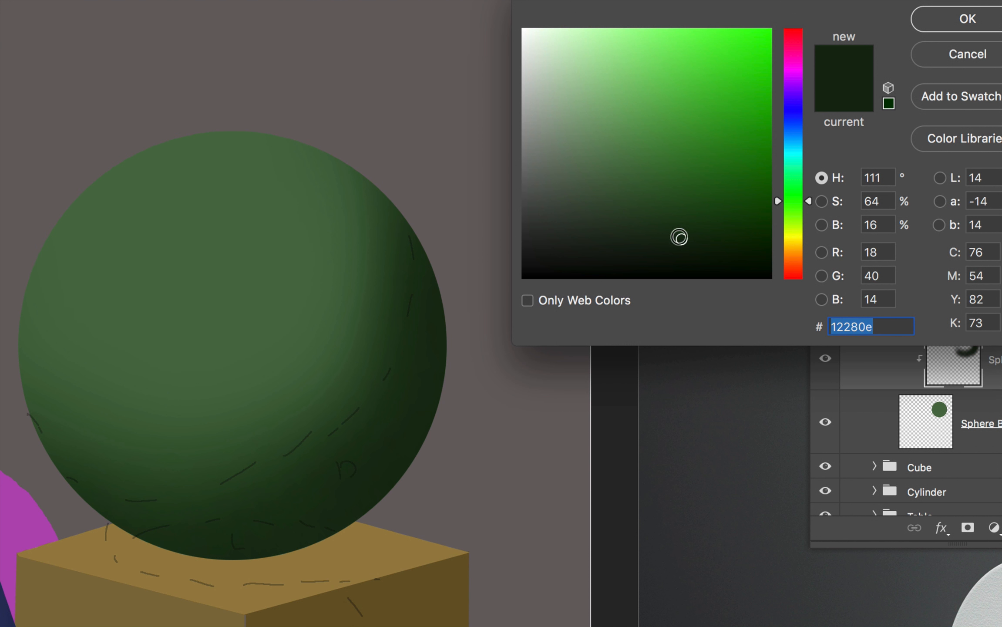
drag(679, 237, 675, 214)
drag(810, 202, 810, 227)
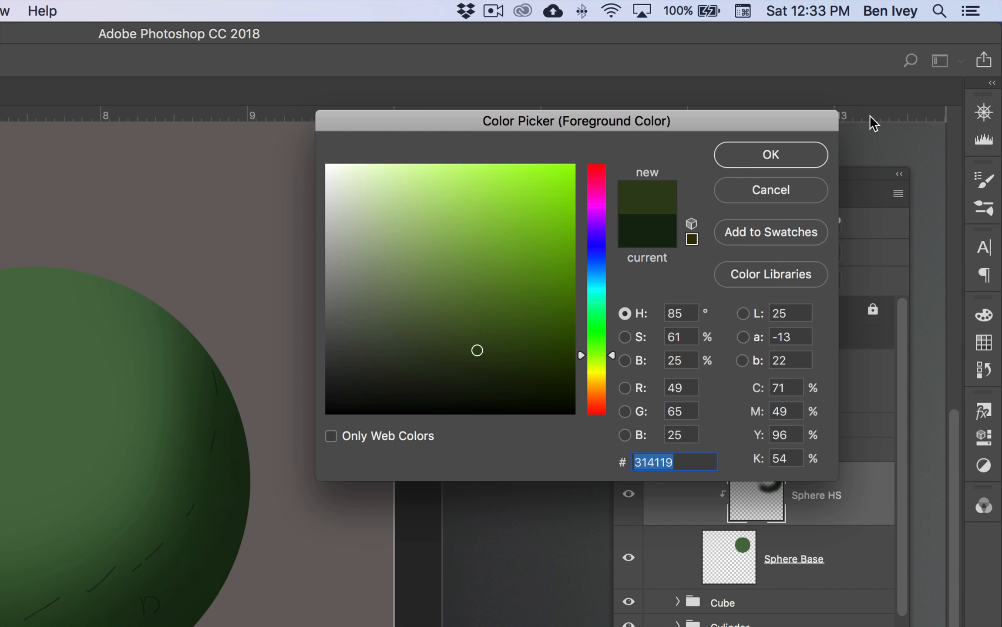
click(807, 154)
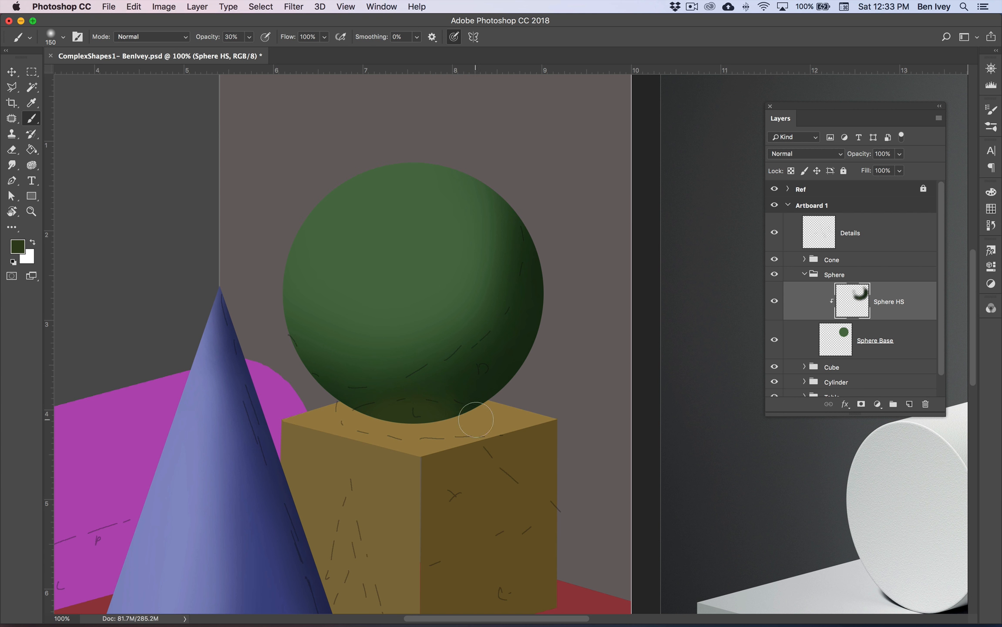
Step: Choose a slightly brighter olive green for the sphere's reflected light and check the shading with the Details layer hidden and shown
click(17, 246)
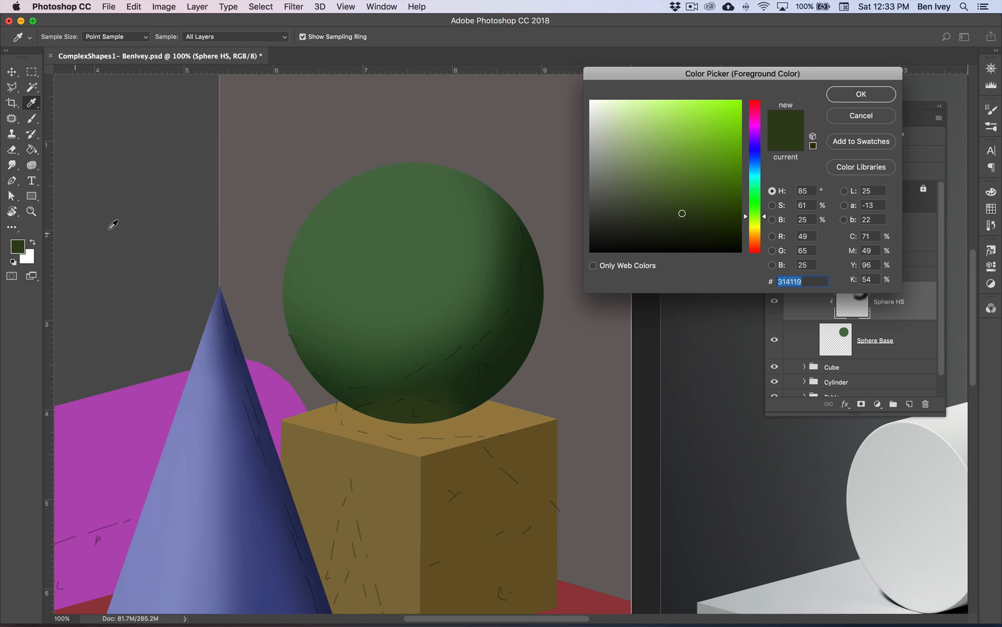
click(848, 101)
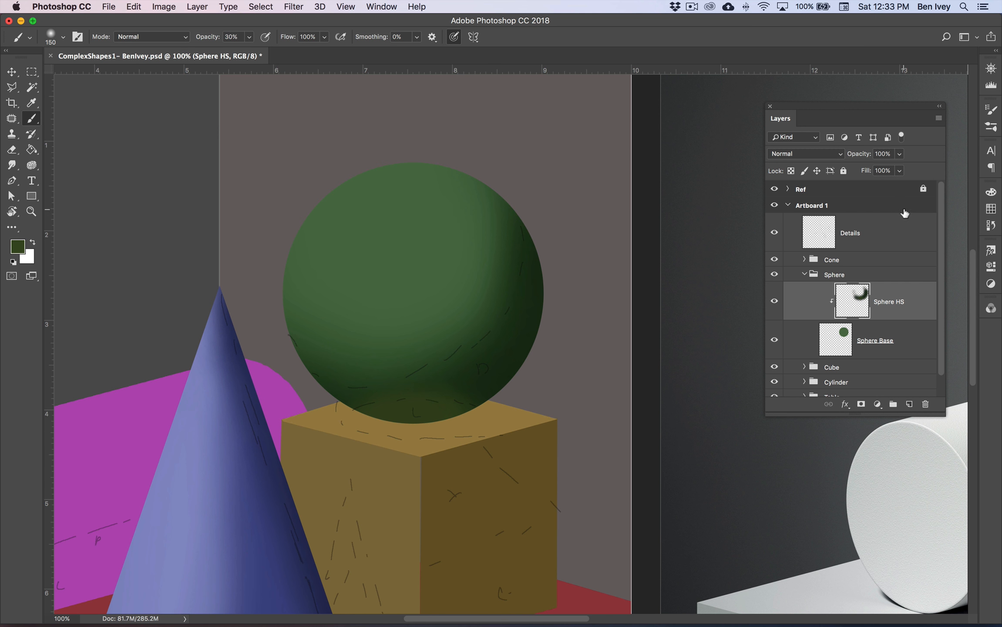
click(774, 234)
click(774, 233)
Step: Enlarge the brush to 300 px, try a sampled dark green stroke on the sphere's lower right side, and undo it
alt+click(508, 344)
key(bracketright)
key(bracketright)
key(bracketright)
key(bracketright)
mouse_move(508, 386)
mouse_down()
mouse_move(515, 377)
mouse_move(481, 355)
mouse_up()
key(super+z)
Step: Choose a bright green based on the sphere's colour and brush a soft highlight over its upper left on Sphere HS
click(20, 247)
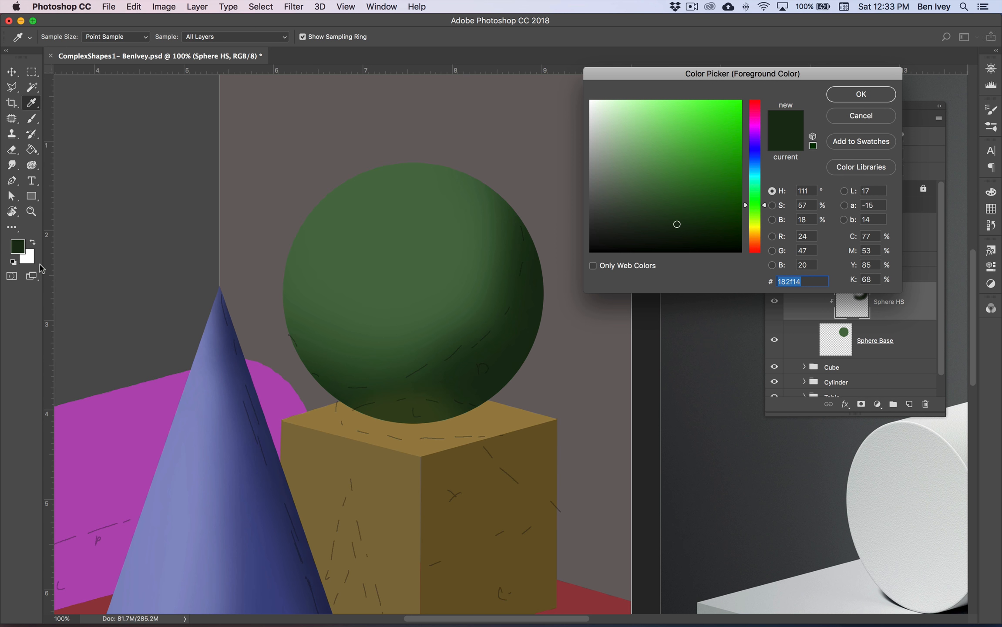
click(406, 222)
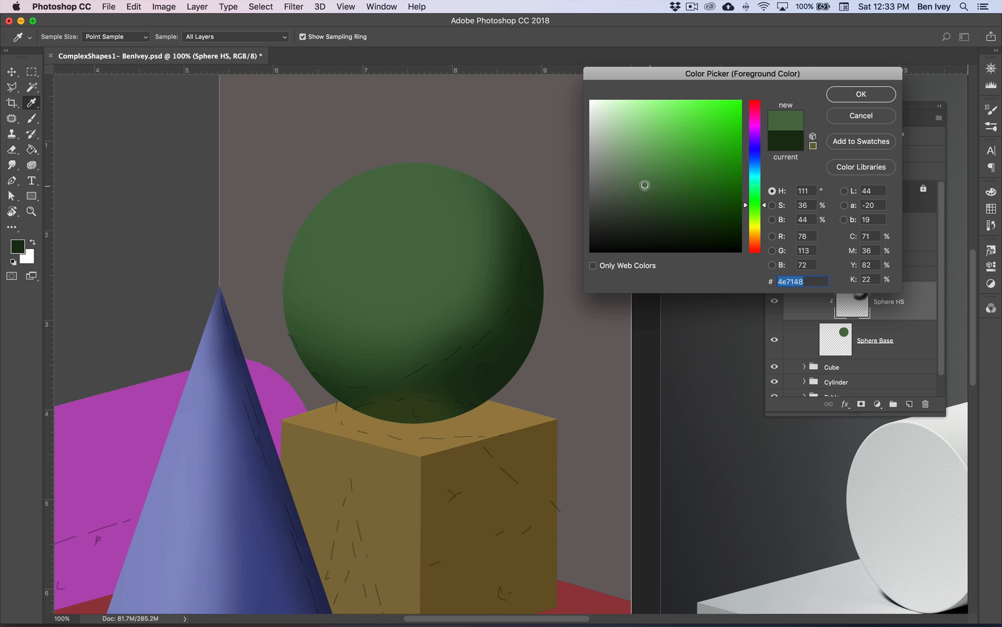
mouse_move(644, 185)
mouse_down()
mouse_move(635, 146)
mouse_move(667, 143)
mouse_move(662, 136)
mouse_up()
click(848, 103)
key(b)
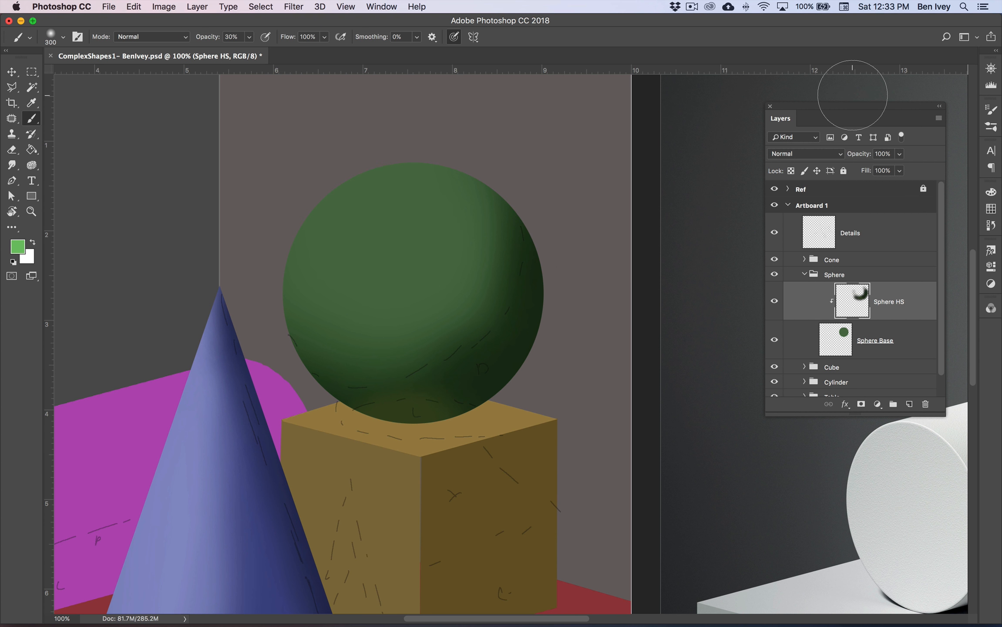
click(401, 224)
mouse_move(400, 224)
mouse_down()
mouse_move(333, 255)
mouse_move(425, 241)
mouse_move(361, 177)
mouse_move(425, 232)
mouse_move(378, 220)
mouse_move(345, 238)
mouse_move(392, 270)
mouse_move(379, 167)
mouse_move(363, 245)
mouse_move(379, 236)
mouse_move(367, 232)
mouse_move(387, 241)
mouse_move(381, 226)
mouse_move(330, 213)
mouse_move(312, 238)
mouse_move(381, 236)
mouse_move(381, 194)
mouse_move(391, 244)
mouse_up()
drag(390, 439, 356, 466)
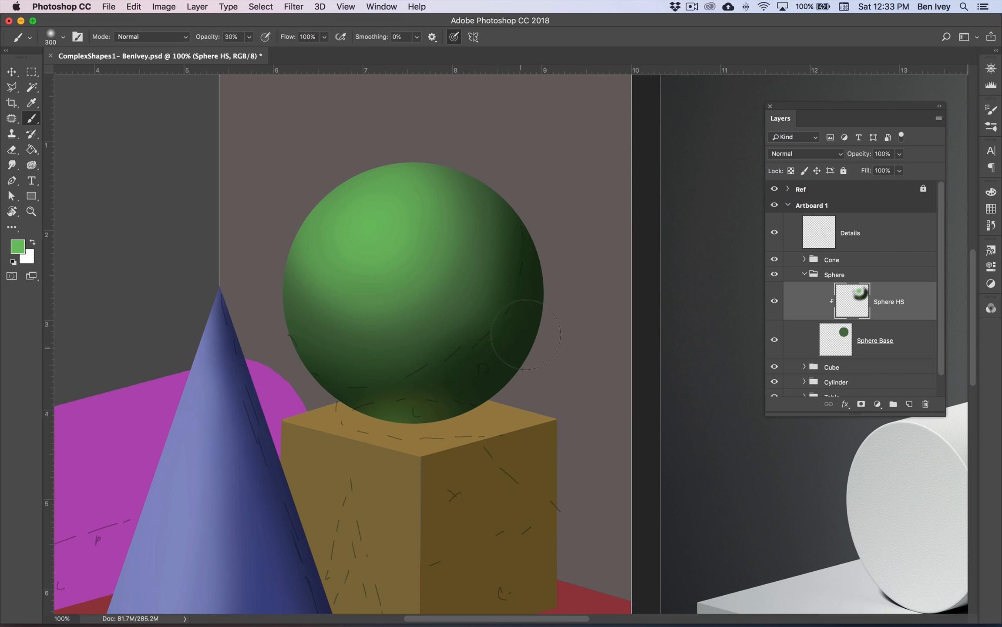
mouse_move(445, 157)
mouse_down()
mouse_move(358, 166)
mouse_move(367, 185)
mouse_move(347, 235)
mouse_move(335, 232)
mouse_up()
Step: Compare with the reference sphere, undo the last stroke, and blend the highlight's edges at 20% brush opacity
key(super+0)
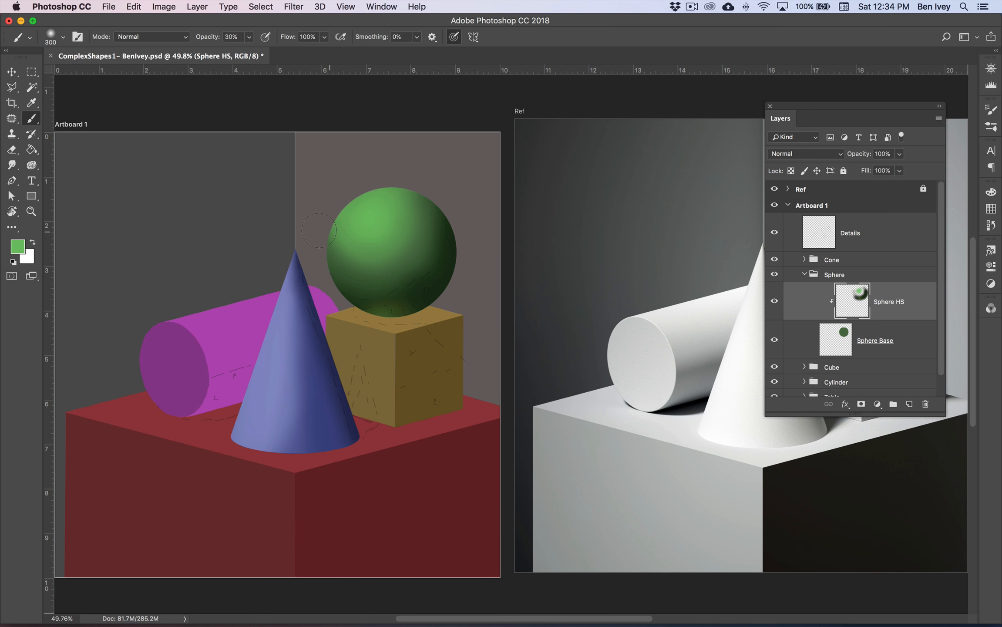
scroll(212, 257, right, 10)
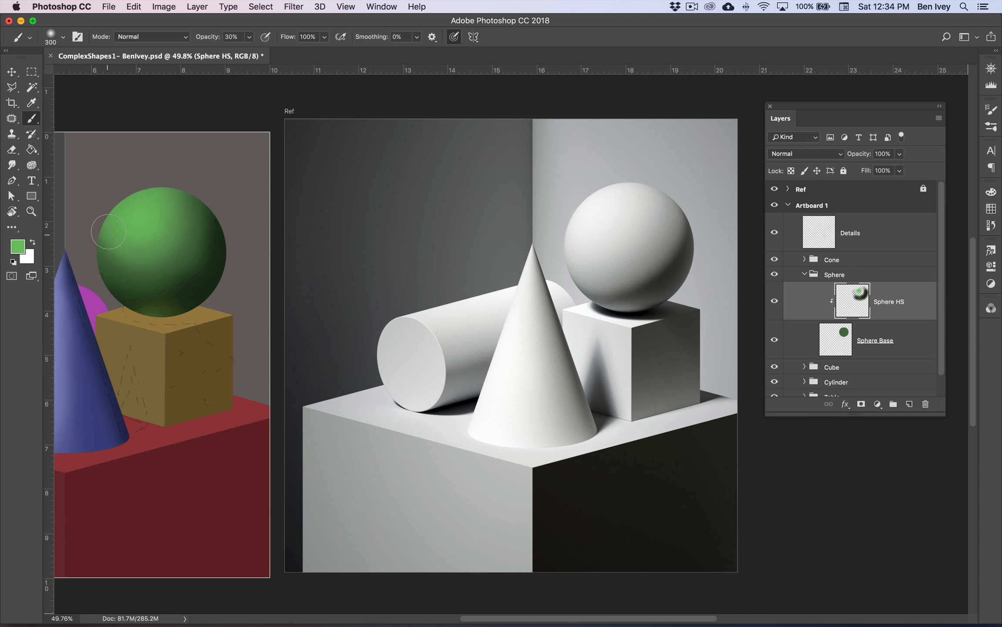
mouse_move(155, 240)
mouse_down()
mouse_move(83, 229)
mouse_move(121, 233)
mouse_move(136, 247)
mouse_move(176, 200)
mouse_move(179, 151)
mouse_up()
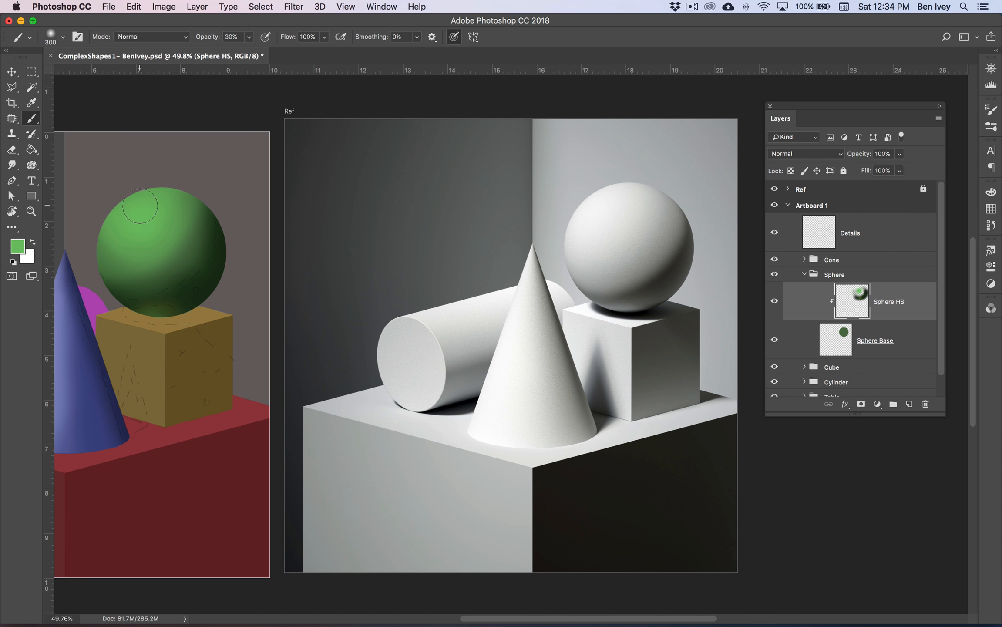
key(super+z)
mouse_move(205, 204)
mouse_down()
mouse_move(165, 256)
mouse_move(115, 261)
mouse_up()
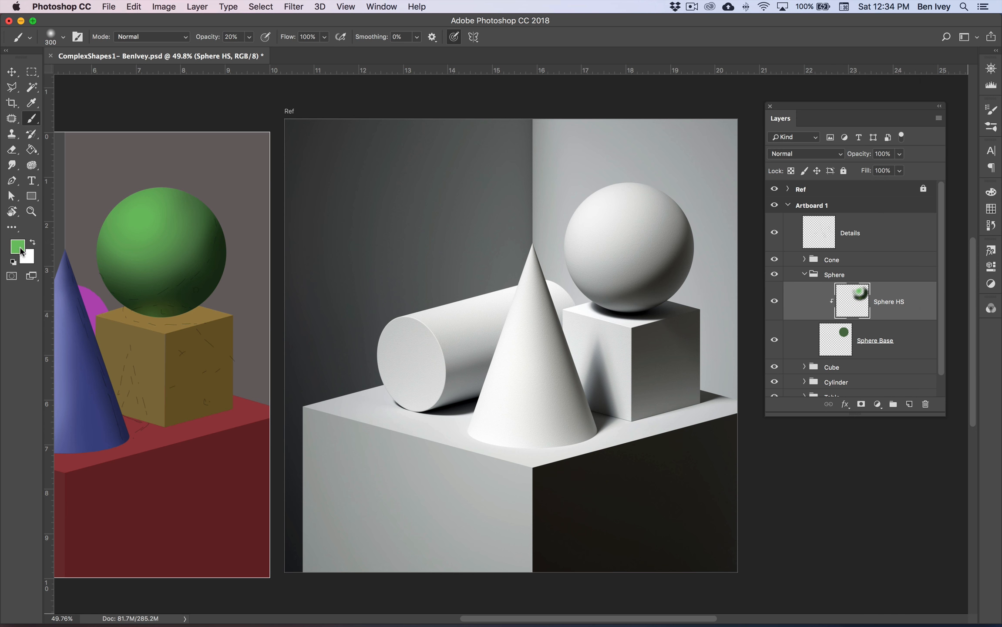
Step: Choose a lighter green and brush the brightest highlight spot onto the sphere's upper left
click(20, 251)
click(653, 122)
click(862, 95)
drag(131, 222, 139, 212)
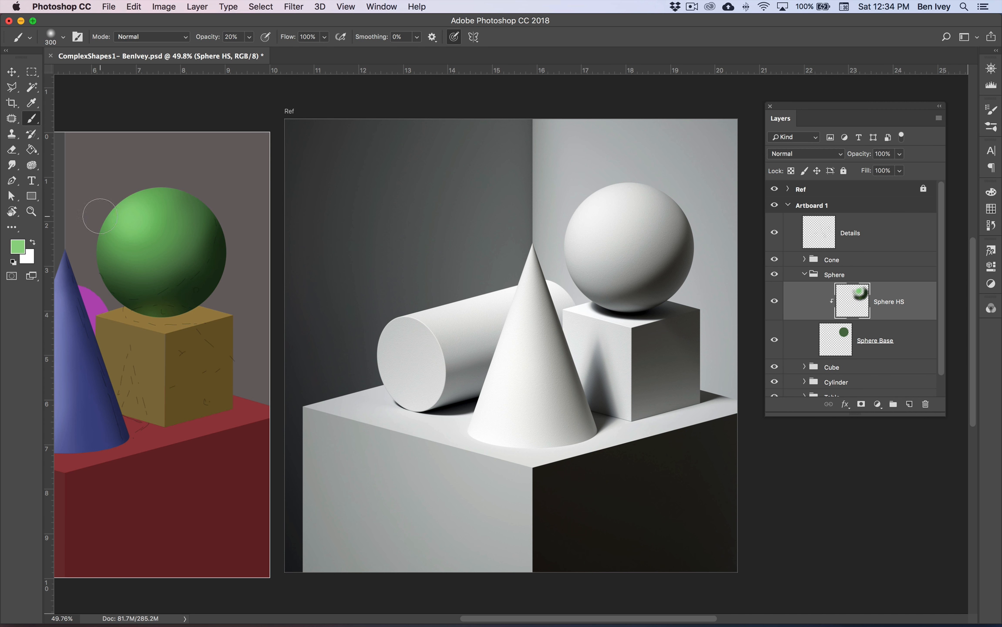
Step: Collapse the Sphere group, expand the Cube group, and add a new layer clipped to Cube Top Base
scroll(269, 293, left, 10)
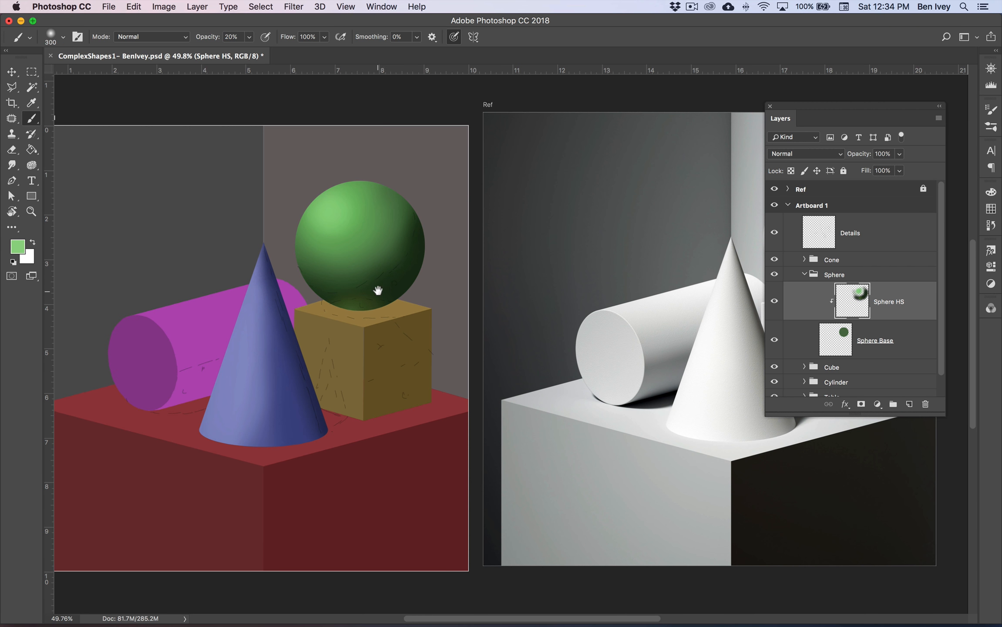
drag(377, 290, 423, 284)
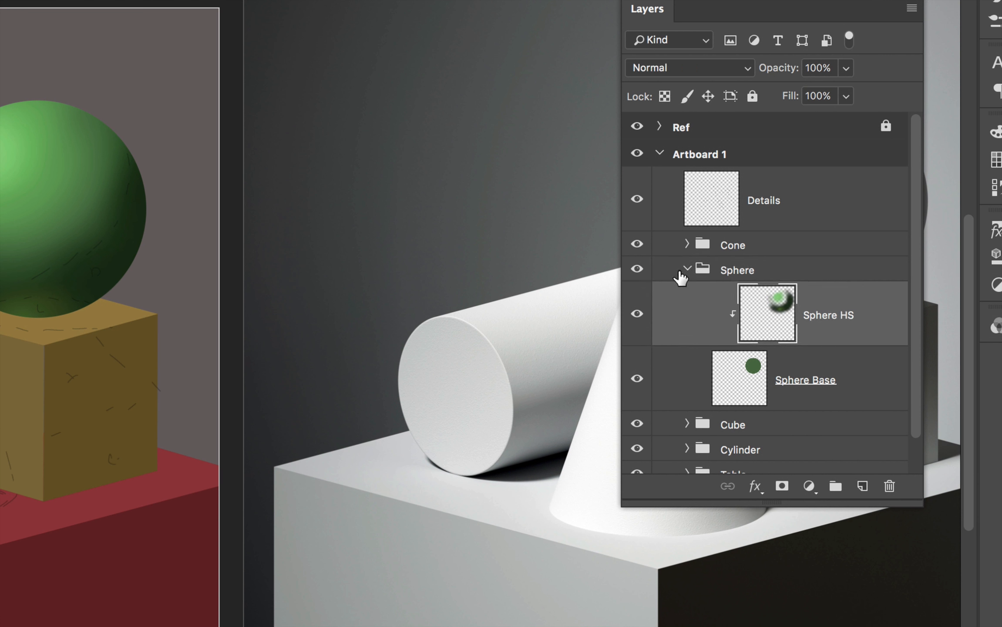
click(804, 274)
click(804, 289)
key(alt+shift+super+n)
alt+click(807, 373)
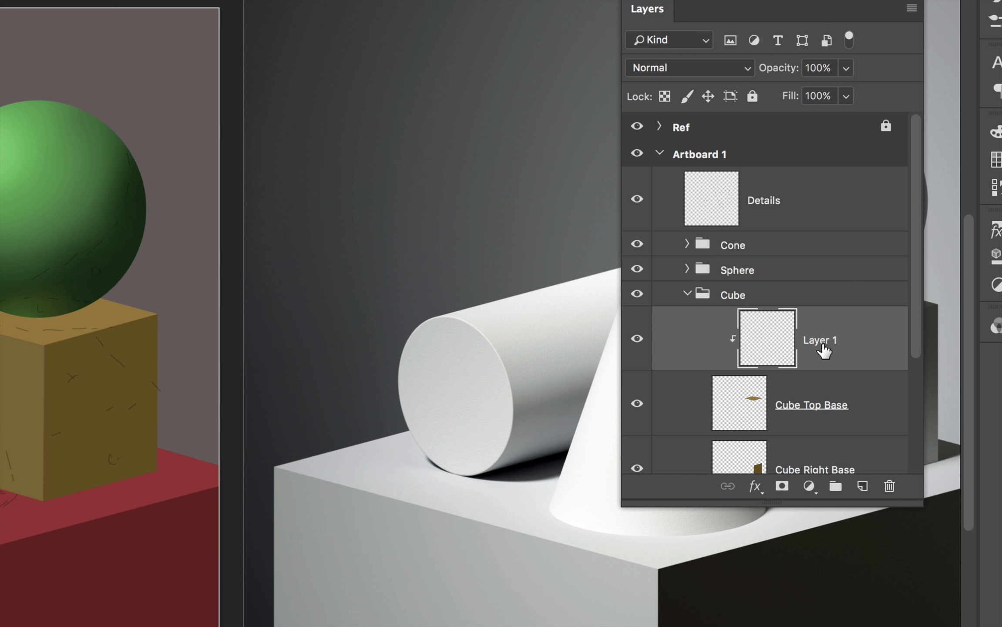
Step: Choose a lighter tan based on the cube's colour, brush light onto its top face, and compare with the reference
key(super+equal)
key(super+equal)
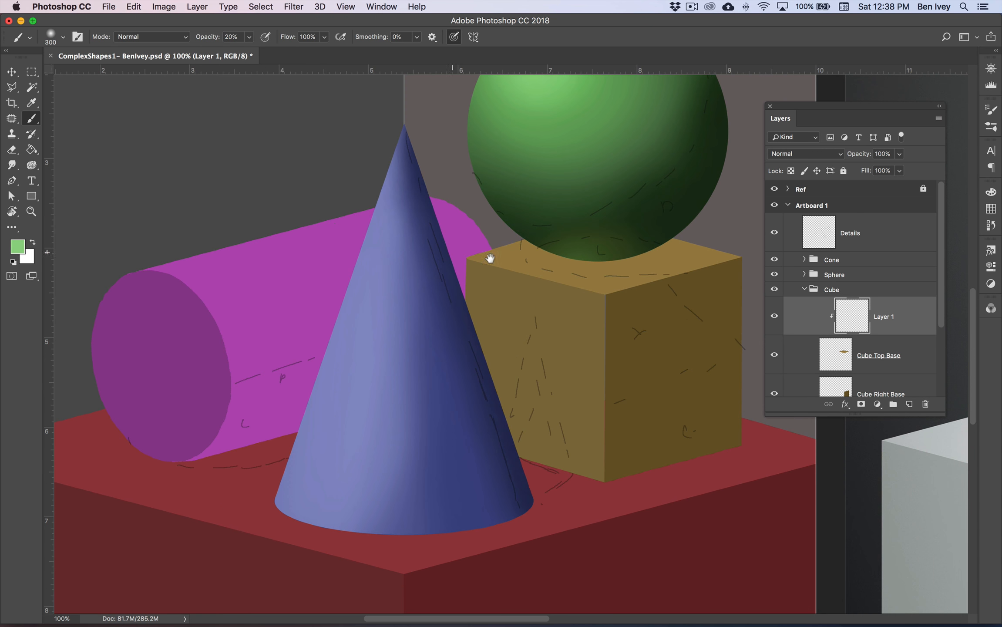
scroll(392, 283, right, 5)
alt+click(447, 280)
click(17, 247)
click(640, 141)
click(864, 95)
scroll(537, 297, right, 8)
scroll(441, 283, left, 5)
scroll(440, 284, left, 5)
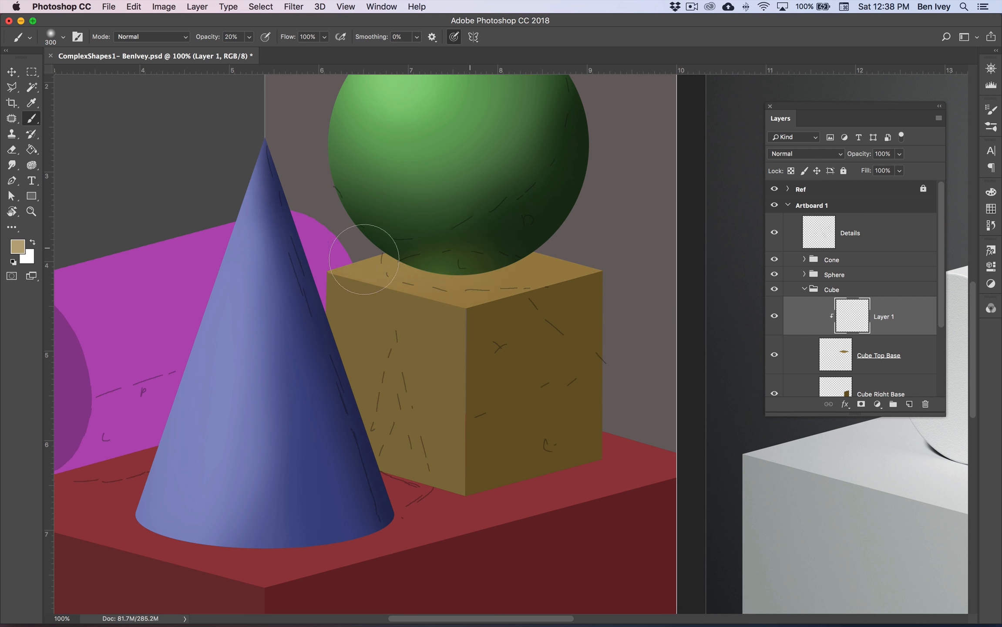
scroll(548, 306, right, 15)
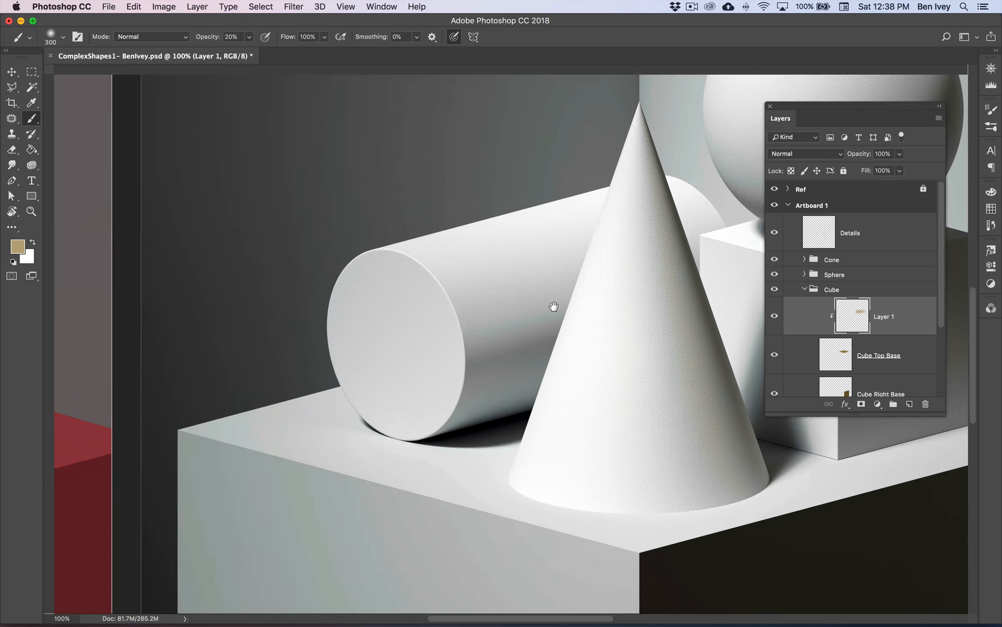
scroll(448, 290, left, 18)
Step: Add a new layer clipped to Cube Left Base
click(891, 355)
scroll(898, 322, down, 3)
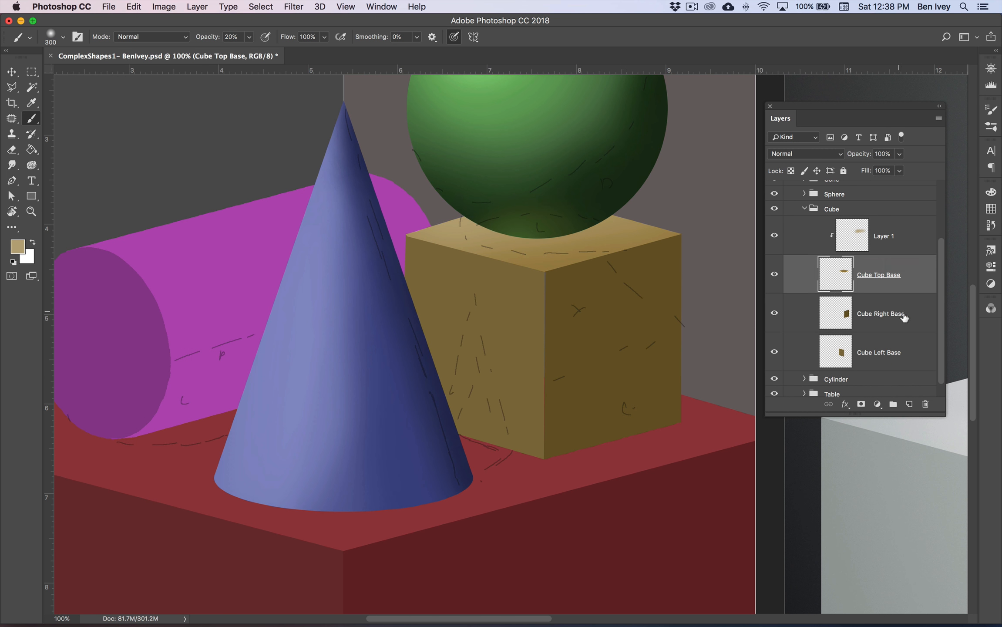
click(879, 352)
click(909, 404)
key(super+alt+g)
Step: Choose a lighter tan from the cube's left face and brush a soft highlight onto that face beside the cone
alt+click(440, 268)
click(17, 246)
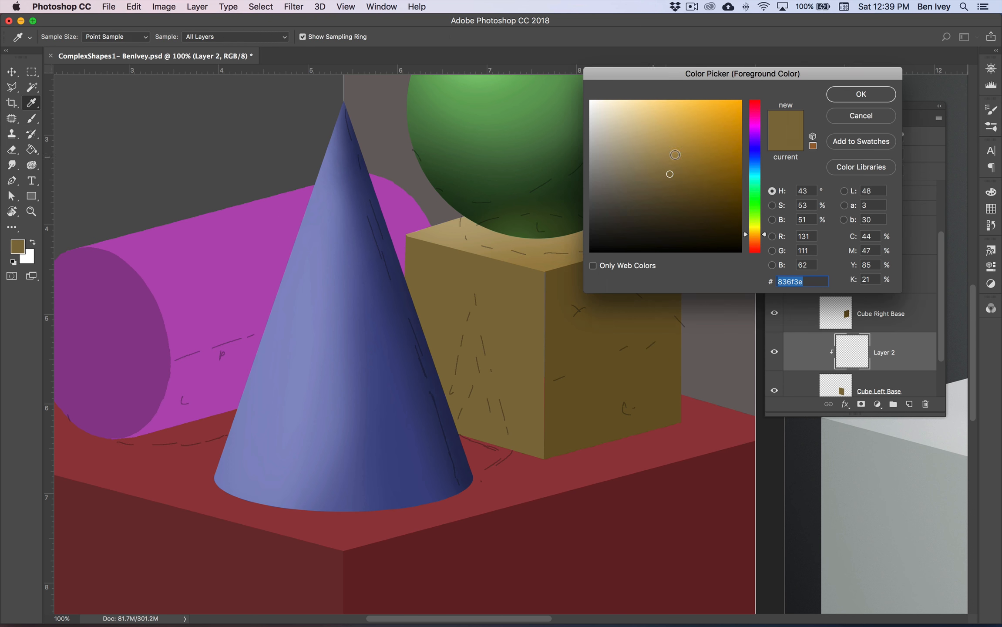
click(860, 95)
mouse_move(474, 288)
mouse_down()
mouse_move(453, 335)
mouse_move(480, 310)
mouse_move(376, 339)
mouse_up()
Step: Add a new layer clipped to Cube Right Base and bring the cube's right face into view
click(875, 315)
key(alt+shift+super+n)
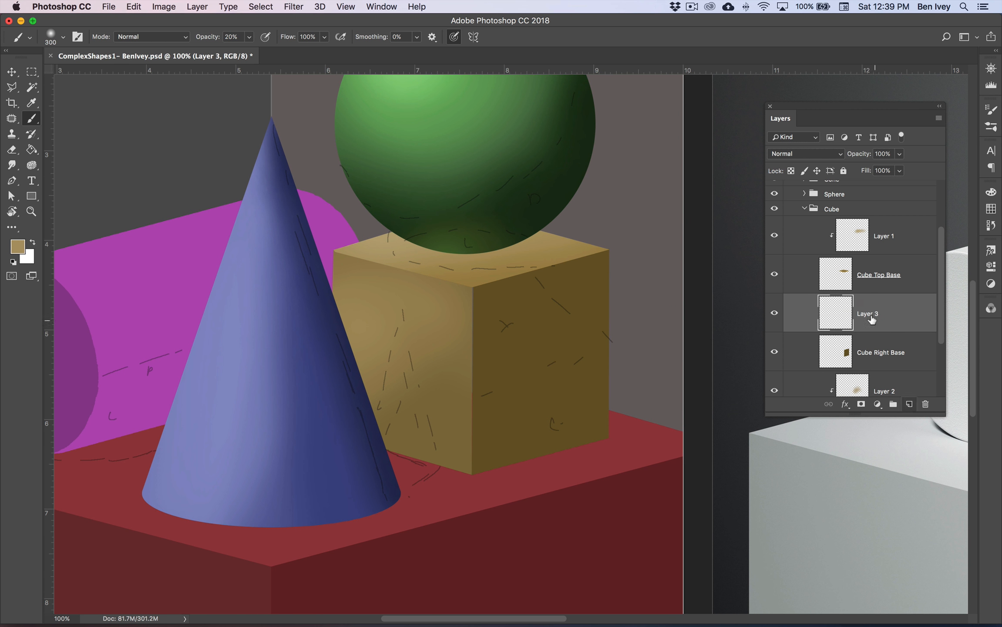
key(alt+super+g)
mouse_move(736, 279)
mouse_down()
mouse_move(584, 308)
mouse_move(487, 308)
mouse_move(479, 161)
mouse_up()
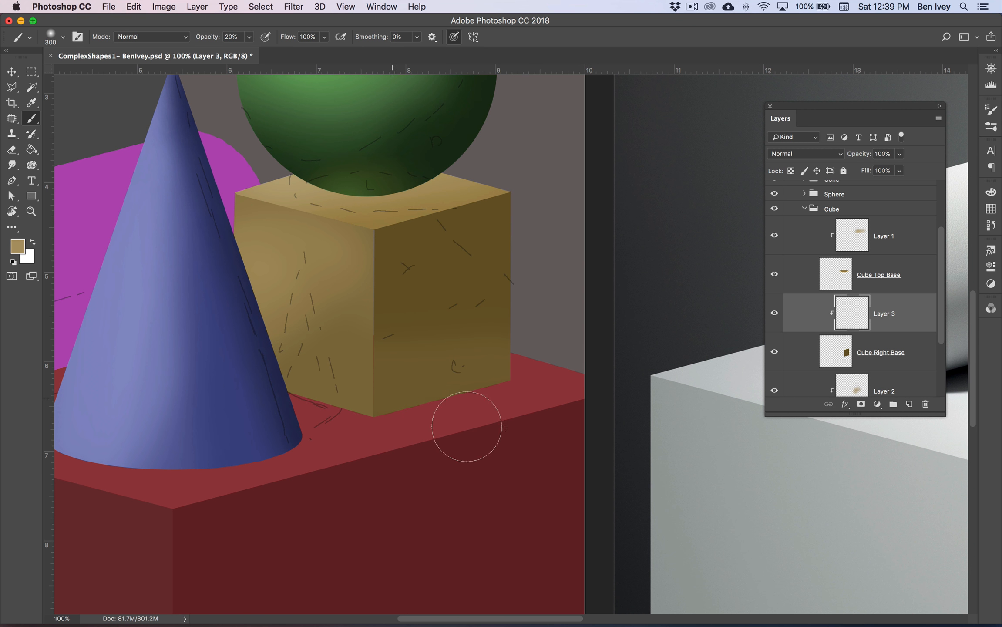
Step: Shade the cube's right face with the golden brown 816b35 along its lower part and a darker brown across its upper left
click(17, 247)
click(423, 360)
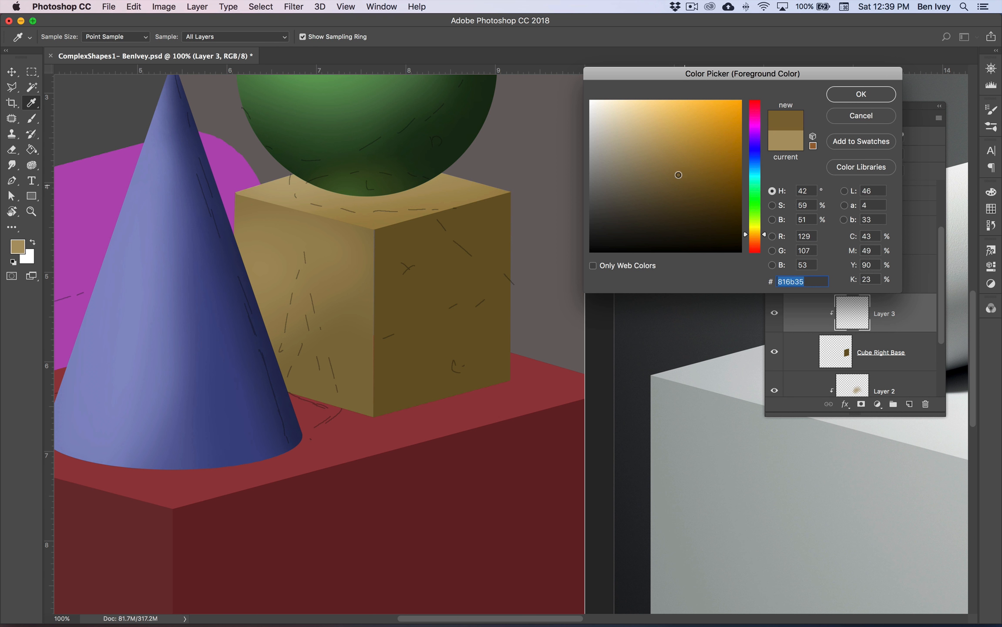
key(Return)
key(b)
click(17, 247)
click(715, 196)
key(Return)
mouse_move(522, 192)
mouse_down()
mouse_move(329, 364)
mouse_move(487, 326)
mouse_move(567, 236)
mouse_move(406, 234)
mouse_move(350, 332)
mouse_move(390, 266)
mouse_move(357, 376)
mouse_up()
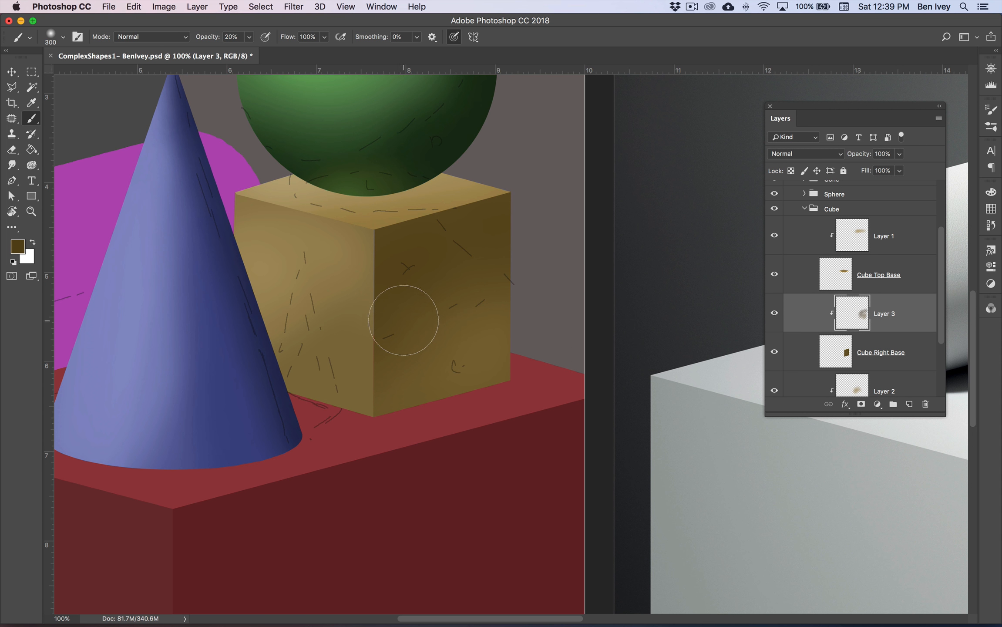
Step: Collapse the Cube group, expand the Cylinder group, and add a new layer clipped to Flat Cylinder Base
scroll(501, 285, left, 10)
click(804, 208)
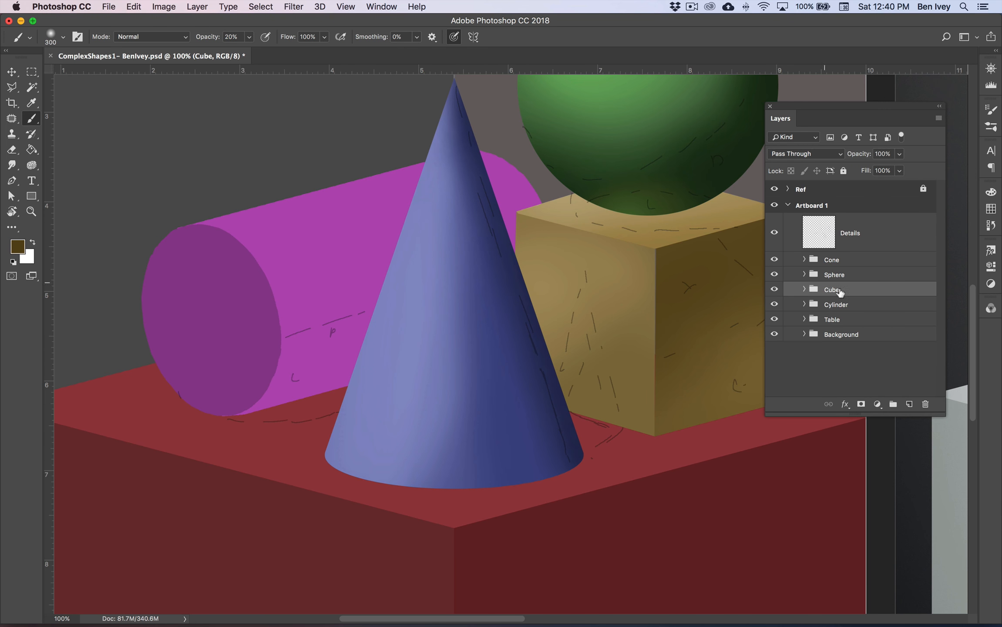
click(804, 303)
click(914, 344)
click(910, 405)
key(super+alt+g)
Step: Choose a brighter magenta from the cylinder's flat end and brush light over most of that face
drag(590, 342, 597, 304)
scroll(597, 304, left, 10)
alt+click(311, 257)
click(17, 246)
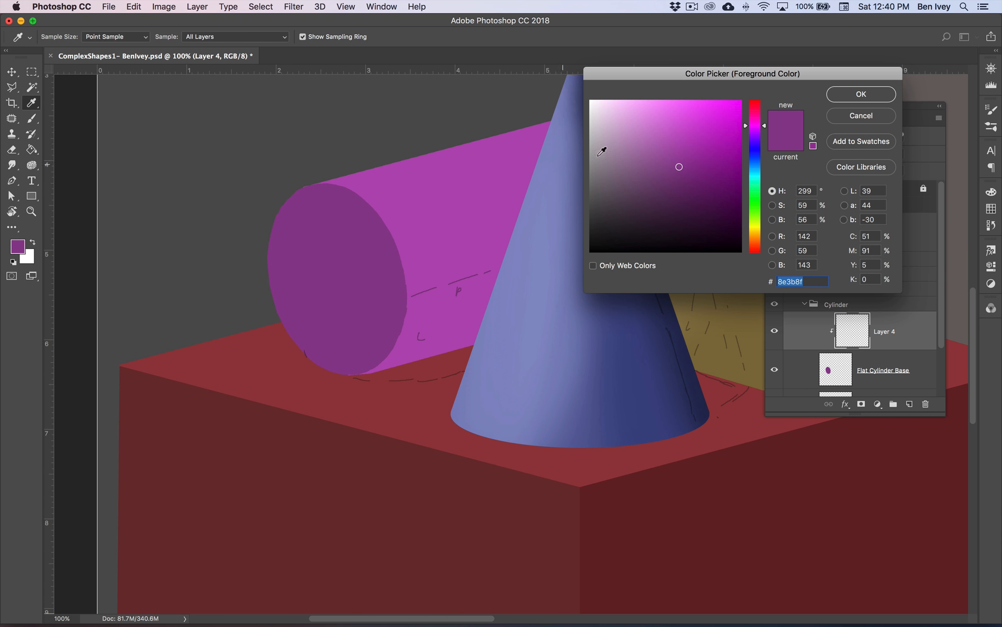
click(665, 135)
click(836, 94)
key(b)
drag(362, 196, 335, 275)
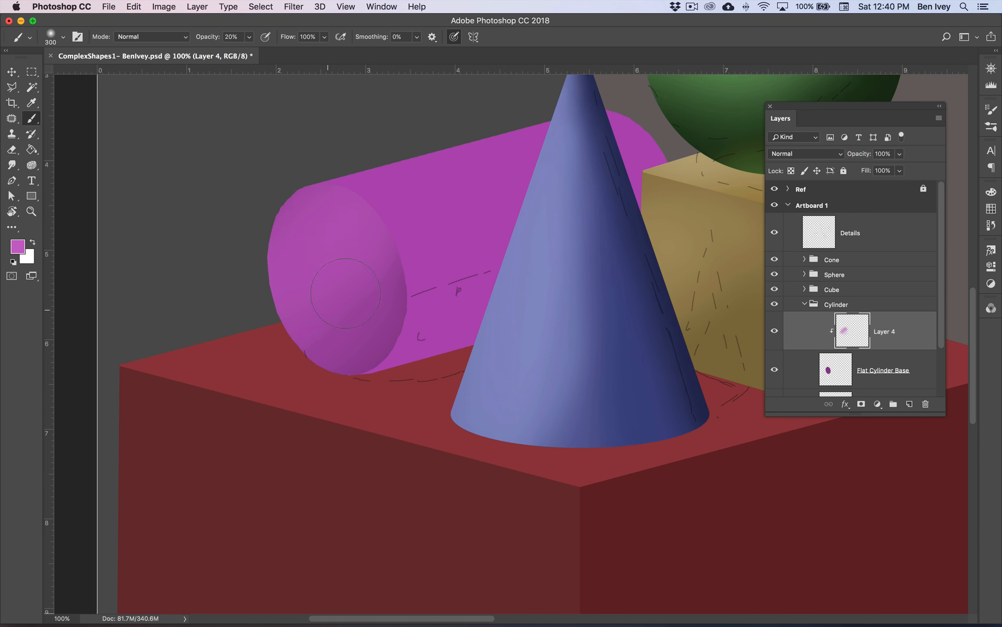
Step: Choose a paler pink and brush a highlight along the left side of the cylinder's flat end
click(18, 246)
click(633, 122)
click(856, 94)
mouse_move(305, 205)
mouse_down()
mouse_move(357, 340)
mouse_move(304, 228)
mouse_move(270, 333)
mouse_up()
drag(270, 334, 305, 233)
Step: Choose a deeper magenta-pink and blend it into the lower right of the cylinder's flat end
click(17, 246)
click(664, 133)
click(856, 94)
mouse_move(373, 286)
mouse_down()
mouse_move(340, 361)
mouse_move(400, 328)
mouse_up()
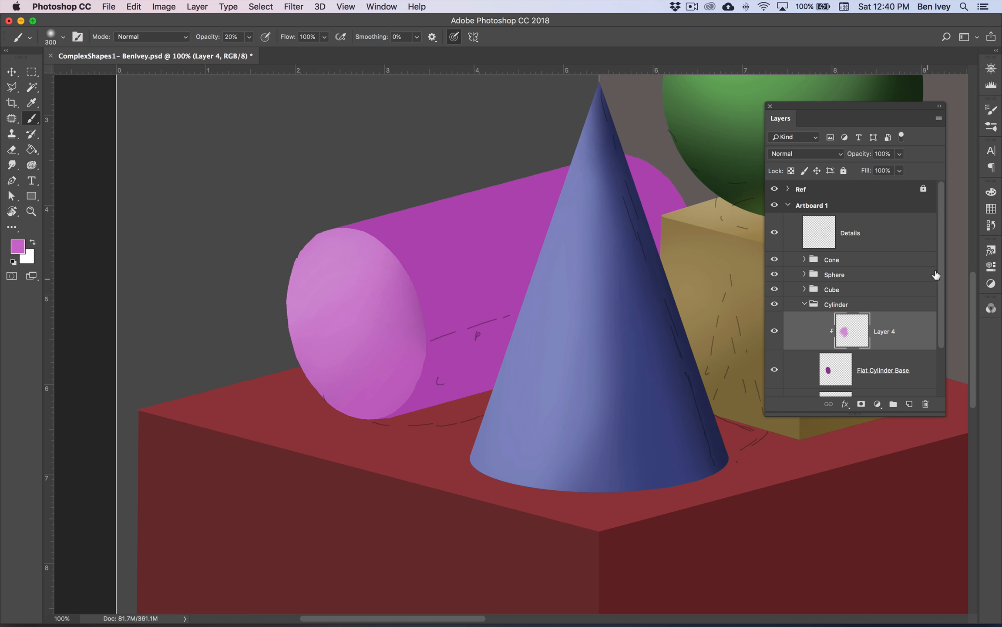
Step: Add a new layer clipped to Curve Cylinder Base
drag(941, 276, 941, 323)
click(887, 347)
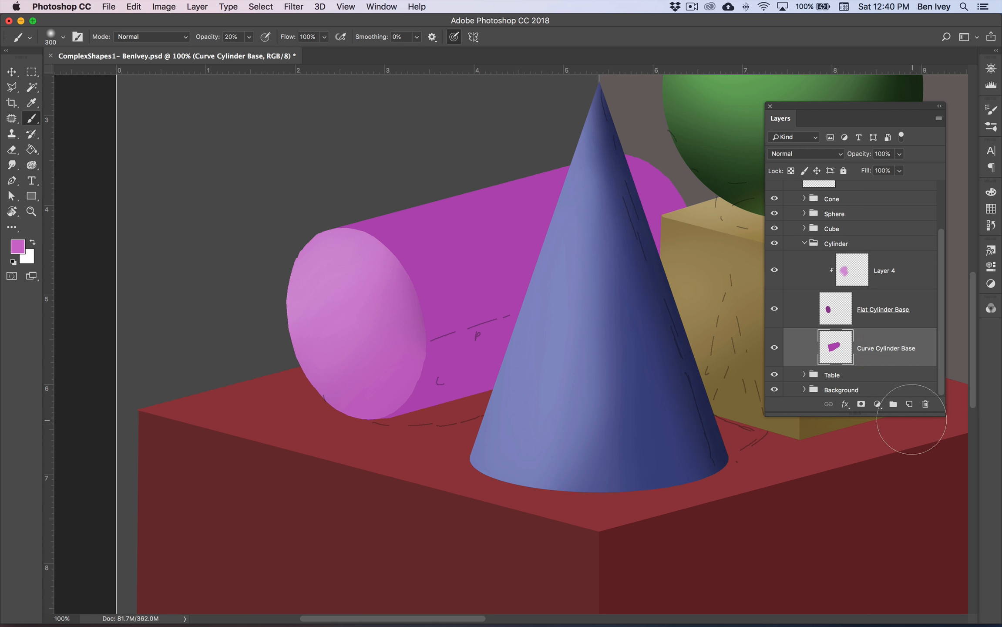
click(909, 404)
alt+click(855, 366)
Step: Brush a sampled light pink highlight along the cylinder's upper curved side and soften it with the sampled base magenta
drag(676, 304, 620, 344)
alt+click(285, 293)
drag(325, 264, 545, 208)
drag(335, 283, 583, 218)
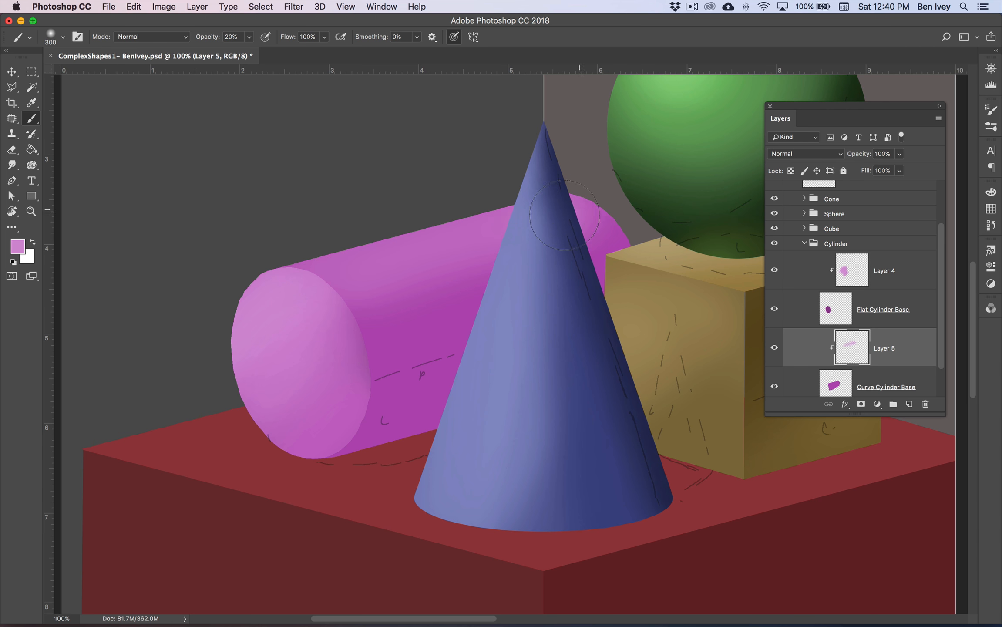
drag(472, 274, 374, 304)
drag(307, 264, 483, 235)
alt+click(368, 335)
drag(352, 310, 395, 287)
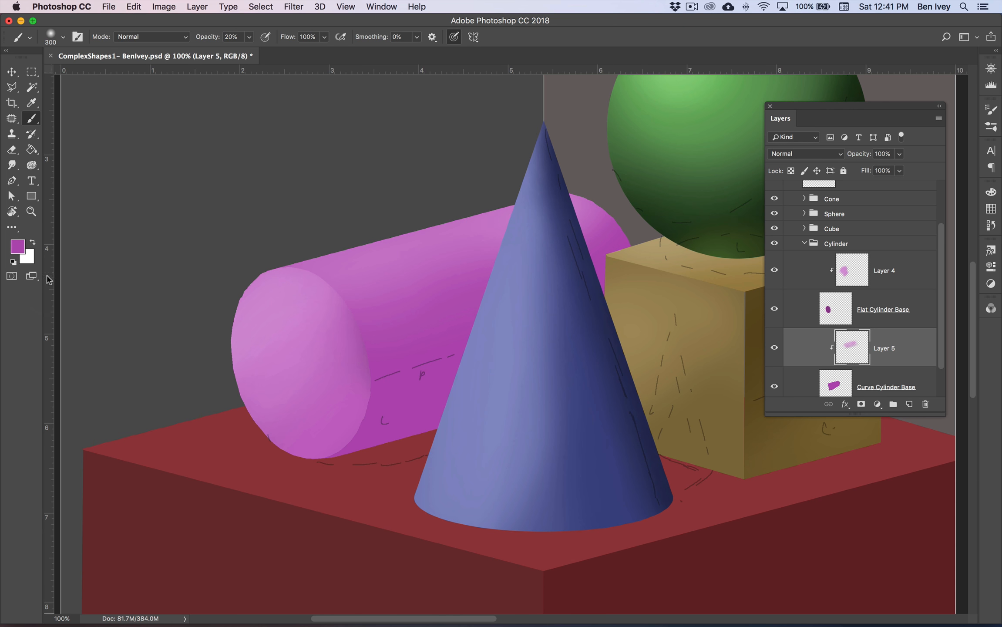
Step: Choose a dark purple and brush the shadow along the underside of the cylinder's curved side
click(17, 247)
click(696, 168)
click(696, 191)
click(861, 94)
drag(324, 457, 457, 405)
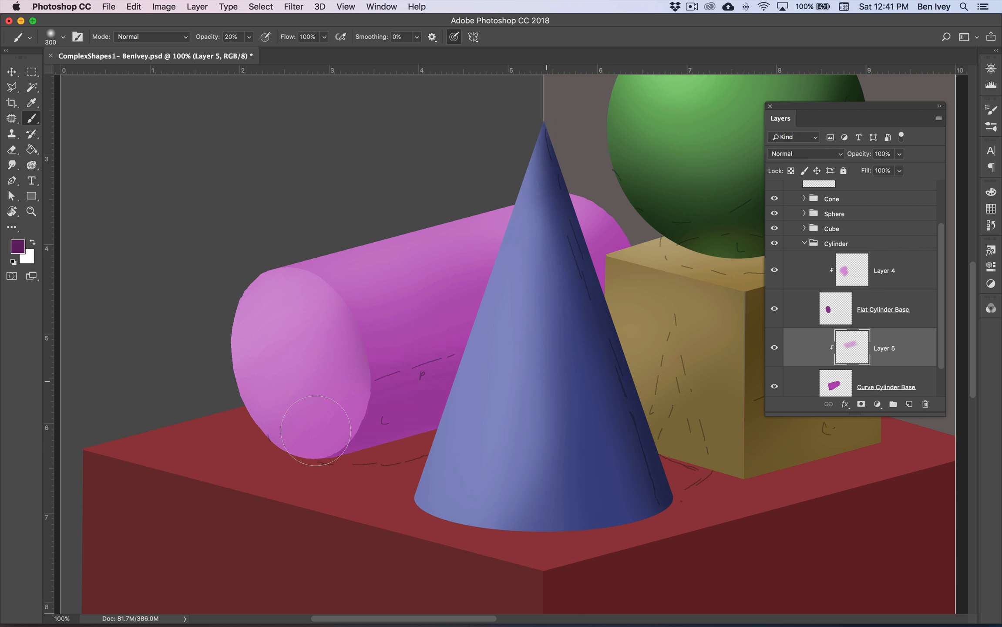
drag(370, 388, 503, 373)
drag(344, 444, 523, 405)
drag(413, 387, 644, 299)
Step: Tone down the cylinder's flat end with a sampled purple on its clipped layer, and relight its left side with a lighter magenta
click(853, 271)
alt+click(392, 336)
mouse_move(266, 352)
mouse_down()
mouse_move(304, 322)
mouse_move(329, 385)
mouse_up()
drag(266, 326, 313, 287)
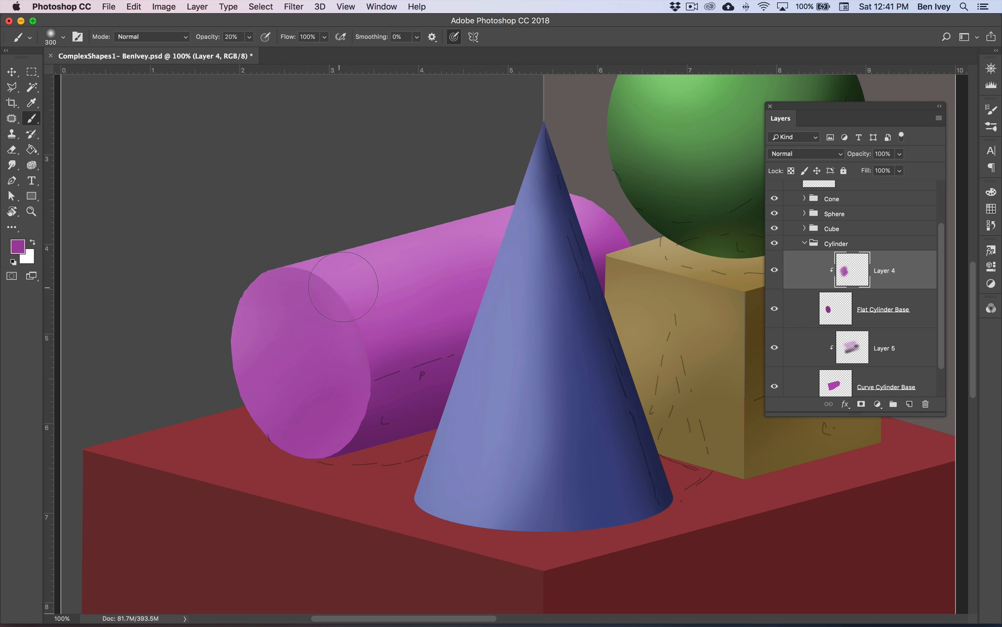
click(17, 247)
click(676, 155)
click(850, 92)
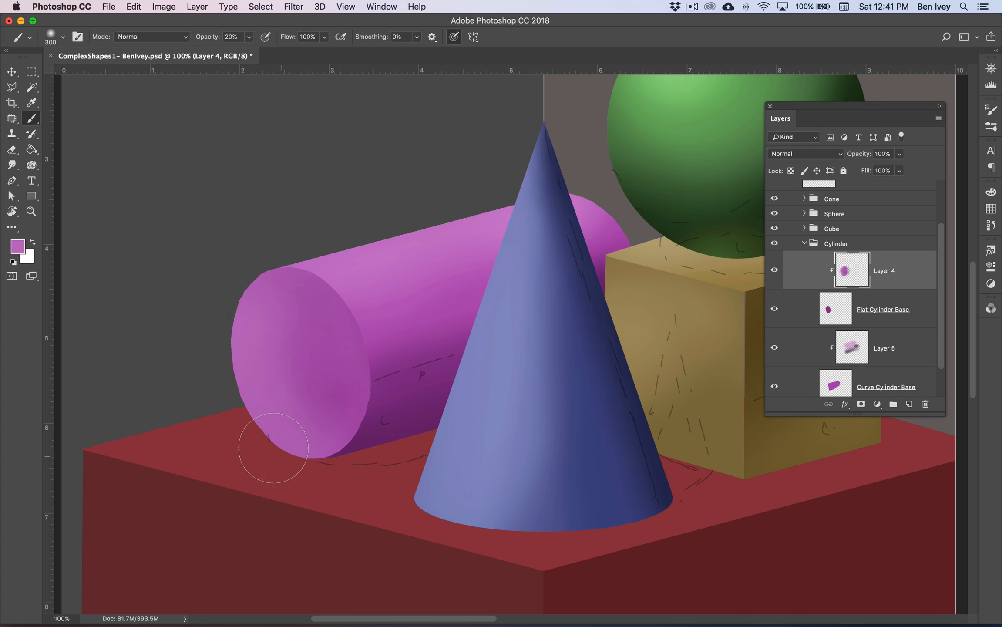
Step: Choose a very pale pink and brush a thin rim highlight along the right edge of the cylinder's flat end
alt+click(408, 353)
key(super+minus)
drag(736, 245, 629, 269)
click(18, 247)
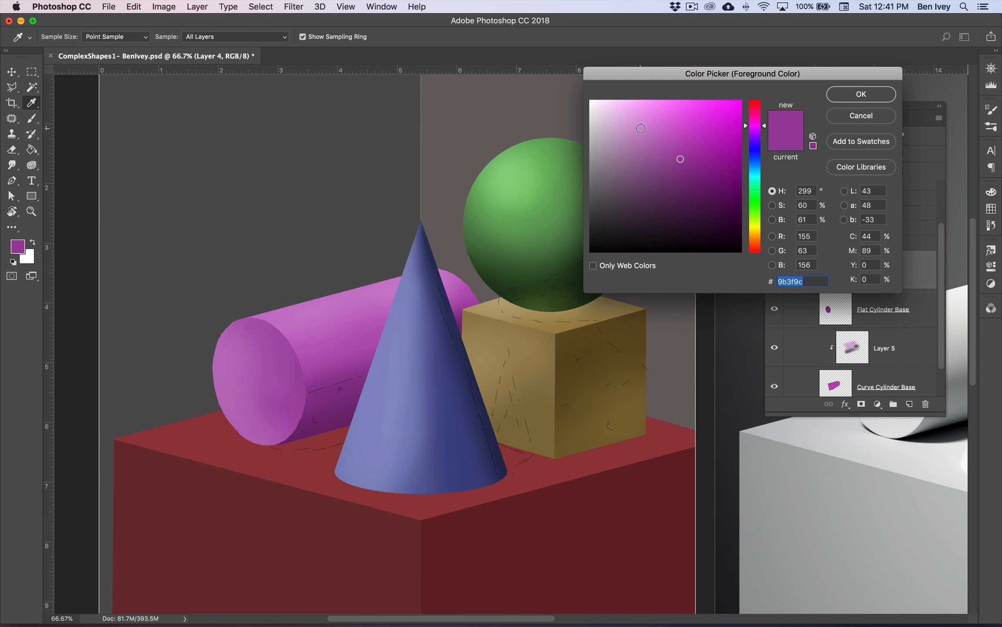
click(613, 96)
click(799, 92)
mouse_move(276, 300)
mouse_down()
mouse_move(314, 337)
mouse_move(320, 403)
mouse_up()
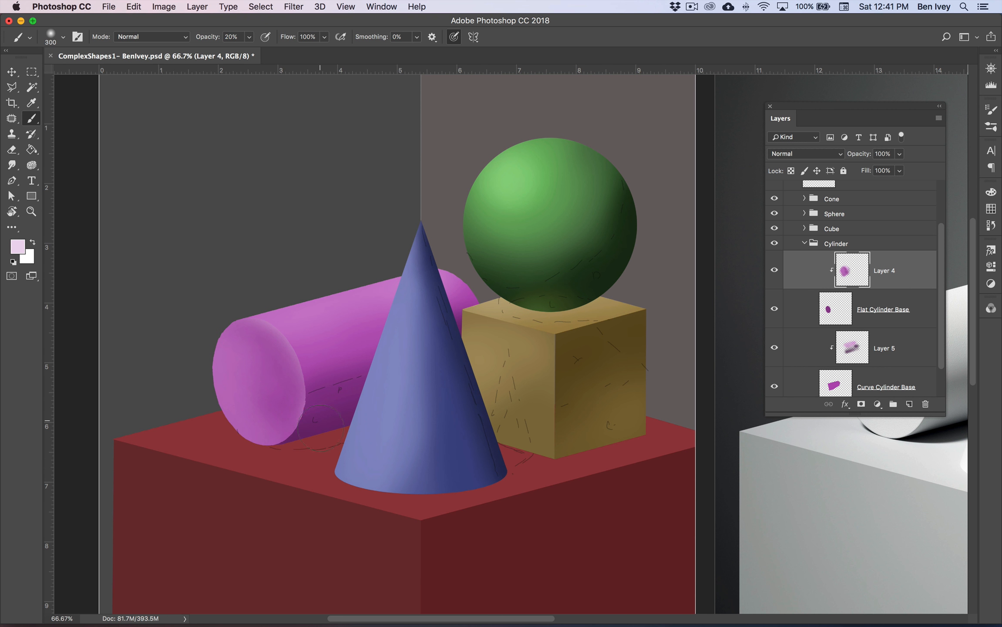
Step: Brush the pale pink highlight along the upper edge of the cylinder's curved side on its clipped shading layer, Layer 5
click(274, 312)
click(858, 347)
drag(243, 297, 424, 244)
drag(490, 346, 458, 303)
Step: Choose a darker purple, deepen the shadow along the underside of the cylinder's curved side, and sample a mid magenta from it
alt+click(269, 387)
click(19, 248)
click(696, 217)
click(861, 94)
key(super+plus)
drag(351, 264, 495, 239)
drag(279, 390, 429, 338)
mouse_move(262, 407)
mouse_down()
mouse_move(353, 386)
mouse_move(552, 279)
mouse_up()
drag(301, 272, 649, 170)
alt+click(362, 275)
key(super+minus)
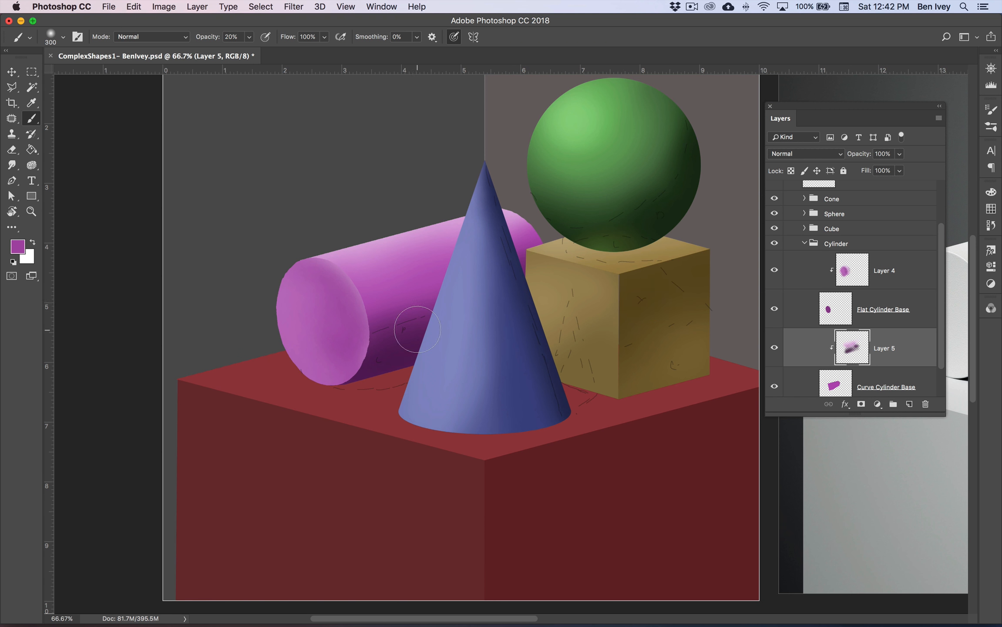
Step: Collapse the Cylinder group, open the Table group, and add a new layer clipped to Table Top Base
click(804, 243)
click(805, 319)
click(879, 347)
click(909, 404)
alt+click(886, 365)
Step: Choose a lighter red based on the sampled table top colour and brush a highlight across the table top at brush size 700
alt+click(609, 402)
click(22, 246)
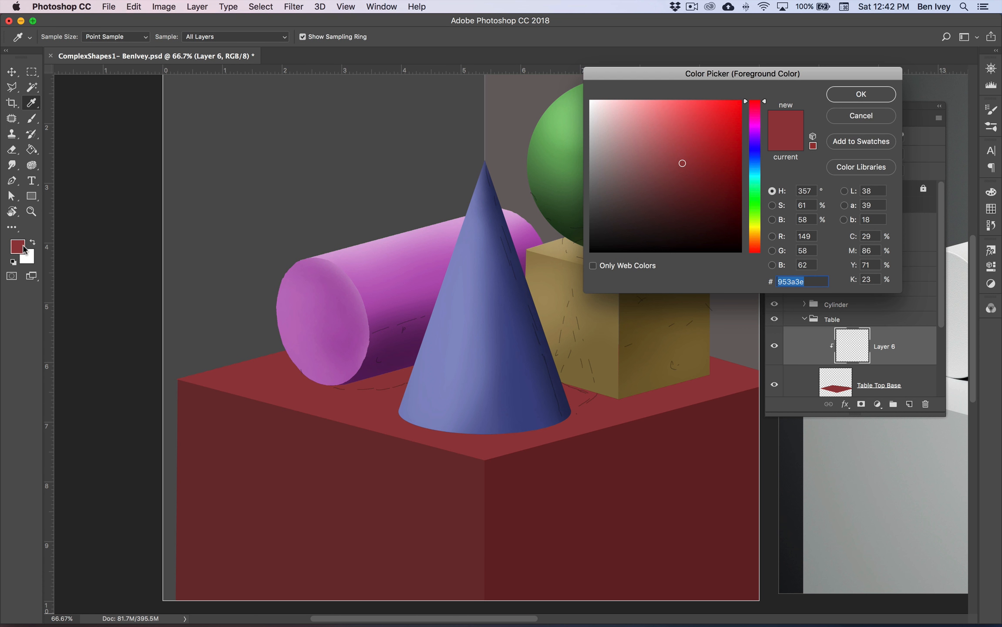
click(676, 151)
key(Return)
key(bracketright)
key(bracketright)
key(bracketright)
key(bracketright)
drag(243, 383, 340, 355)
drag(304, 376, 506, 344)
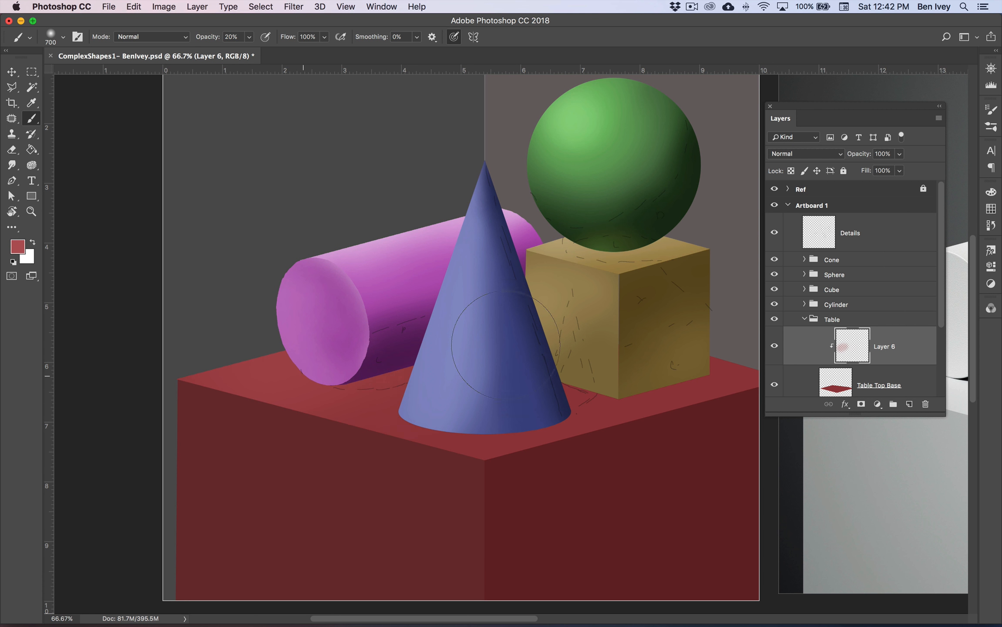
Step: Check the table's lighting in the reference and add a new layer clipped to Table Right Base
drag(341, 301, 196, 239)
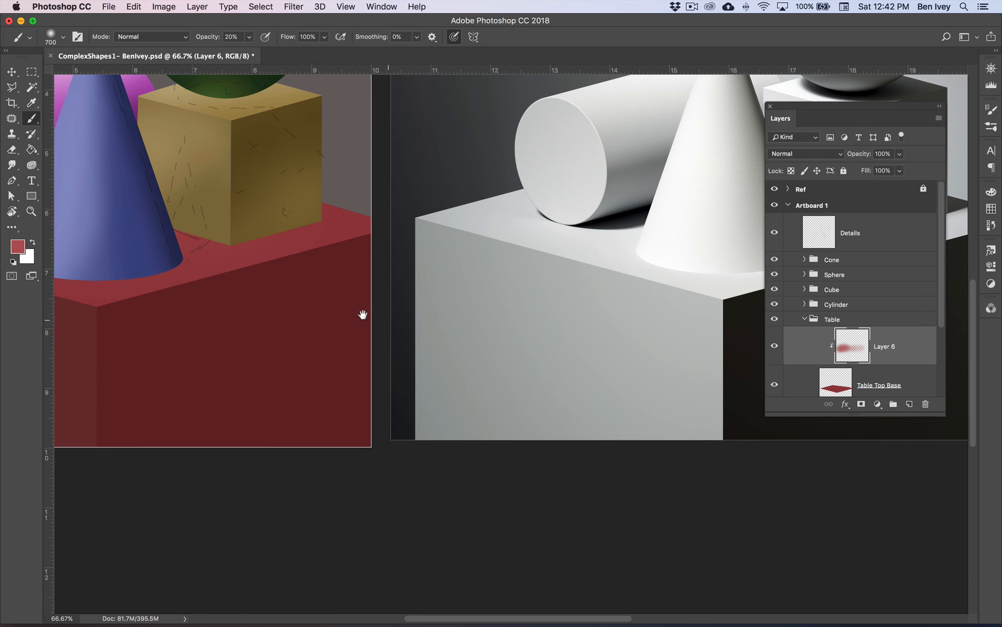
drag(362, 315, 687, 361)
scroll(889, 338, down, 5)
click(907, 339)
click(908, 404)
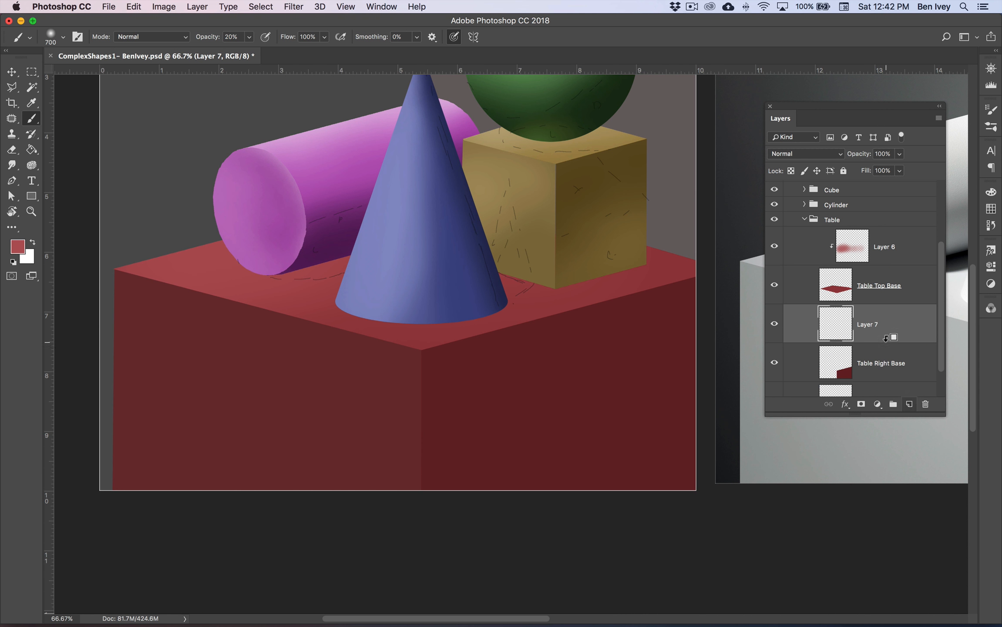
key(super+alt+g)
Step: Choose a very dark red and brush a broad shadow over the table's right face
click(19, 248)
click(698, 208)
click(858, 95)
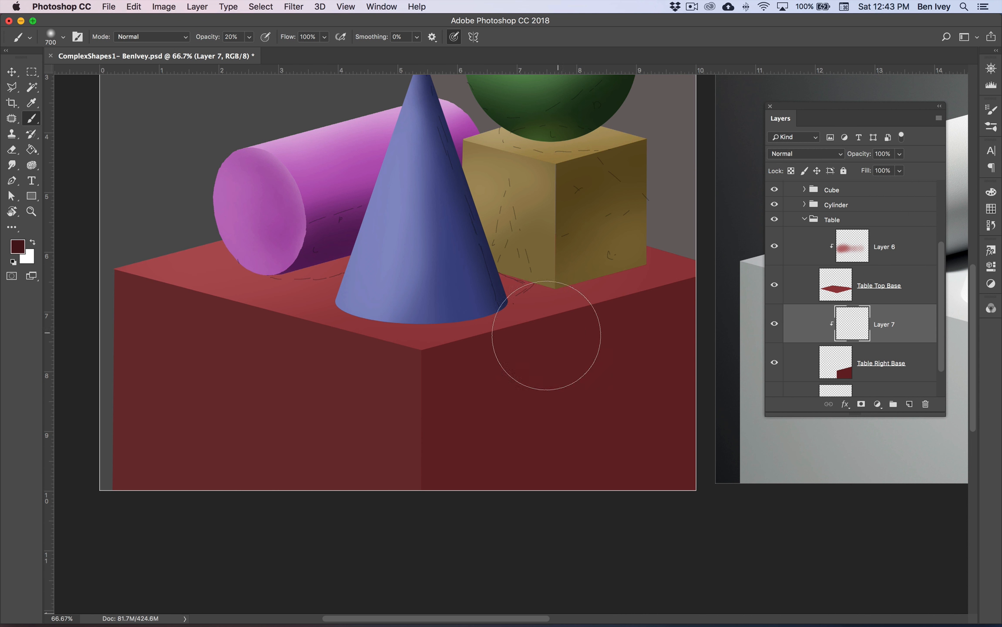
mouse_move(546, 335)
mouse_down()
mouse_move(649, 316)
mouse_move(679, 468)
mouse_up()
drag(708, 430, 525, 401)
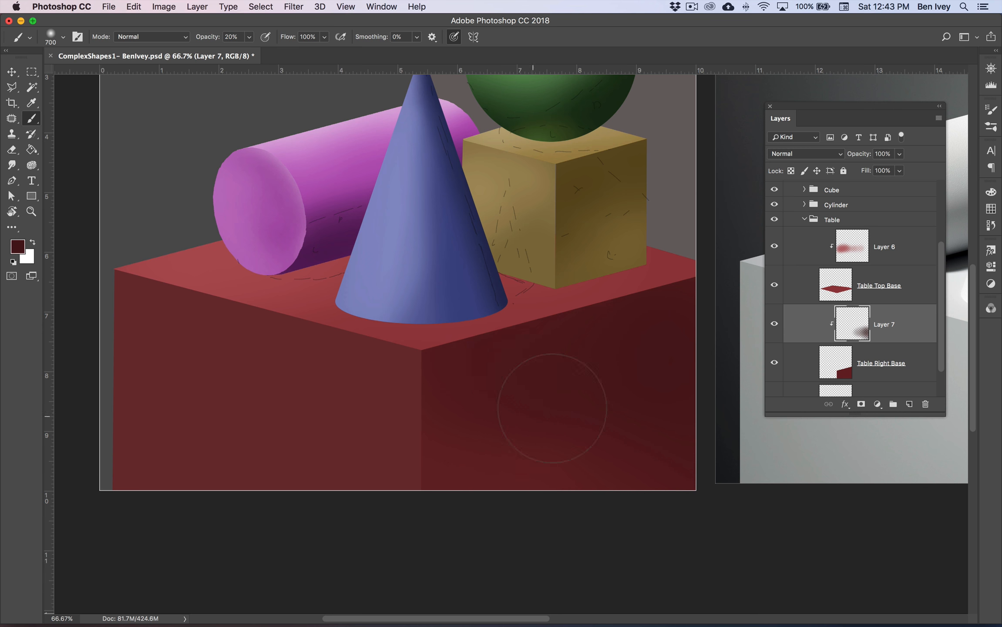
drag(649, 335, 661, 360)
Step: Choose a dark red for shading, starting from the sampled colour of the table's left face
click(21, 250)
click(252, 343)
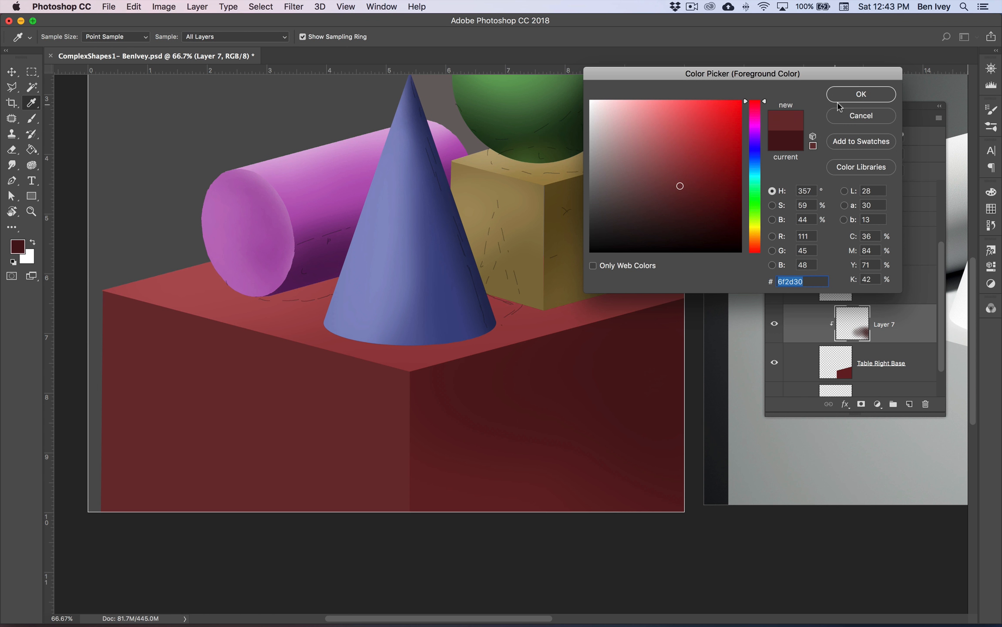
click(676, 182)
click(860, 94)
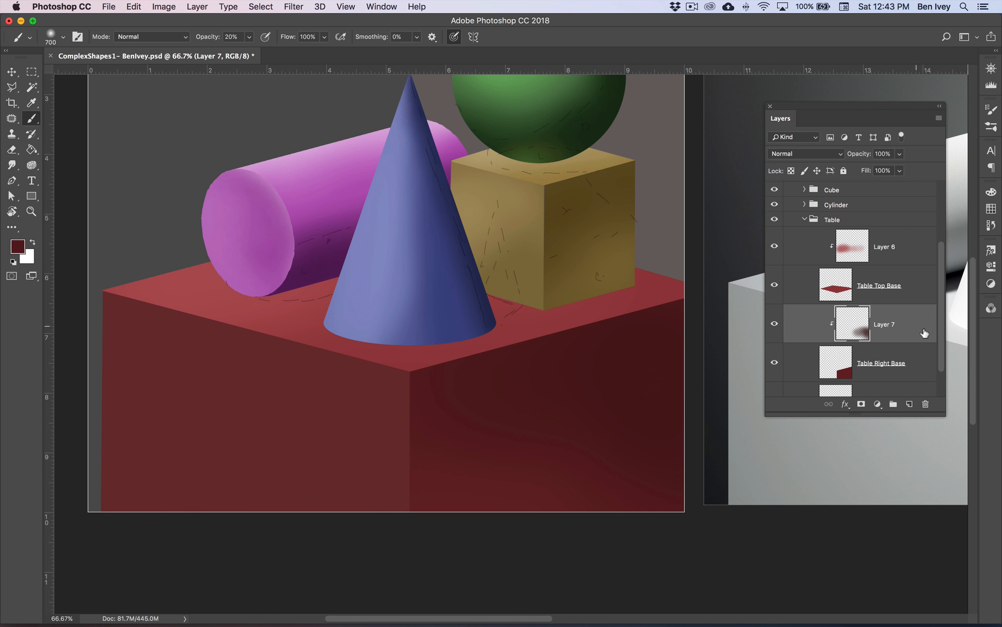
Step: Add a new layer clipped to Table Left Base and brush dark red shading over the table's left face
scroll(892, 315, down, 1)
click(905, 363)
click(909, 401)
key(super+alt+g)
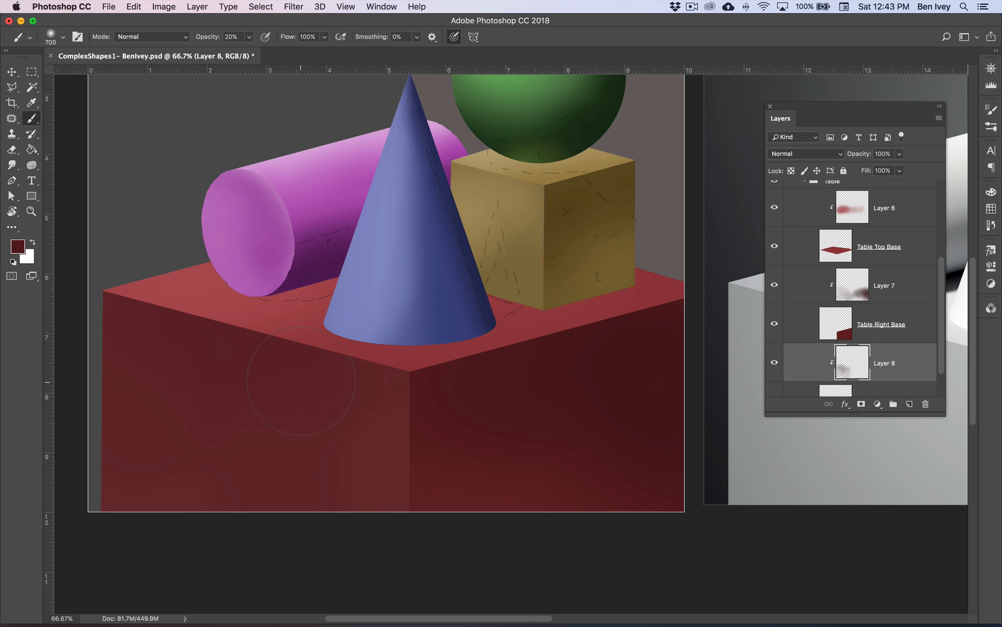
Step: Collapse the Table group, open the Background group, and add a new layer clipped to Background Left
key(super+0)
scroll(860, 392, down, 1)
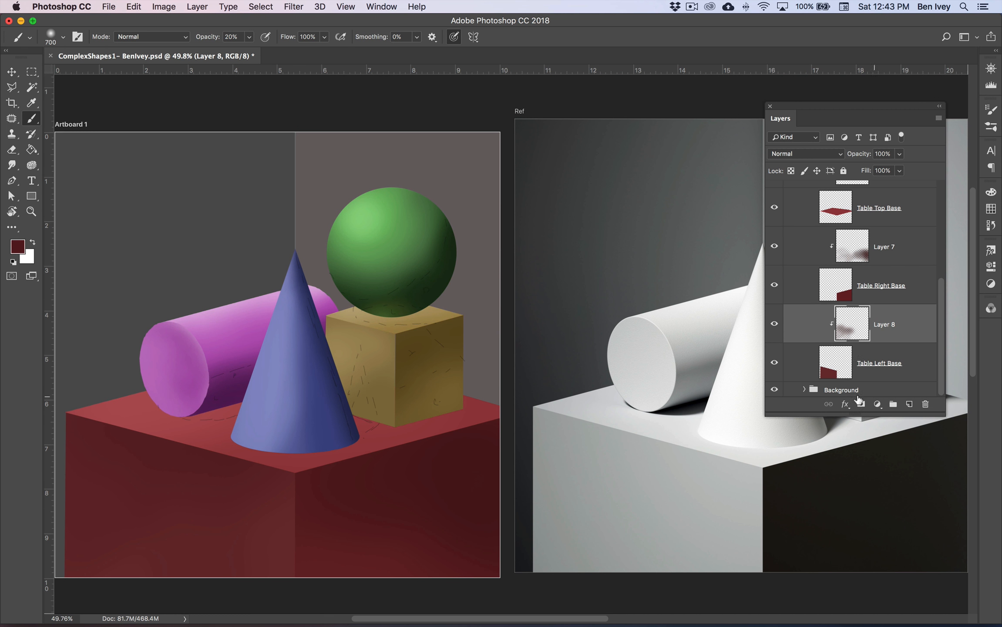
drag(940, 295, 939, 251)
click(805, 219)
click(804, 334)
drag(939, 346, 940, 370)
click(908, 340)
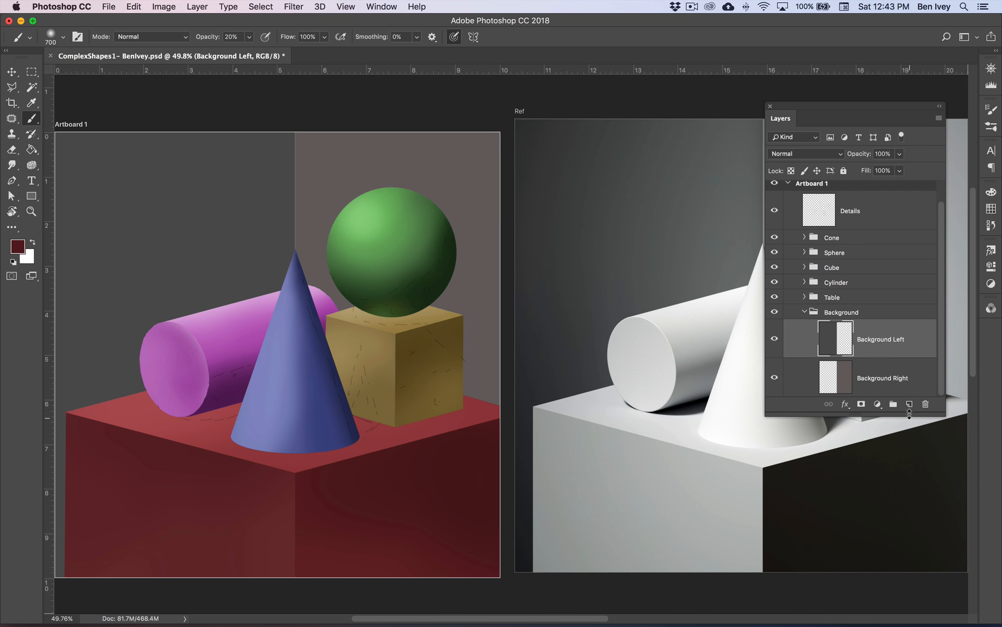
alt+click(908, 405)
click(608, 281)
key(super+alt+g)
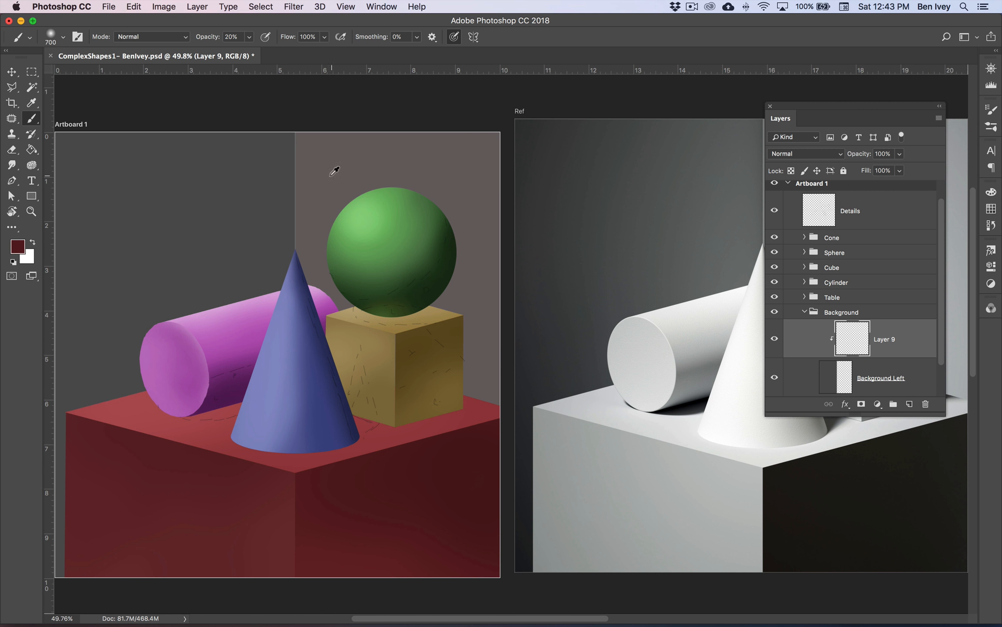
Step: Sample the warm grey of the right wall and brush it onto the left wall beside the corner
alt+click(333, 170)
drag(266, 134, 263, 151)
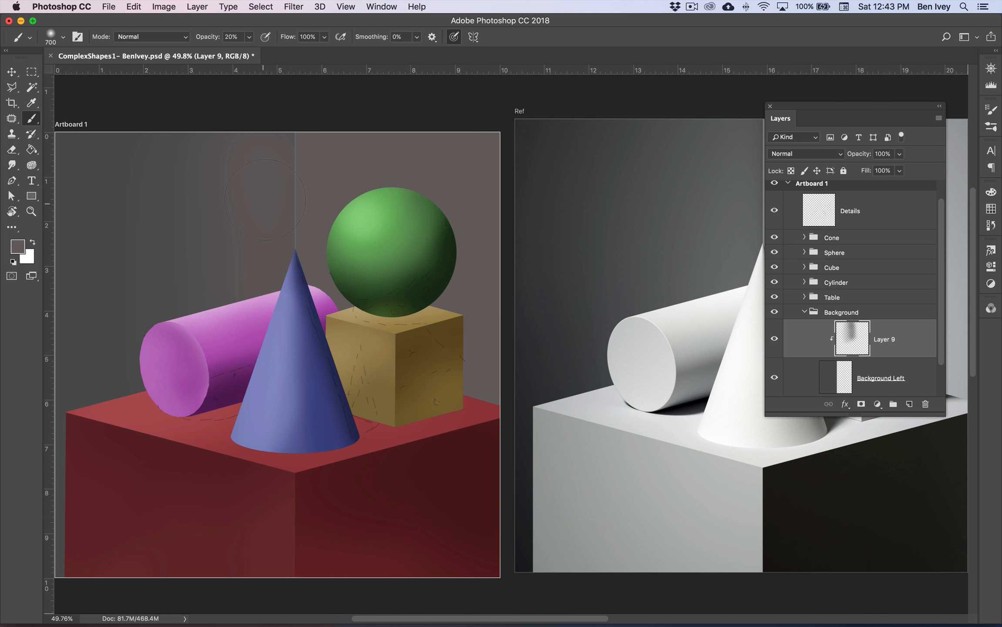
drag(543, 222, 615, 207)
Step: Add a new layer clipped to Background Right
drag(943, 334, 942, 366)
click(905, 378)
click(909, 403)
scroll(881, 388, down, 3)
alt+click(894, 356)
Step: Choose a light grey and brush a vertical highlight on the right wall beside the corner and behind the sphere
click(18, 247)
drag(594, 143, 590, 123)
click(840, 95)
drag(381, 111, 374, 264)
mouse_move(387, 261)
mouse_down()
mouse_move(411, 111)
mouse_move(444, 196)
mouse_up()
drag(366, 111, 358, 393)
drag(343, 113, 342, 328)
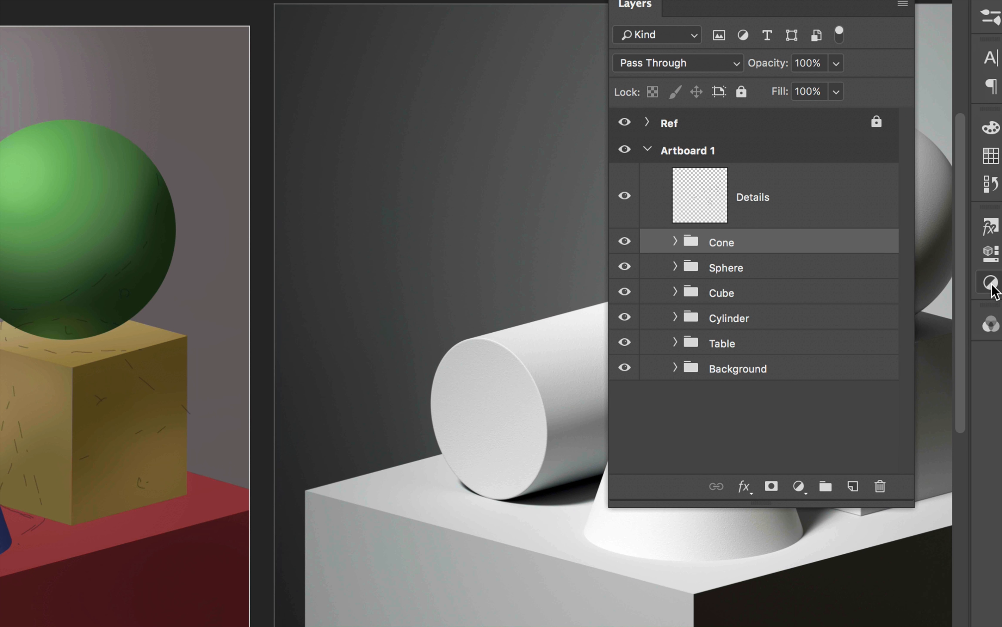
Step: Open the Cone group, add a new layer, and move it directly below Cone Base
click(675, 242)
click(839, 358)
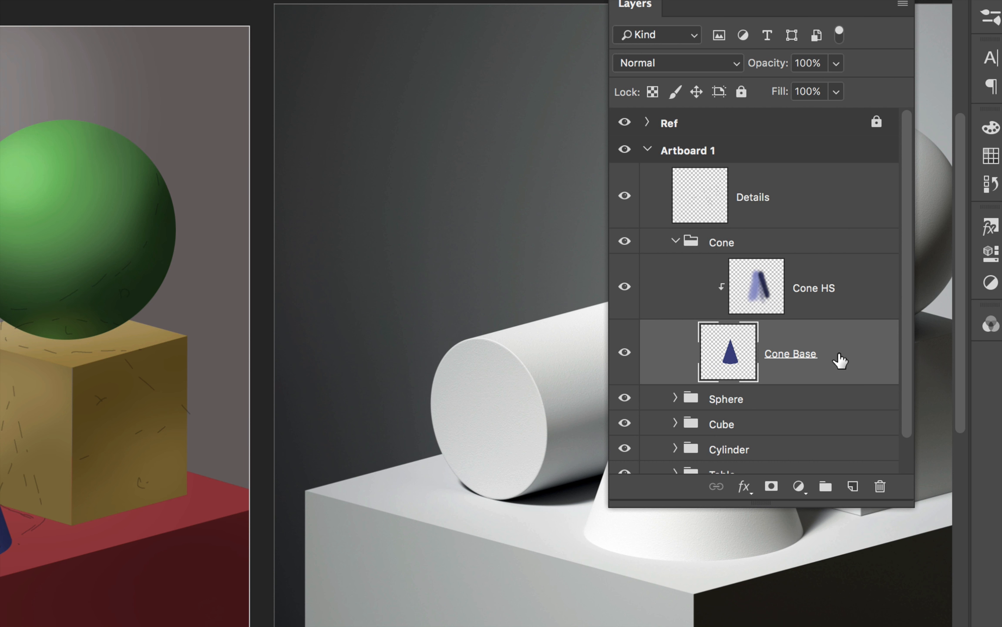
click(853, 487)
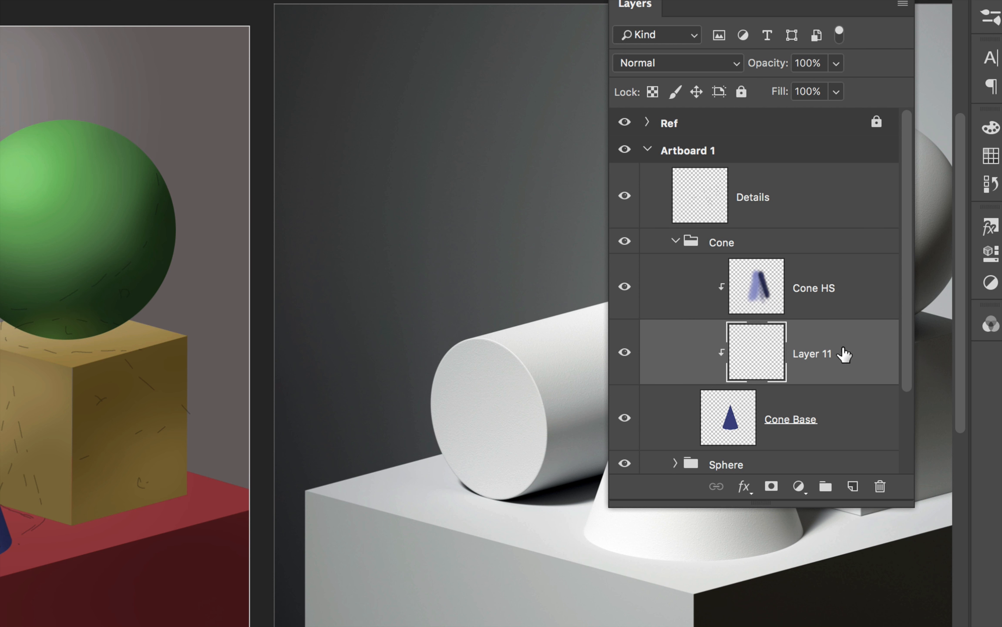
drag(854, 359, 818, 443)
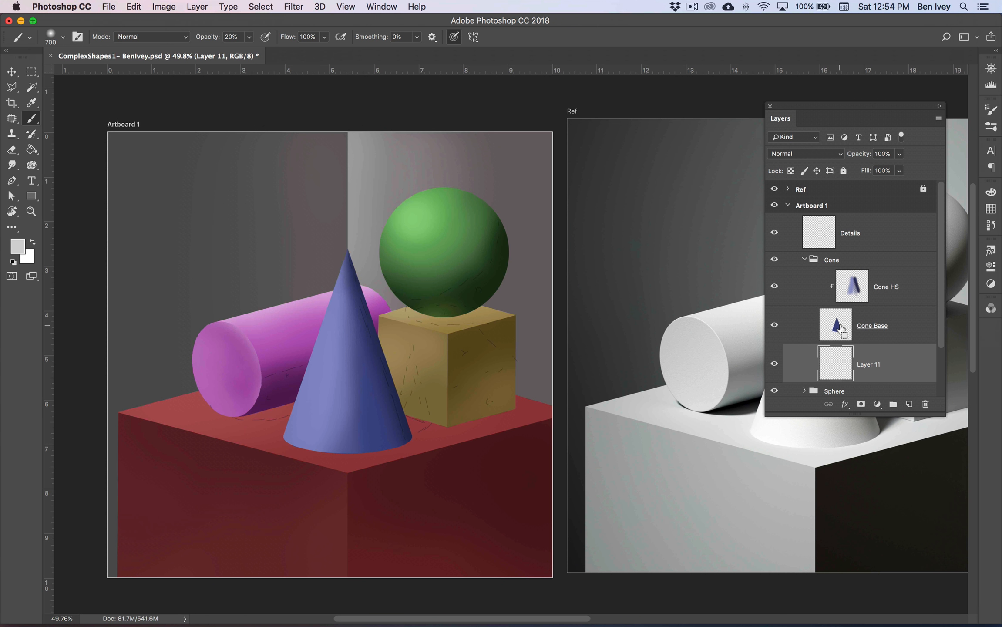
Step: Reduce the brush size to 150 for painting the cone's cast shadow between the cone and the cube
key(super+equal)
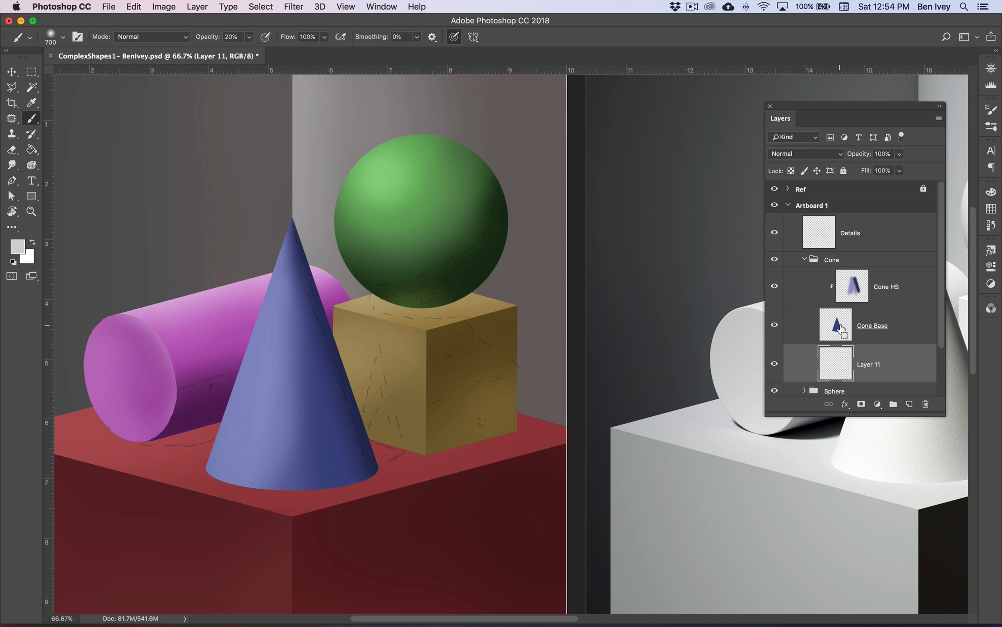
key(super+equal)
drag(539, 379, 644, 334)
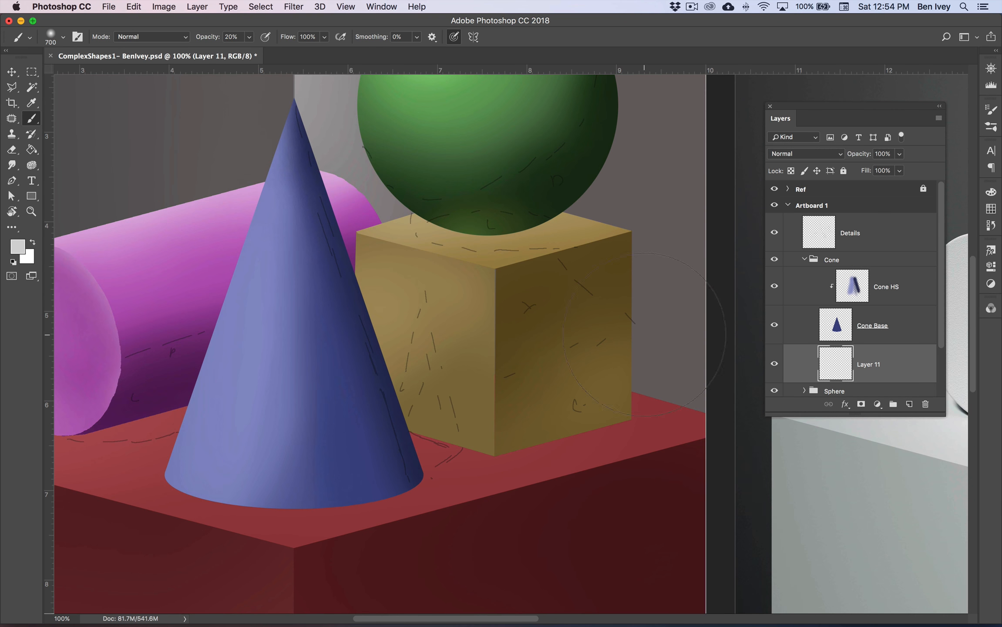
key(super+equal)
scroll(653, 279, down, 5)
scroll(653, 279, left, 2)
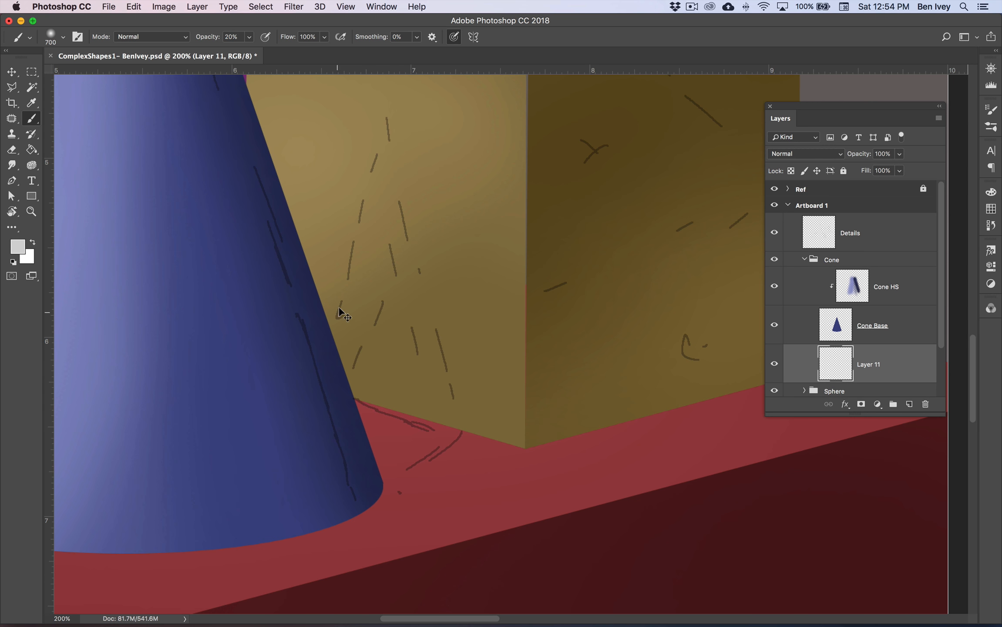
scroll(444, 364, right, 1)
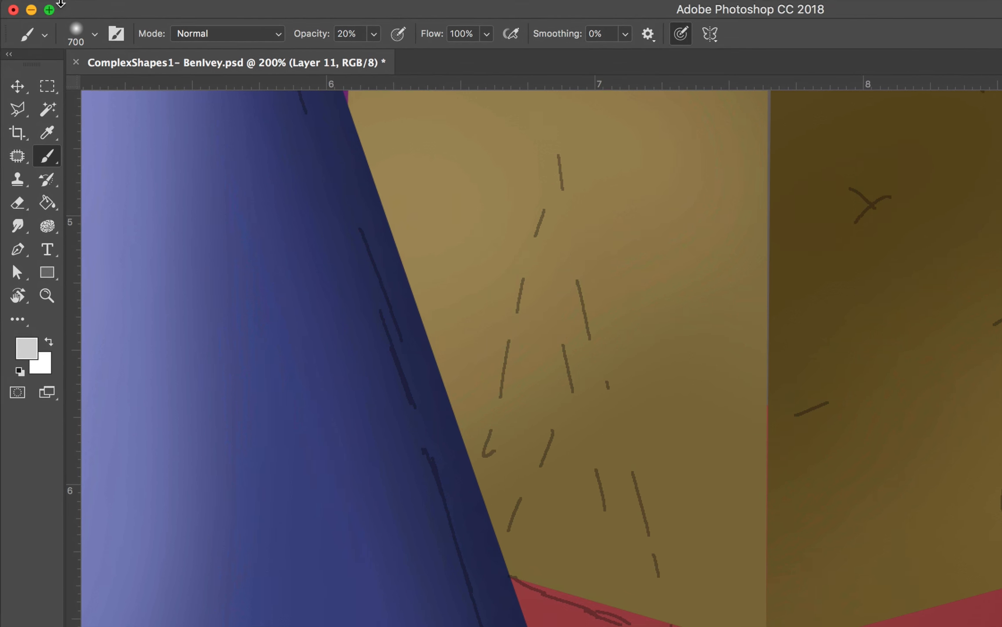
key(bracketleft)
key(bracketleft)
key(bracketleft)
key(bracketleft)
key(bracketleft)
key(bracketleft)
key(bracketleft)
key(bracketleft)
Step: Set the brush colour to a neutral mid grey and reduce the brush size to 80
click(27, 349)
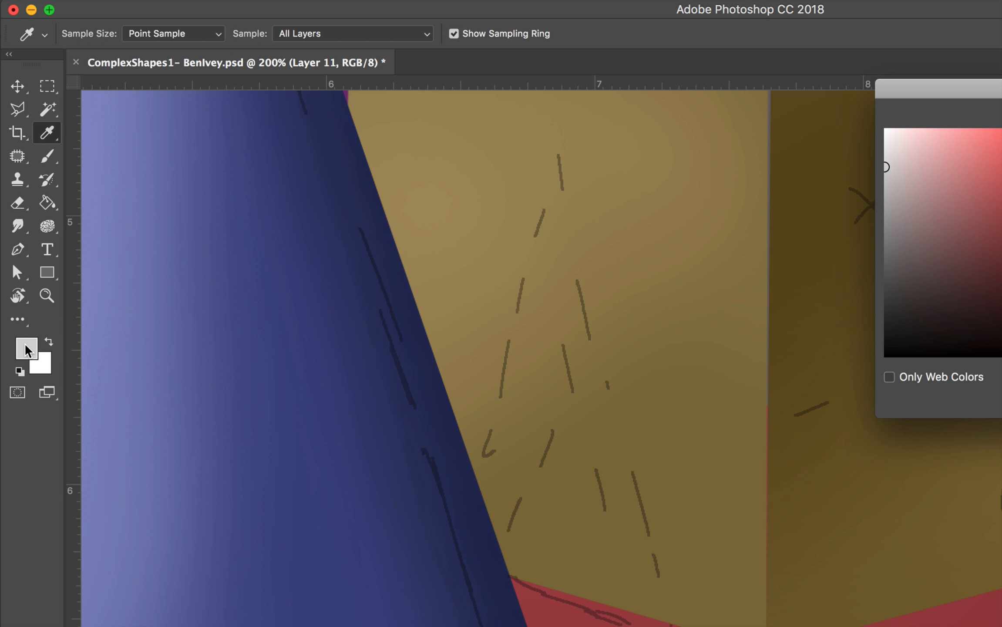
drag(797, 222, 788, 235)
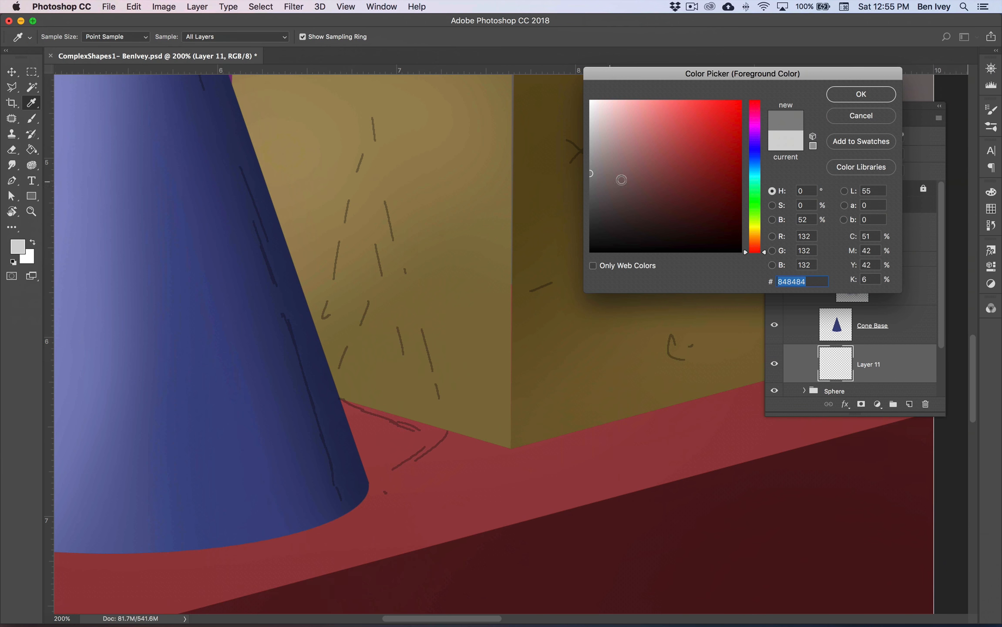
click(844, 100)
key(b)
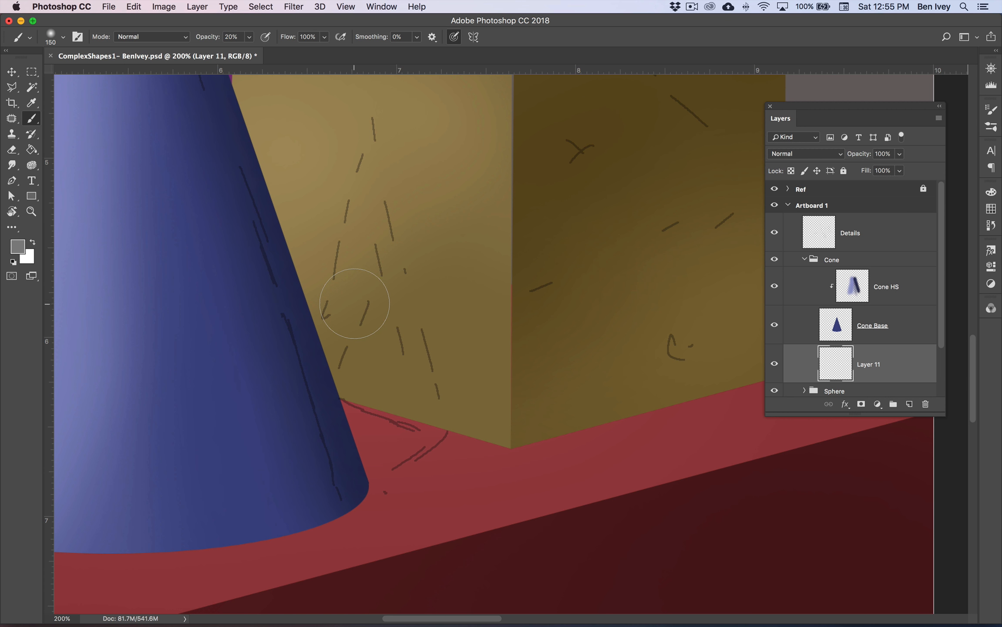
key(bracketleft)
key(bracketleft)
key(bracketleft)
key(bracketleft)
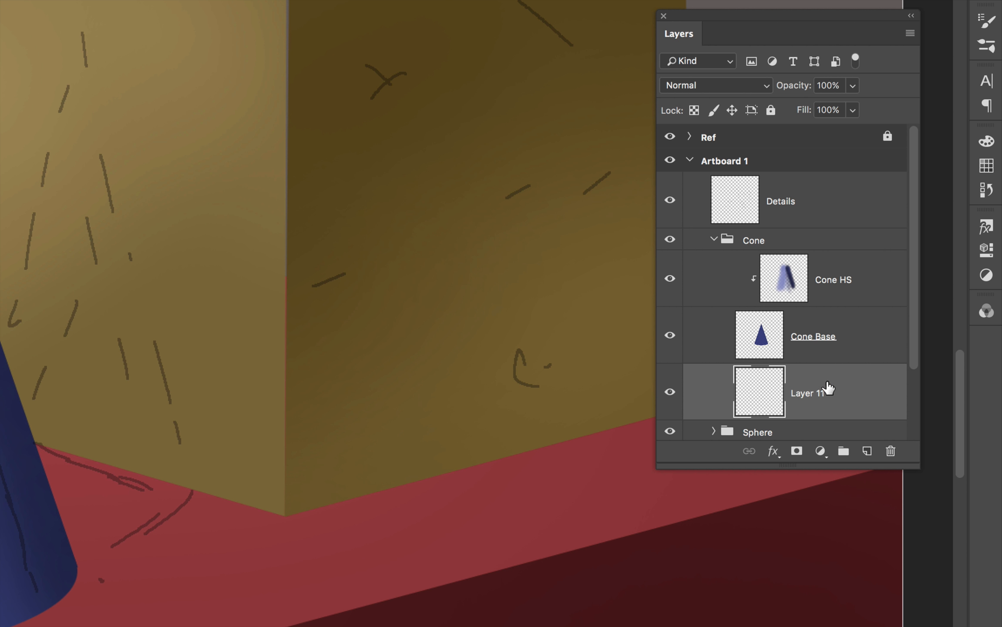
Step: Rename the layer below Cone Base as Cone Cast Shadow and set its blend mode to Multiply
double_click(808, 394)
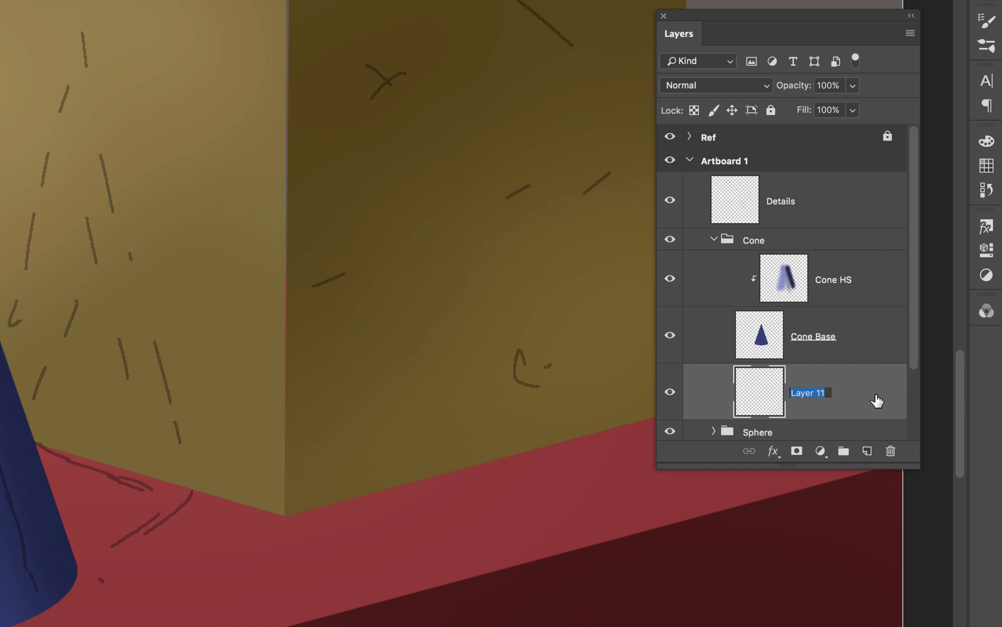
text(Cone Cast Sh)
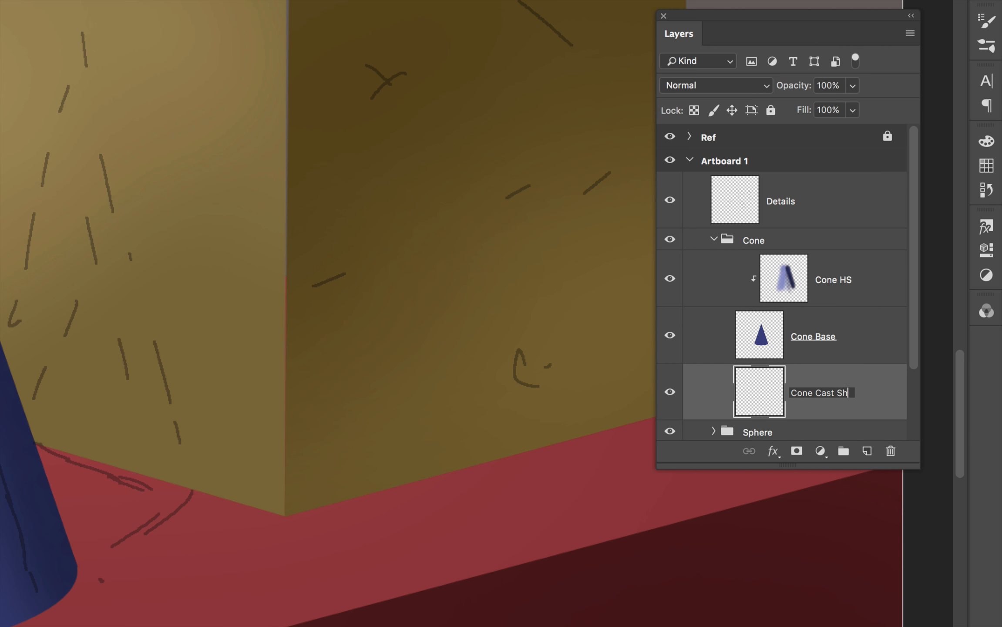
text(adow)
key(Return)
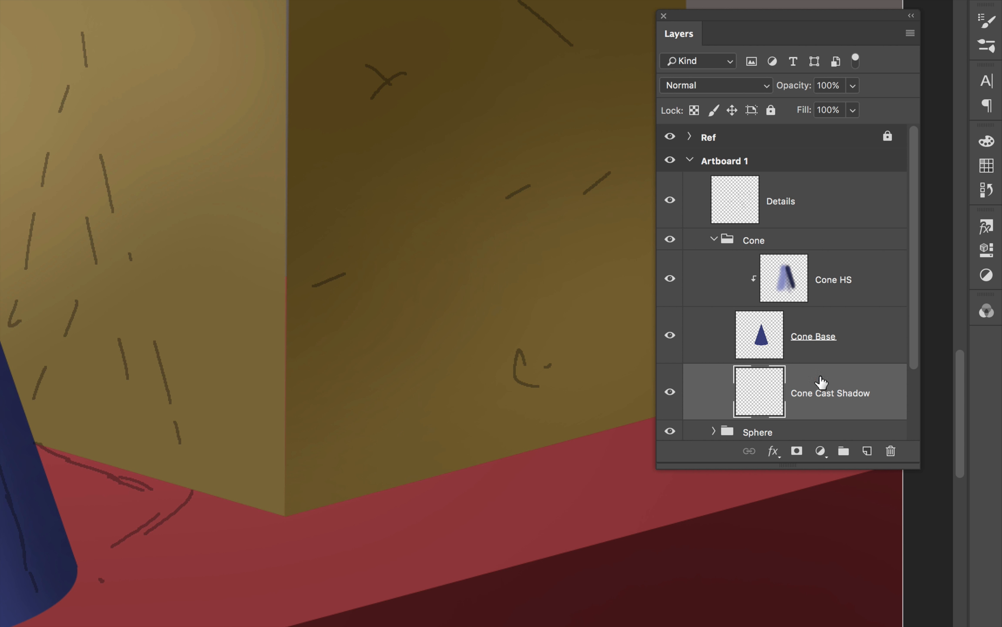
click(721, 84)
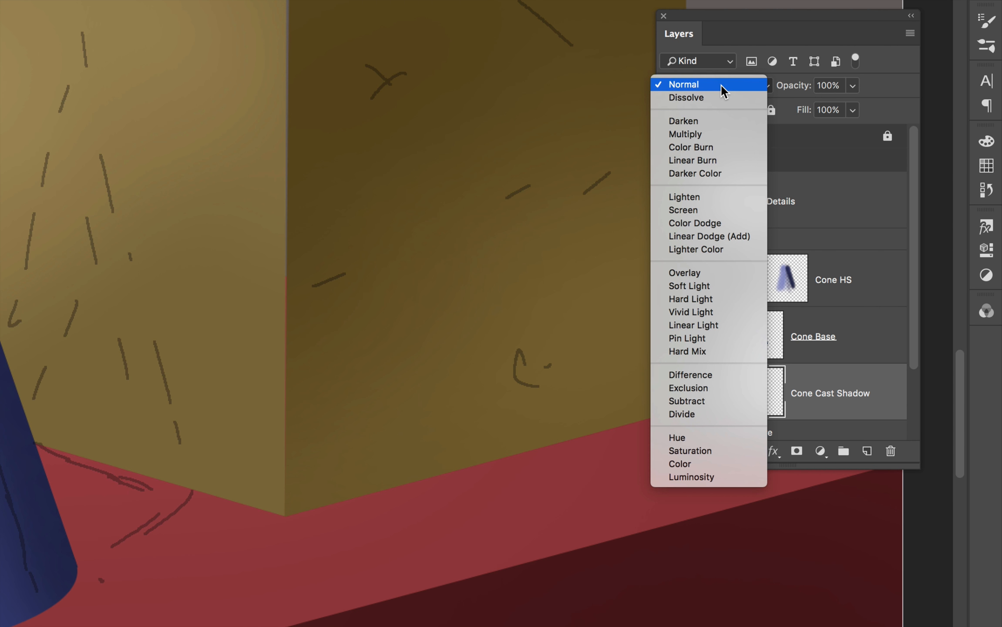
click(717, 134)
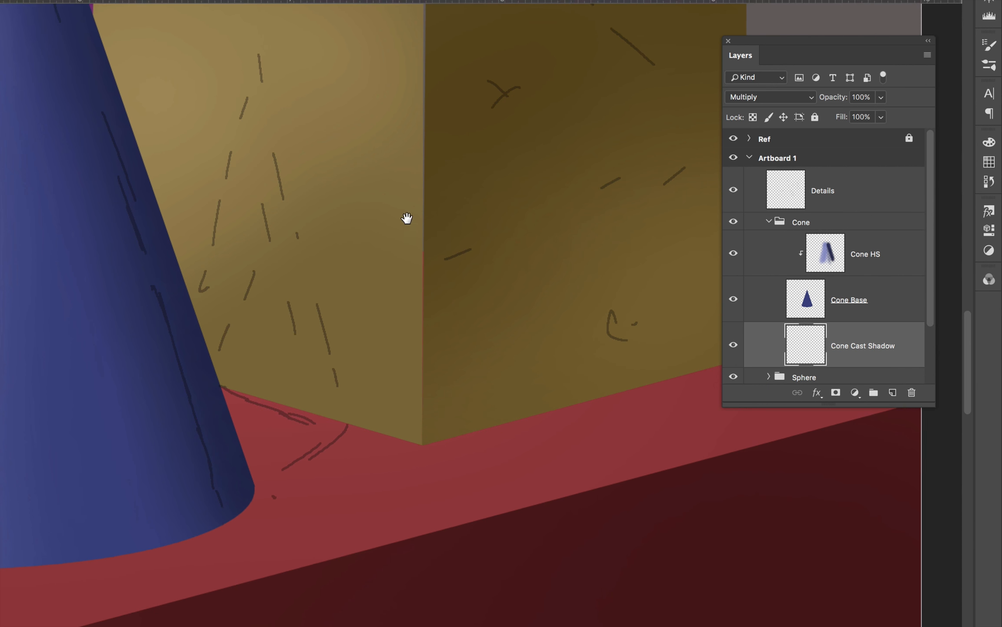
Step: Paint the cone's cast shadow inside the sketched outline, up the cube's front face and across the table beside the cone
drag(264, 234, 367, 258)
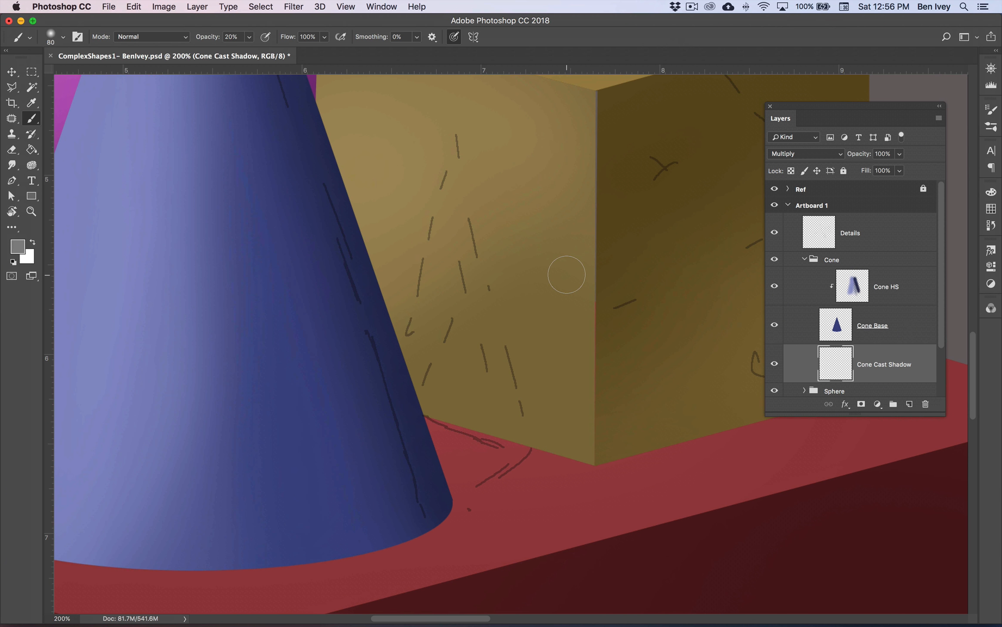
drag(448, 278, 436, 339)
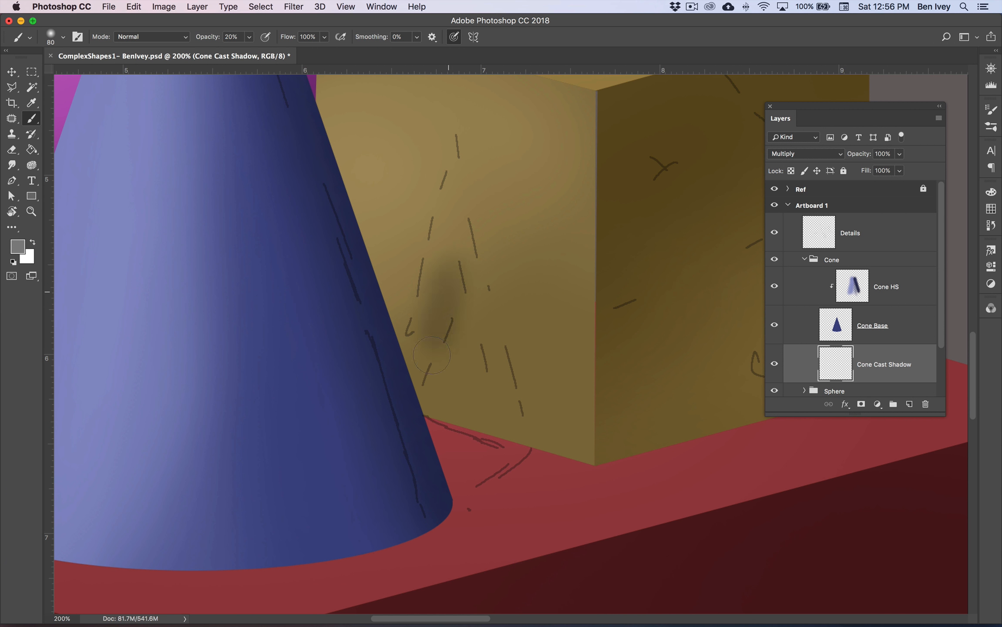
drag(444, 233, 447, 265)
mouse_move(438, 410)
mouse_down()
mouse_move(465, 468)
mouse_move(452, 433)
mouse_move(462, 429)
mouse_move(478, 451)
mouse_move(496, 440)
mouse_move(437, 480)
mouse_move(504, 444)
mouse_move(487, 388)
mouse_move(480, 398)
mouse_move(453, 395)
mouse_move(420, 361)
mouse_move(456, 168)
mouse_up()
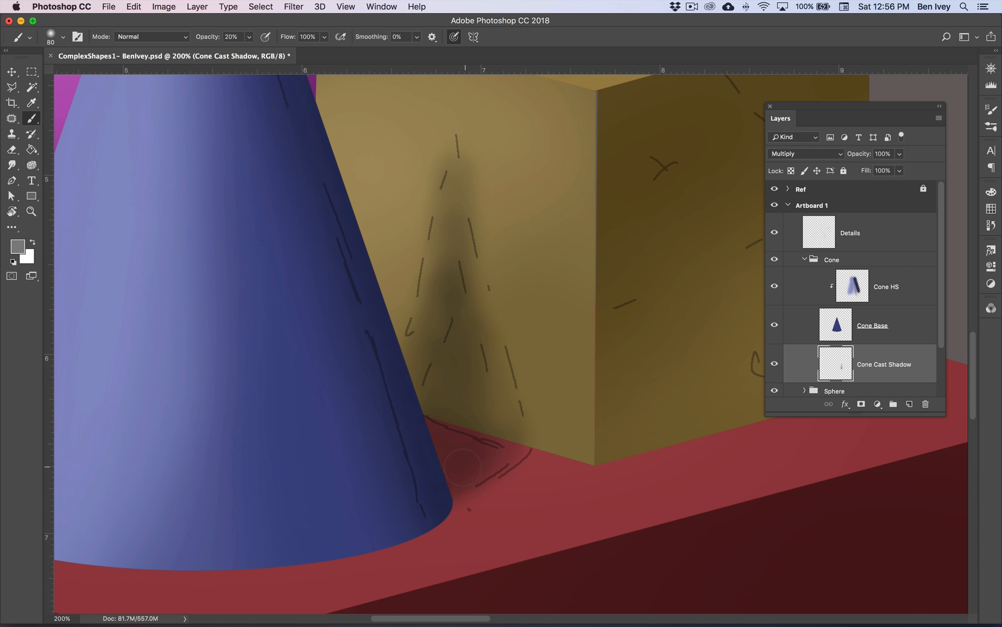
mouse_move(482, 452)
mouse_down()
mouse_move(514, 440)
mouse_move(456, 477)
mouse_move(529, 423)
mouse_move(560, 413)
mouse_move(517, 413)
mouse_move(503, 399)
mouse_up()
Step: Reduce the brush size to 70 and build up the edges and lower part of the cone's cast shadow
key([)
drag(493, 344, 475, 260)
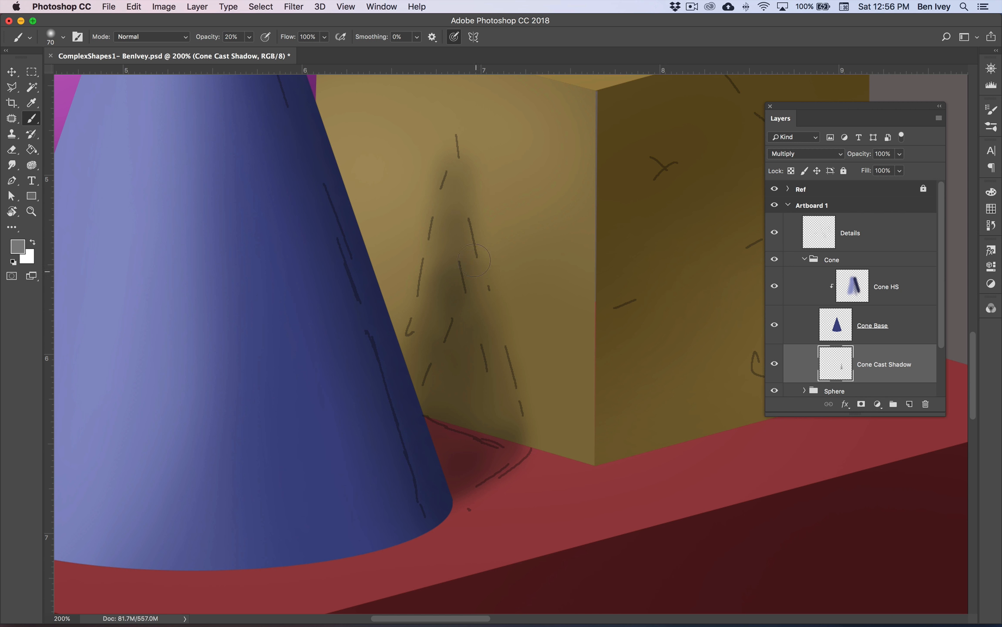
mouse_move(457, 191)
mouse_down()
mouse_move(429, 250)
mouse_move(420, 332)
mouse_up()
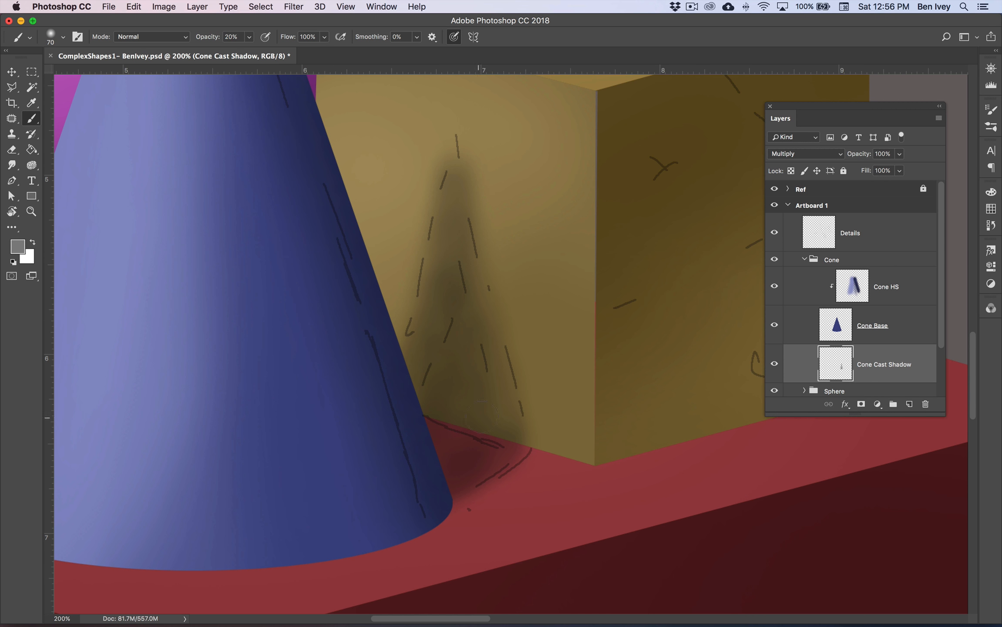
mouse_move(482, 416)
mouse_down()
mouse_move(481, 436)
mouse_move(448, 429)
mouse_up()
mouse_move(451, 209)
mouse_down()
mouse_move(419, 314)
mouse_move(408, 418)
mouse_up()
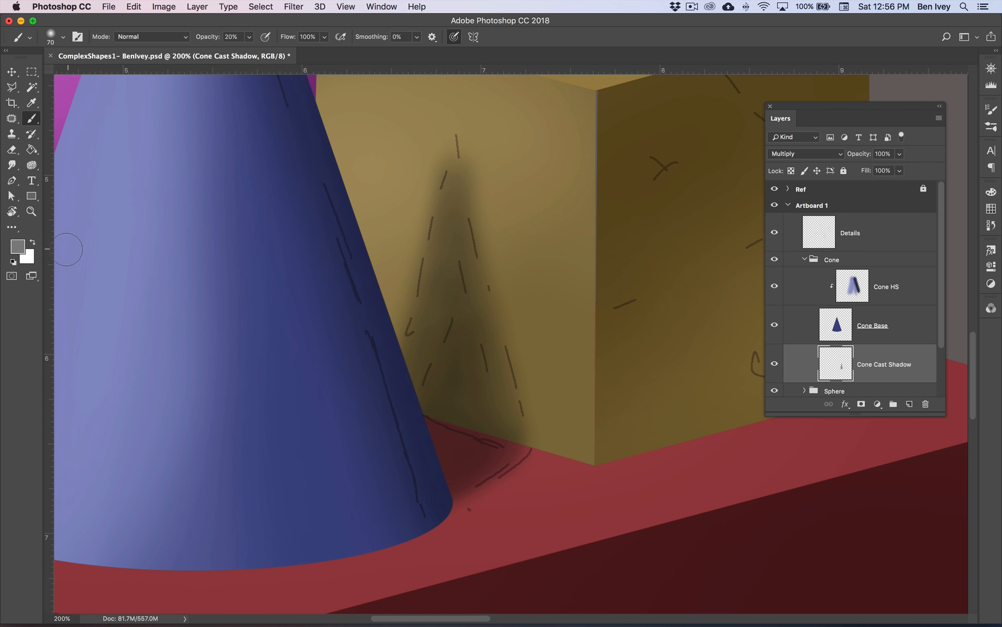
Step: Soften the cone shadow's edges with white at brush size 100, and sample the dark red from its table part
click(34, 243)
key(bracketright)
key(bracketright)
key(bracketright)
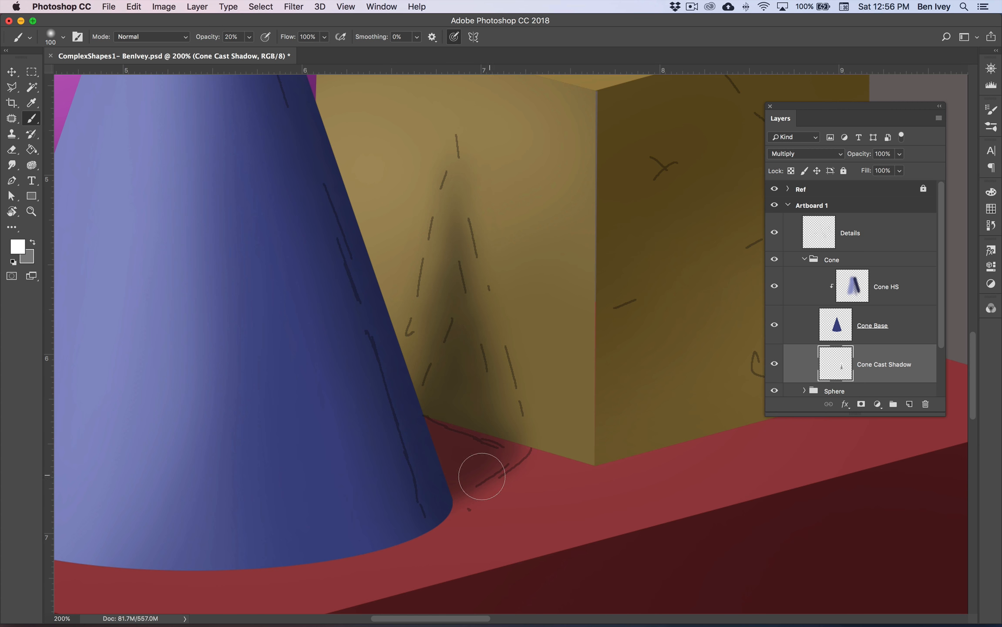
alt+click(459, 441)
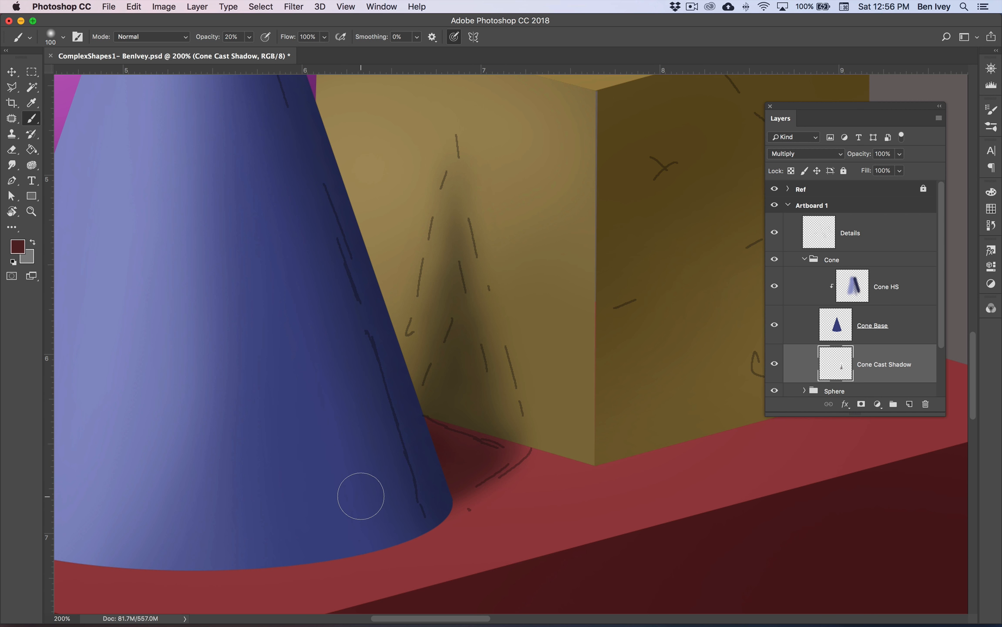
Step: Collapse the Cone group, open the Sphere group, and add a new layer directly below Sphere Base
key(super+0)
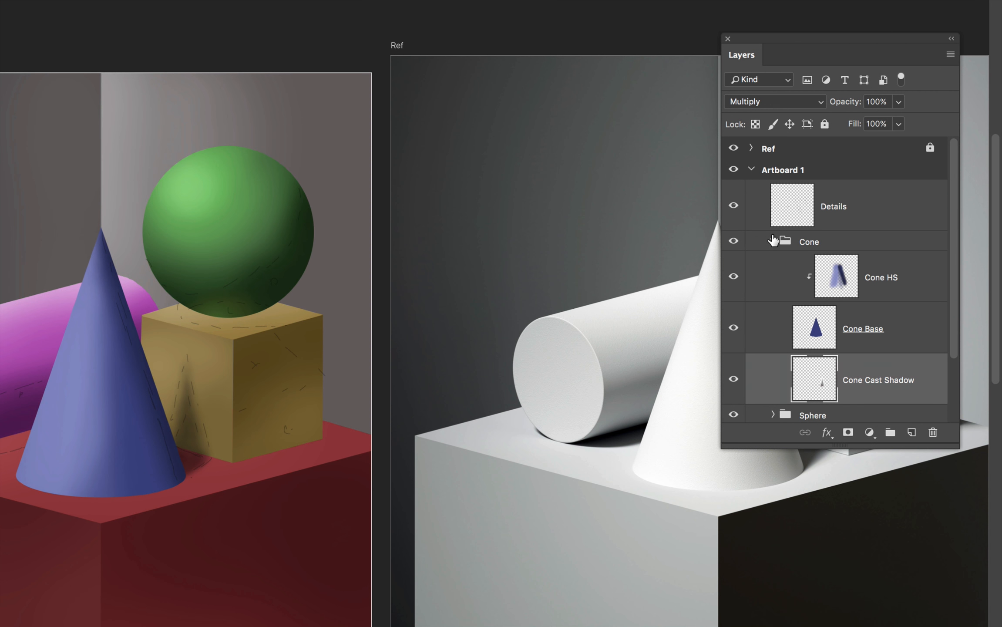
click(780, 245)
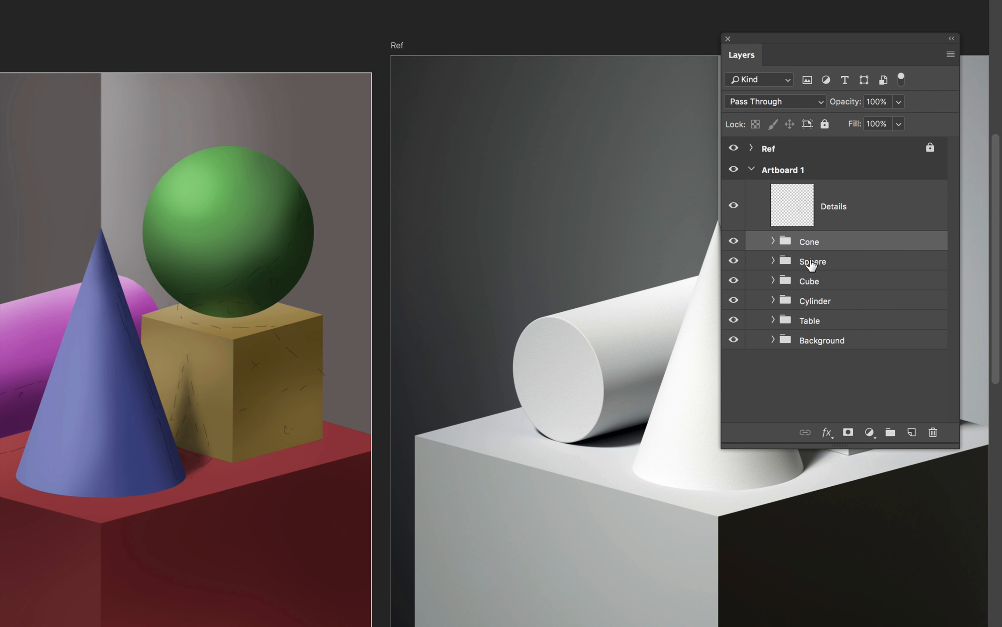
click(773, 260)
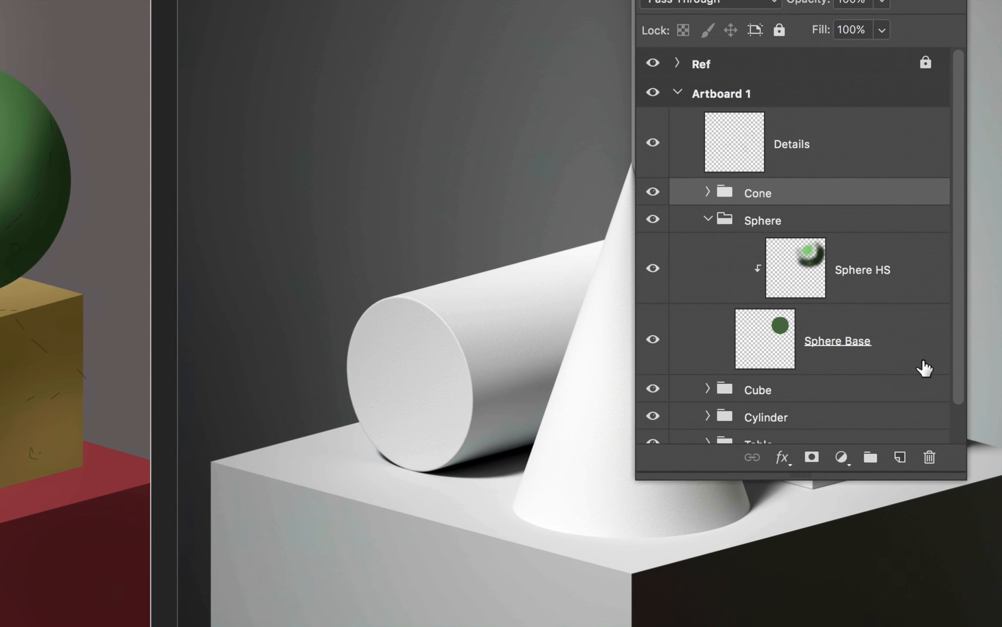
scroll(936, 375, down, 1)
click(913, 353)
click(898, 324)
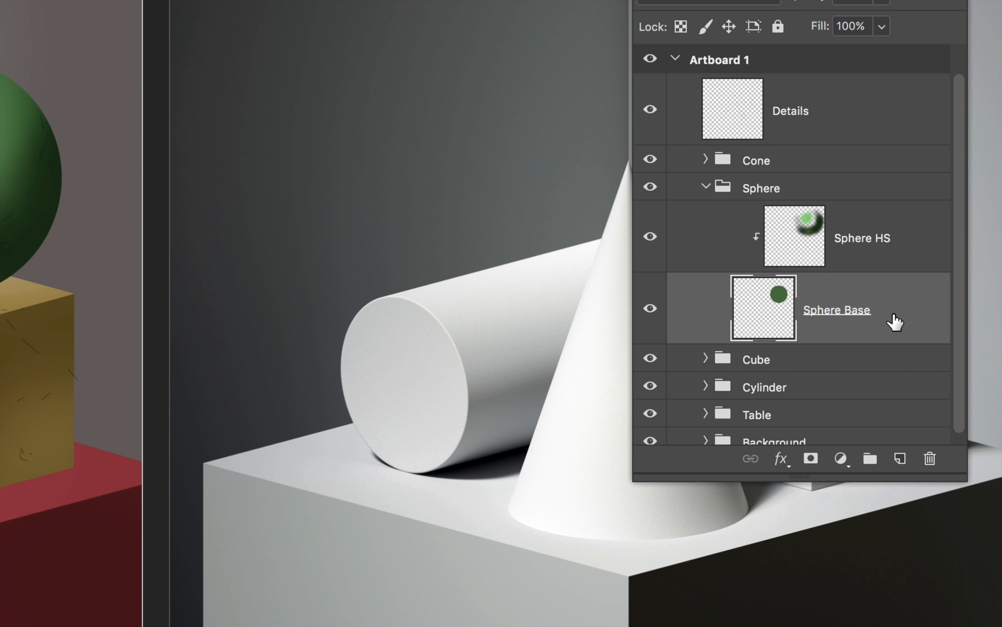
click(900, 459)
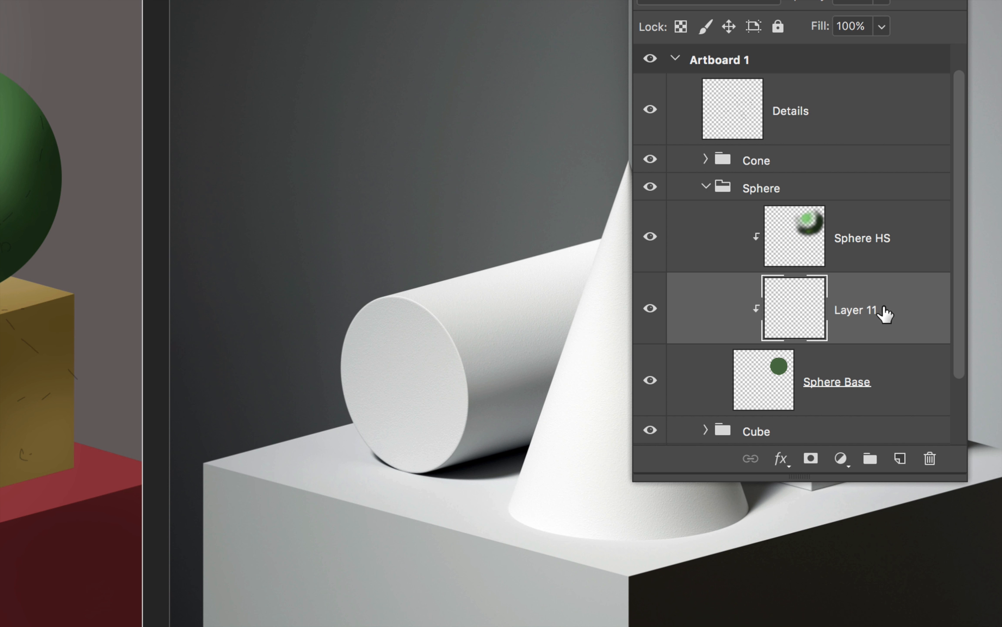
drag(884, 313, 883, 405)
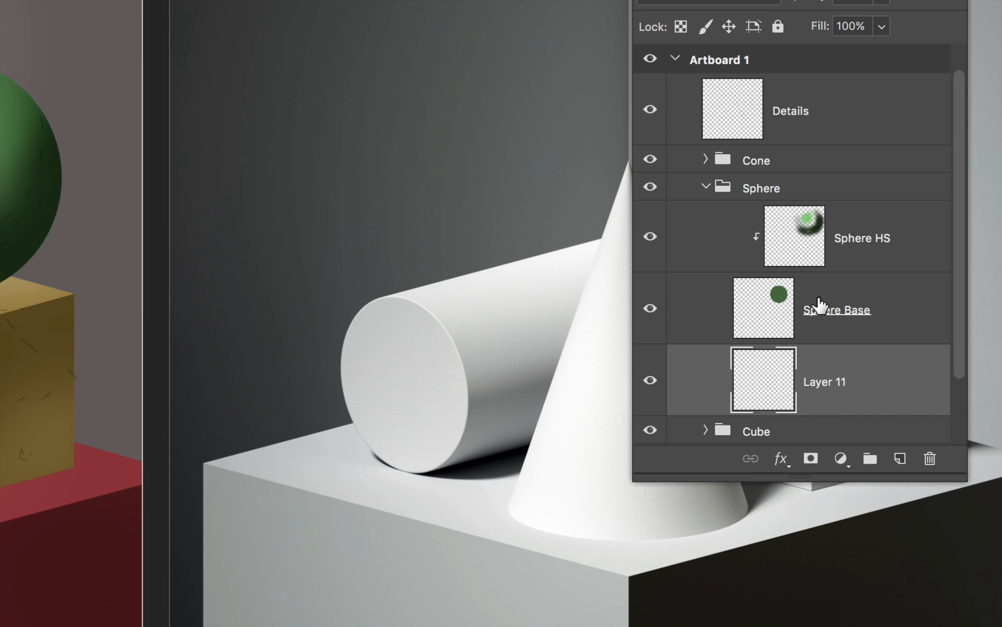
Step: Rename the new layer as Sphere Cast Shadow and set its blend mode to Multiply
double_click(819, 381)
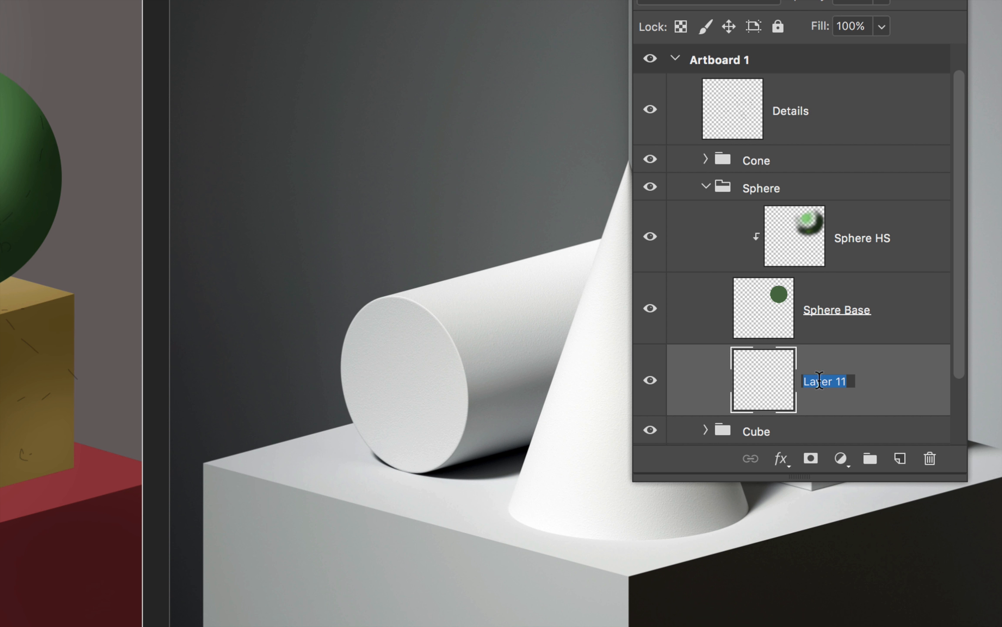
text(Sphere )
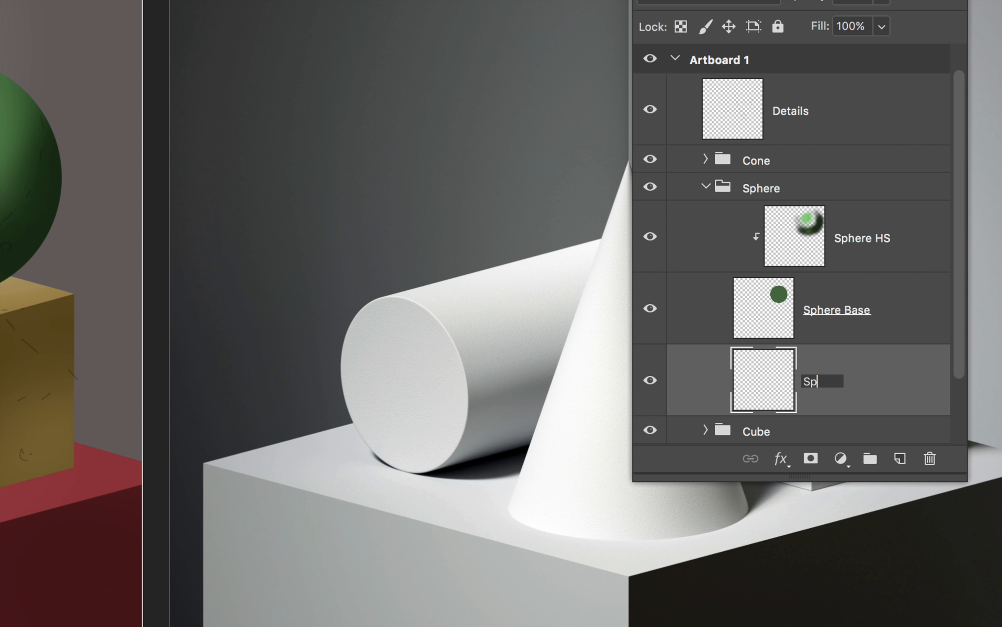
text(Cast Shadow)
key(Return)
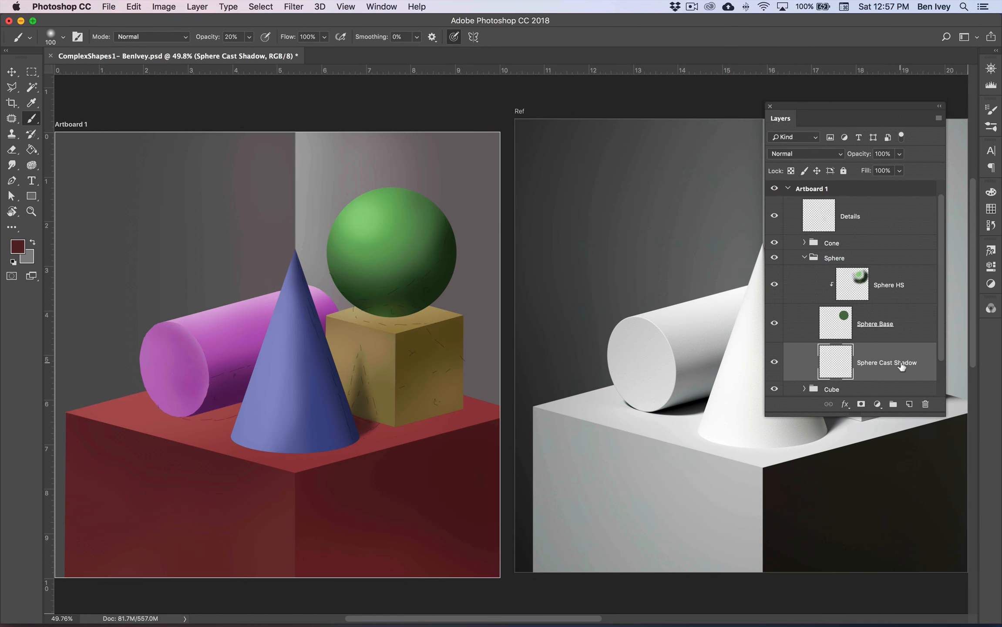
key(super+equal)
key(super+equal)
key(super+equal)
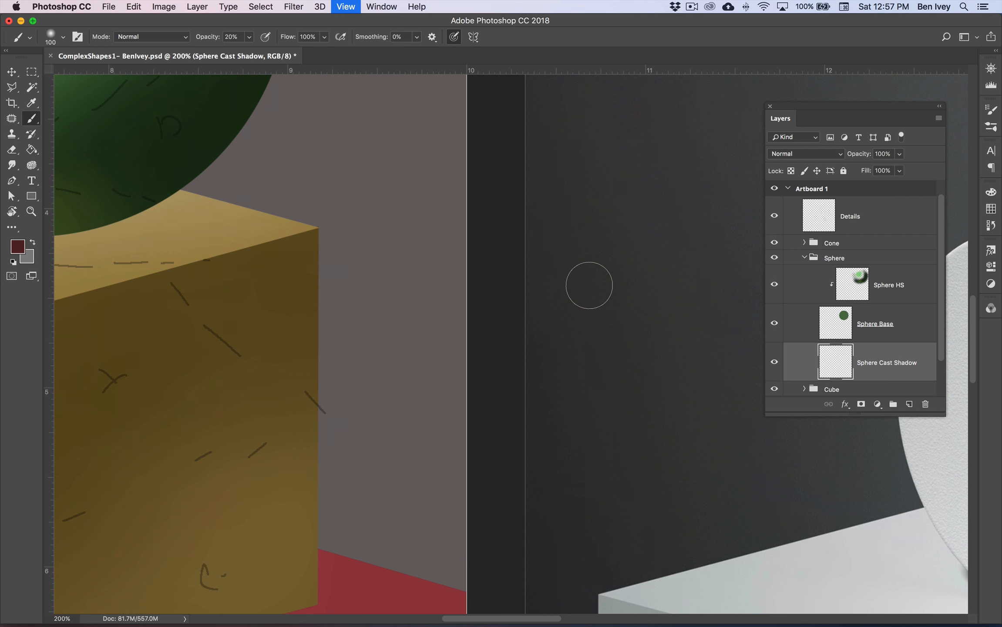
drag(209, 287, 545, 316)
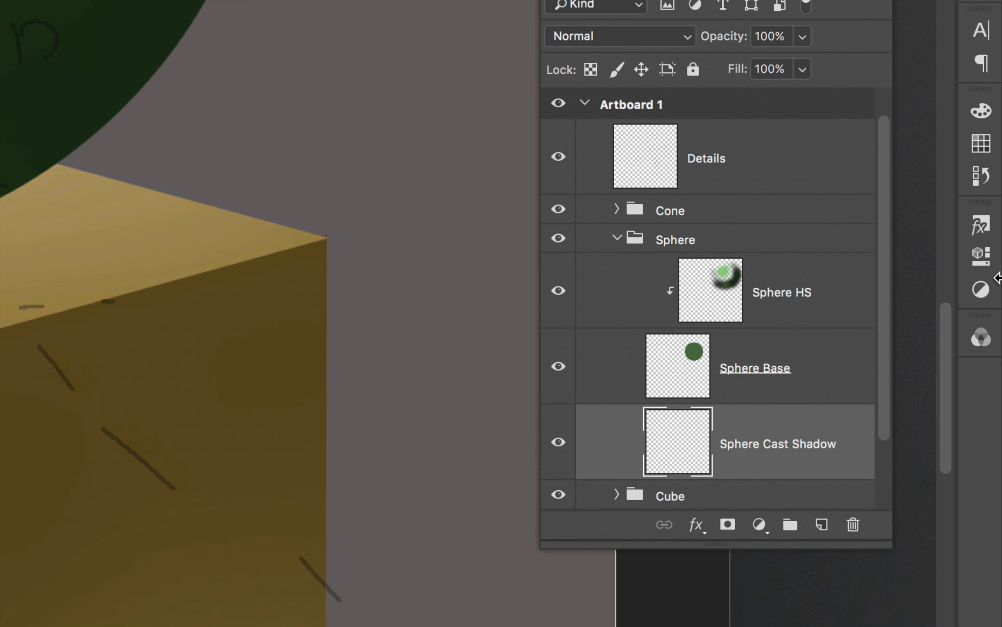
click(610, 38)
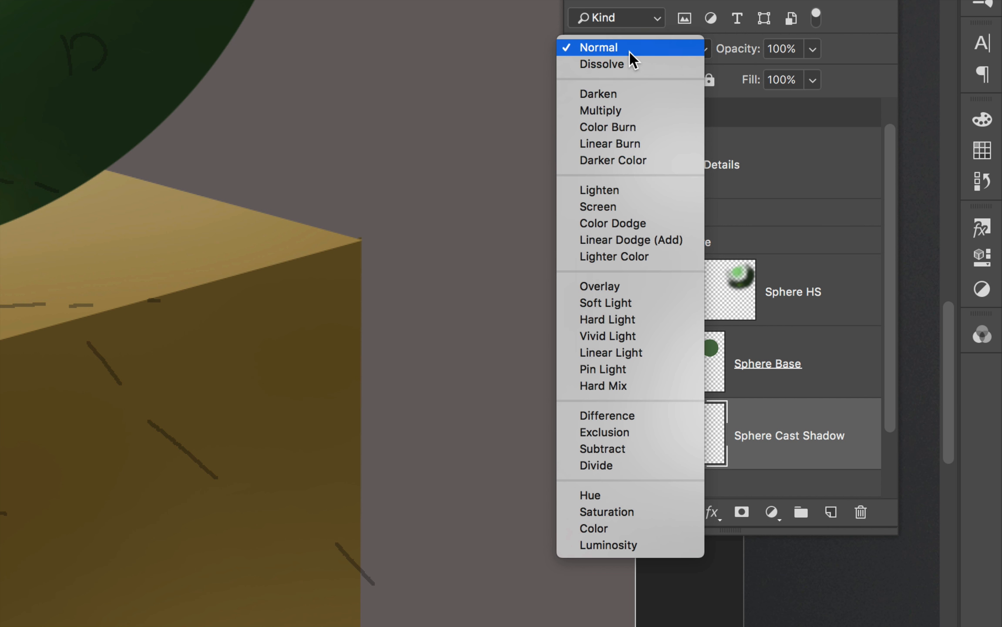
click(631, 108)
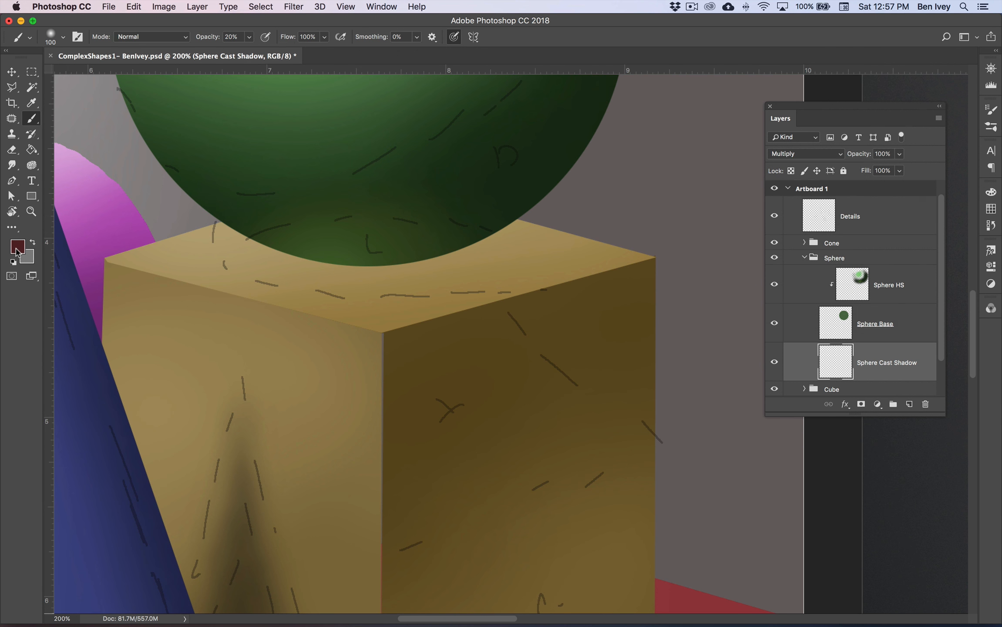
click(17, 247)
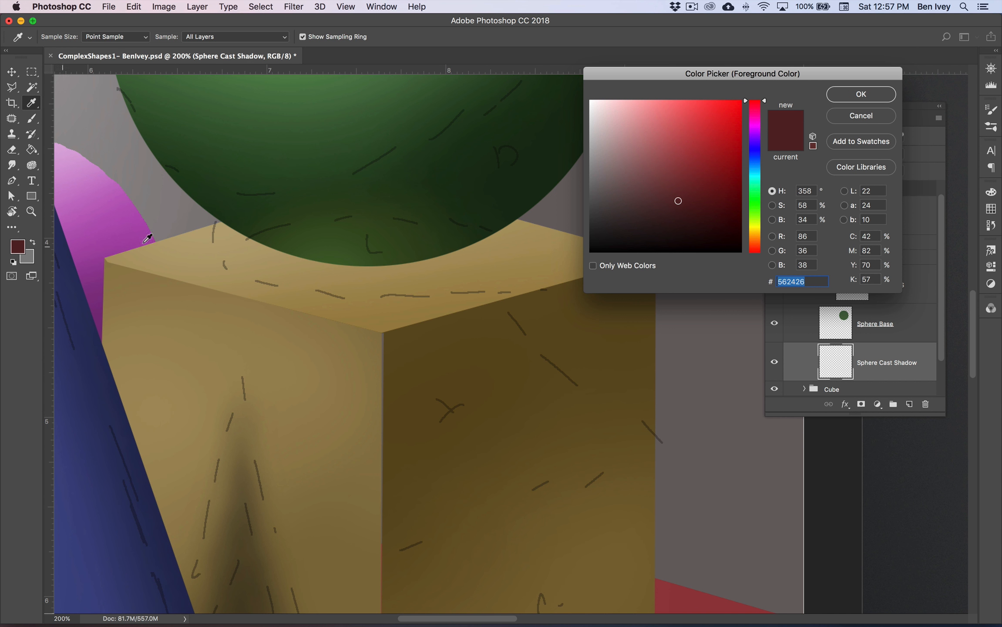
click(854, 116)
key(b)
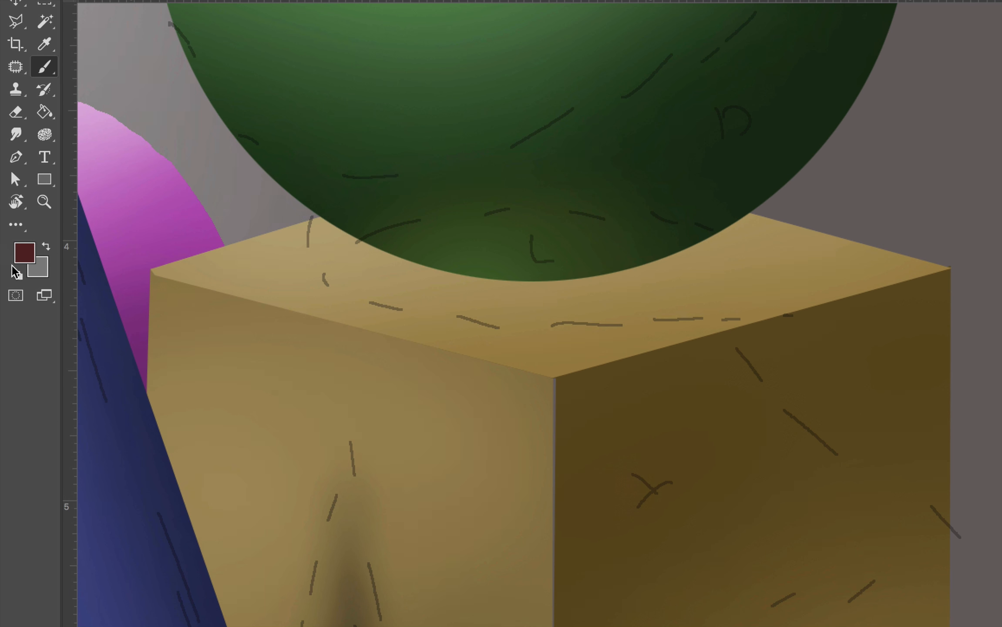
Step: Reset the colours to black and white, and set the foreground to a neutral grey slightly darker than mid grey
click(14, 271)
click(25, 252)
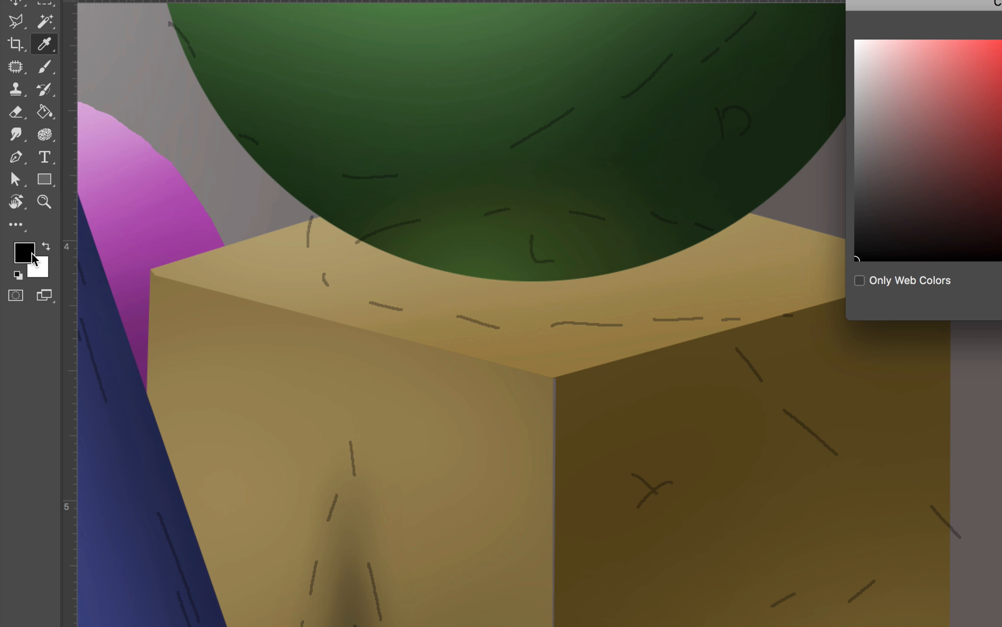
drag(891, 148, 848, 146)
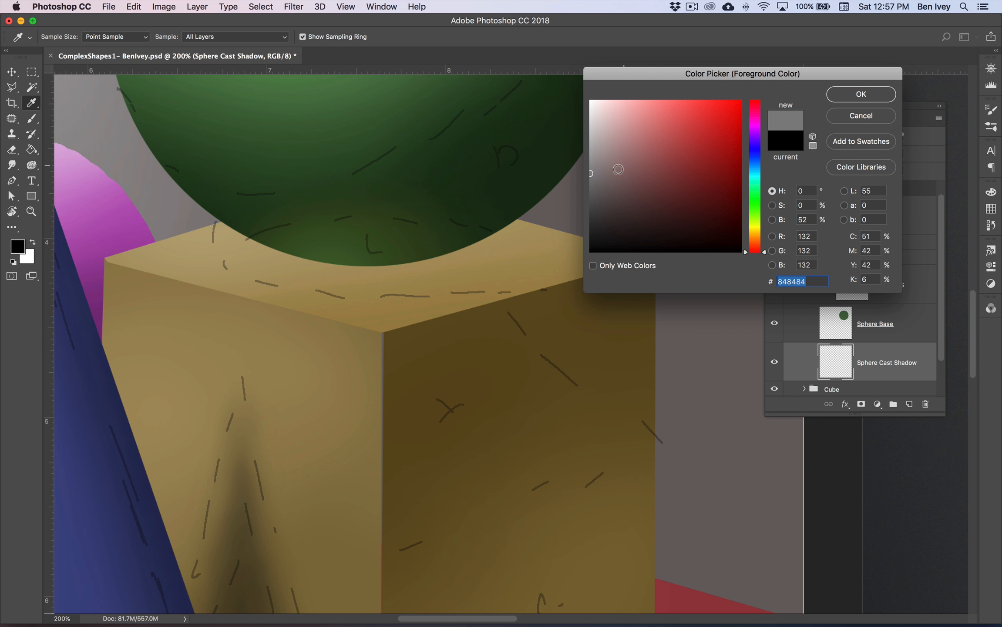
drag(591, 176, 590, 187)
click(861, 95)
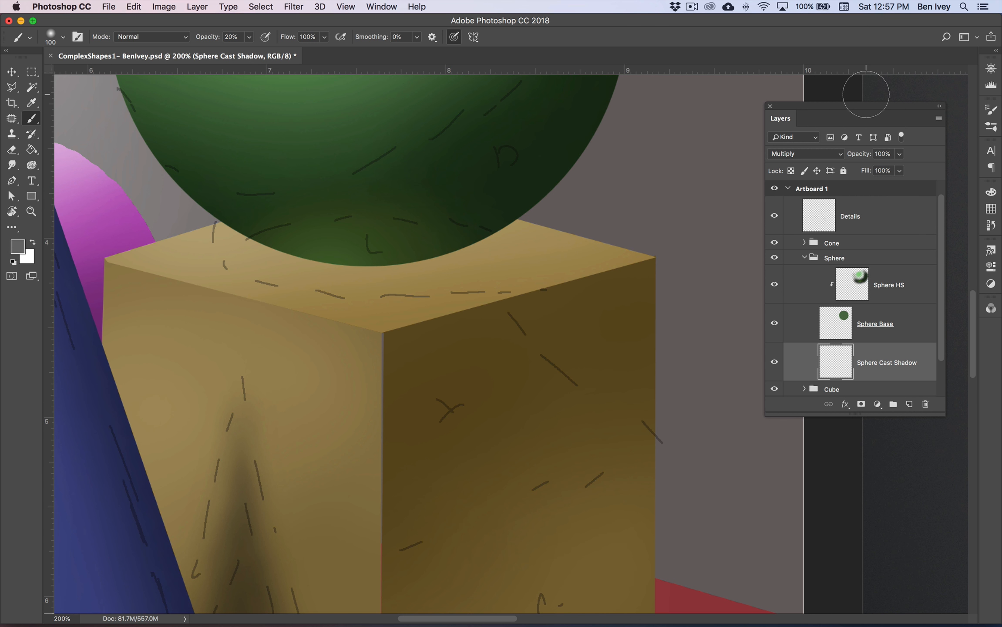
Step: Paint the sphere's cast shadow on the cube's top face, beneath the sphere and out to the far right corner
mouse_move(260, 230)
mouse_down()
mouse_move(259, 250)
mouse_move(258, 230)
mouse_move(320, 257)
mouse_move(405, 257)
mouse_up()
mouse_move(230, 233)
mouse_down()
mouse_move(255, 257)
mouse_move(437, 264)
mouse_up()
mouse_move(335, 251)
mouse_down()
mouse_move(444, 231)
mouse_move(372, 266)
mouse_move(401, 255)
mouse_move(525, 257)
mouse_move(441, 267)
mouse_move(610, 241)
mouse_move(575, 252)
mouse_move(482, 243)
mouse_up()
drag(288, 258, 255, 255)
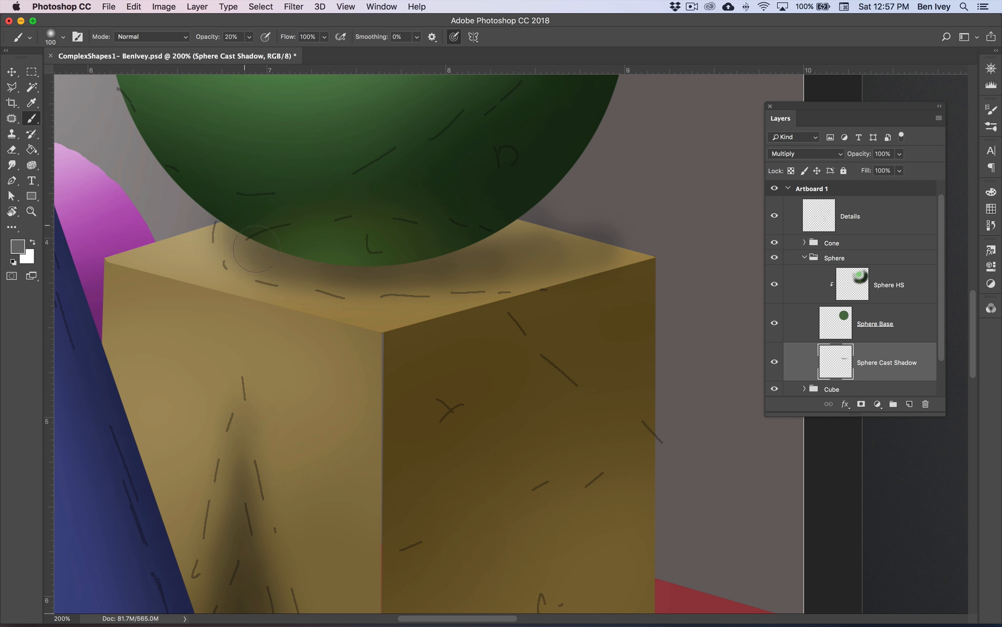
drag(548, 242, 481, 227)
drag(461, 283, 627, 246)
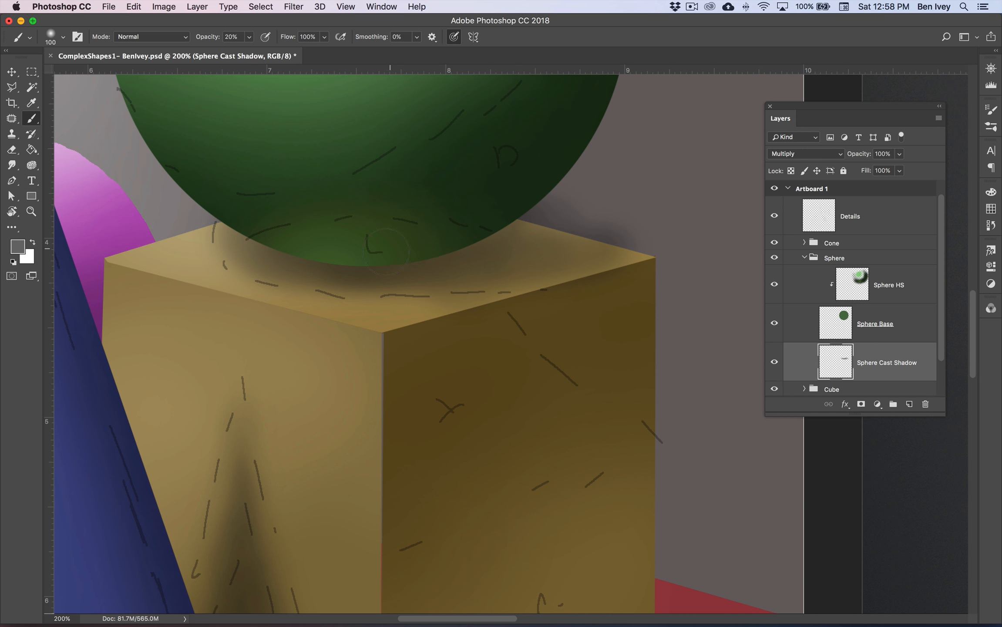
Step: Extend the sphere's cast shadow diagonally down the upper part of the cube's dark right face, past its outer edge
drag(479, 279, 622, 279)
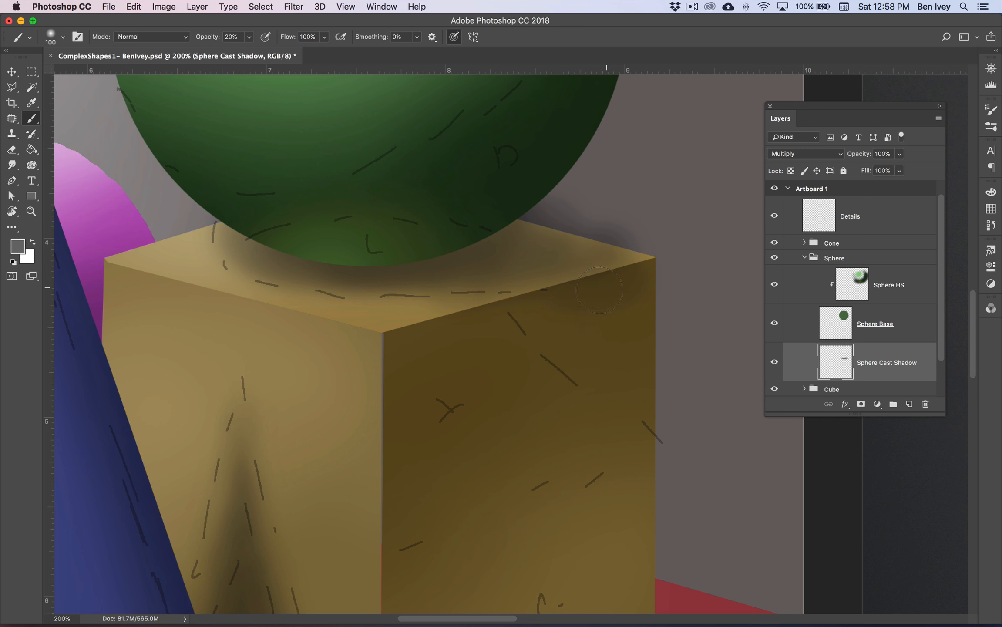
drag(643, 378, 523, 287)
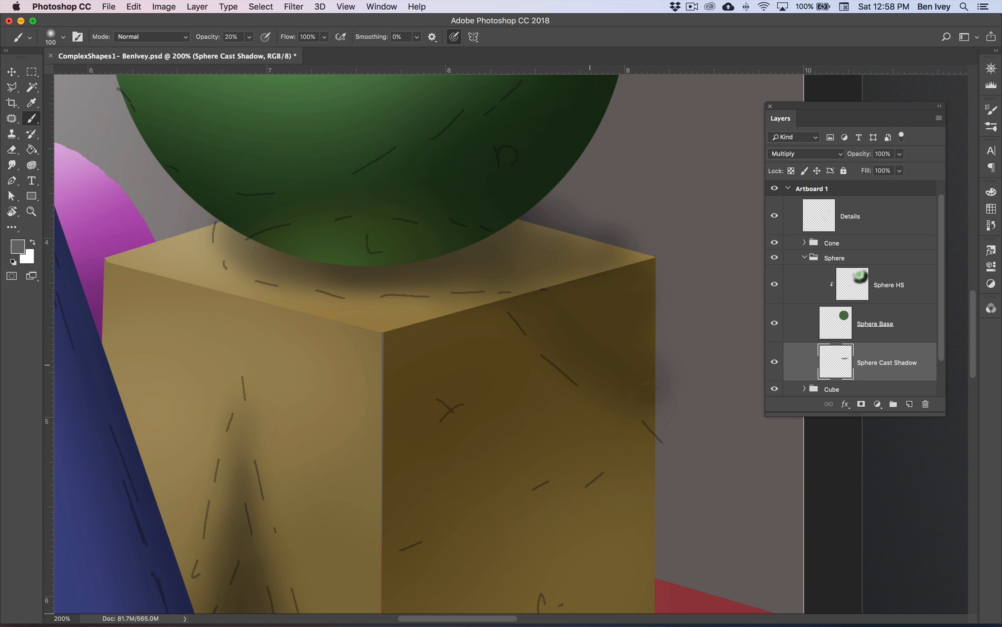
drag(640, 399, 681, 416)
drag(622, 257, 626, 271)
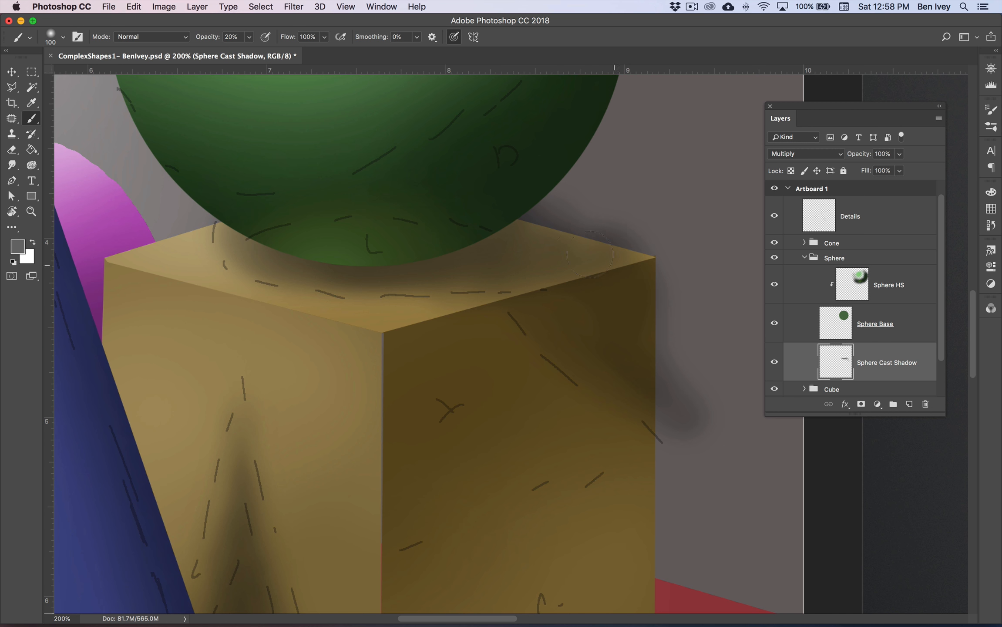
Step: Set the foreground colour to dark grey 4d4d4d and swap it with the white background colour
click(14, 246)
click(591, 206)
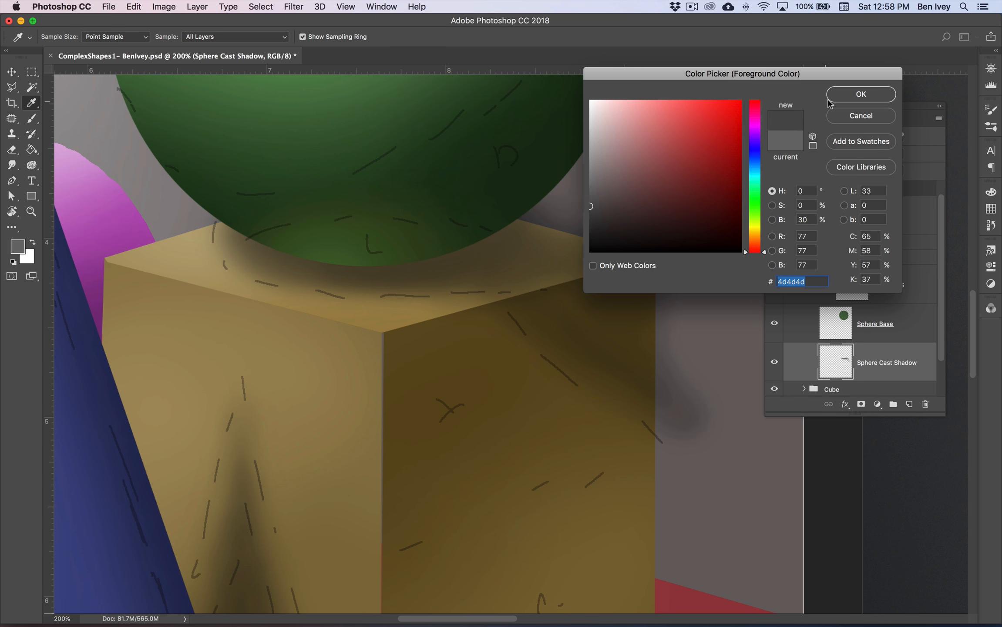
click(829, 98)
key(b)
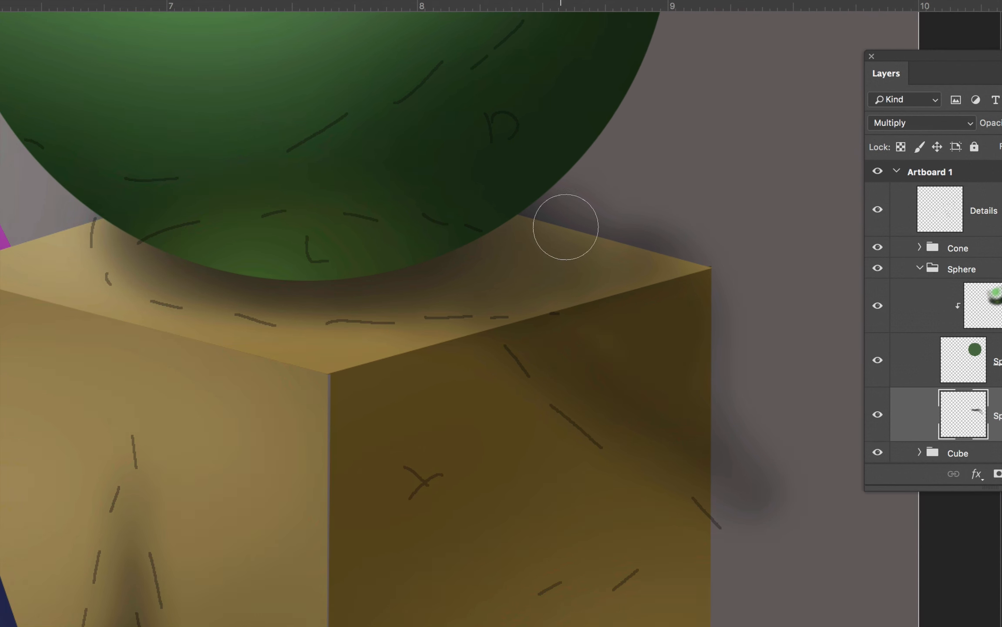
key(i)
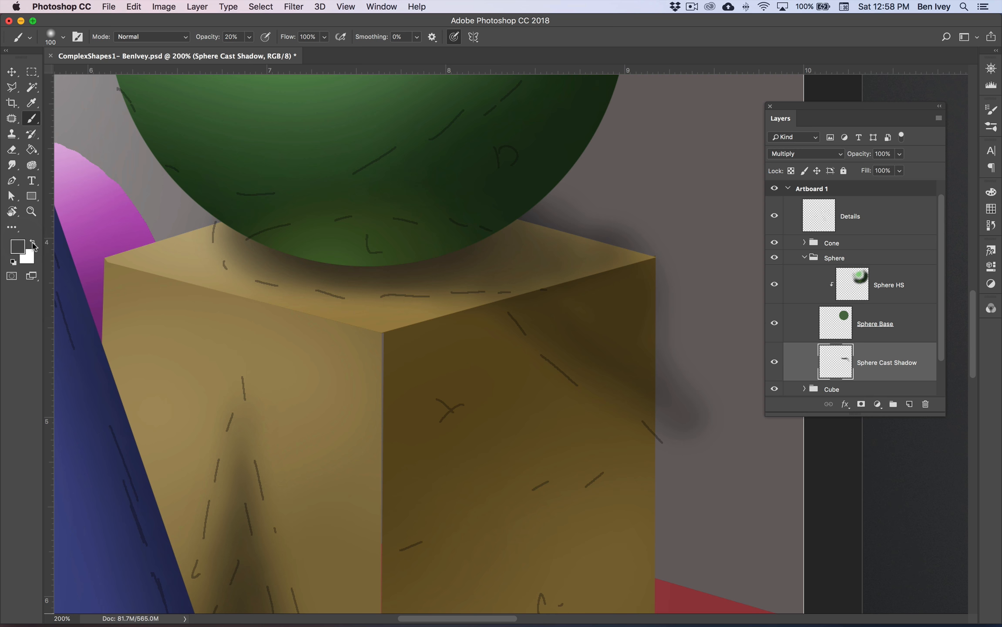
click(33, 244)
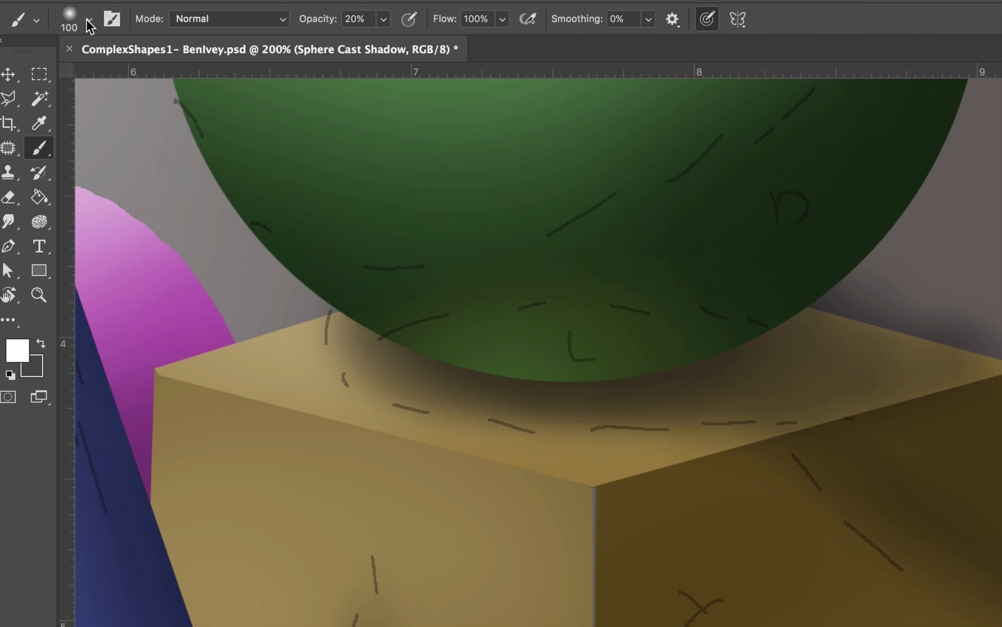
Step: Set the brush hardness to 100% at a size of 100 px
click(88, 19)
drag(100, 116, 247, 125)
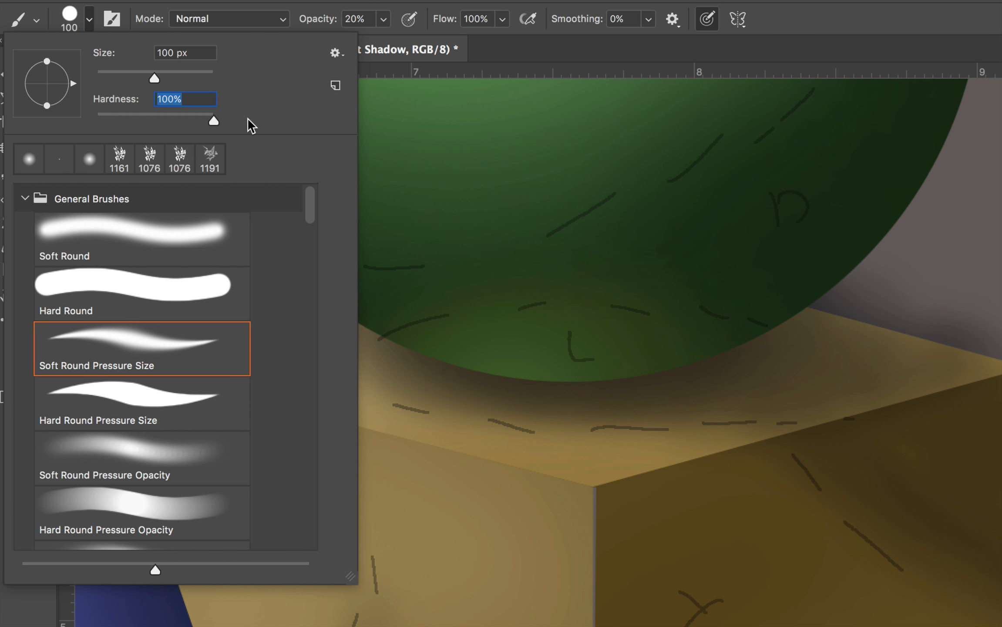
click(890, 255)
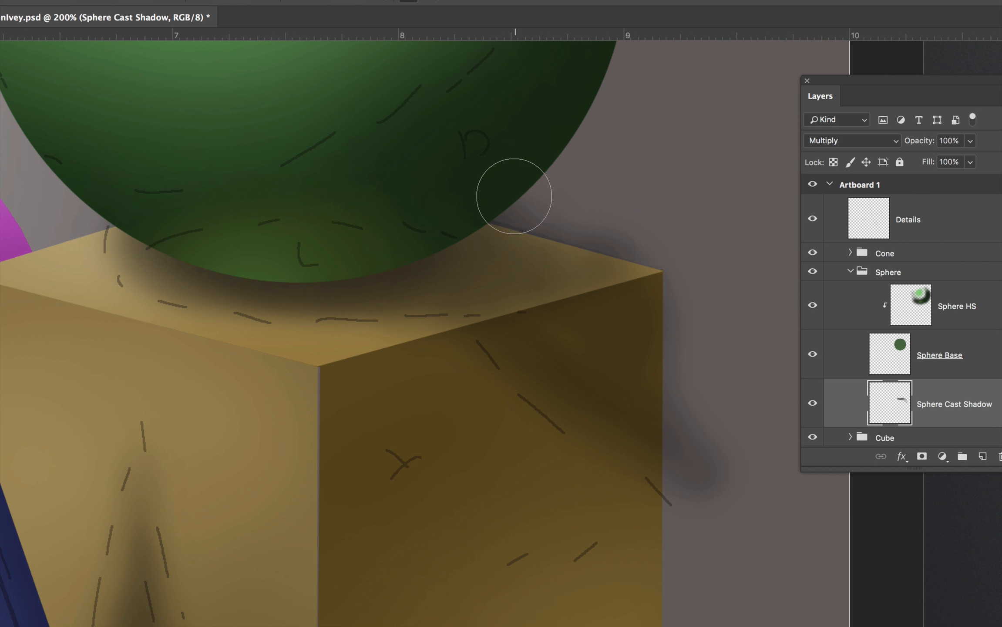
click(509, 191)
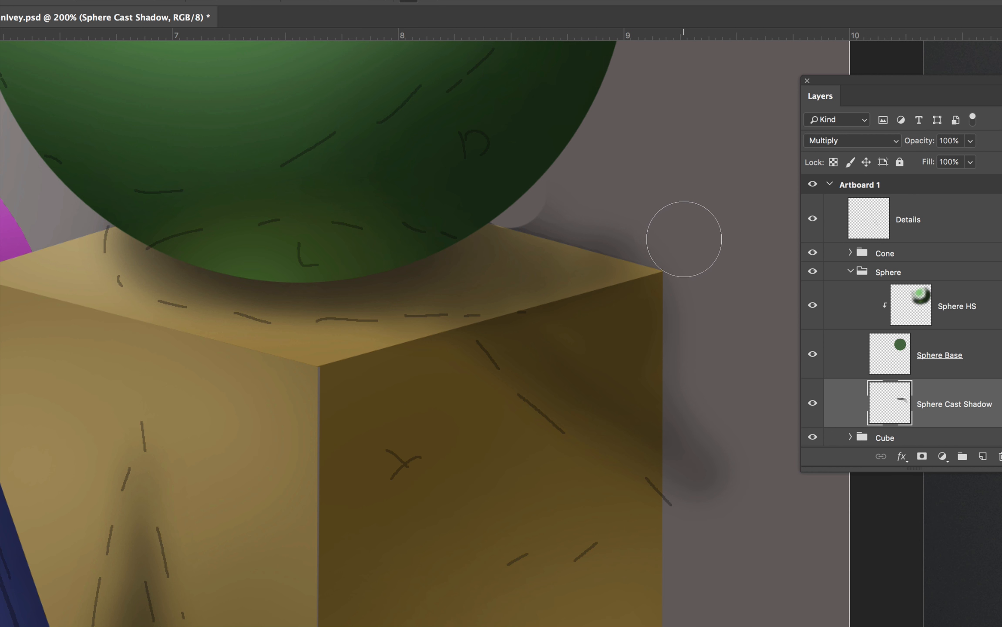
shift+click(683, 231)
key(ctrl+z)
key(ctrl+z)
Step: Clear the sphere shadow's spill behind the cube's top face by painting white along the face's far right edge, finishing with a smaller brush
drag(523, 189, 593, 204)
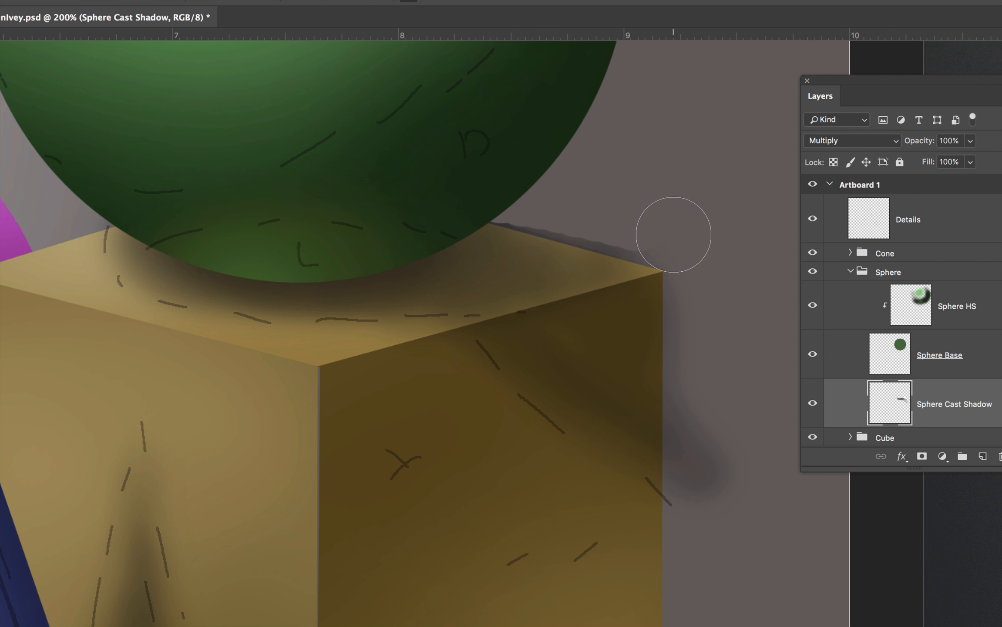
shift+click(675, 235)
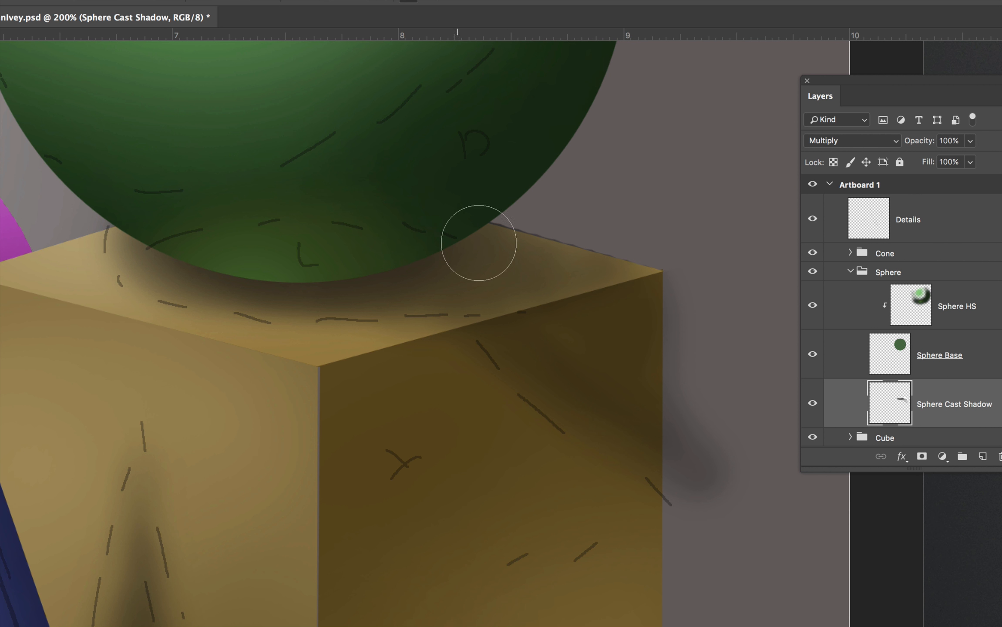
key(bracketleft)
key(bracketleft)
key(bracketleft)
key(bracketleft)
key(bracketleft)
key(bracketleft)
key(bracketleft)
shift+click(665, 267)
Step: Clear the remaining shadow spill on the background beside the cube's right vertical edge with white
shift+click(669, 324)
shift+click(669, 496)
key(bracketright)
key(bracketright)
drag(692, 485, 686, 442)
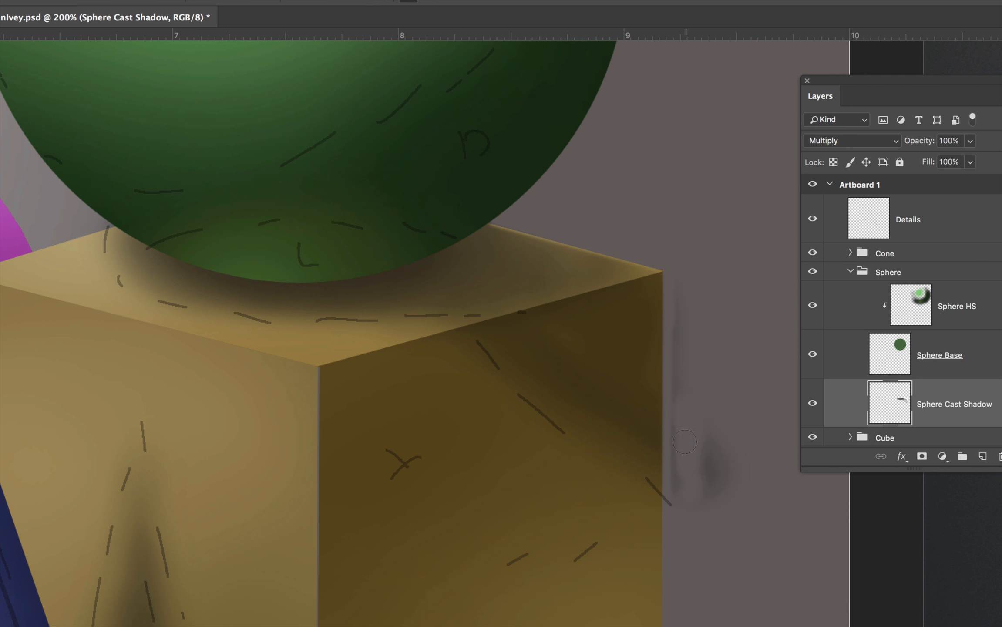
mouse_move(686, 395)
mouse_down()
mouse_move(713, 427)
mouse_move(689, 480)
mouse_up()
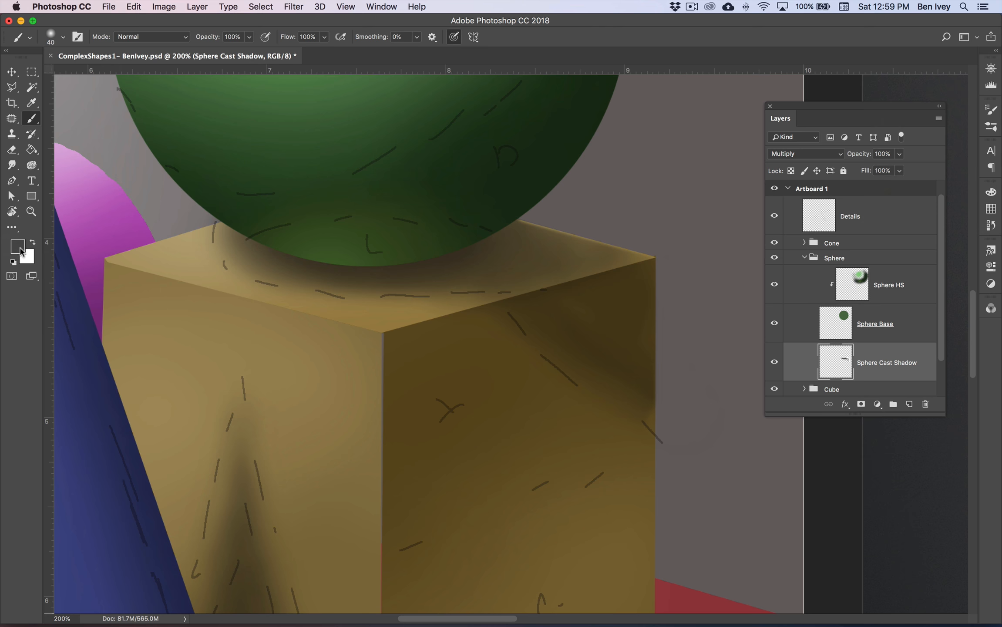
Step: Set the foreground colour to mid grey 7e7e7e
click(21, 251)
click(591, 176)
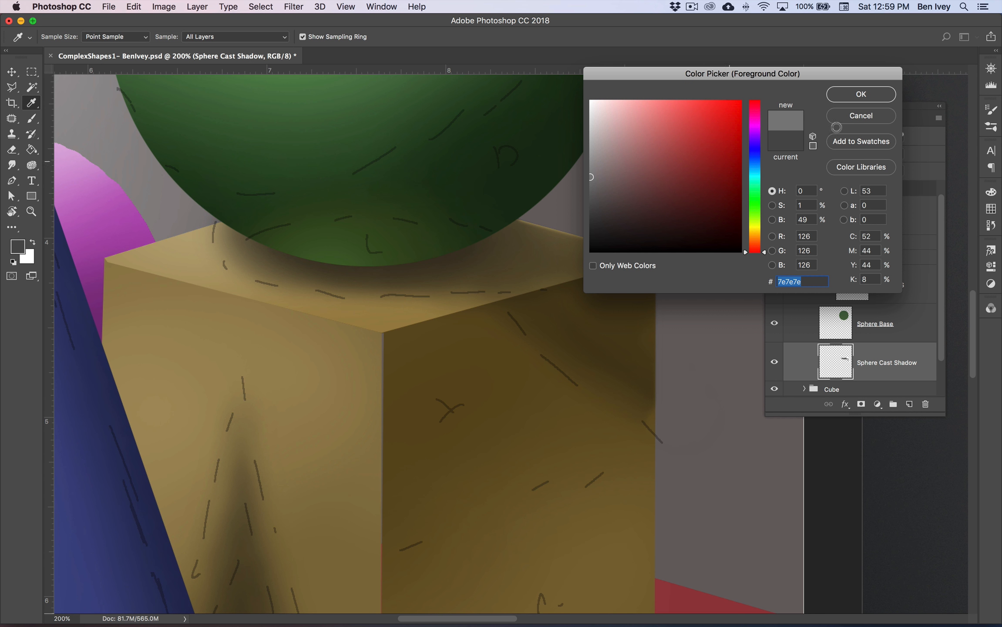
click(861, 95)
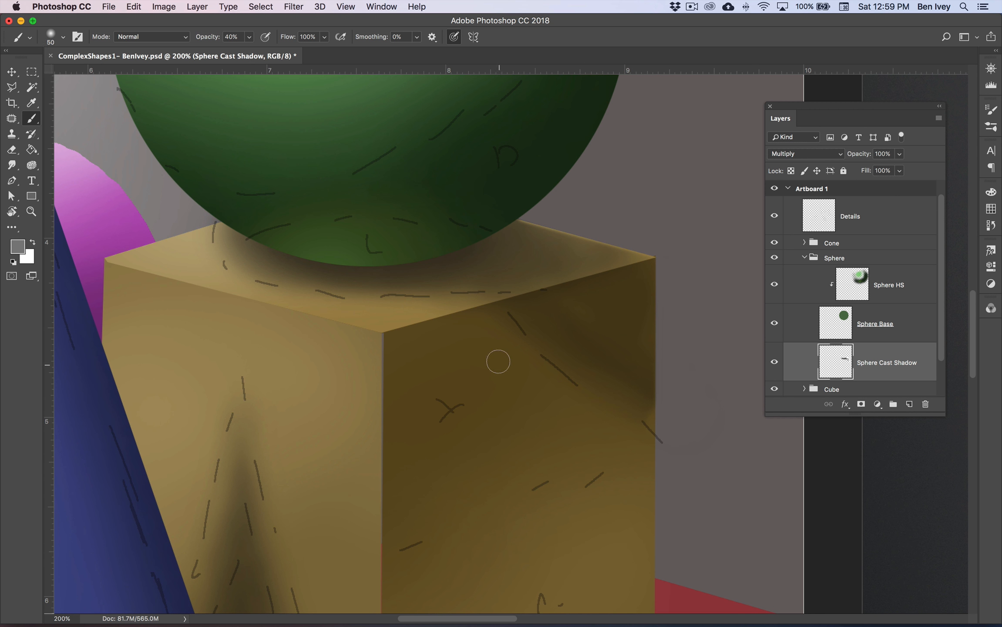
Step: Undo the last stroke and lighten the sphere's shadow on the cube's dark right face with a 90 px white brush at 30% opacity
key(bracketright)
key(bracketright)
key(bracketright)
key(bracketright)
key(super+z)
key(x)
key(3)
mouse_move(590, 330)
mouse_down()
mouse_move(608, 339)
mouse_move(614, 397)
mouse_move(647, 459)
mouse_up()
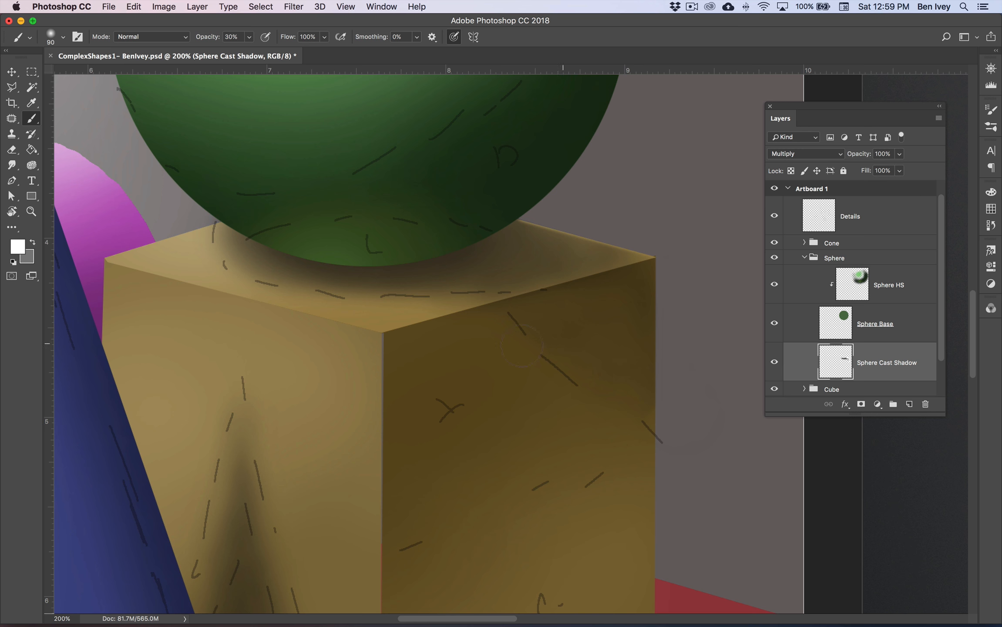
alt+click(511, 254)
drag(556, 238, 519, 239)
key(super+z)
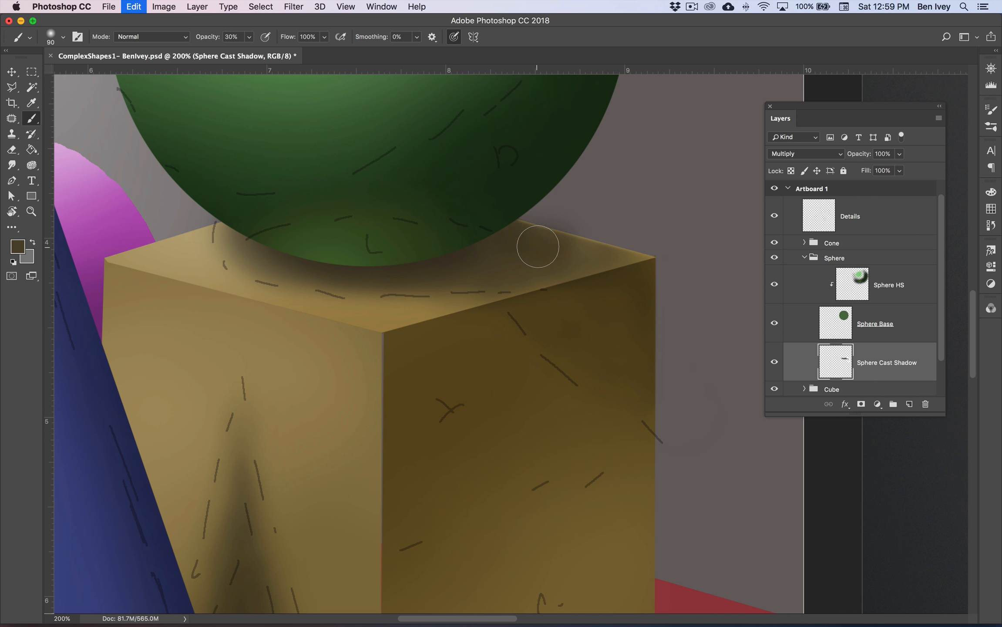
key(bracketleft)
key(bracketleft)
key(bracketleft)
key(bracketleft)
key(bracketleft)
key(bracketleft)
key(bracketleft)
key(bracketleft)
key(bracketleft)
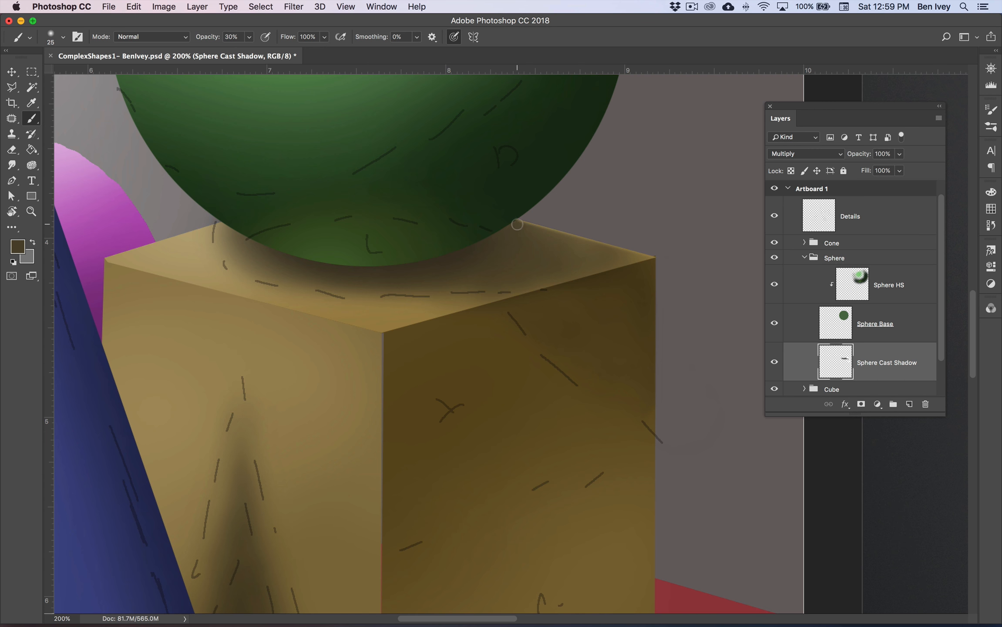
key(1)
key(super+z)
Step: Fit the whole artboard in view and collapse the Sphere layer group
key(super+0)
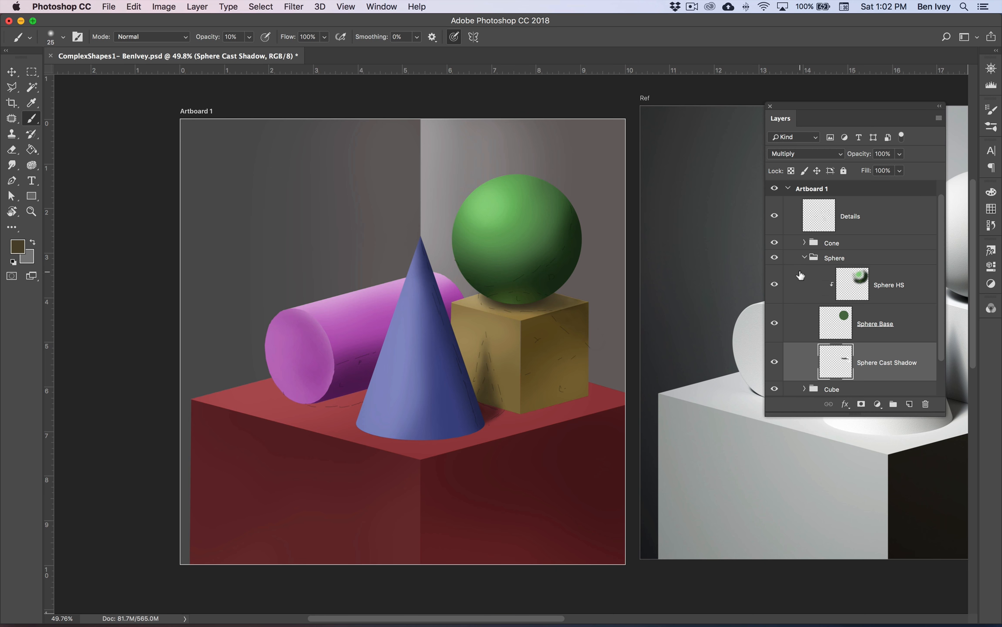
click(804, 258)
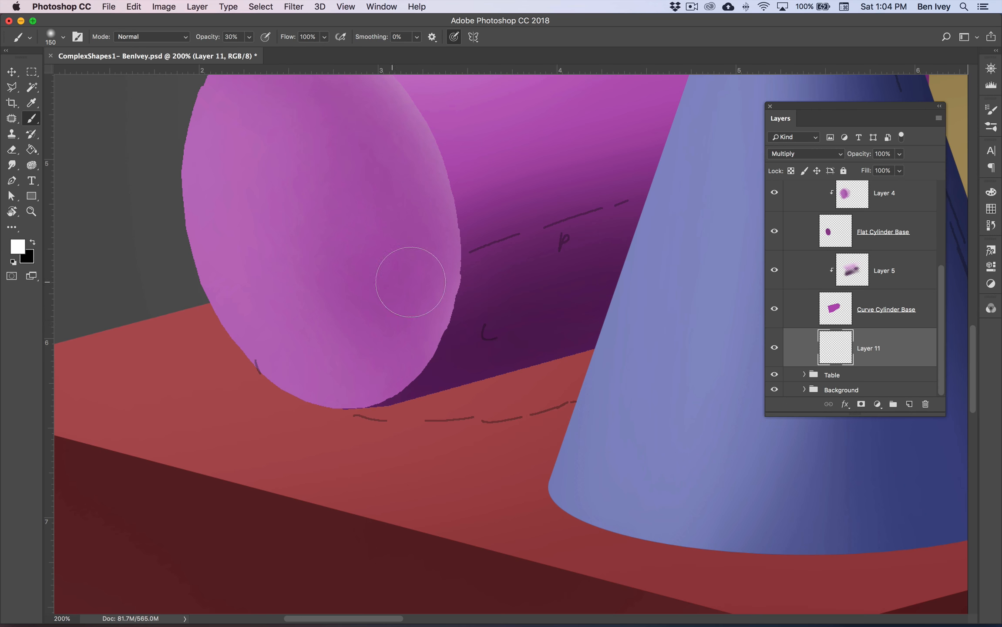
Step: Paint the cylinder's cast shadow on the red table just beneath its lower edge, using a dark grey foreground colour
drag(387, 280, 385, 381)
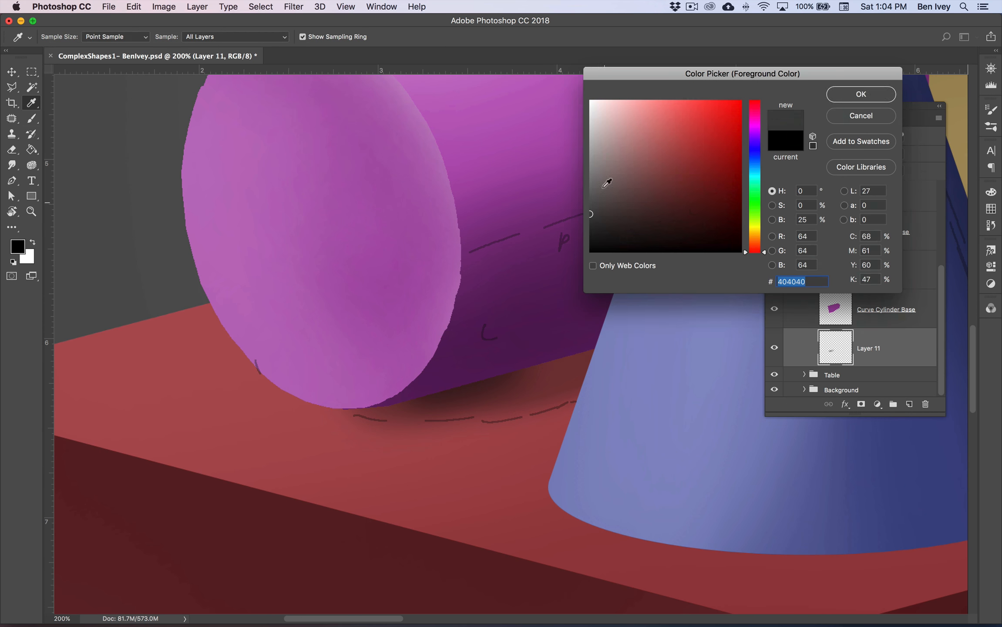
click(605, 203)
key(Return)
drag(555, 374, 410, 372)
key(x)
key(super+0)
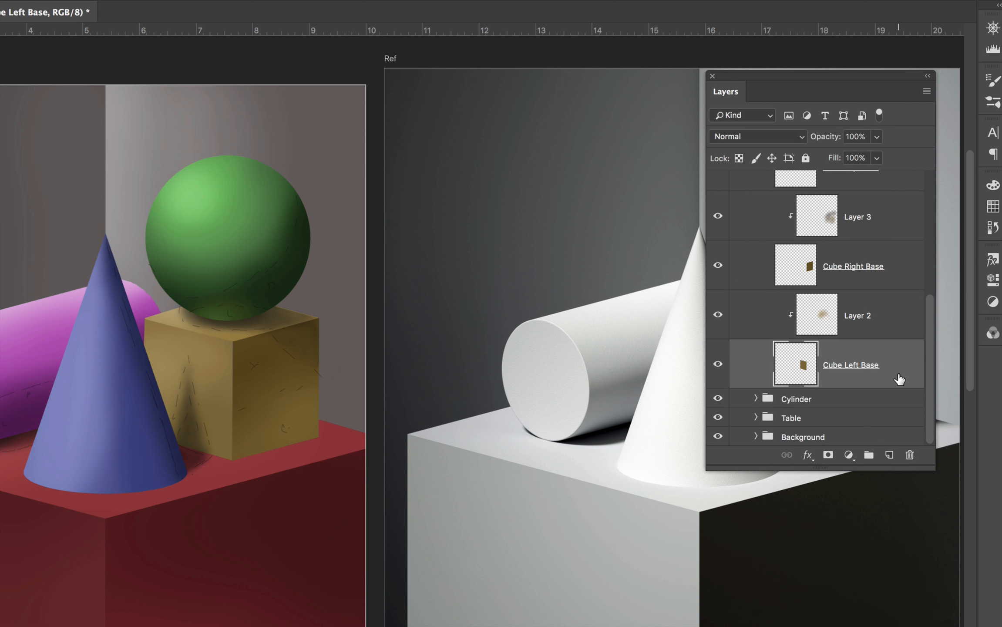
Step: Add a new layer beneath Cube Left Base and set its blend mode to Multiply
click(909, 404)
click(805, 153)
click(786, 186)
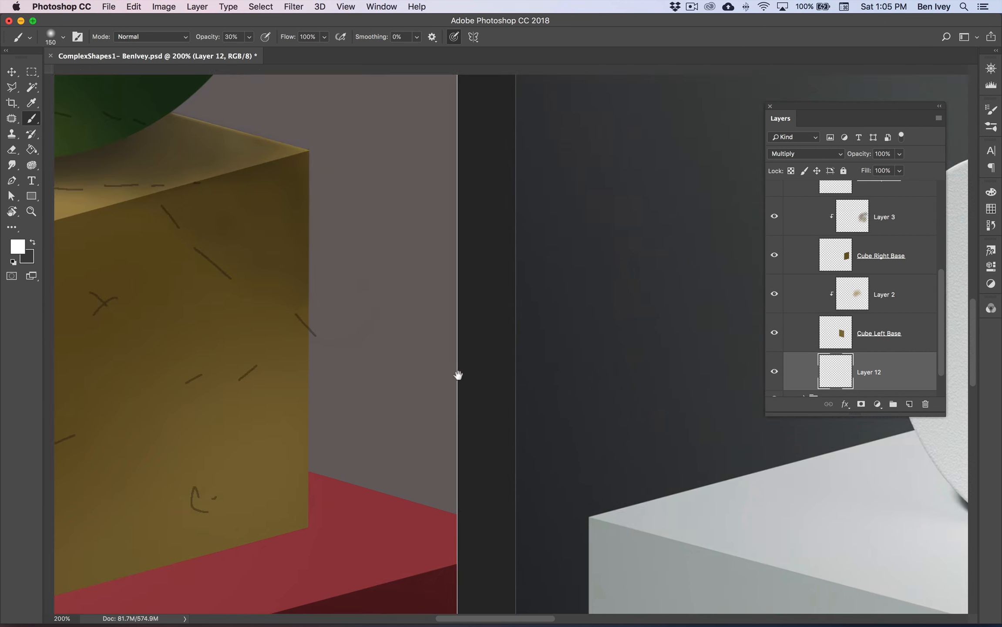
Step: Paint the cube's cast shadow in dark grey on the table beside its lower right corner, using a smaller, harder brush
drag(342, 477, 493, 376)
key(x)
key(bracketleft)
key(bracketleft)
key(bracketleft)
key(bracketleft)
key(bracketleft)
key(bracketleft)
key(bracketleft)
key(shift+bracketright)
key(shift+bracketright)
mouse_move(454, 414)
mouse_down()
mouse_move(444, 369)
mouse_move(462, 374)
mouse_up()
Step: Clear the cube shadow's spill above the table's back edge with white at 100% opacity
key(1)
key(x)
key(0)
mouse_move(533, 360)
mouse_down()
mouse_move(495, 369)
mouse_move(469, 357)
mouse_up()
key(super+0)
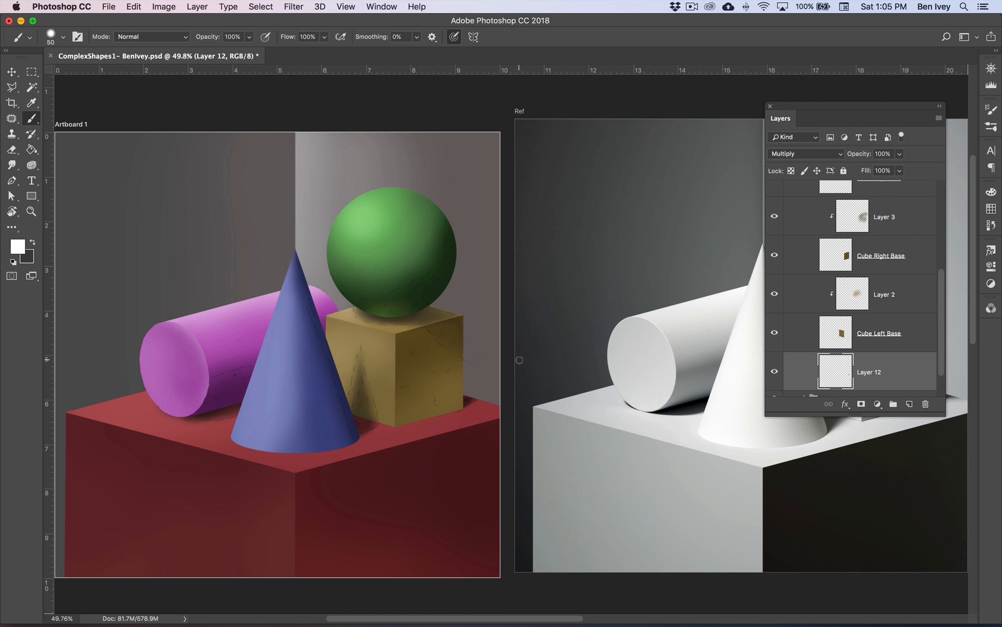
Step: Expand the Background group and select Layer 9, the layer clipped to Background Left
key(bracketright)
key(bracketright)
key(bracketright)
key(bracketright)
key(bracketright)
key(bracketright)
key(bracketright)
scroll(442, 413, left, 2)
scroll(827, 348, down, 3)
click(804, 390)
scroll(814, 375, down, 10)
click(884, 262)
Step: Darken the left side of the left background wall with a soft 900 px brush at 40% opacity, using dark grey and black
key(bracketright)
key(bracketright)
key(bracketright)
key(bracketright)
key(bracketright)
key(bracketright)
key(bracketright)
key(bracketright)
key(bracketright)
key(bracketright)
key(x)
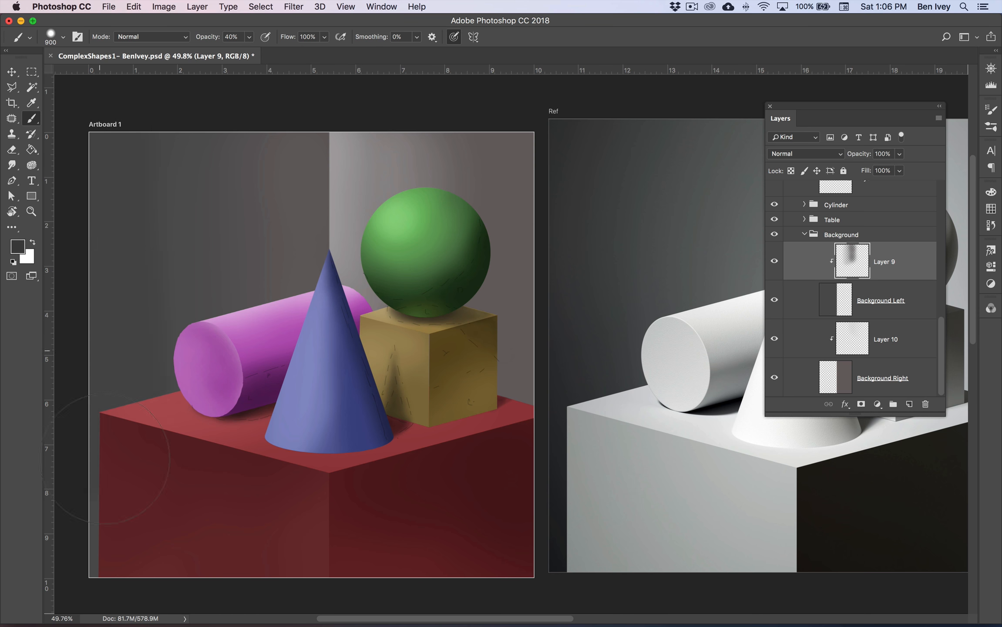
drag(130, 283, 113, 183)
click(18, 246)
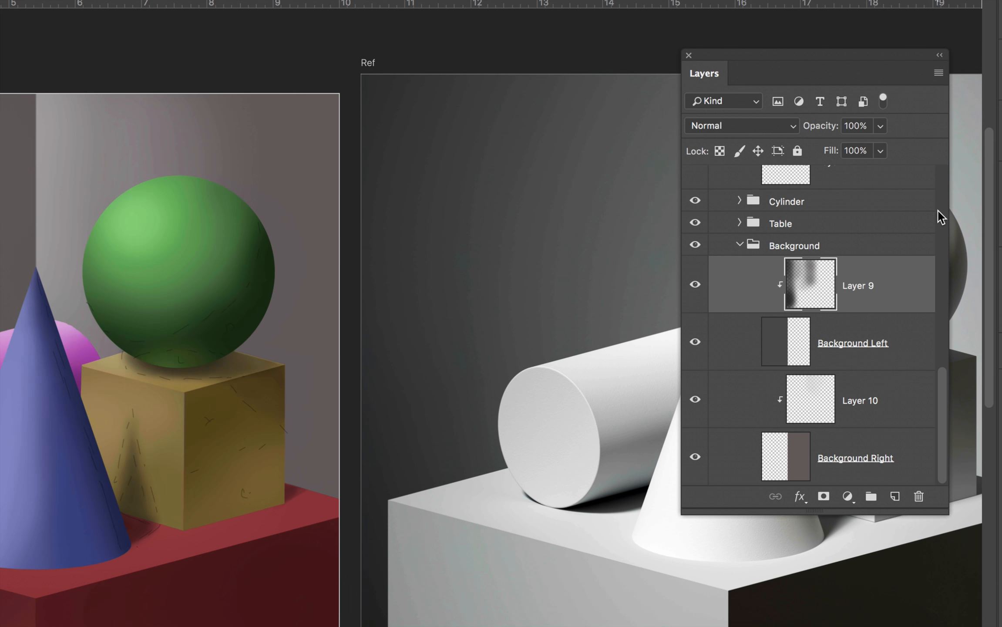
Step: Collapse the Background group and hide the Details layer
click(804, 235)
scroll(804, 234, up, 2)
scroll(740, 252, up, 5)
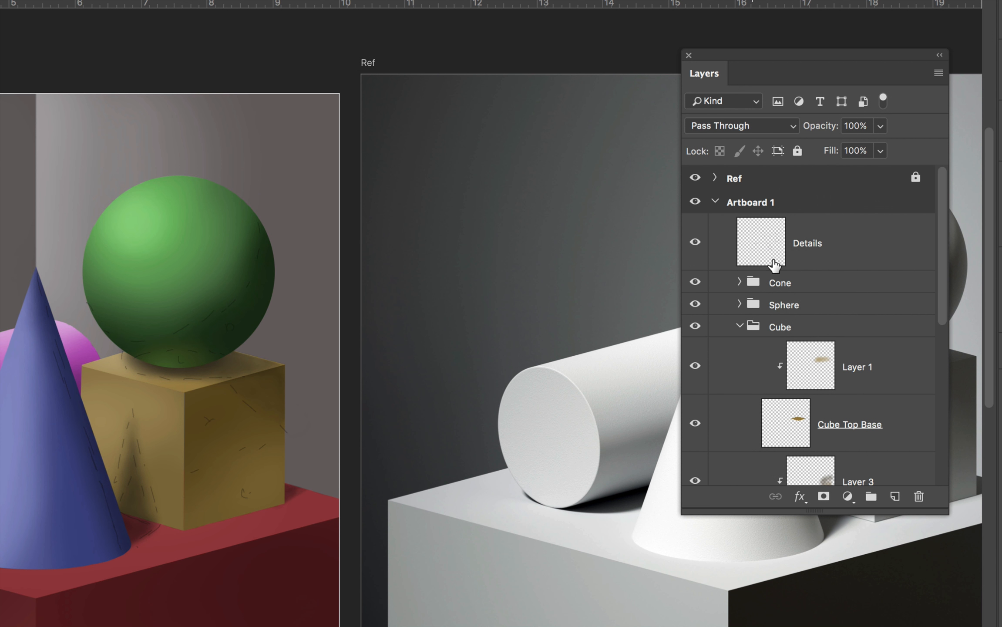
click(748, 261)
click(695, 247)
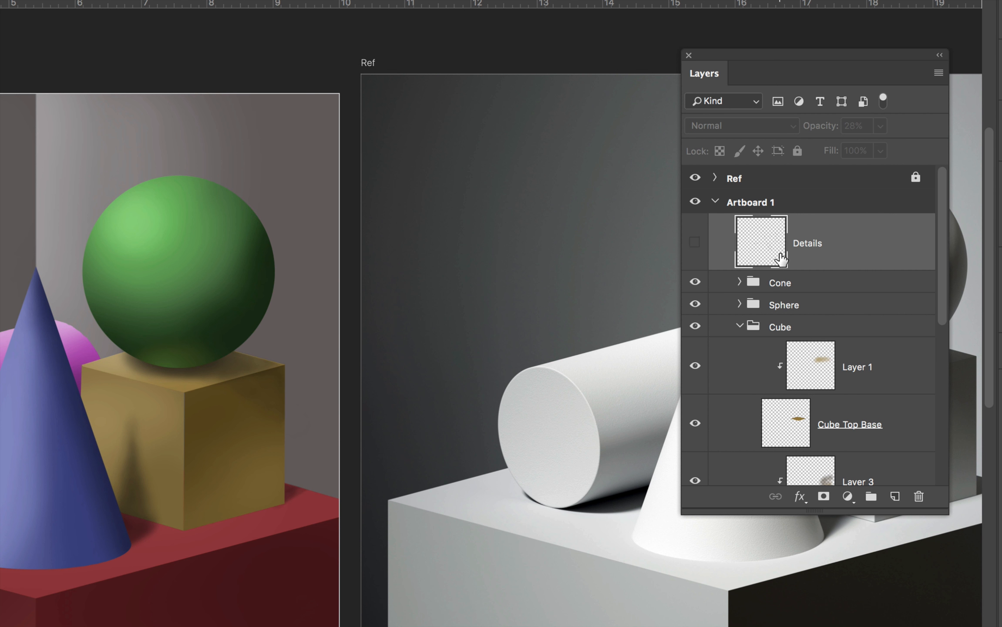
Step: Save the finished painting document
scroll(614, 289, left, 5)
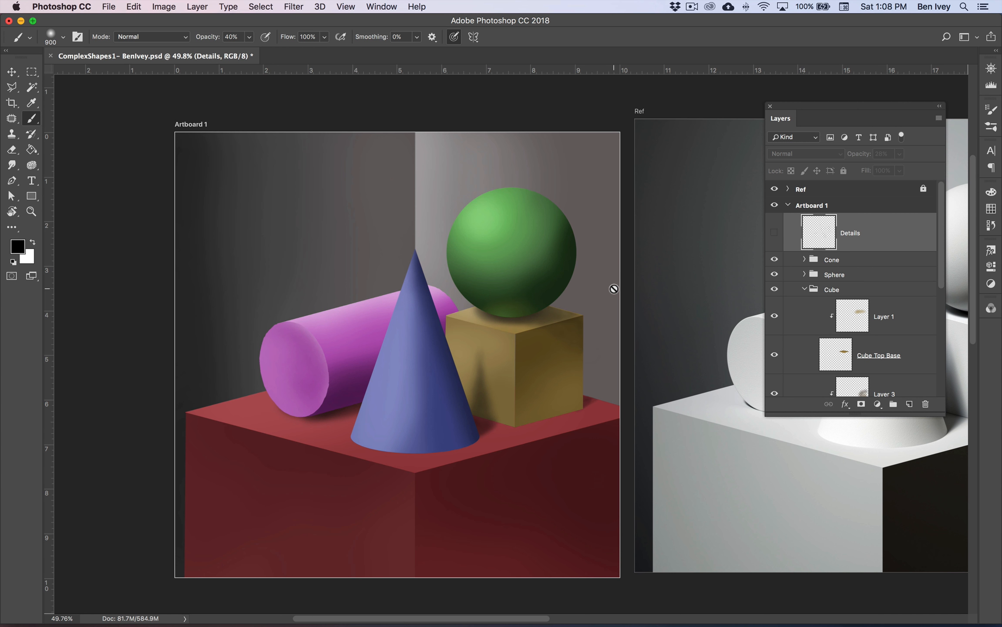
click(107, 6)
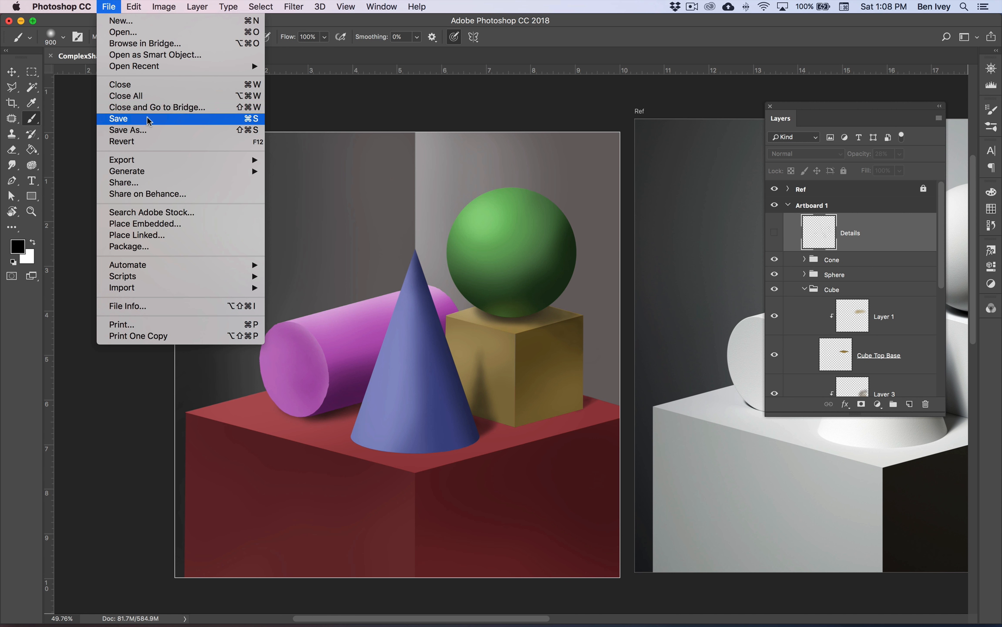
click(168, 121)
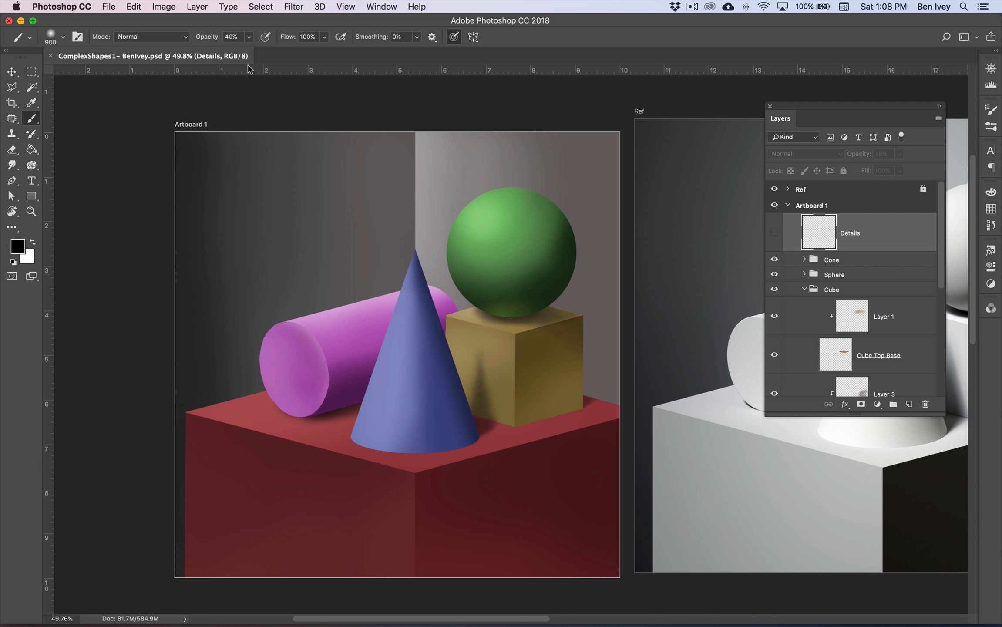
Step: Switch to the Complex Shapes folder in Finder and preview the reference image ComplexEX3.jpg at full size
drag(251, 25, 275, 363)
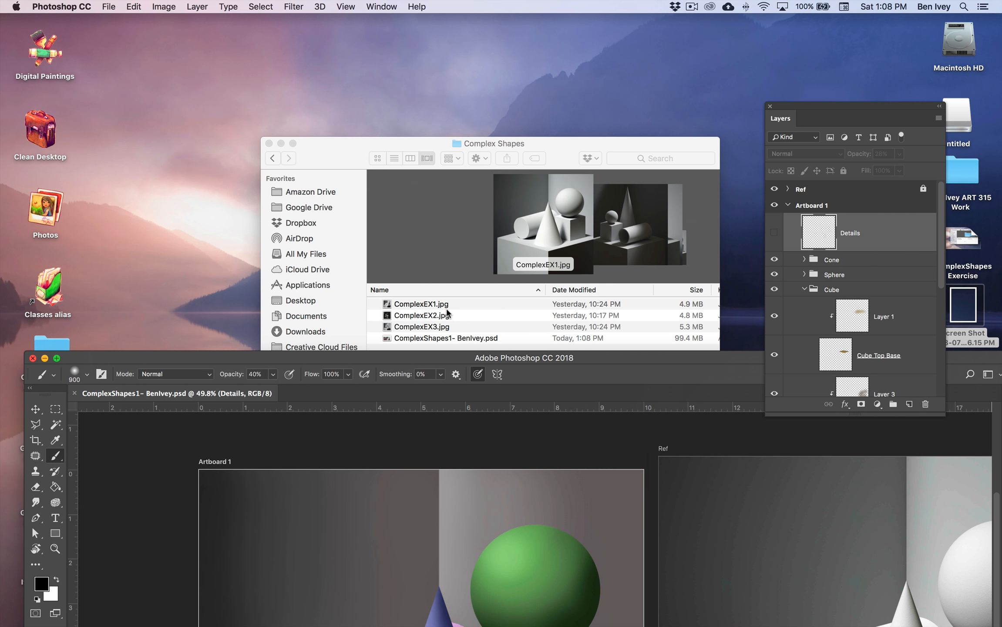
click(451, 312)
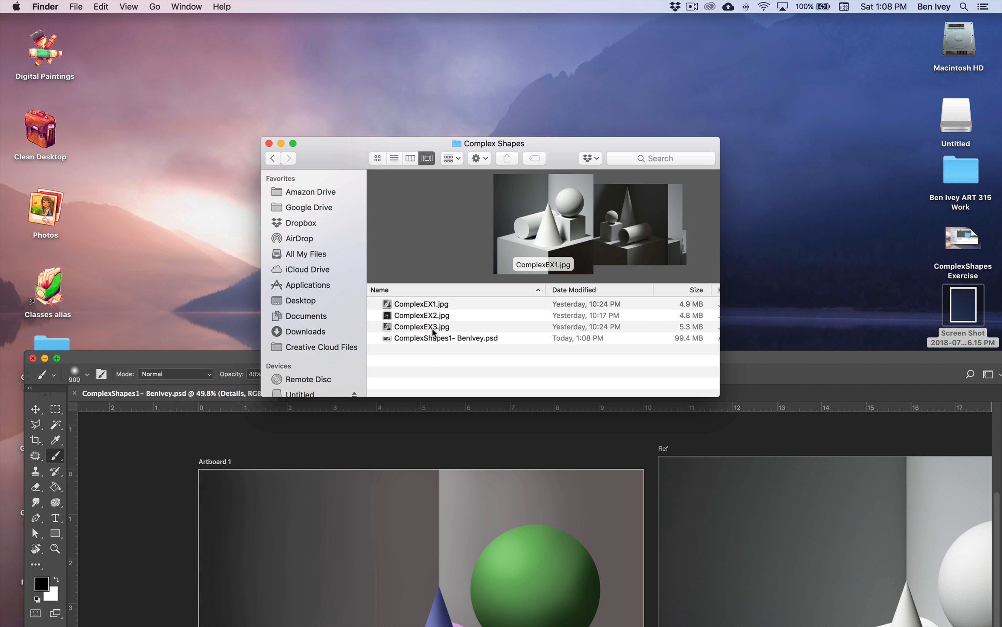
click(434, 320)
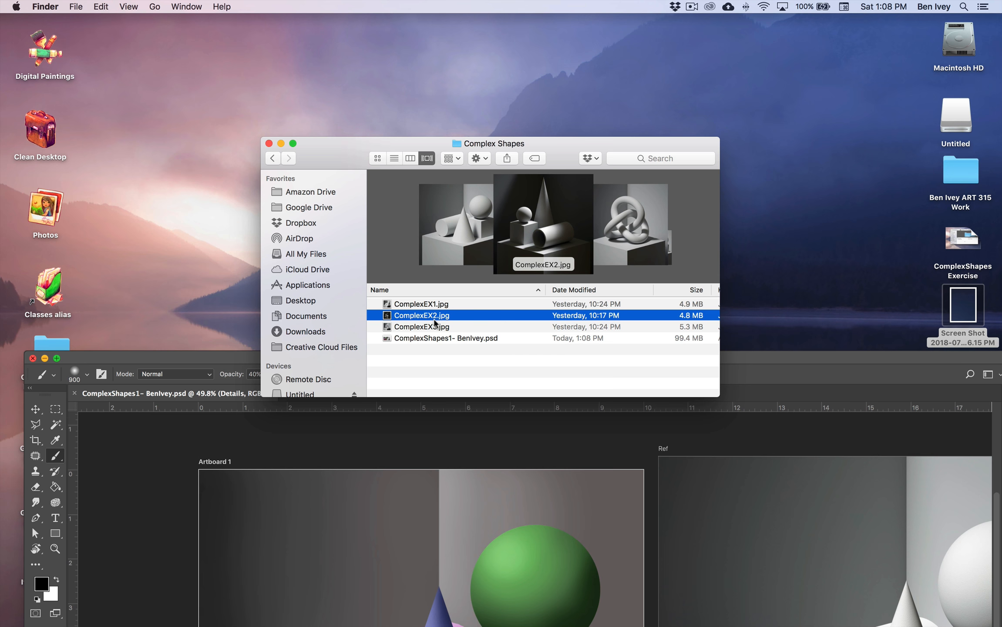
key(Down)
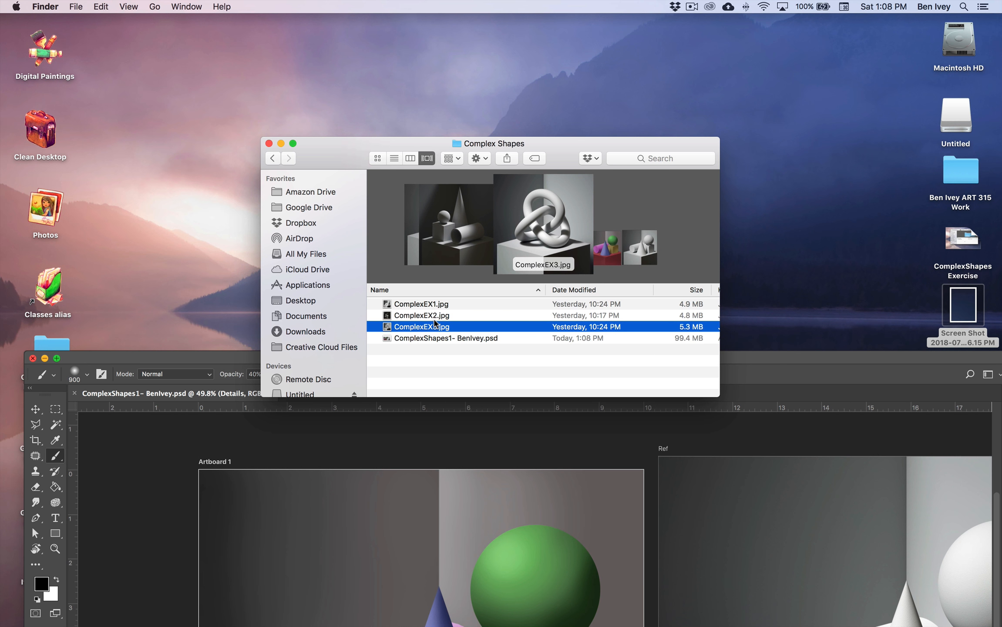
key(space)
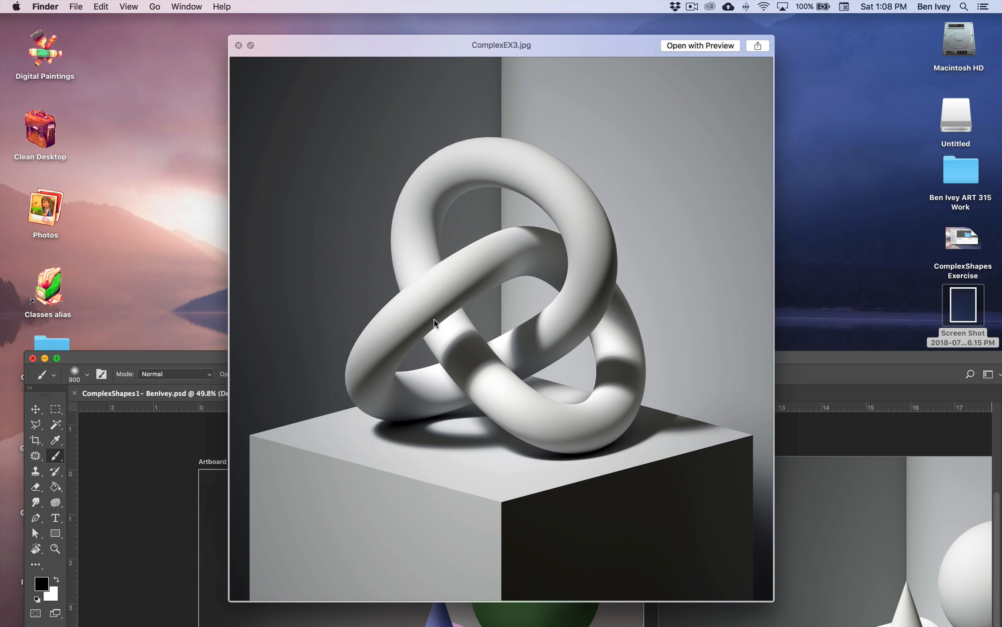